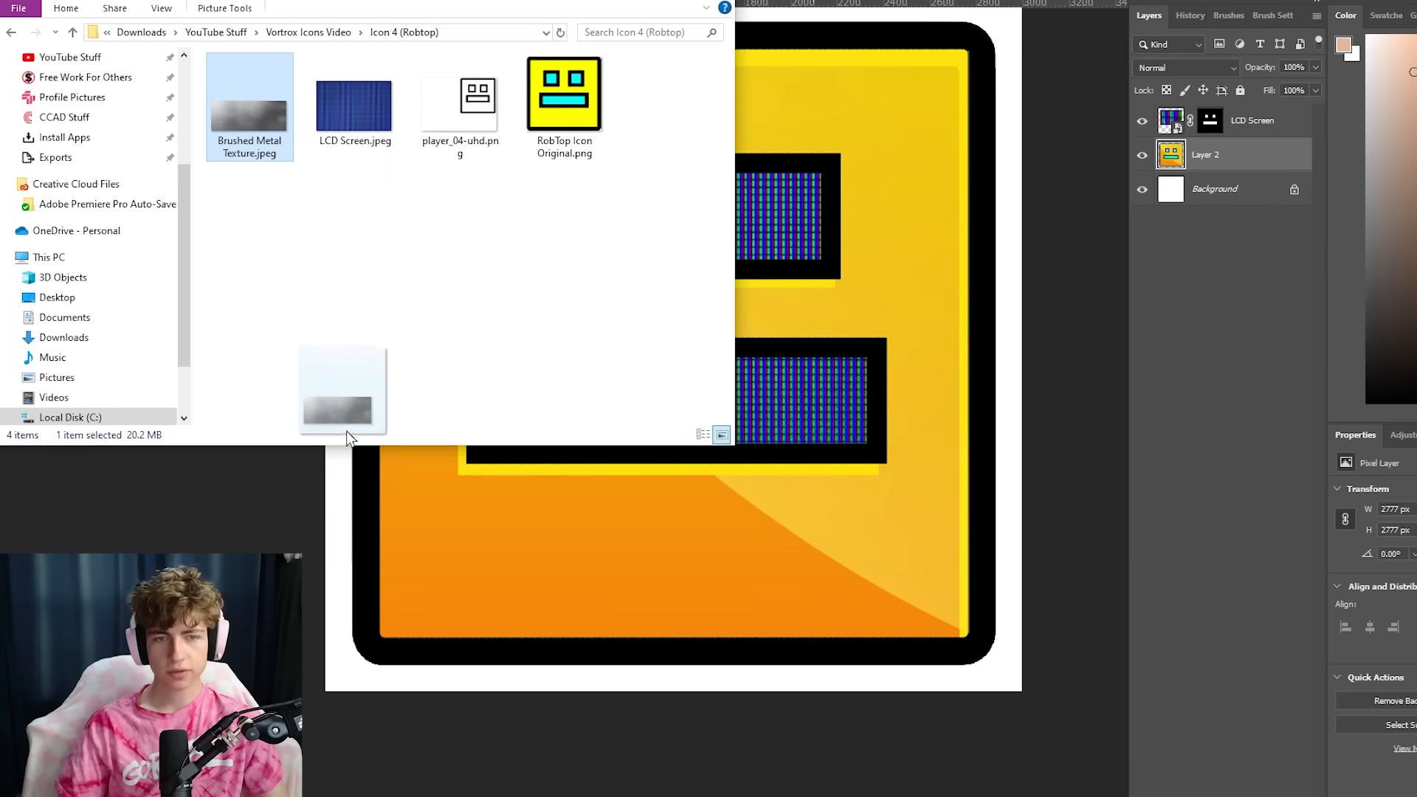
Place Brushed Metal Texture.jpeg in the icon document and change the blend mode of the yellow Color Fill clipped to it
drag(674, 487, 666, 636)
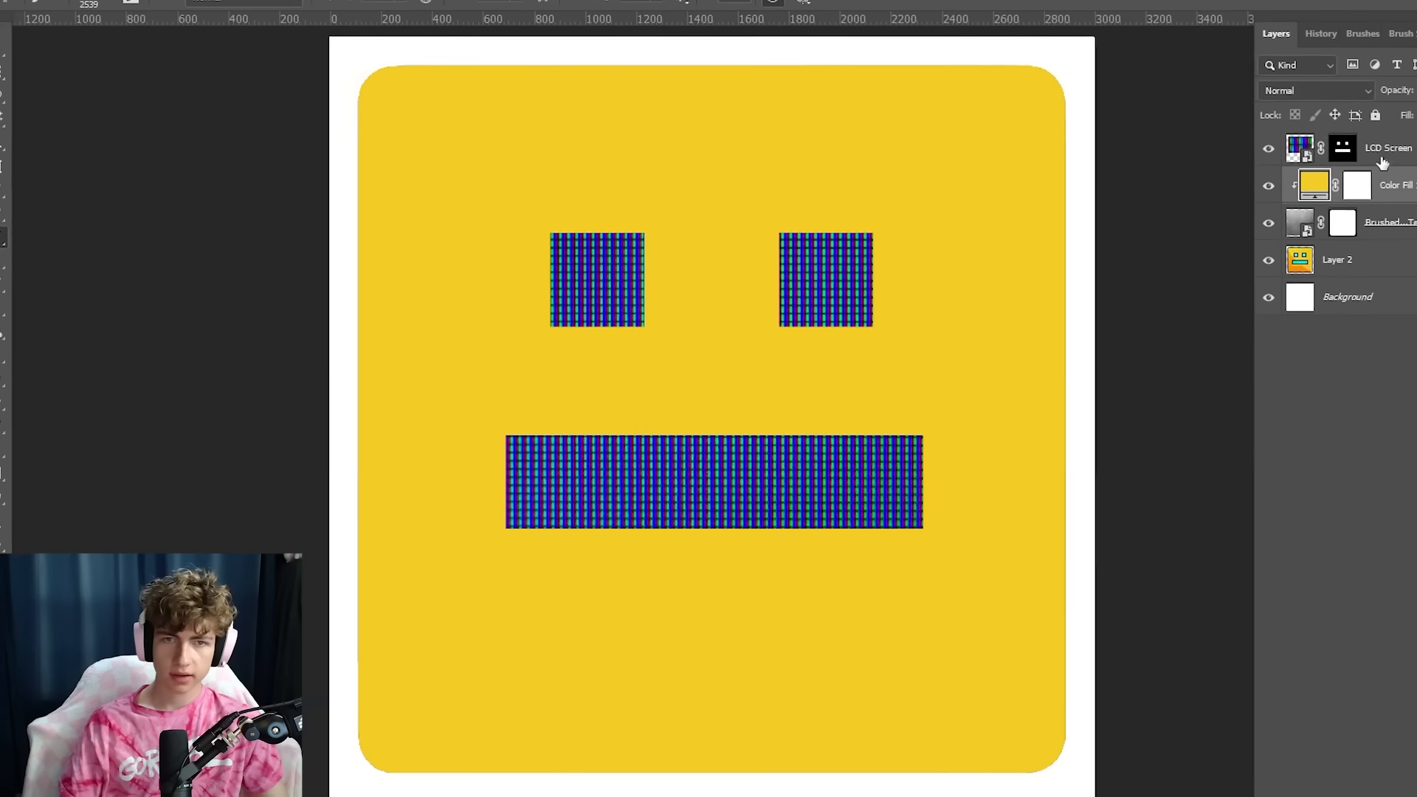
click(1331, 90)
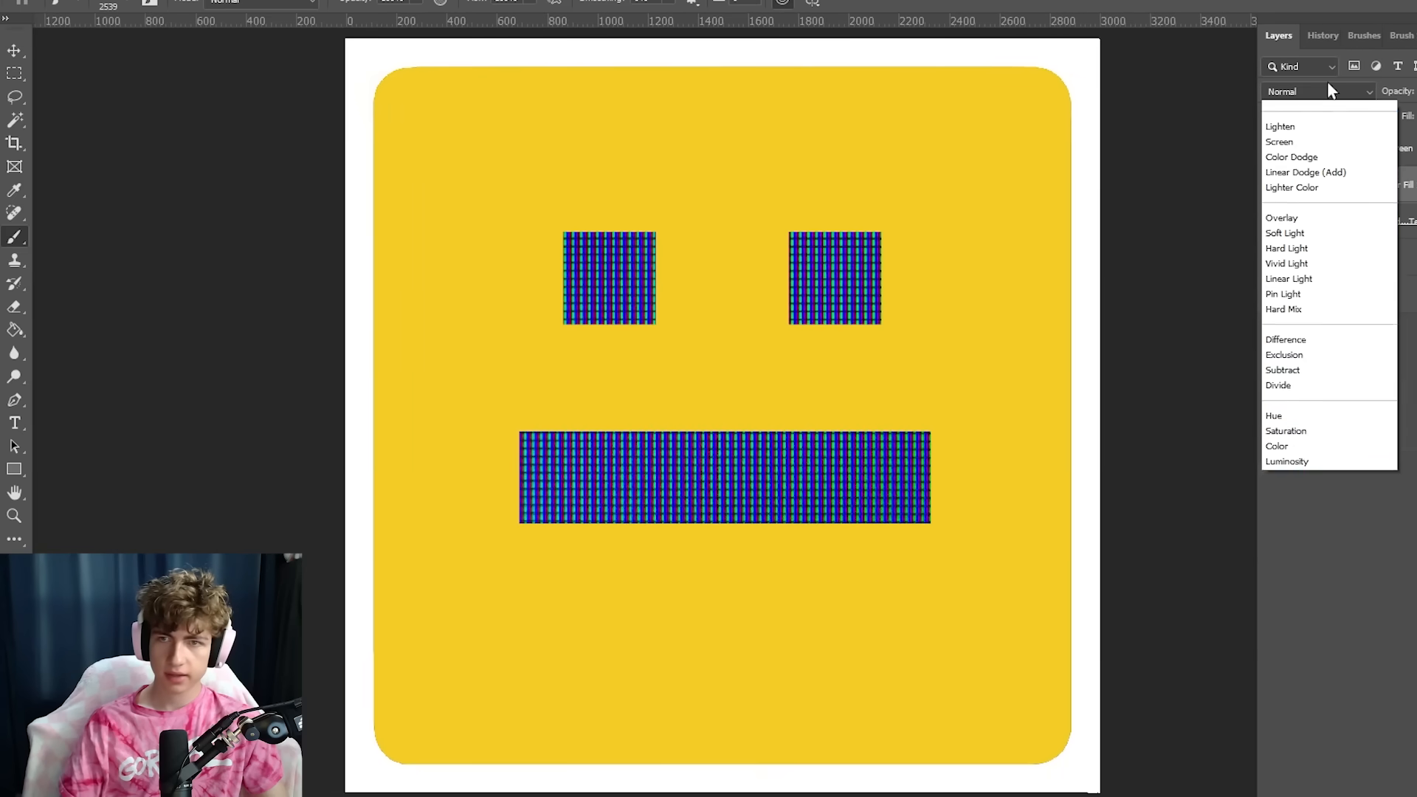
click(1308, 565)
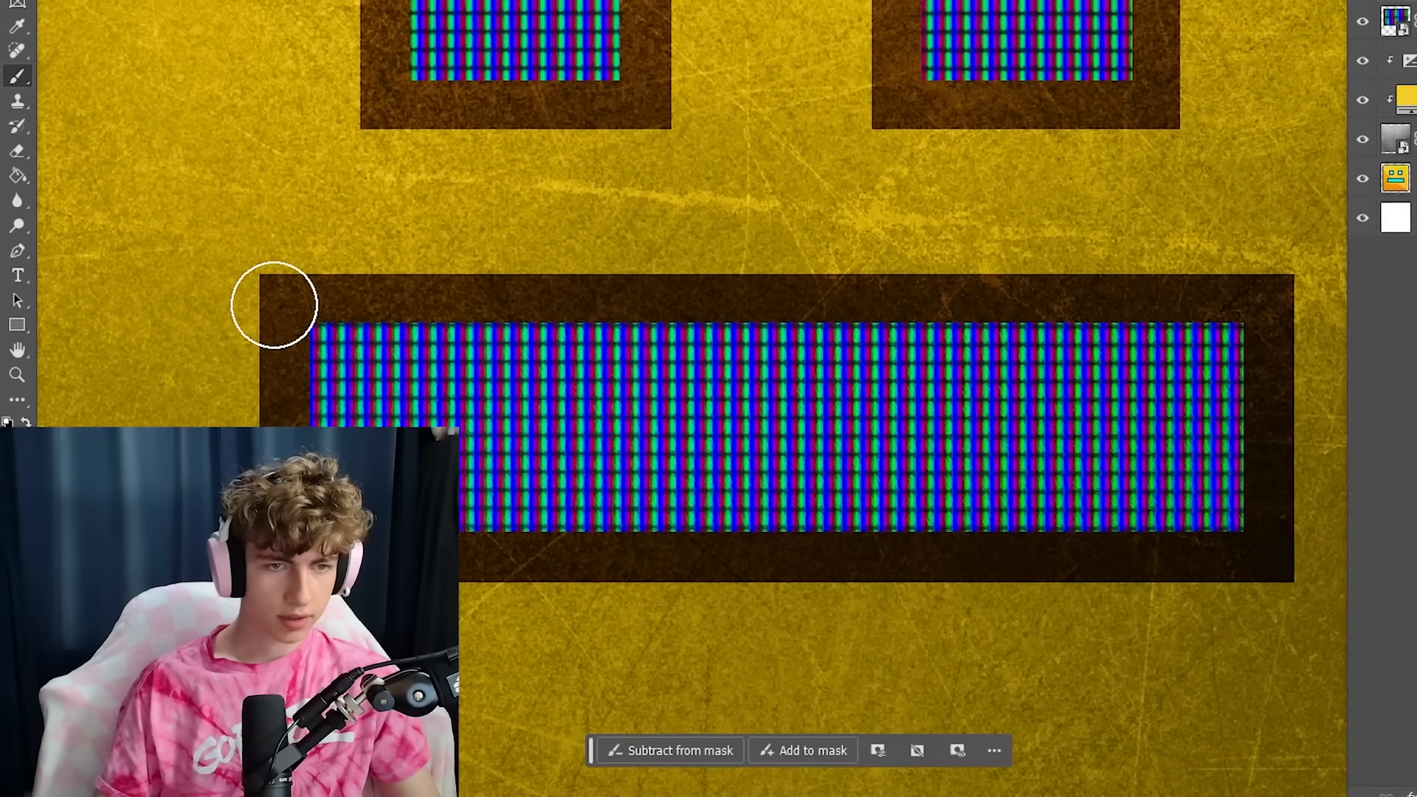
Paint shading along the upper and side edges of the LCD screens and fix the corners of the dark frame on the exposure mask
drag(390, 384, 1267, 374)
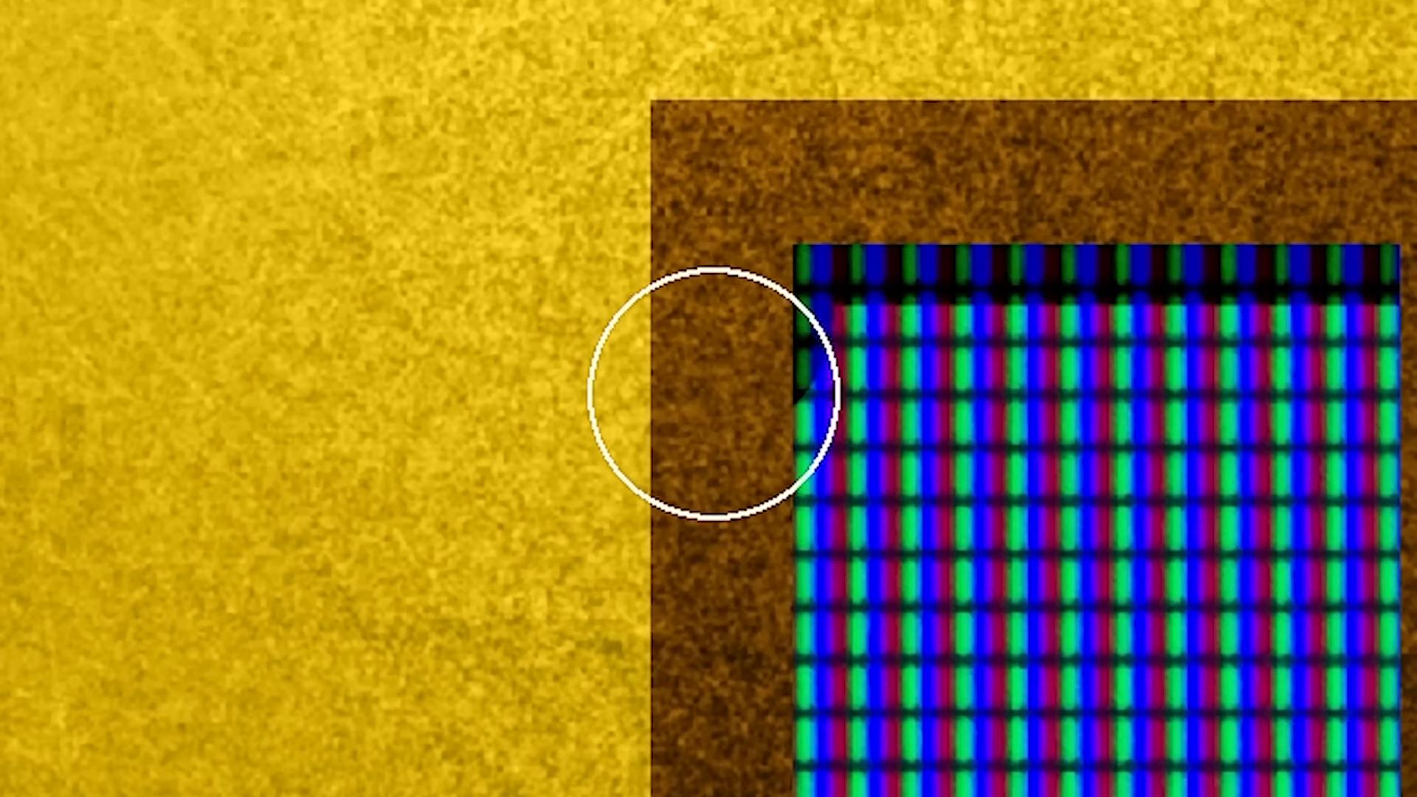
drag(713, 393, 684, 472)
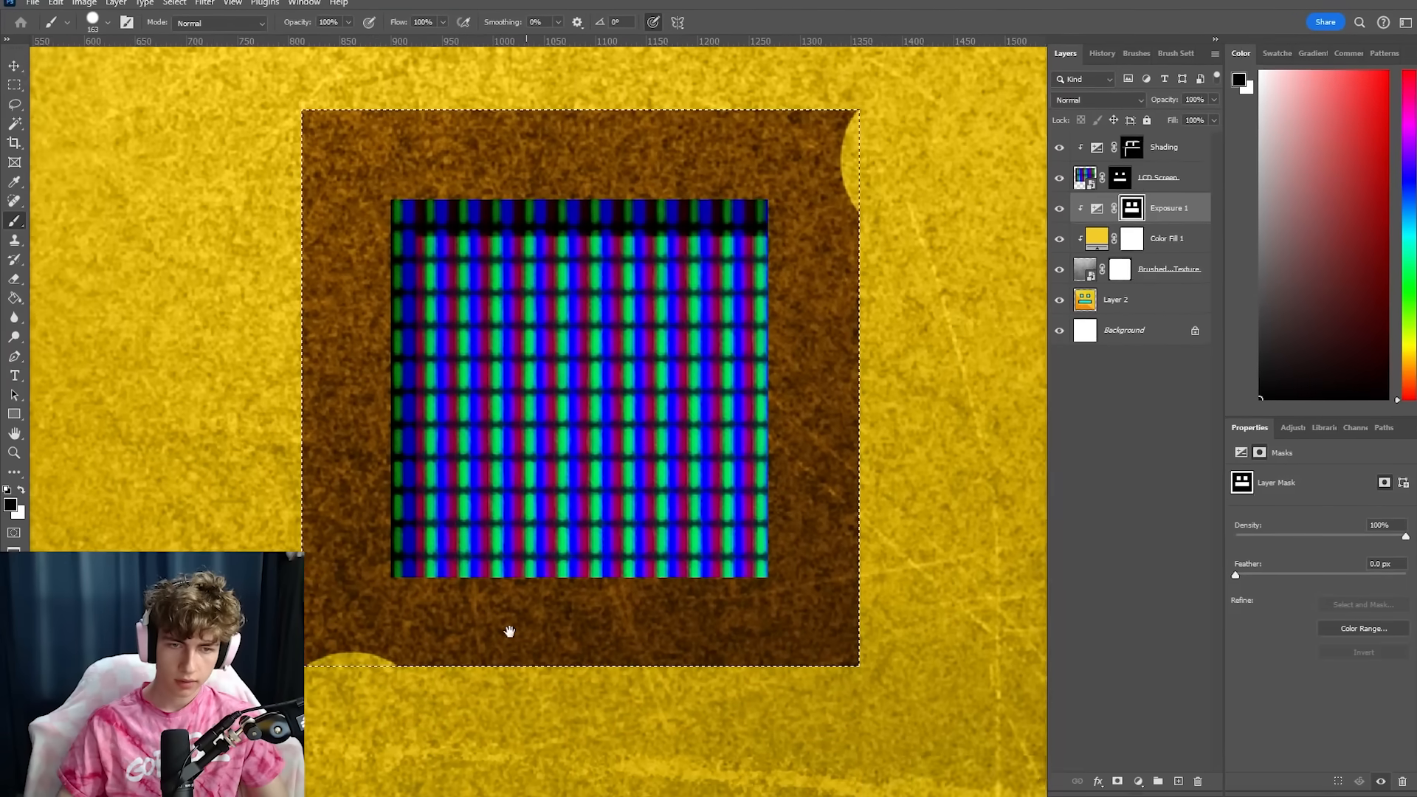
scroll(863, 239, up, 1)
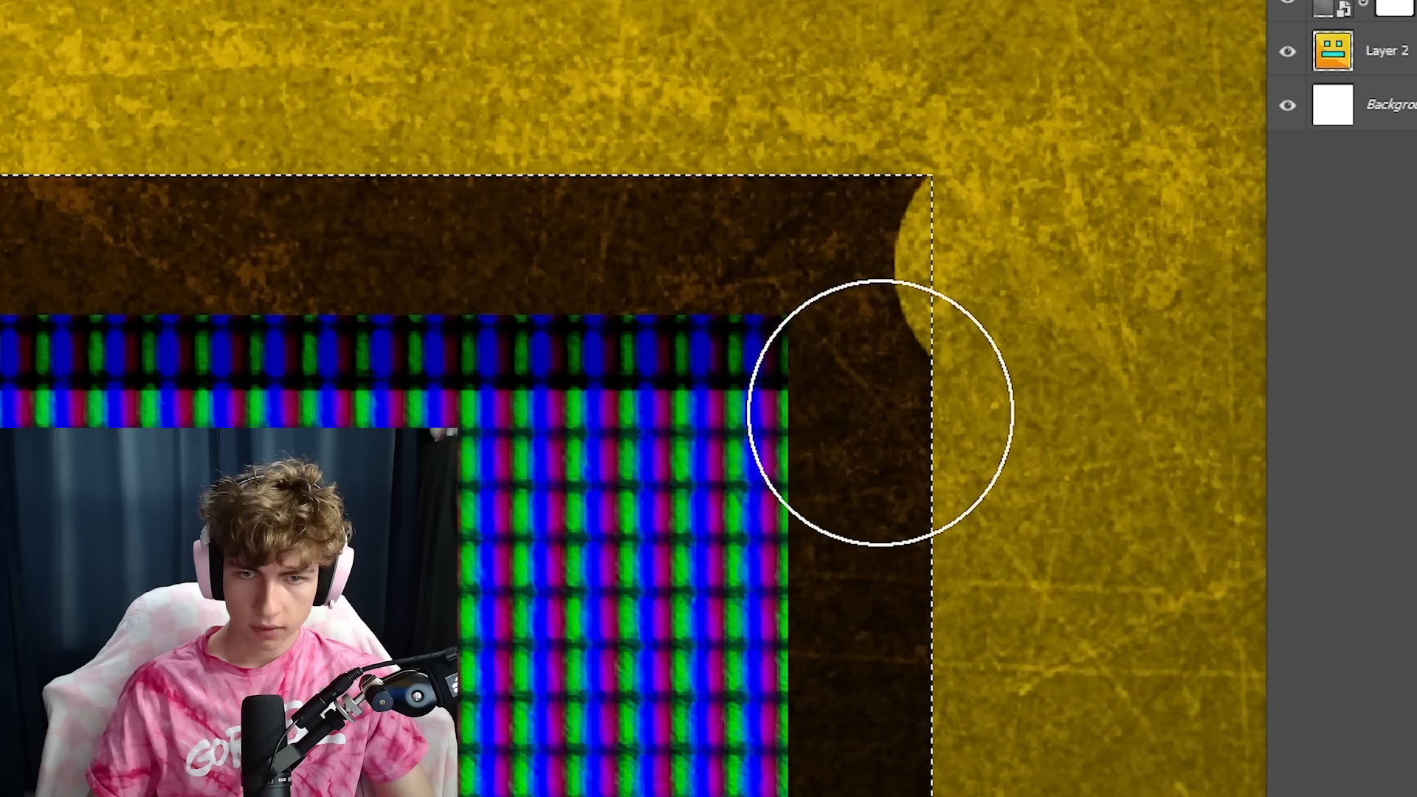
drag(879, 411, 914, 428)
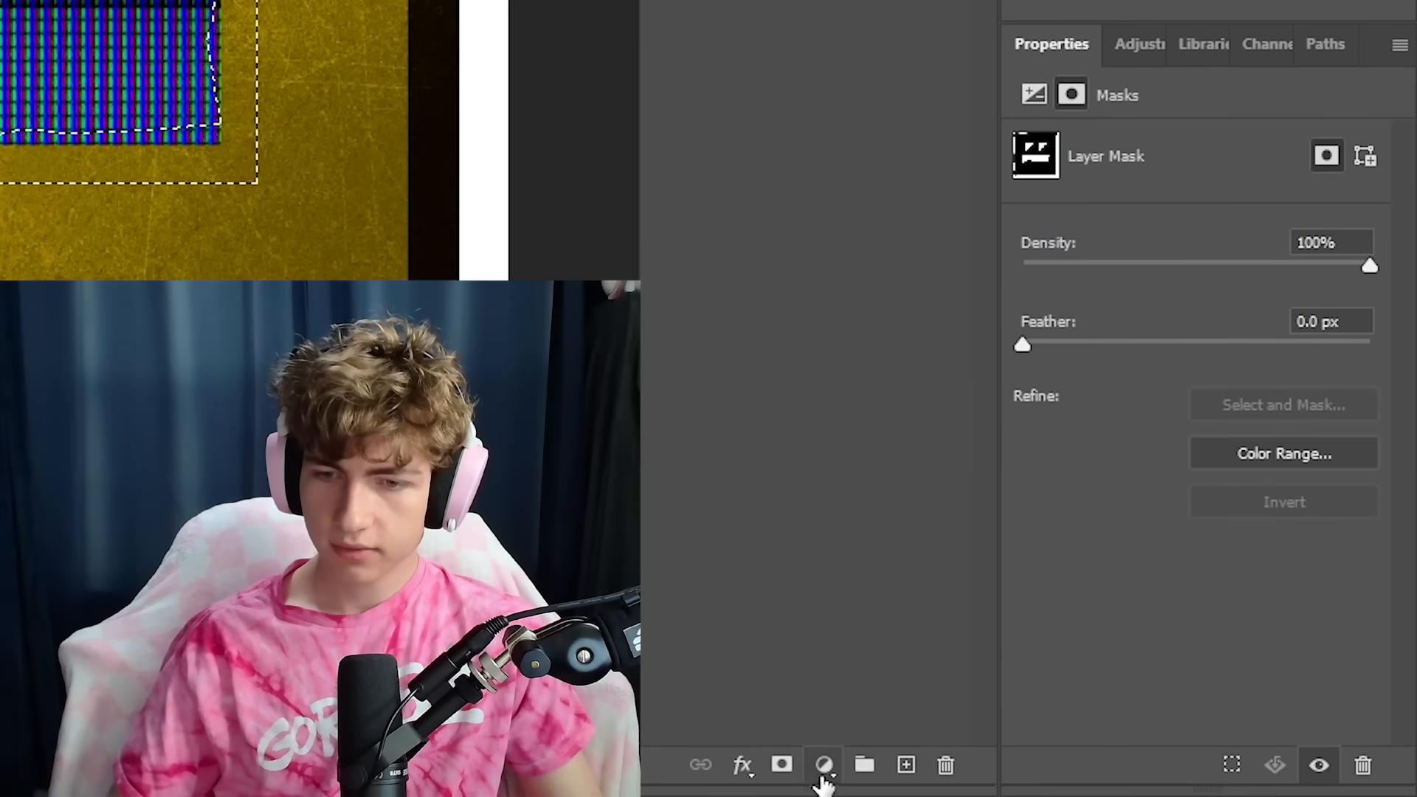
Add an Exposure adjustment layer for the selected bevel faces and raise its exposure to form the highlights
click(823, 764)
click(878, 405)
drag(1201, 224, 1231, 222)
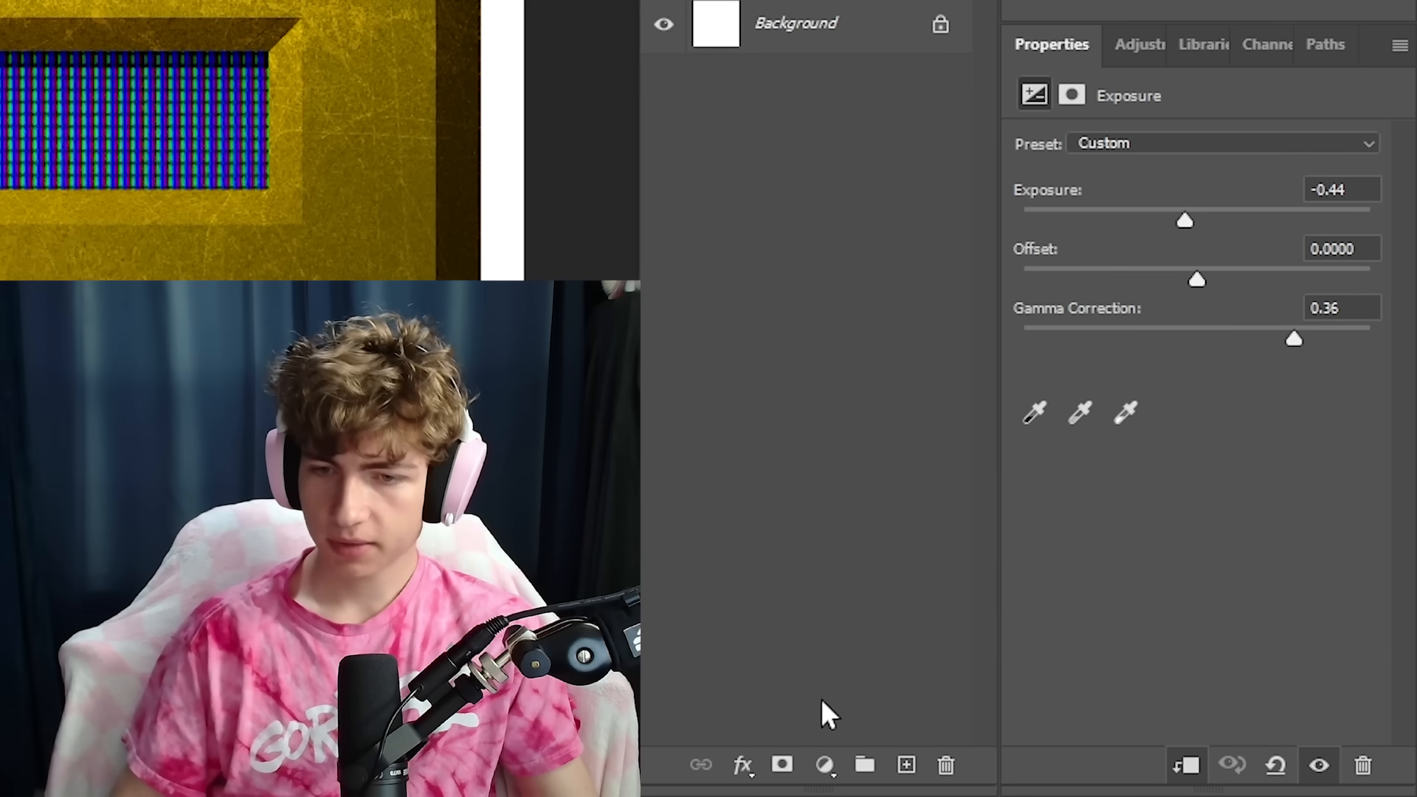
Add a cyan Solid Color fill layer to recolour the LCD screen
click(825, 765)
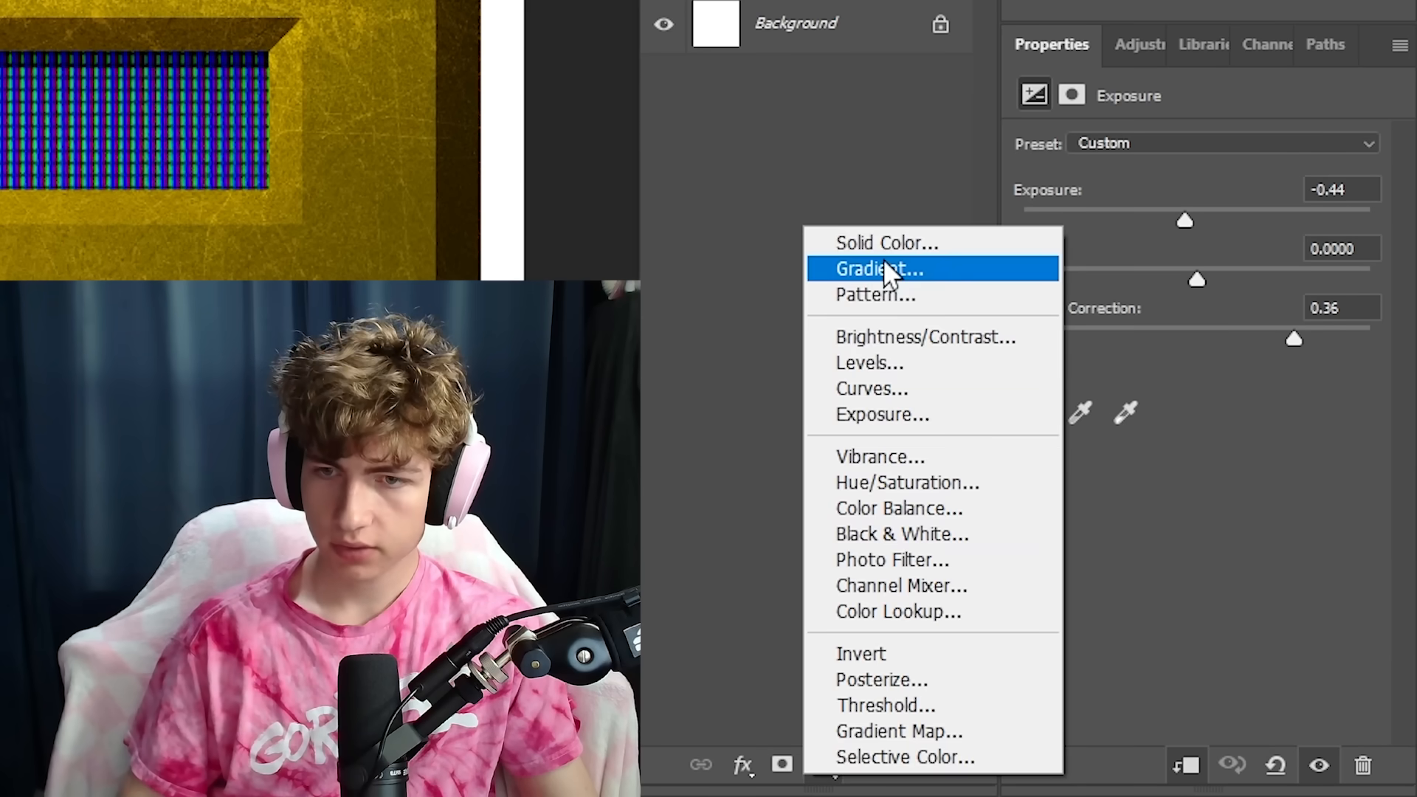
click(881, 248)
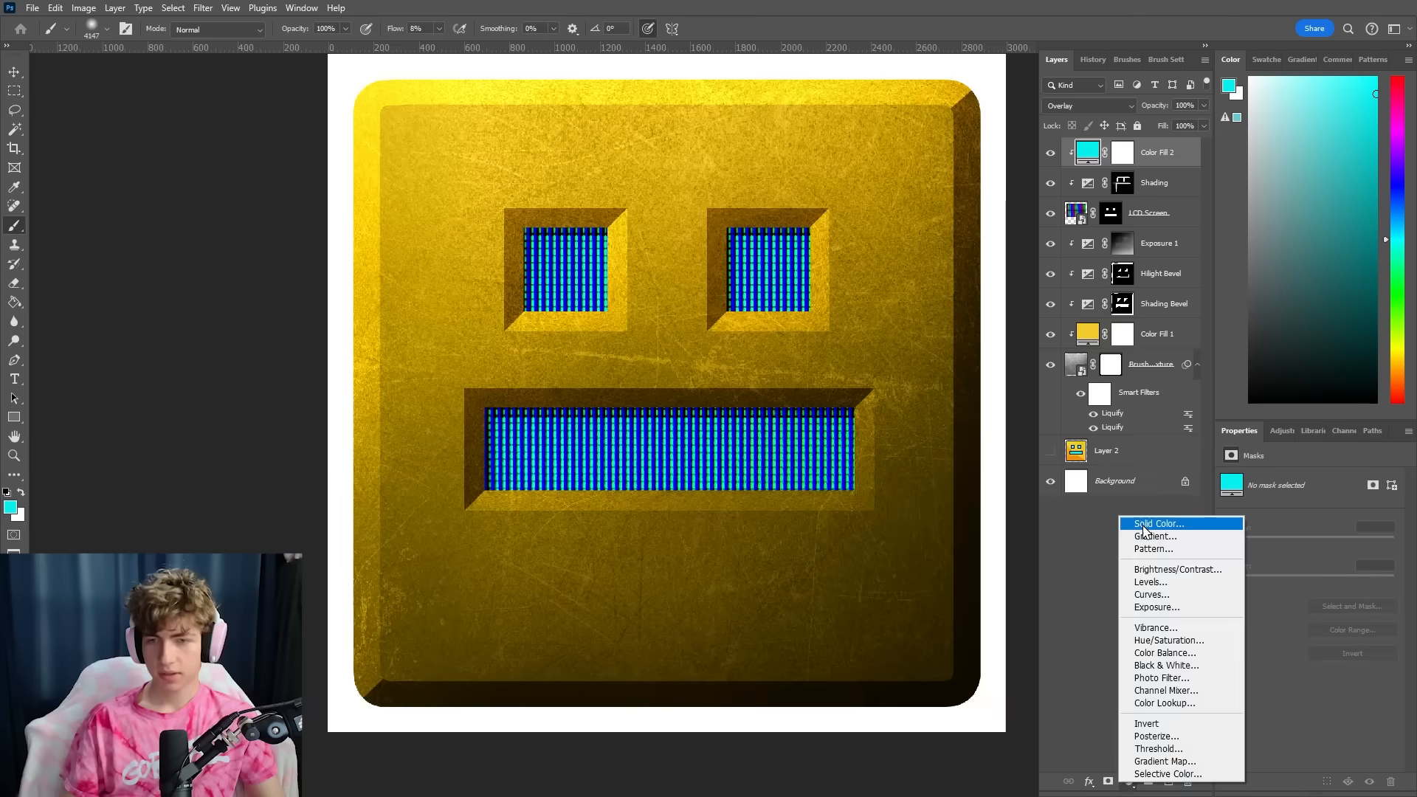
Add another Solid Color fill in cyan 01f1f1, set its blend mode to Linear Dodge (Add) and name it Glow
click(1144, 522)
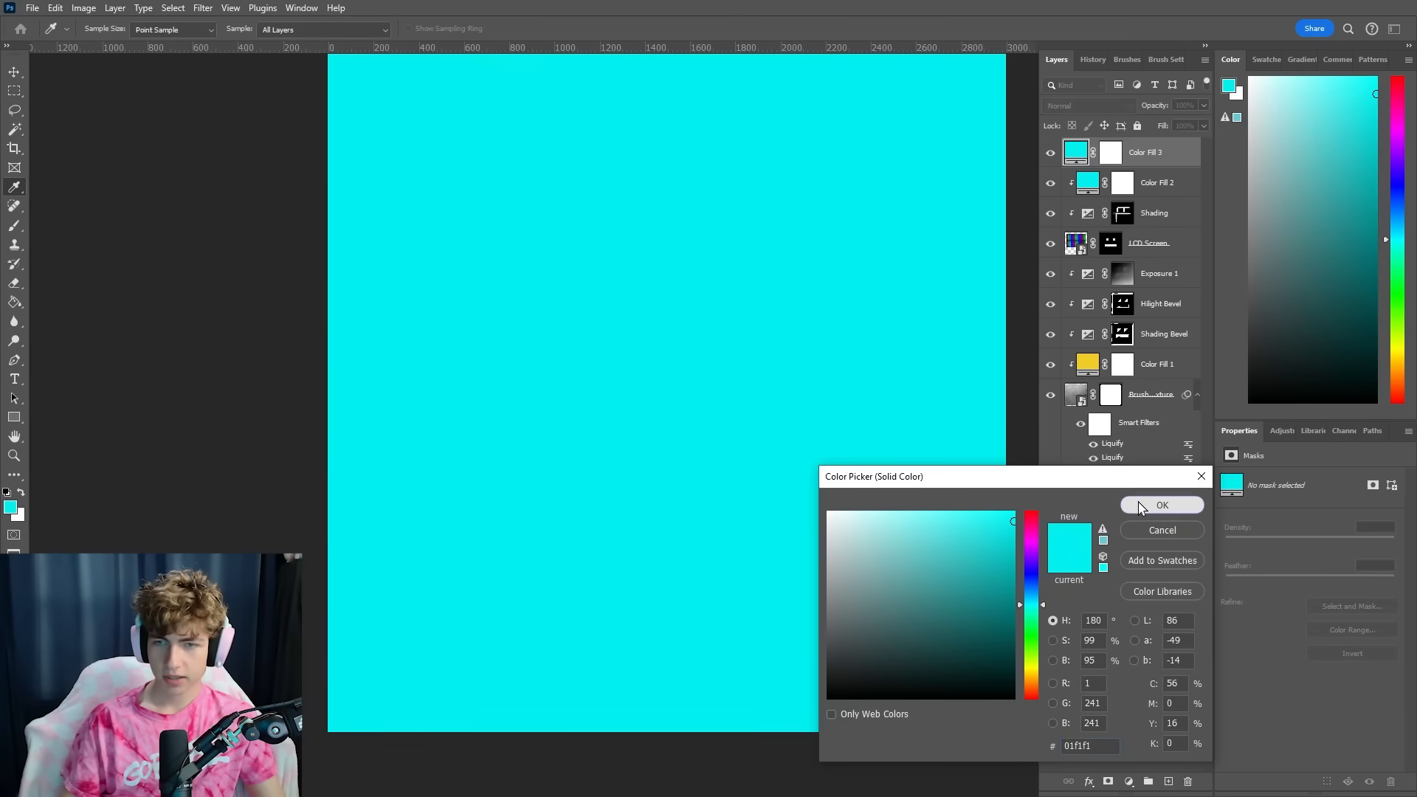
click(1138, 503)
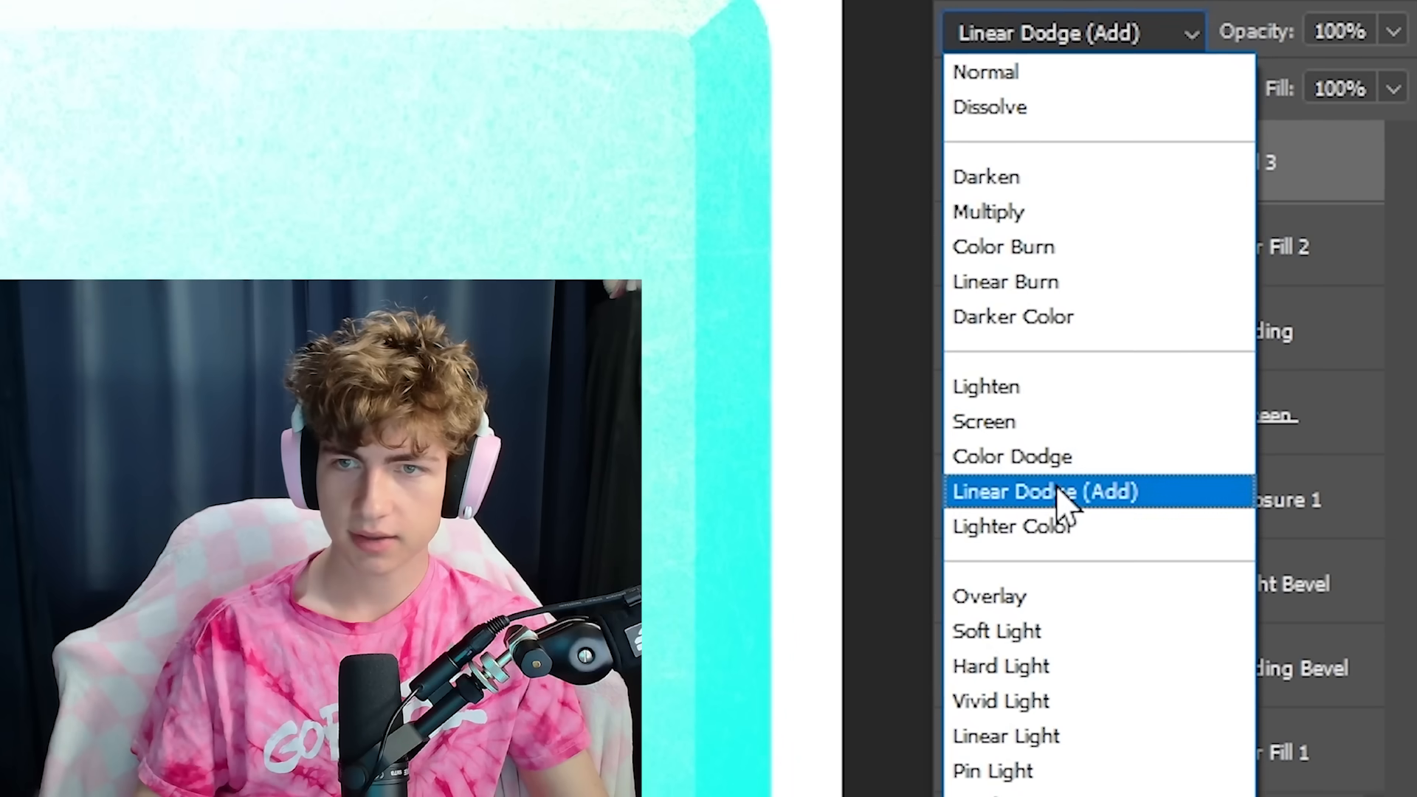
click(1058, 491)
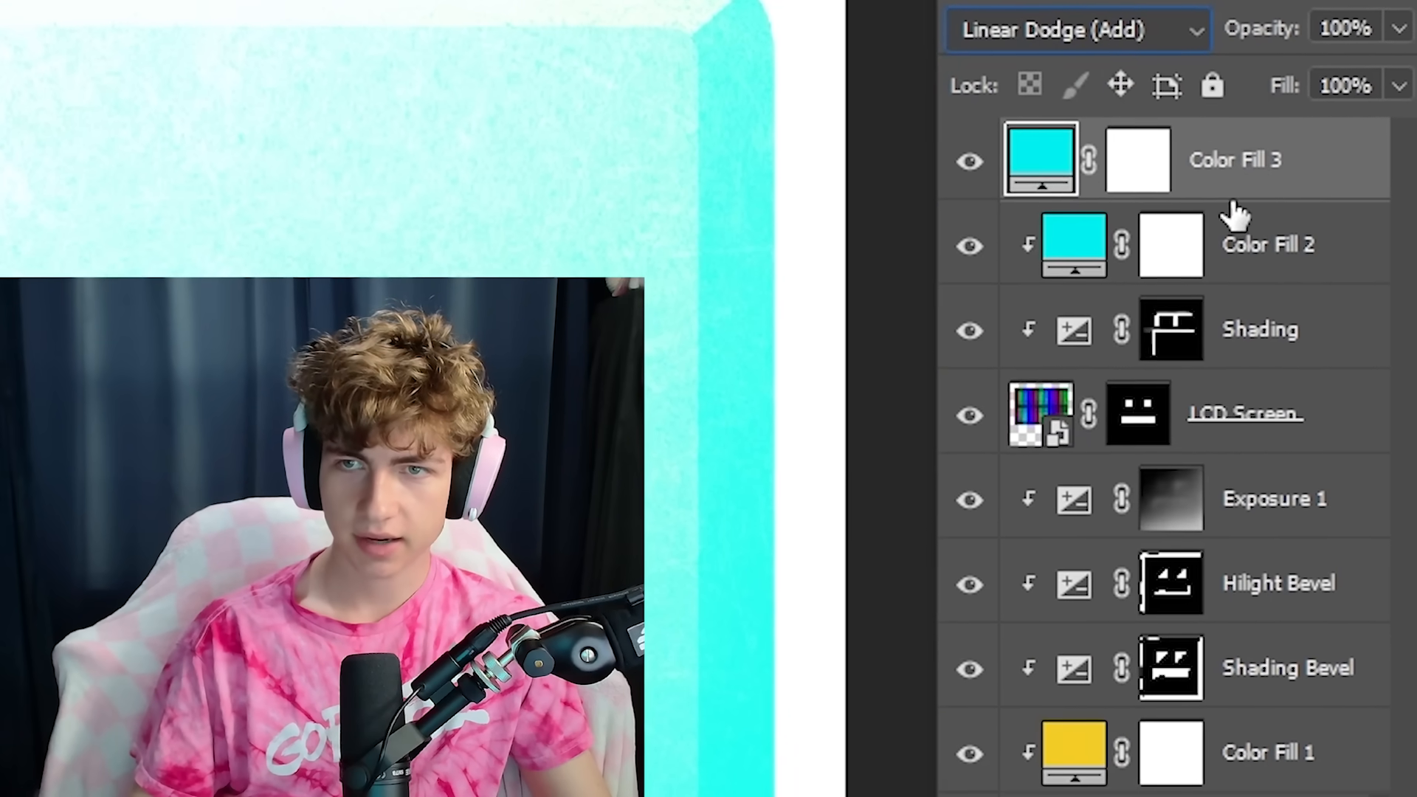
double_click(1230, 159)
text(Glow)
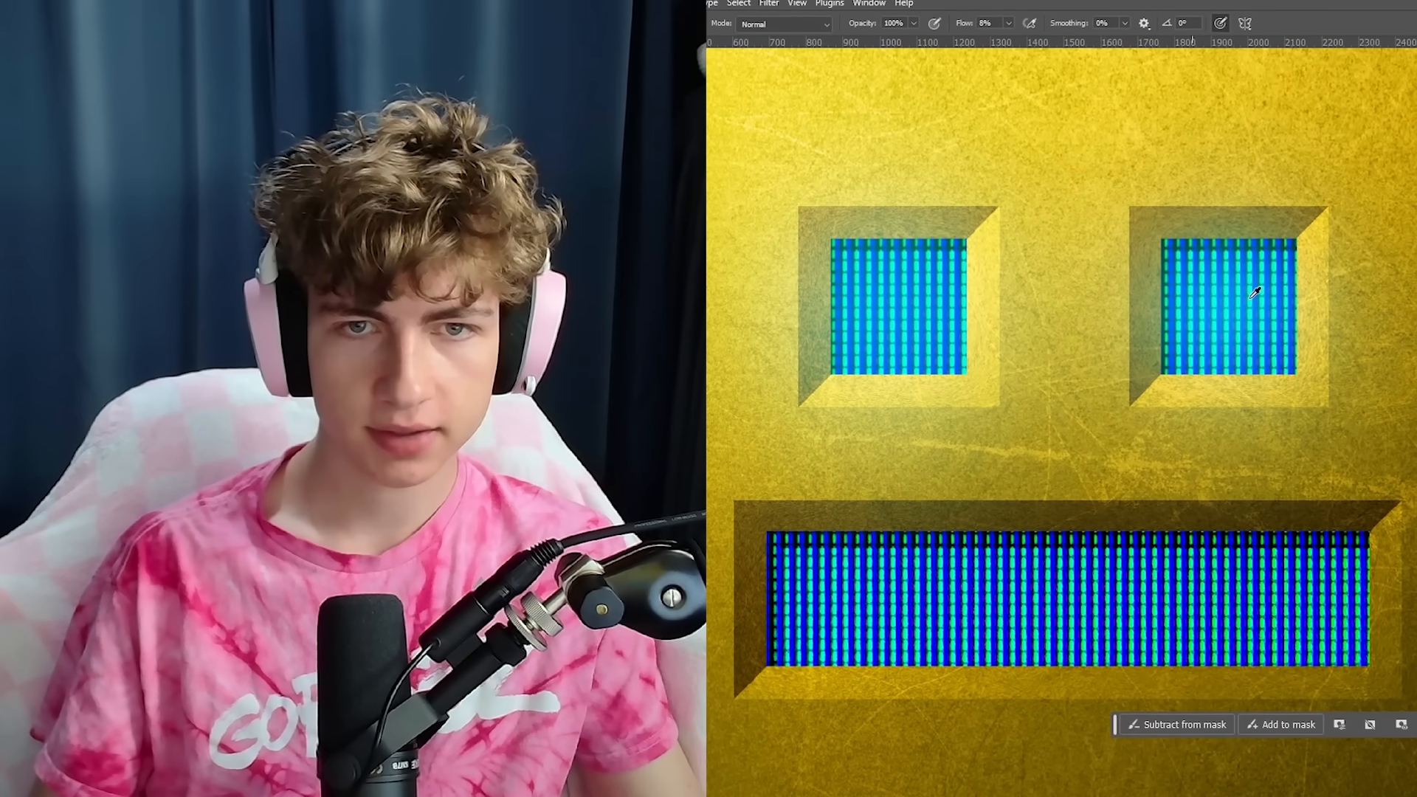
Paint a soft cyan glow over the mouth screen and along its edges on the glow layer masks
drag(1092, 579, 1270, 579)
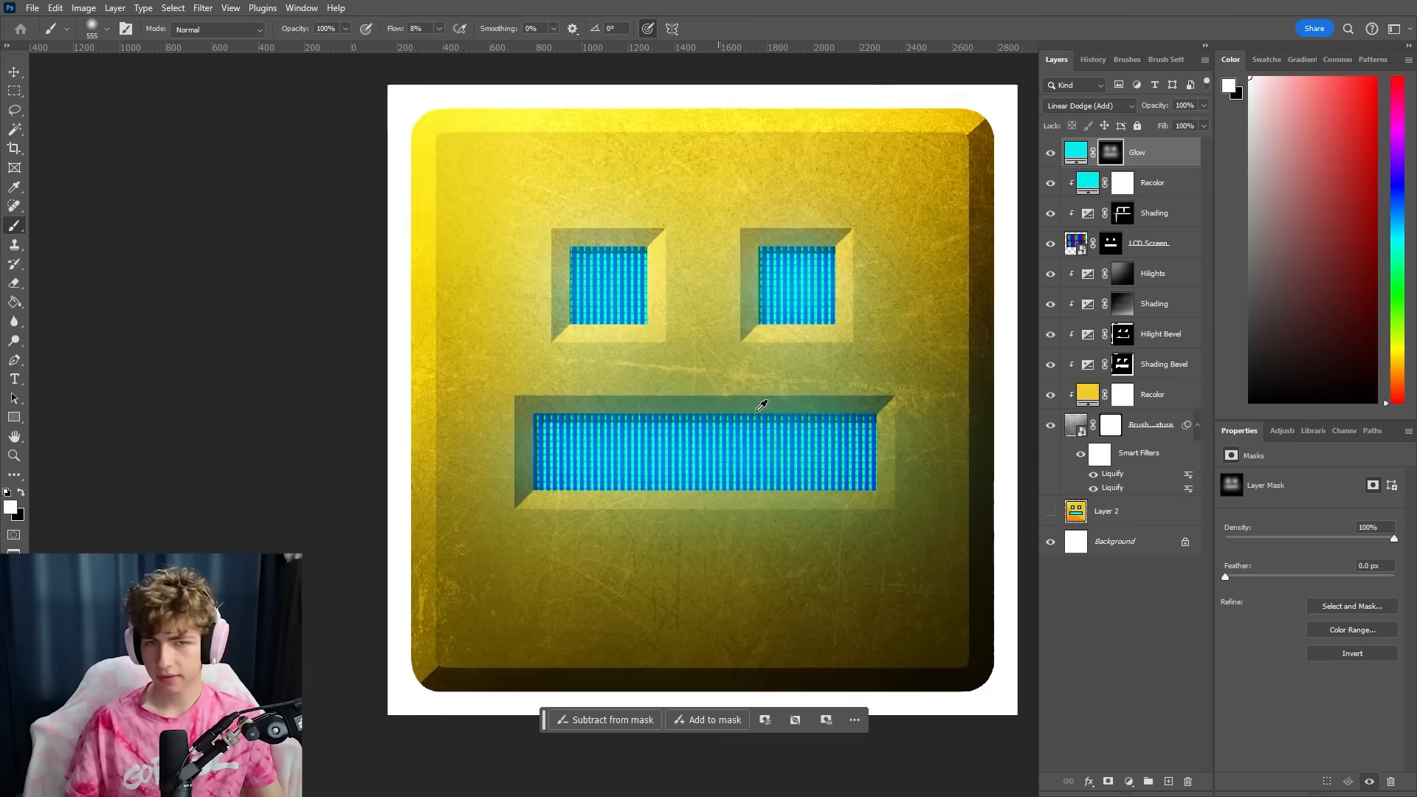
scroll(771, 389, up, 3)
scroll(778, 383, right, 2)
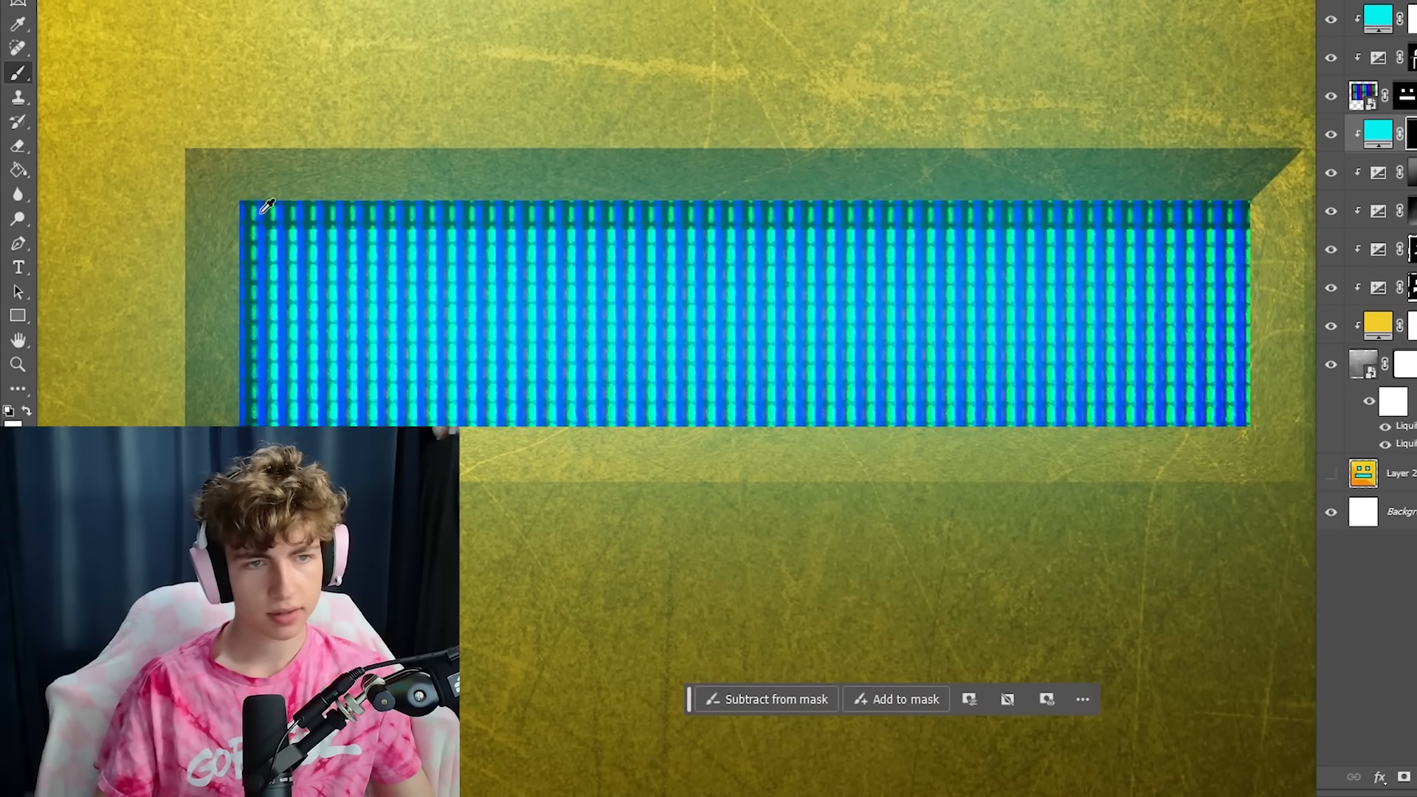
drag(262, 212, 1249, 200)
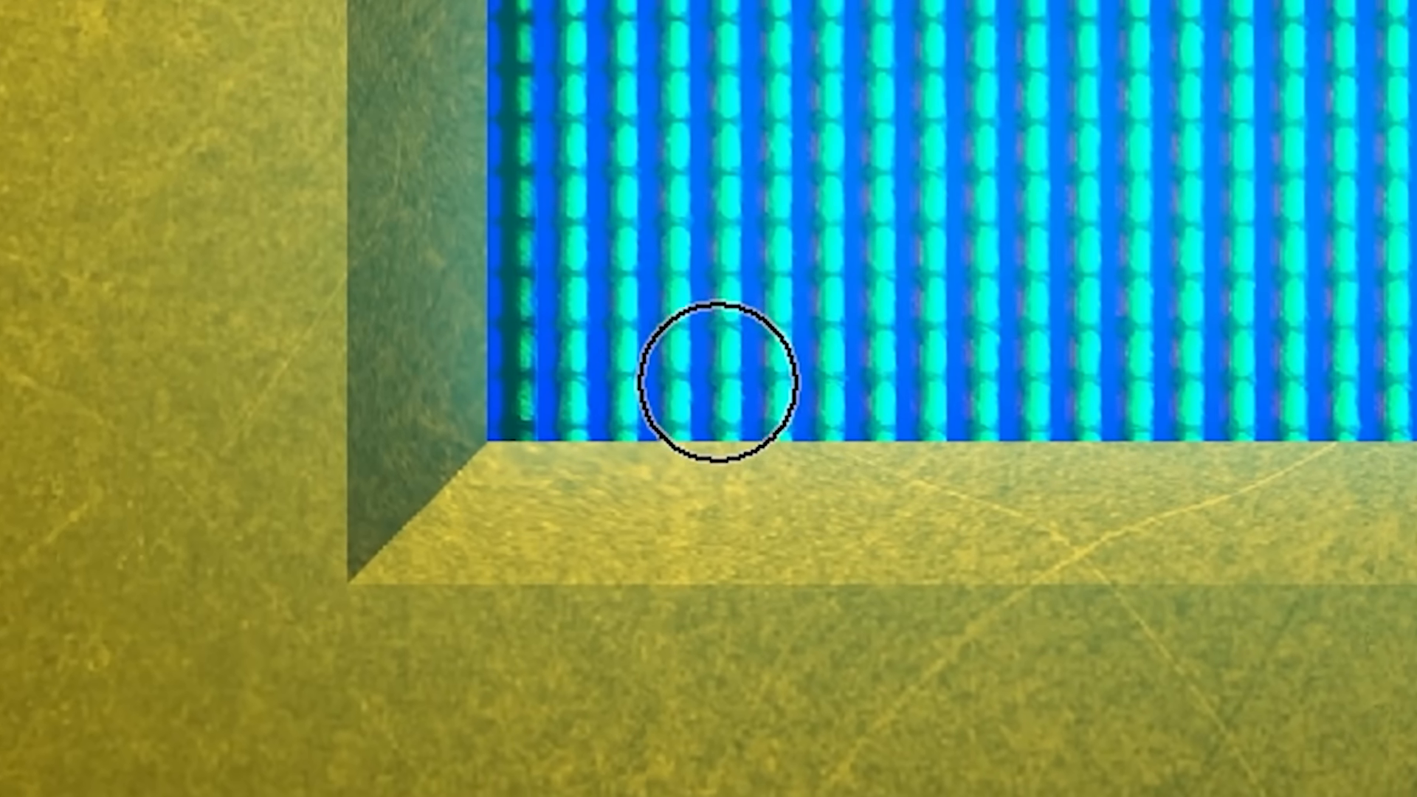
drag(328, 404, 737, 411)
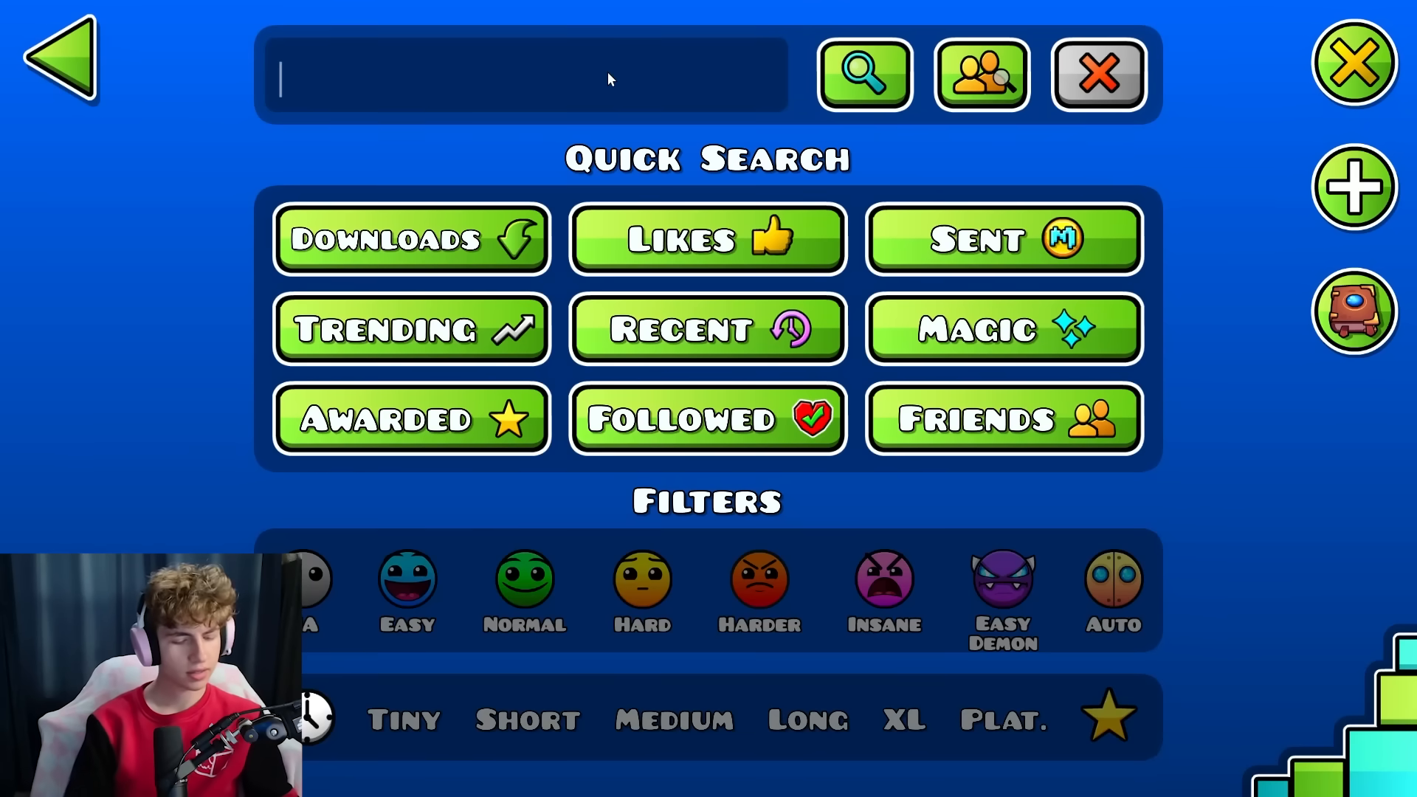
Switch to Geometry Dash and enter the icon creator's username in the search
text(MULPAN)
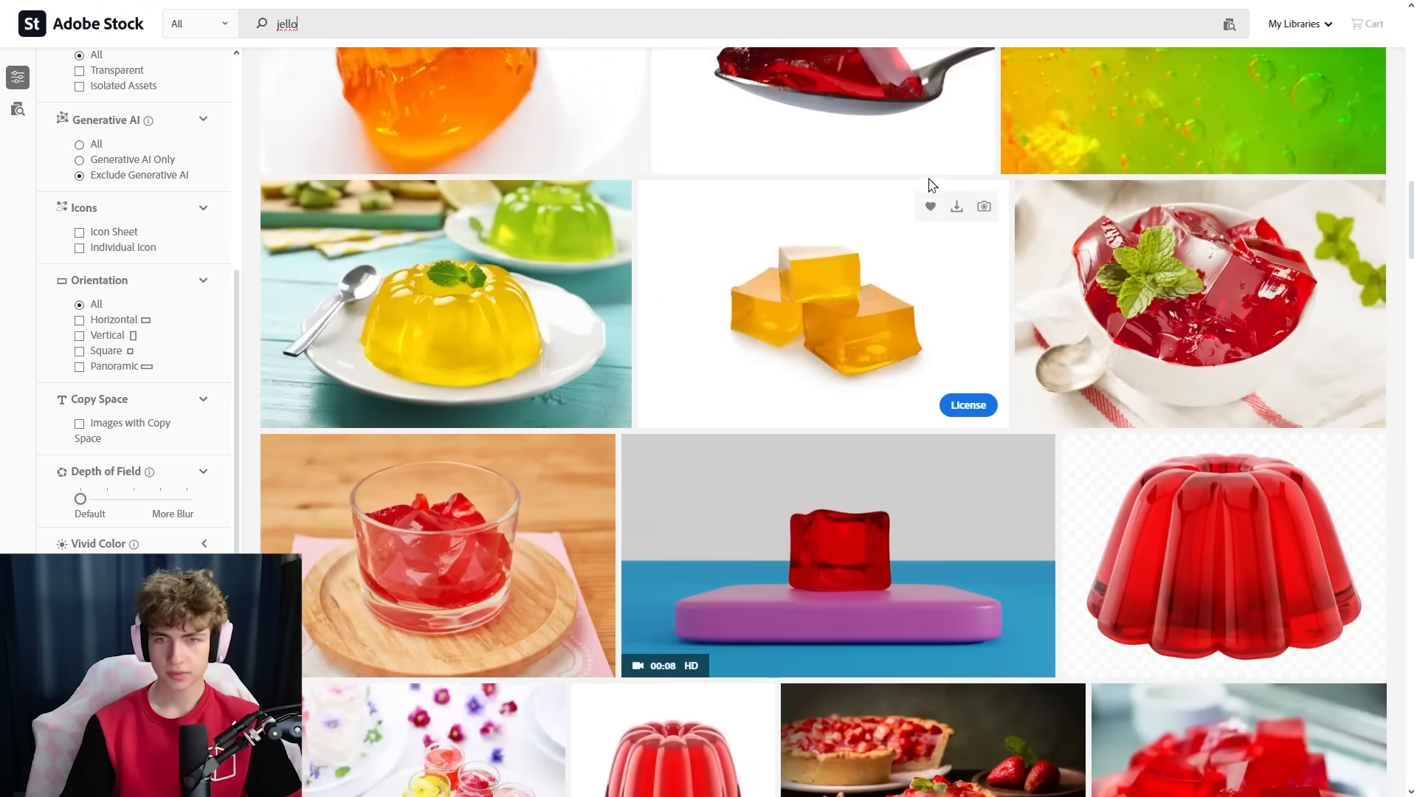
Switch to Adobe Stock, browse the jello results and pick the golden jello texture
scroll(929, 182, down, 5)
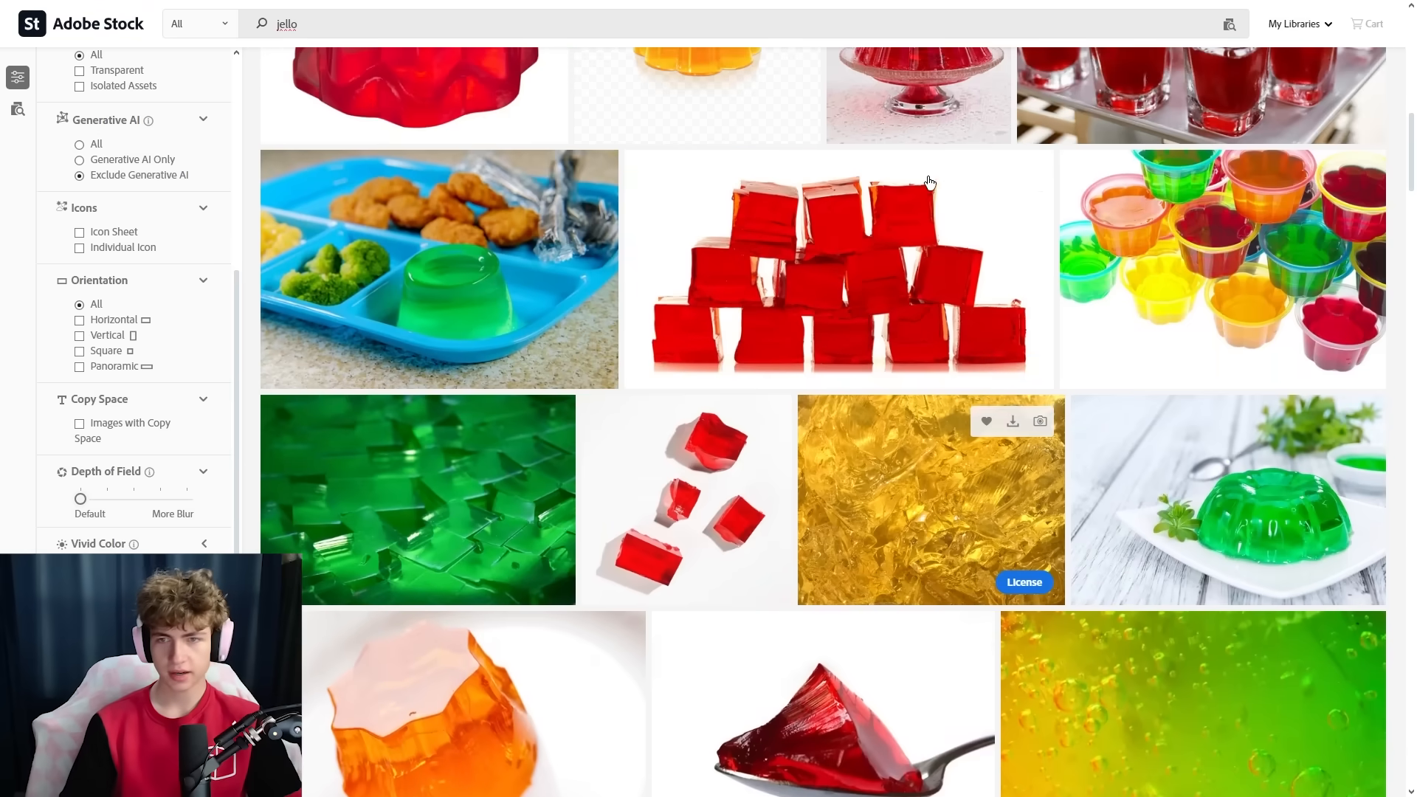
scroll(903, 512, down, 6)
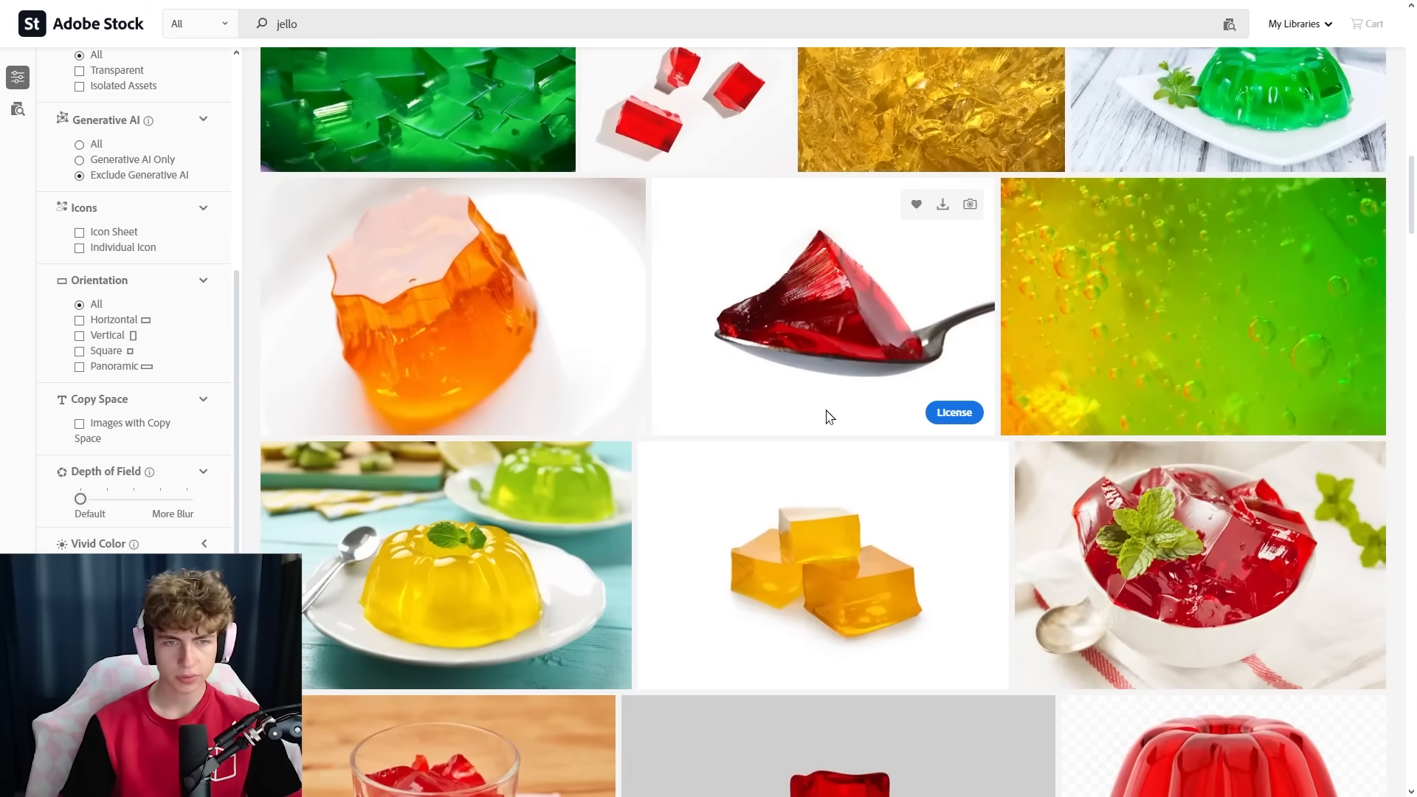
click(878, 144)
scroll(737, 310, down, 2)
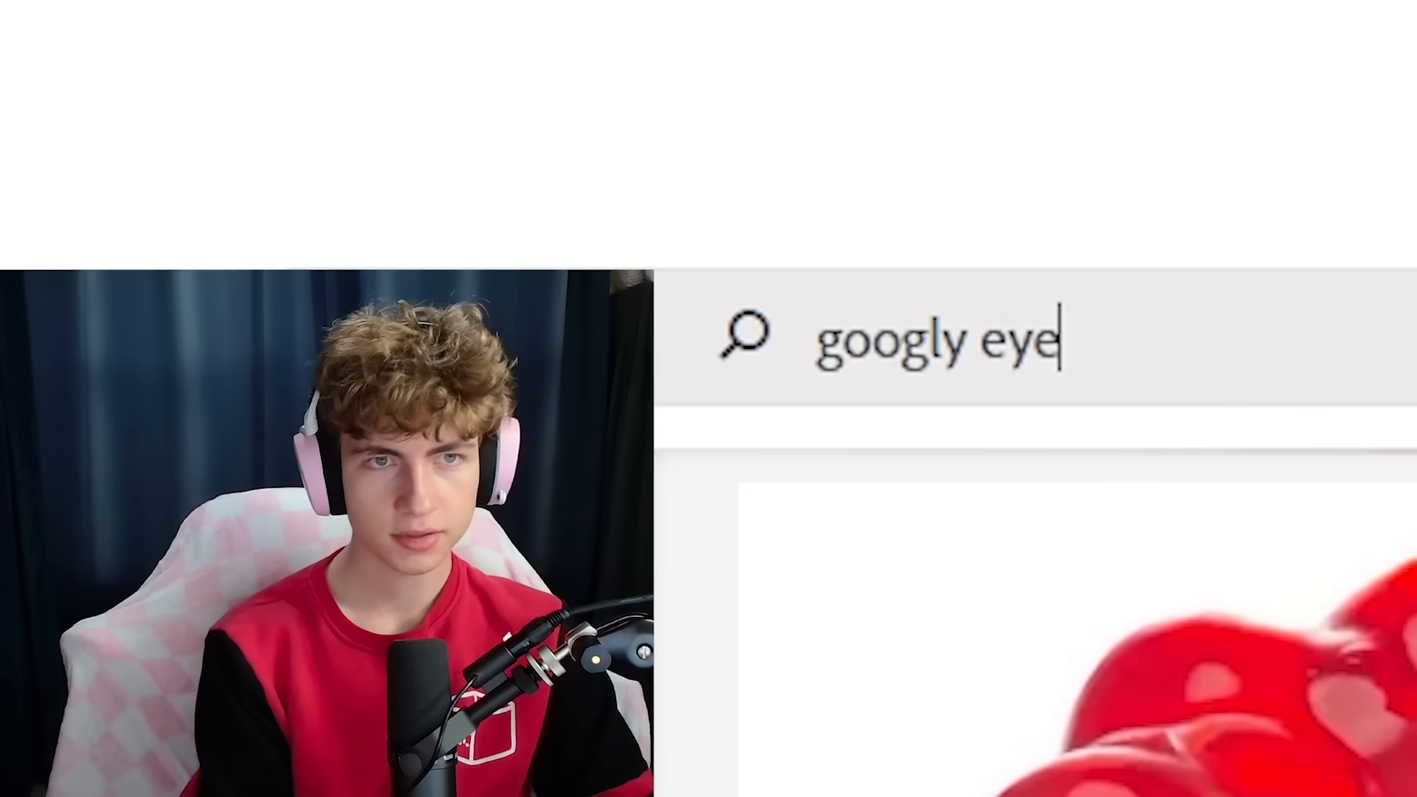
Search Adobe Stock for "googly eyes"
text(s)
key(Return)
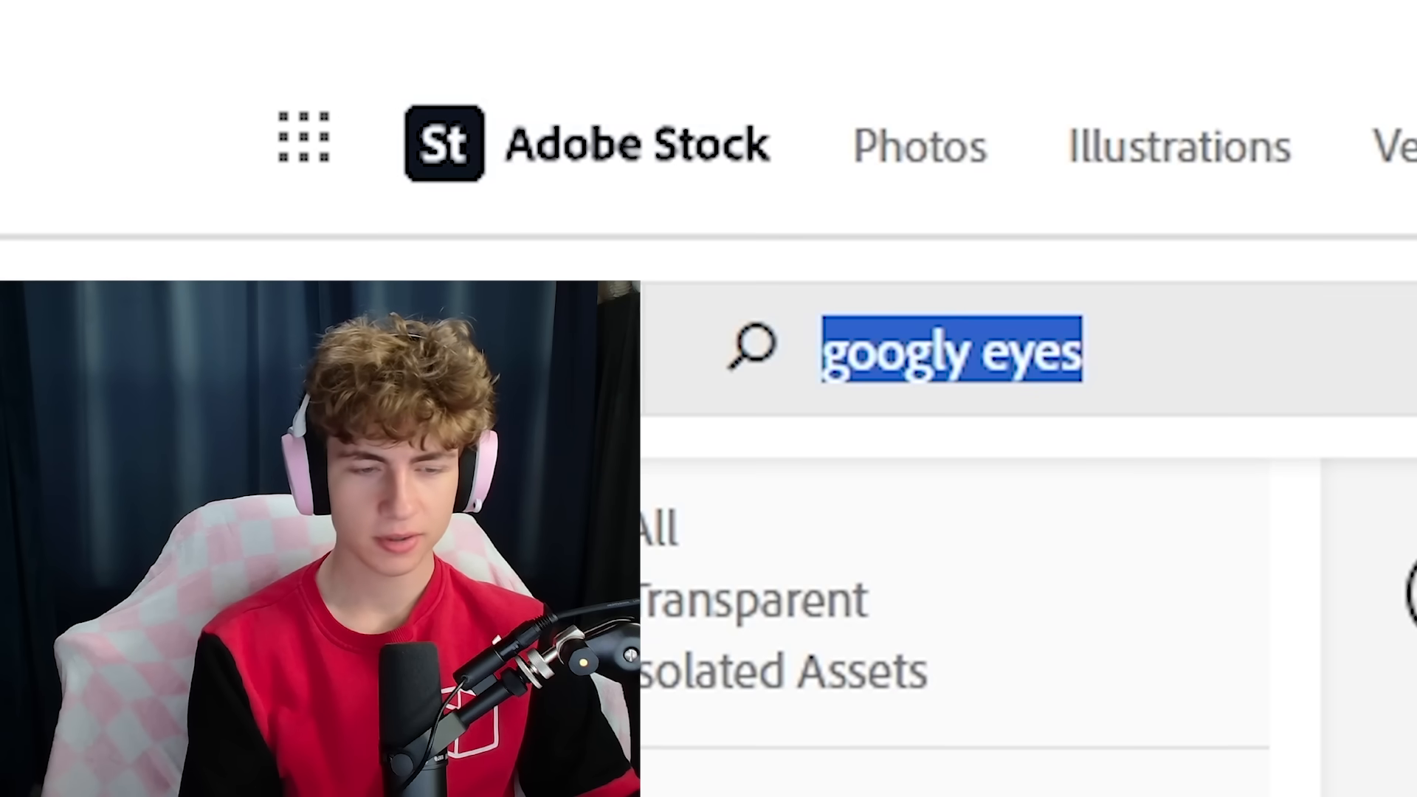
Search the stock library for a big tongue and a mouth, and license the "open throat" photo
text(big tong)
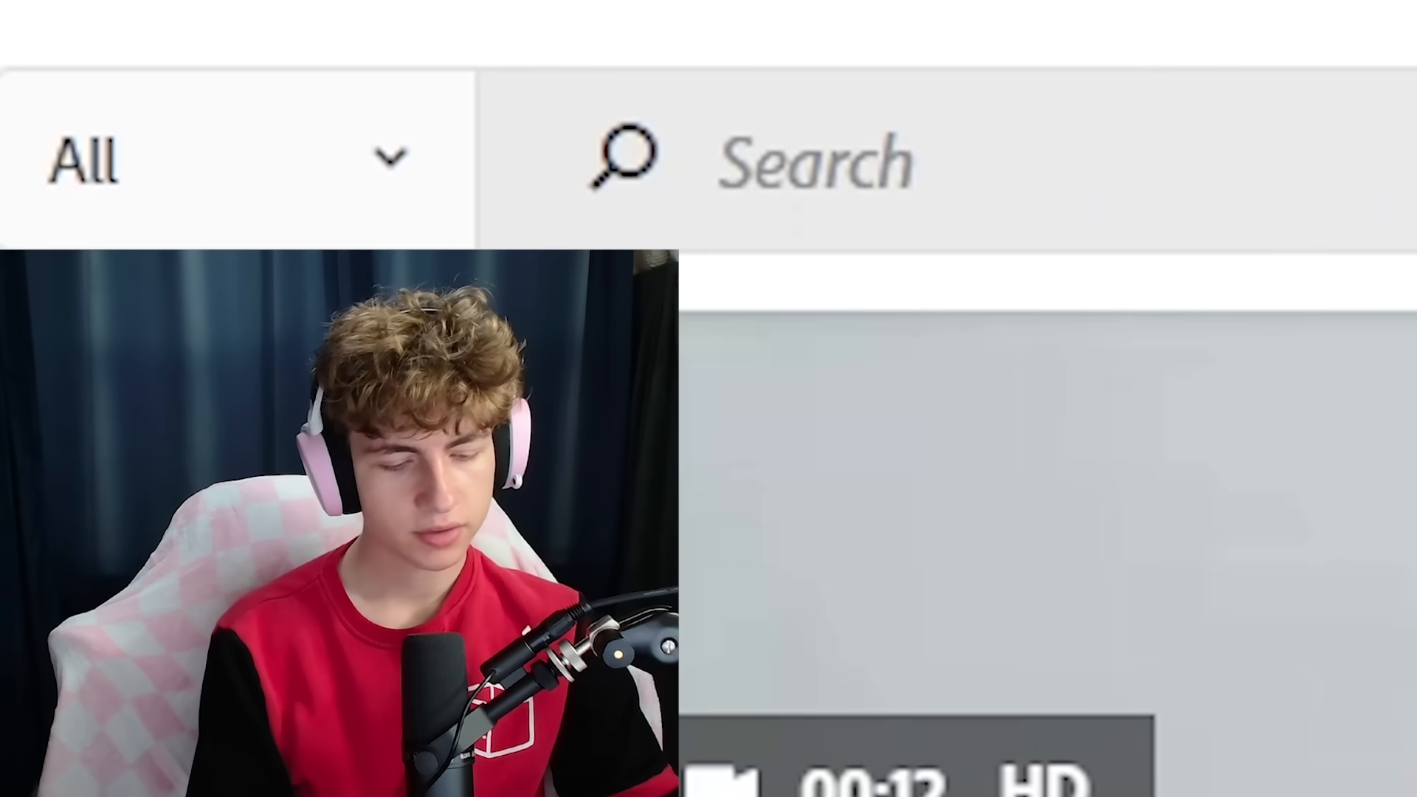
text(mo)
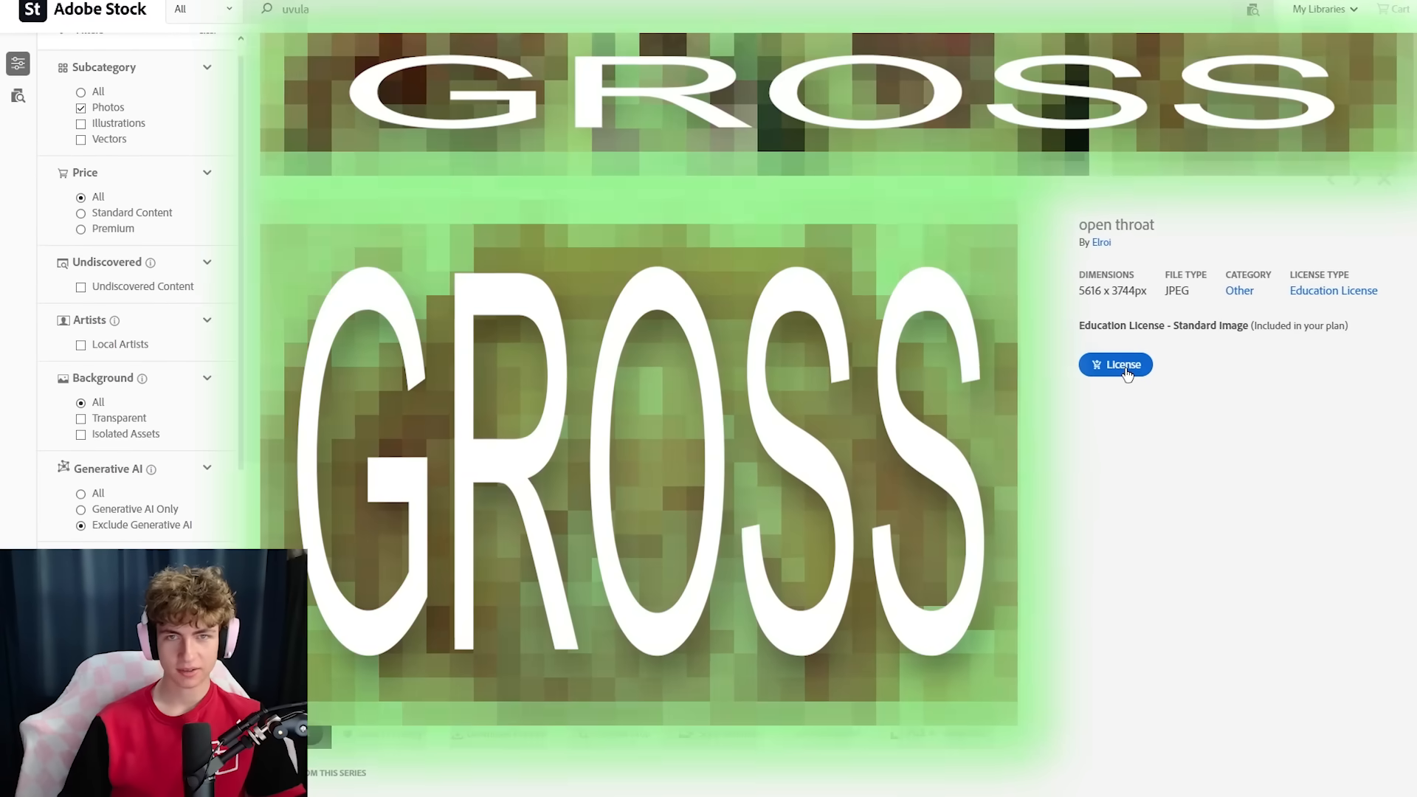
click(1119, 369)
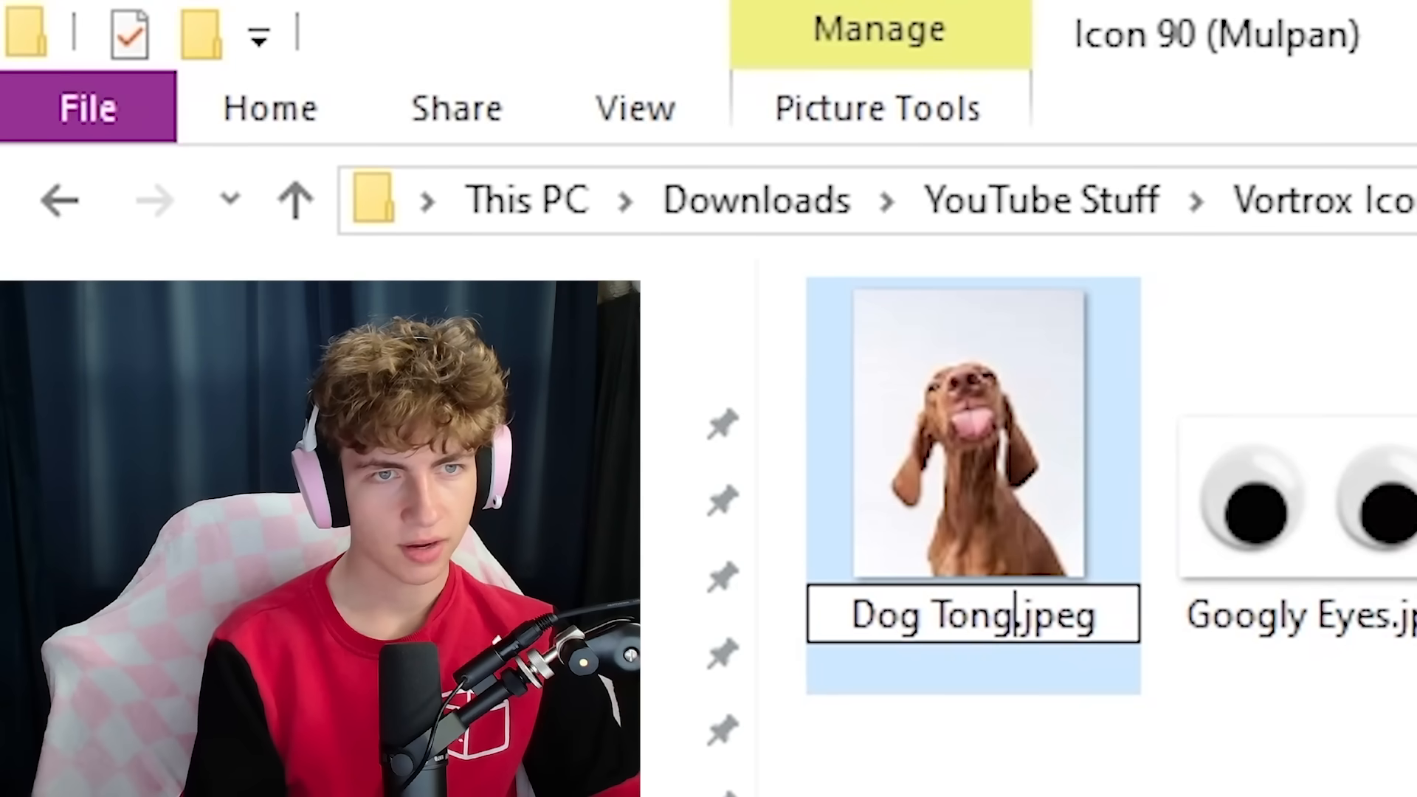
Rename the dog photo as Dog Tongue.jpeg and select it together with the Googly Eyes image
text(ue)
ctrl+click(1322, 472)
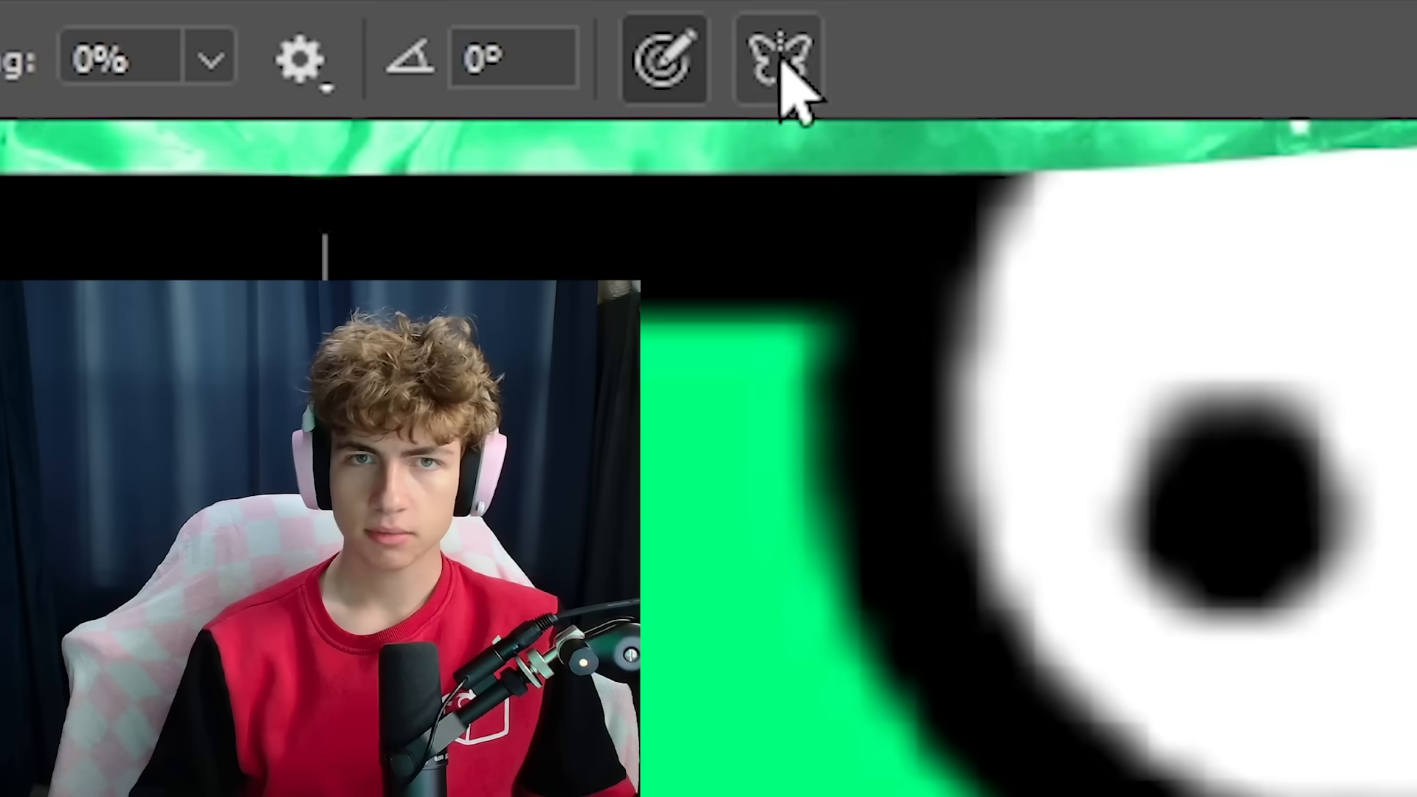
Turn on paint symmetry, paint the mask along the zigzag mouth outline and the body shape, and invert it
click(671, 28)
click(719, 46)
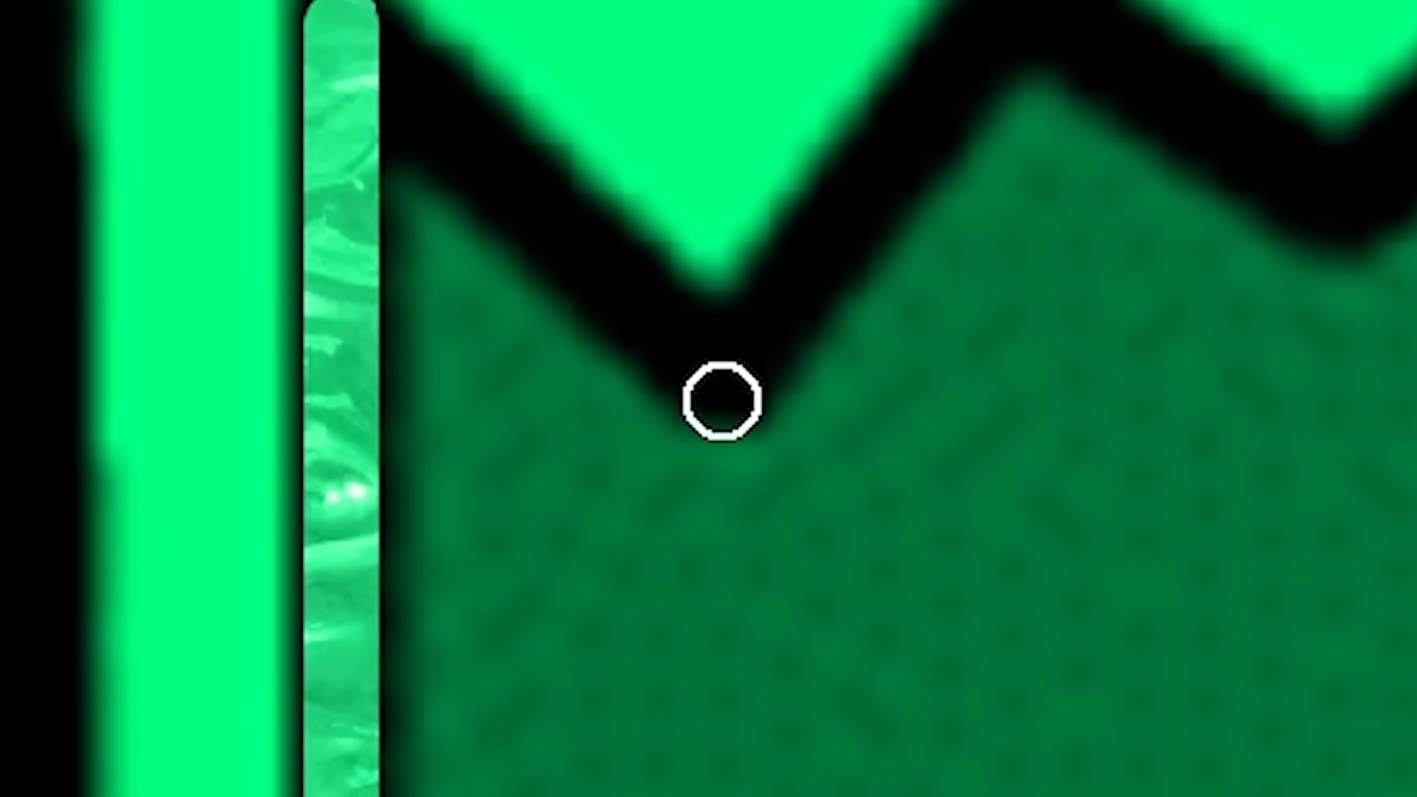
shift+click(1048, 716)
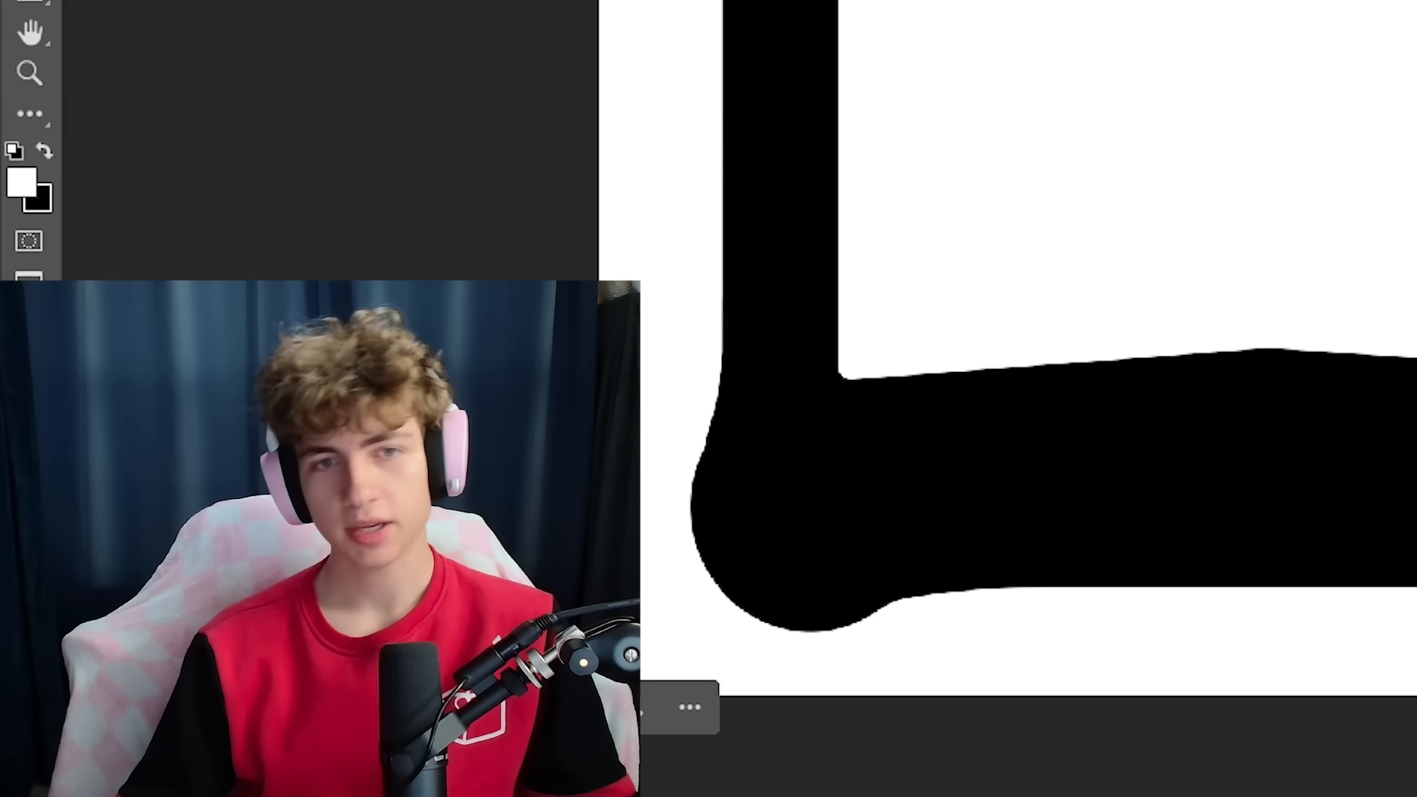
drag(1028, 413, 1008, 319)
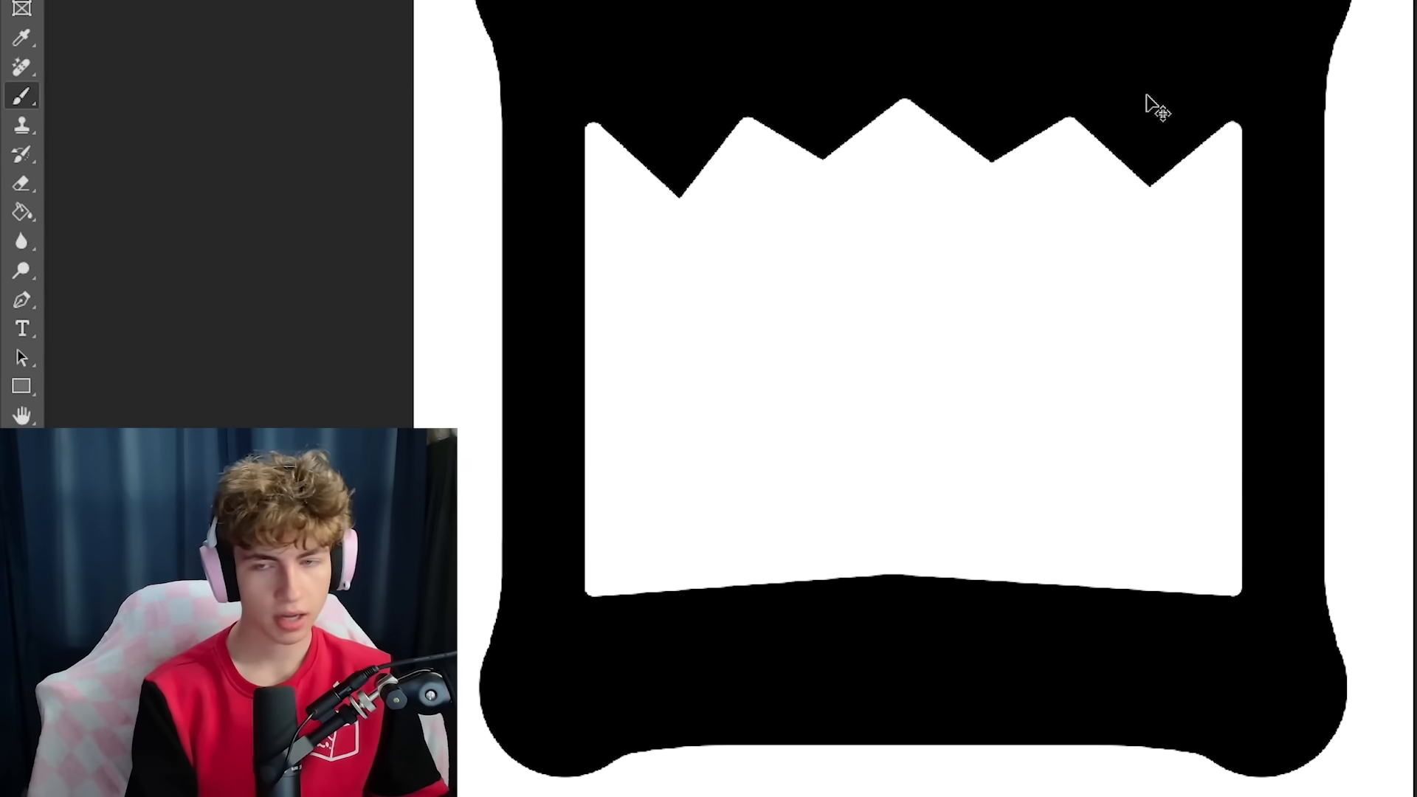
key(ctrl+i)
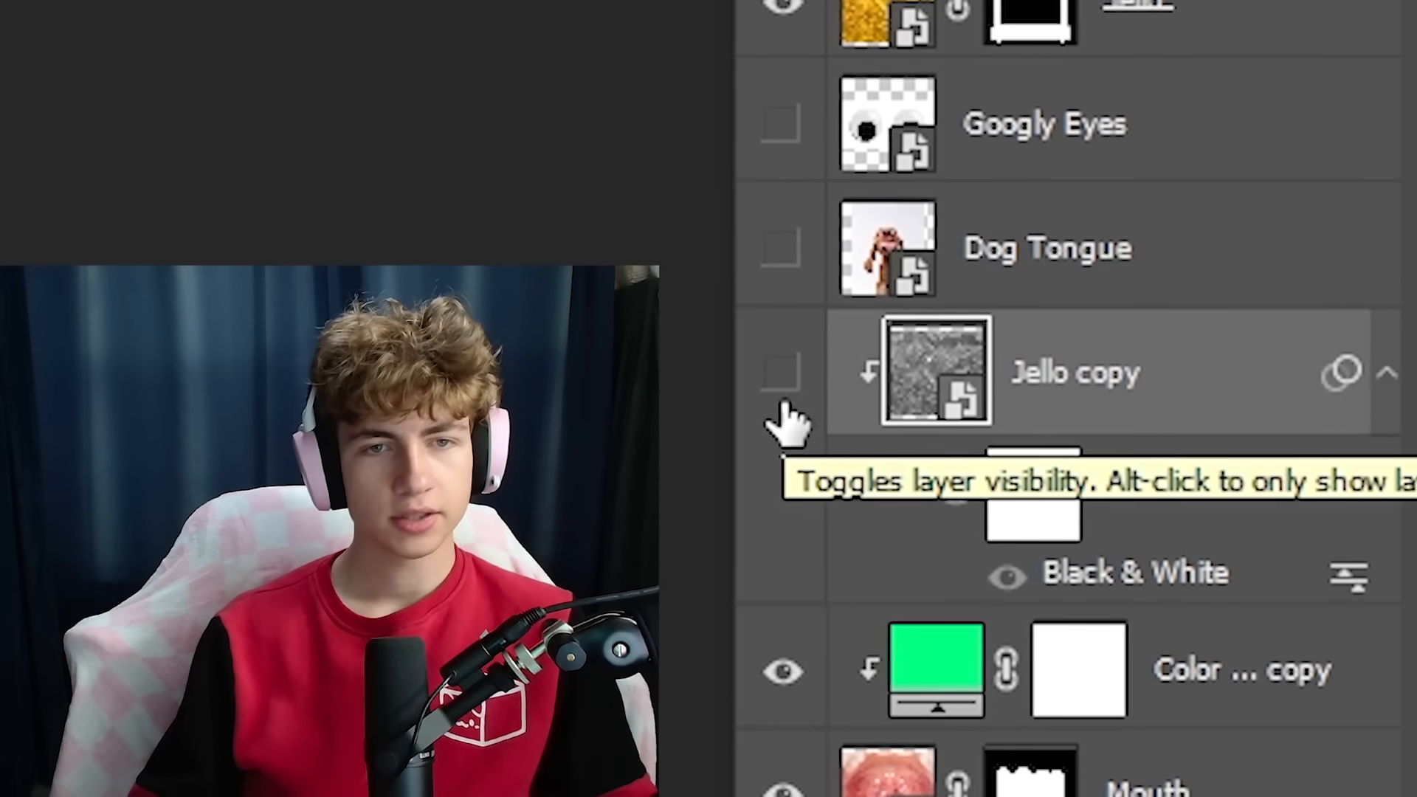
Show the Jello copy layer and use Liquify to push the jello texture inward along the body's left edge
click(784, 405)
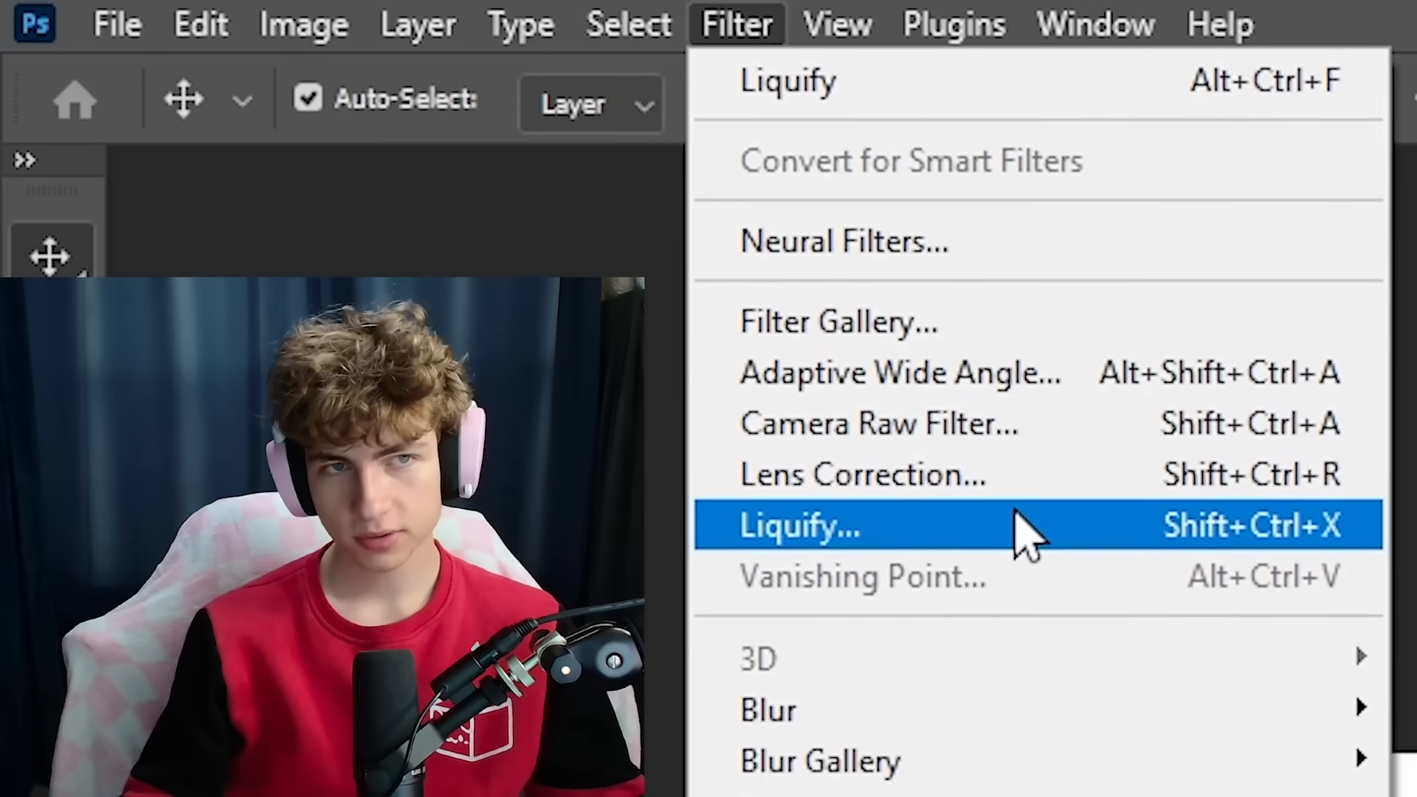
click(1004, 520)
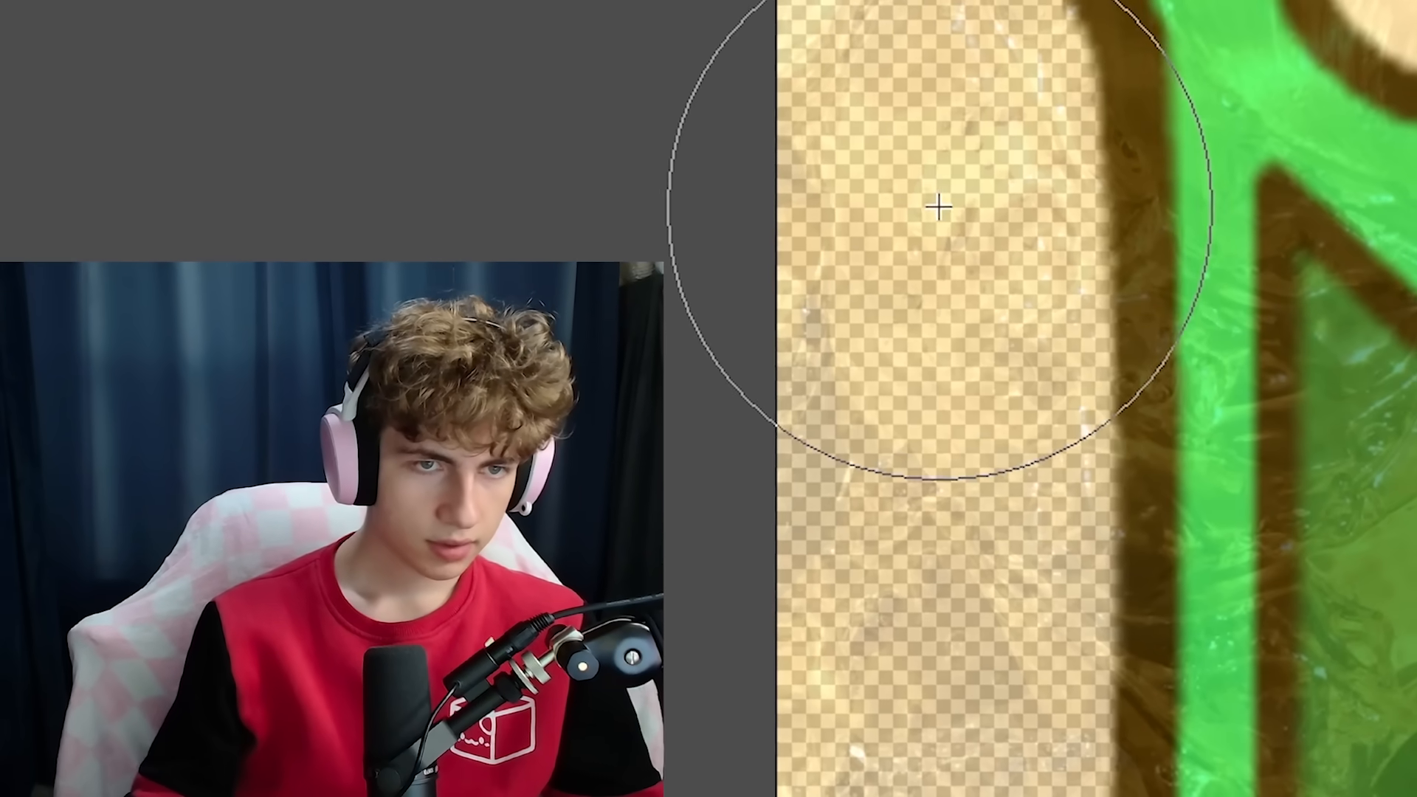
drag(912, 156, 987, 156)
drag(895, 183, 977, 198)
drag(921, 391, 978, 395)
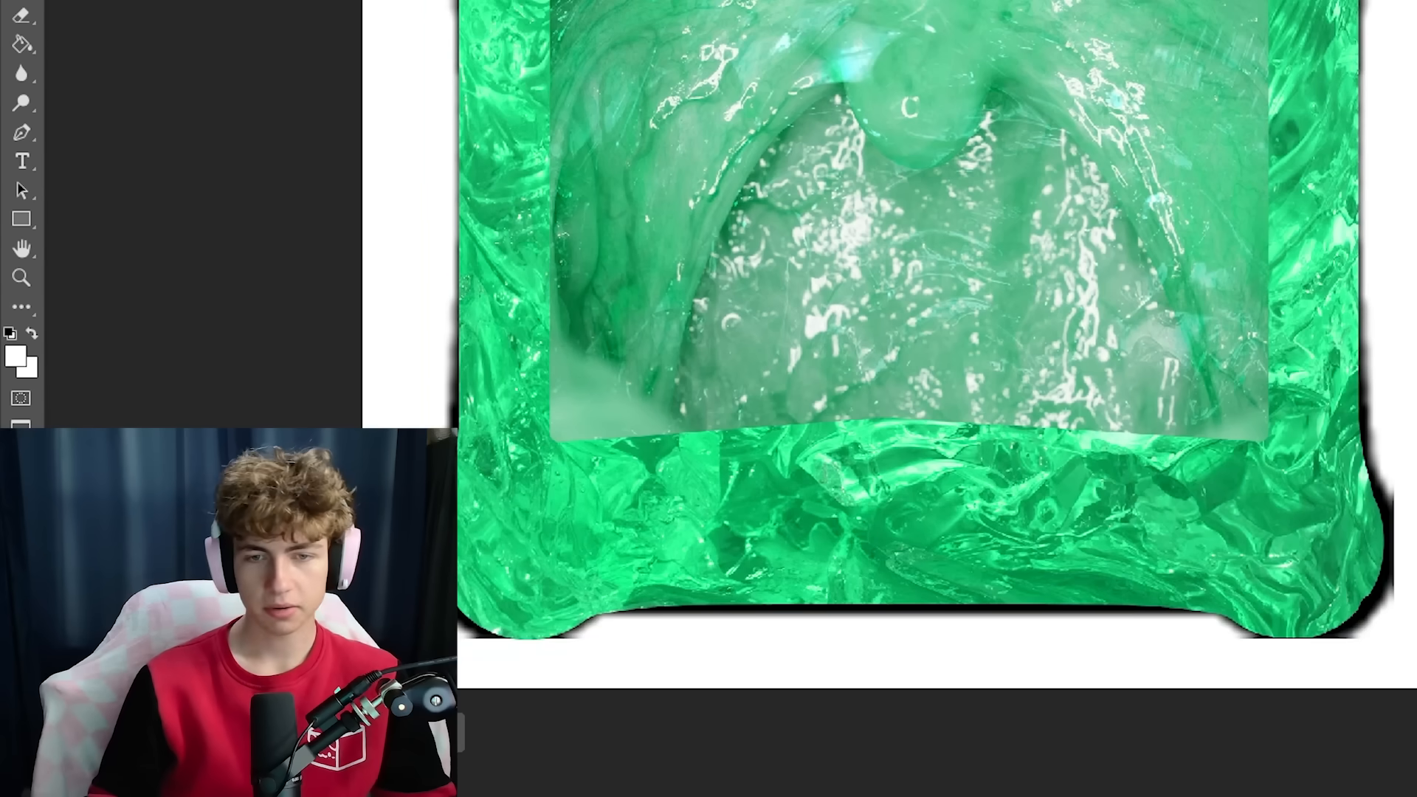
Push the jello texture inward along the body's right edge with Liquify
drag(1390, 59, 1280, 127)
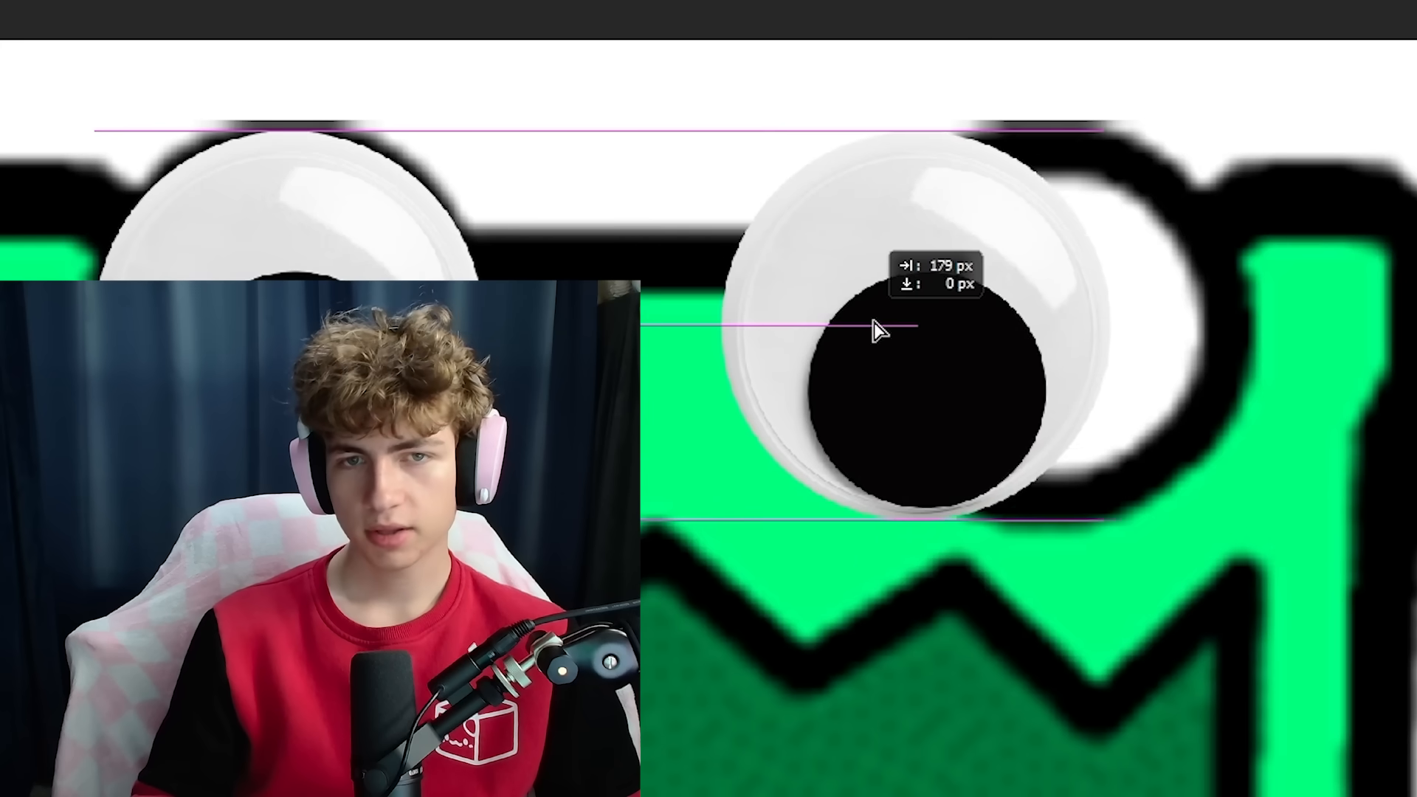
Place the second googly eye over the icon's right eye and show the Jello and Jello copy layers
drag(879, 326, 989, 326)
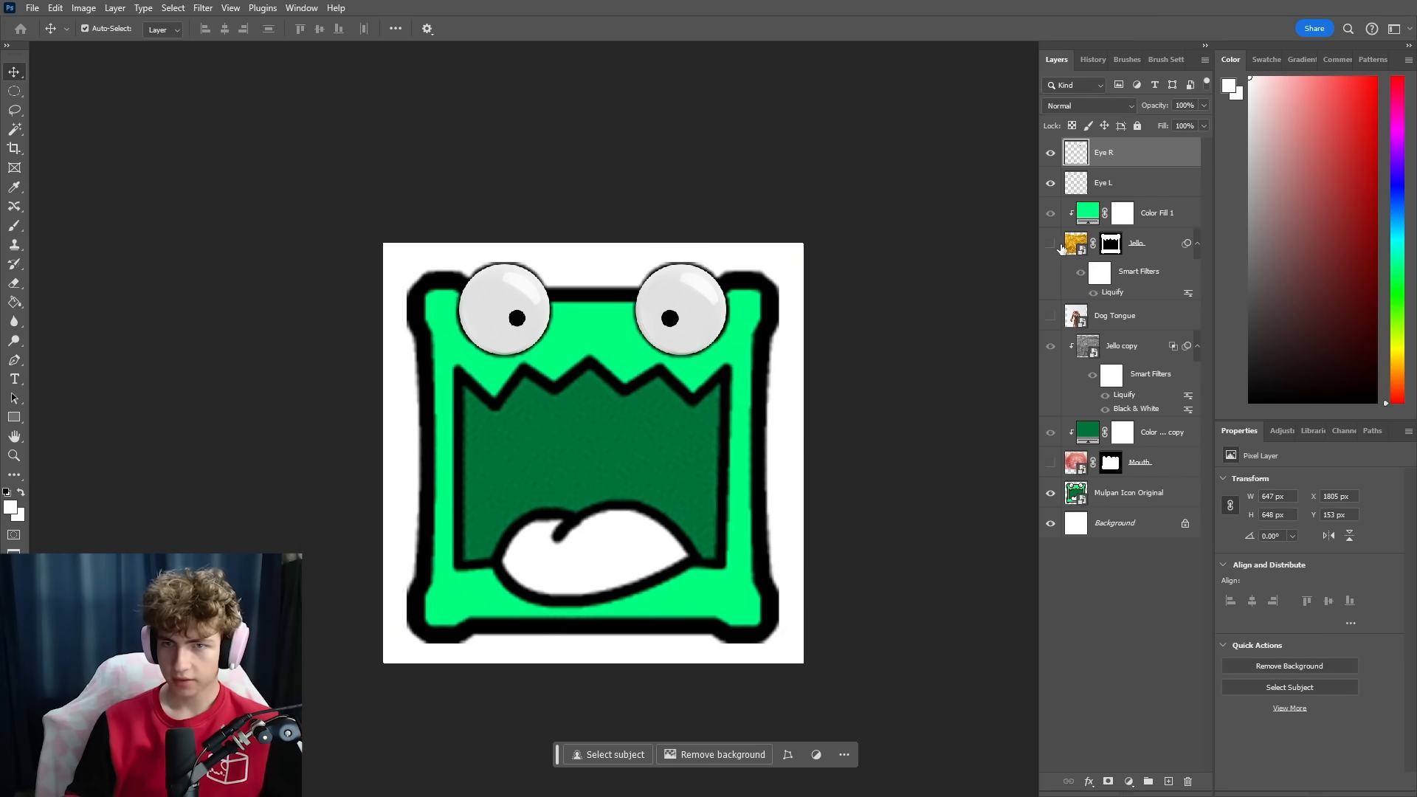
click(1050, 243)
click(1049, 345)
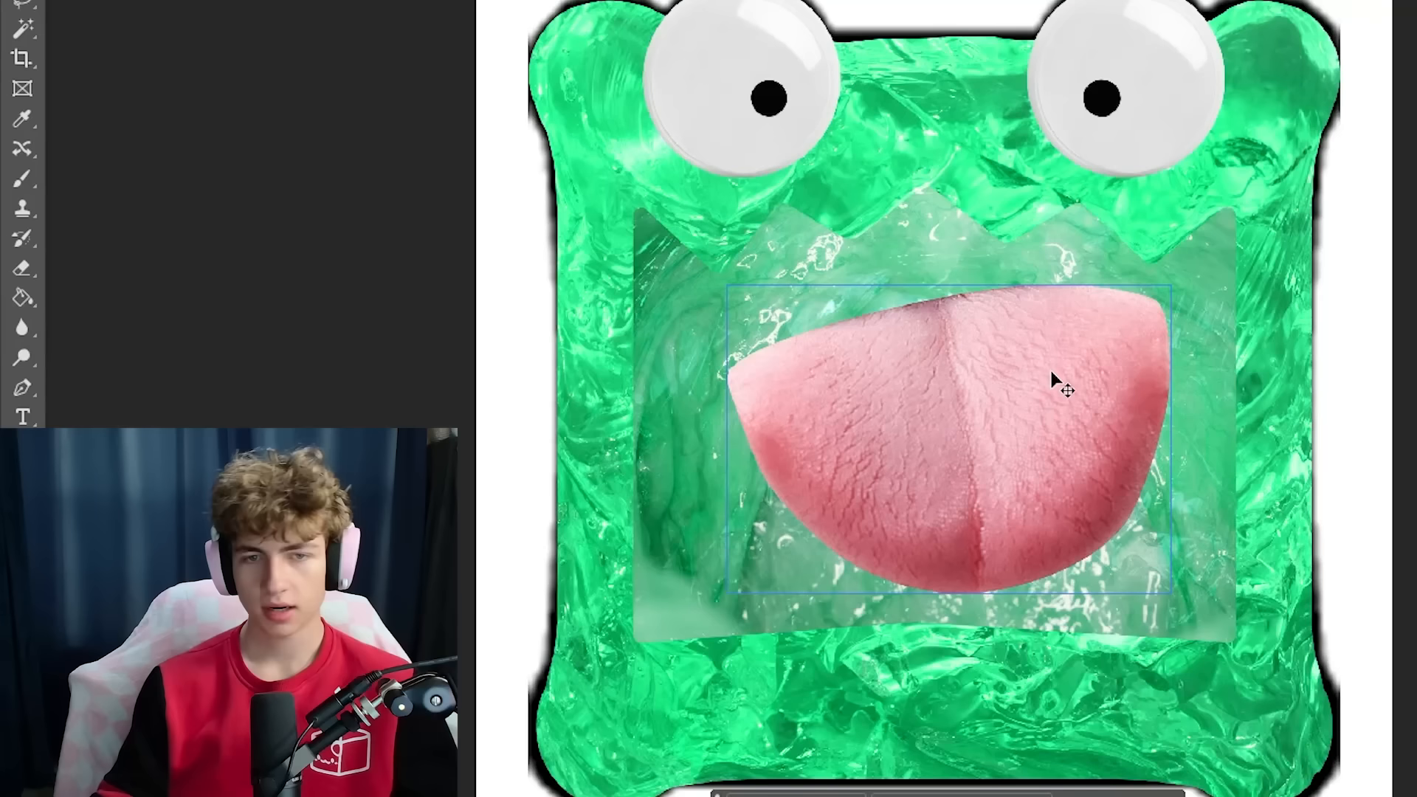
Move the dog tongue over the icon's white tongue and reshape it to match that outline
drag(1059, 379, 1057, 580)
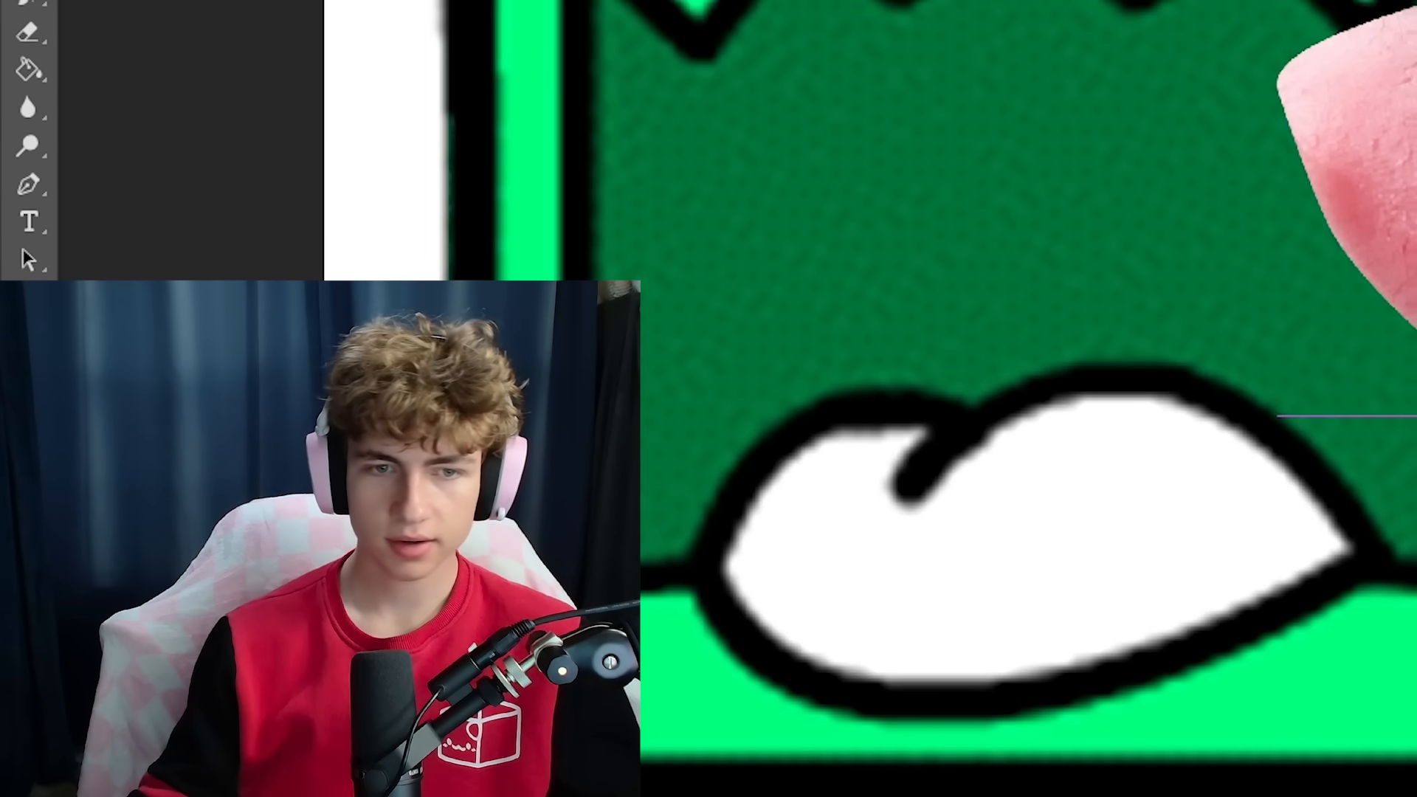
drag(1413, 118, 1015, 435)
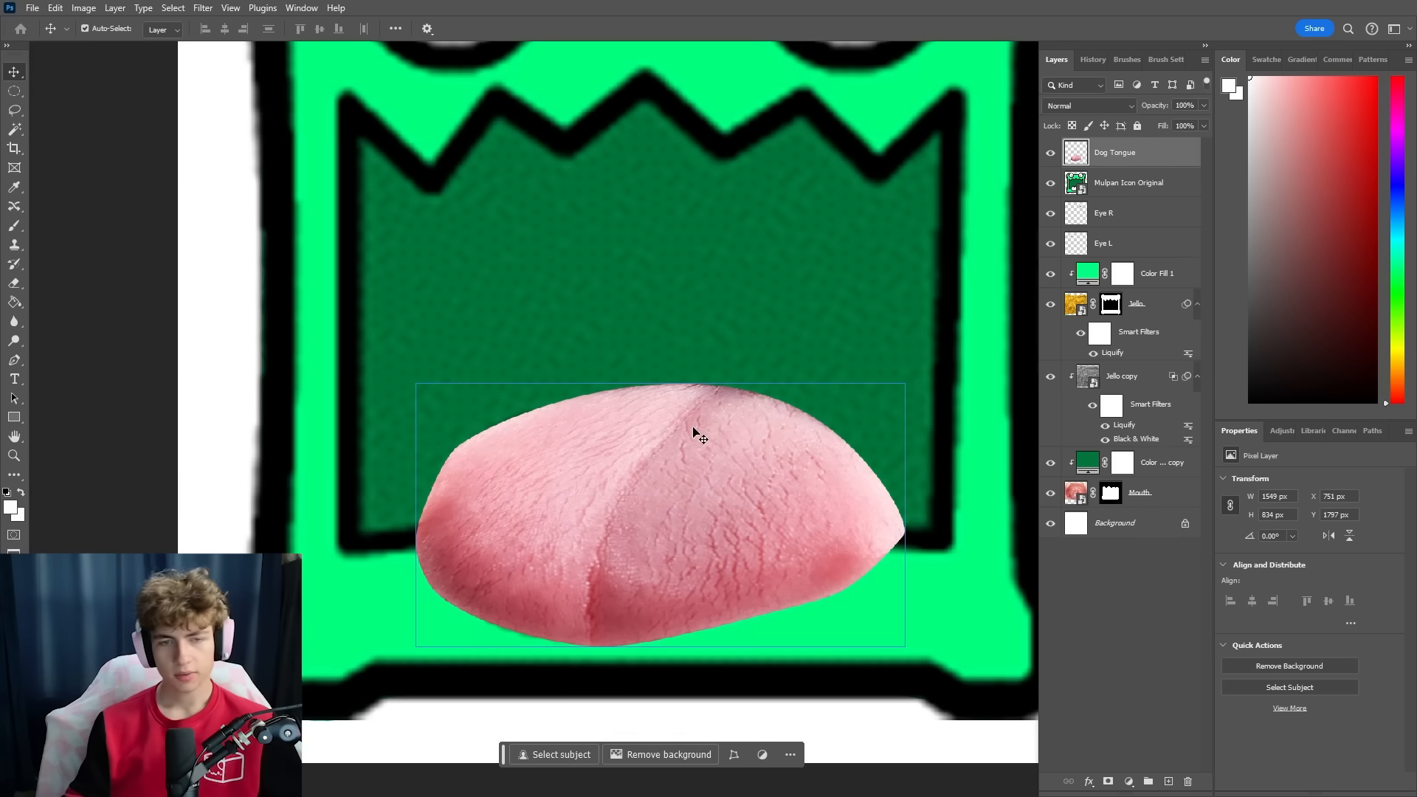
scroll(595, 501, up, 3)
drag(677, 493, 644, 491)
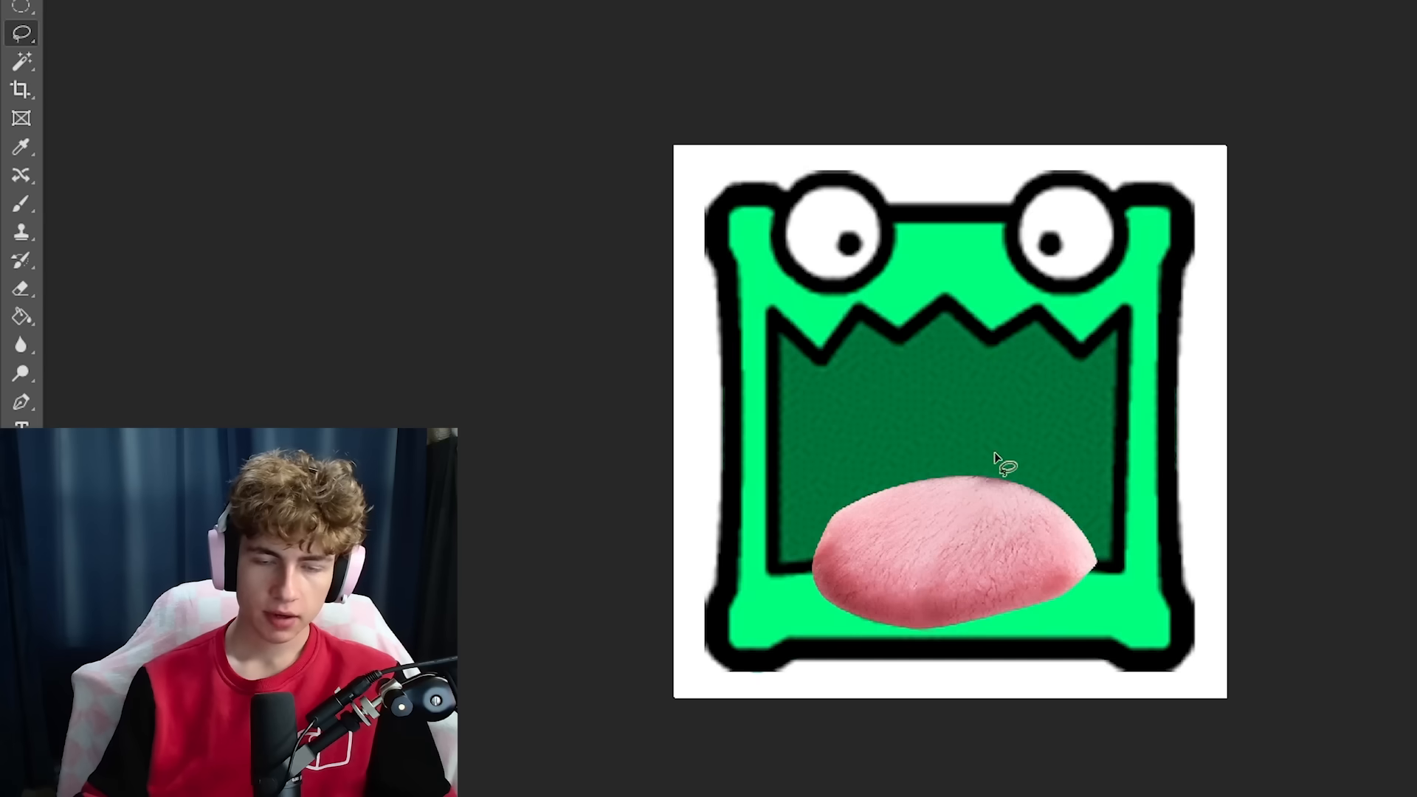
Add a Black & White adjustment layer clipped to the Dog Tongue layer
scroll(994, 454, up, 2)
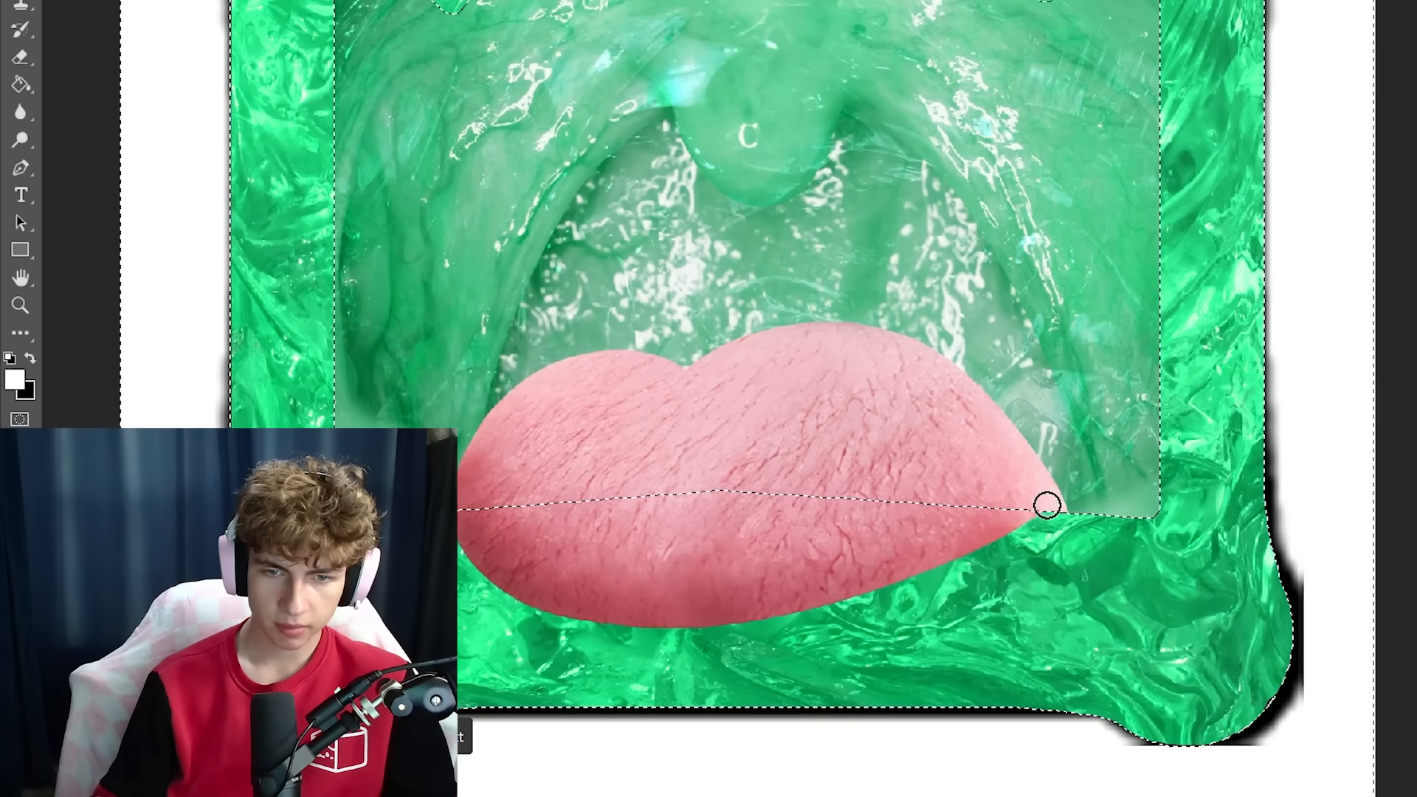
scroll(1077, 522, up, 3)
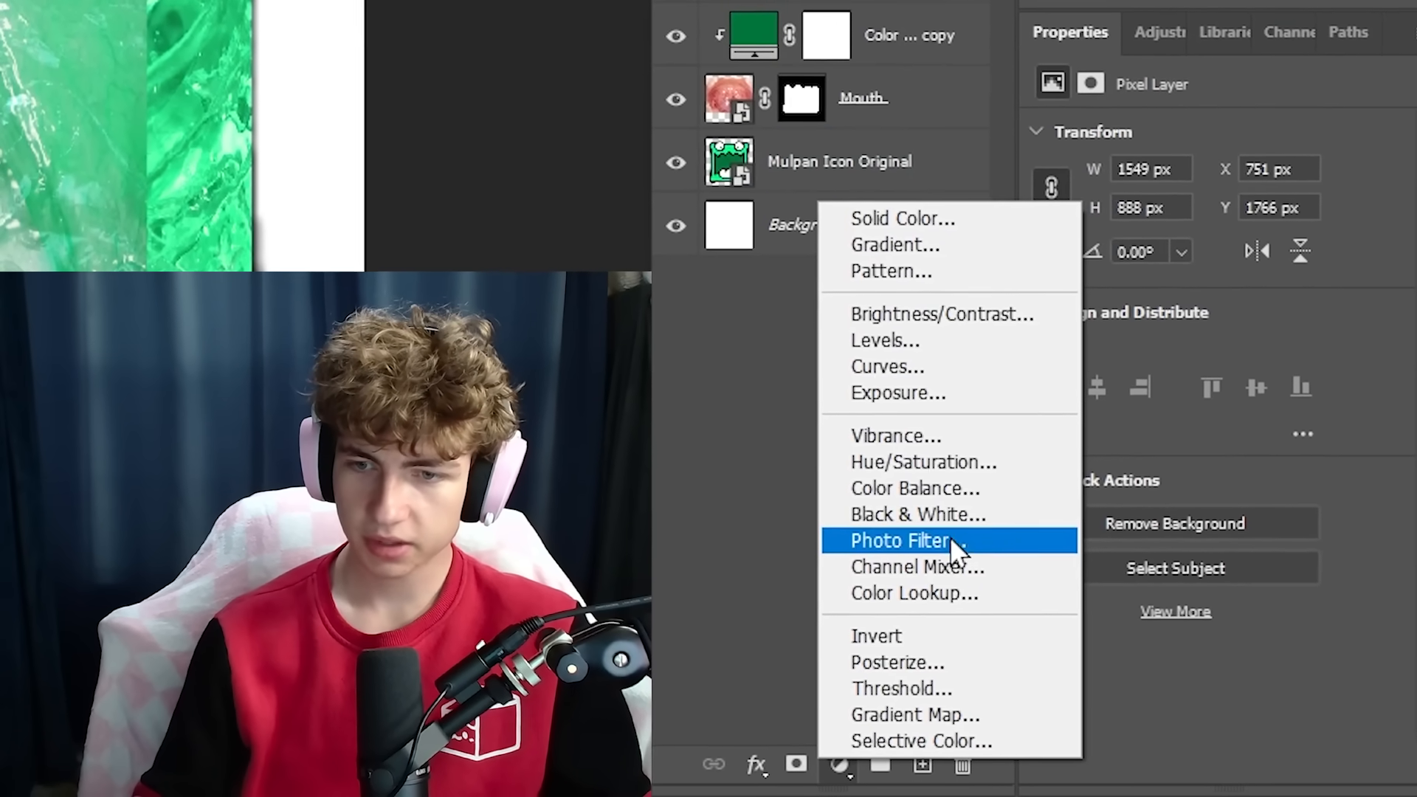
click(949, 516)
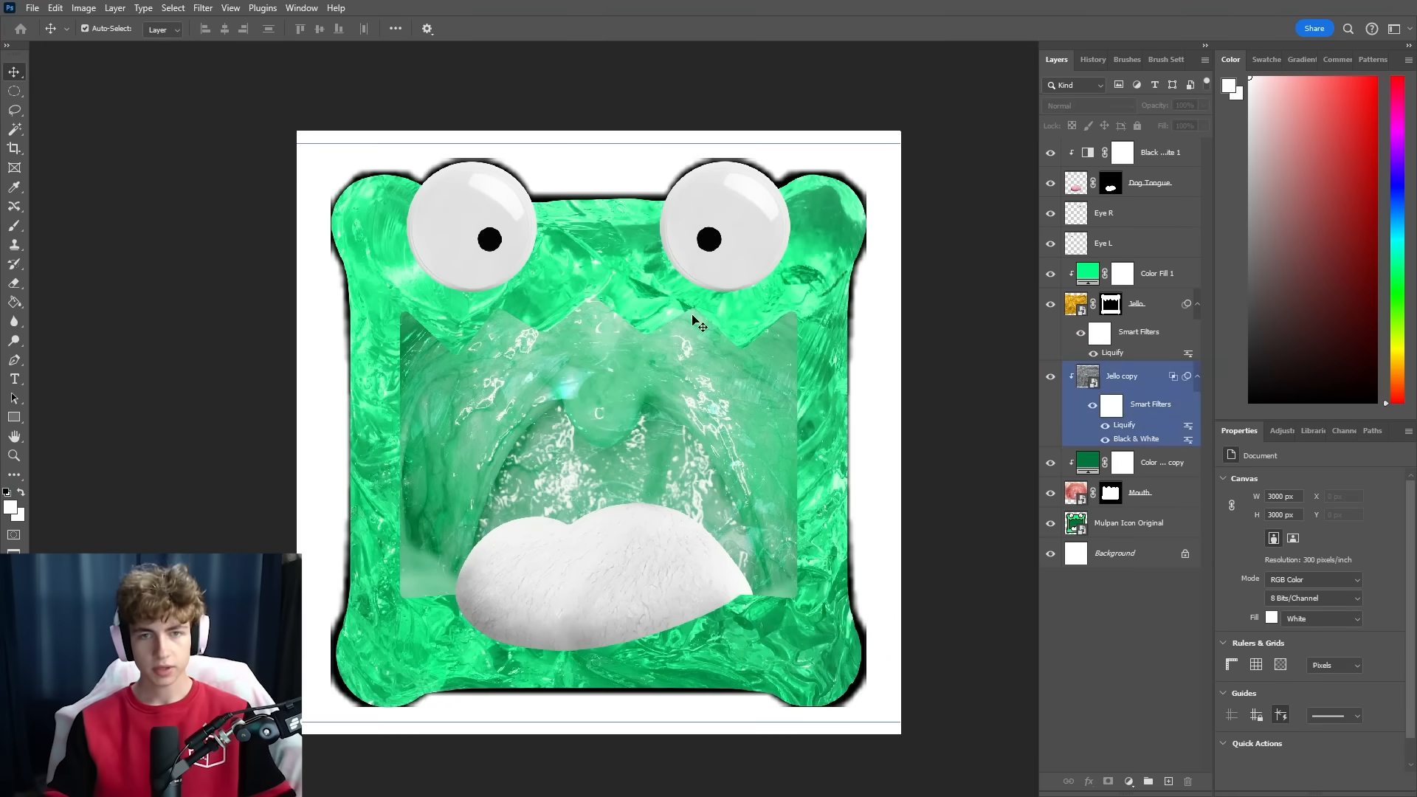
Add an Exposure adjustment layer above the Jello copy layer and touch up the pupil's edge with the brush
click(1128, 780)
click(1172, 603)
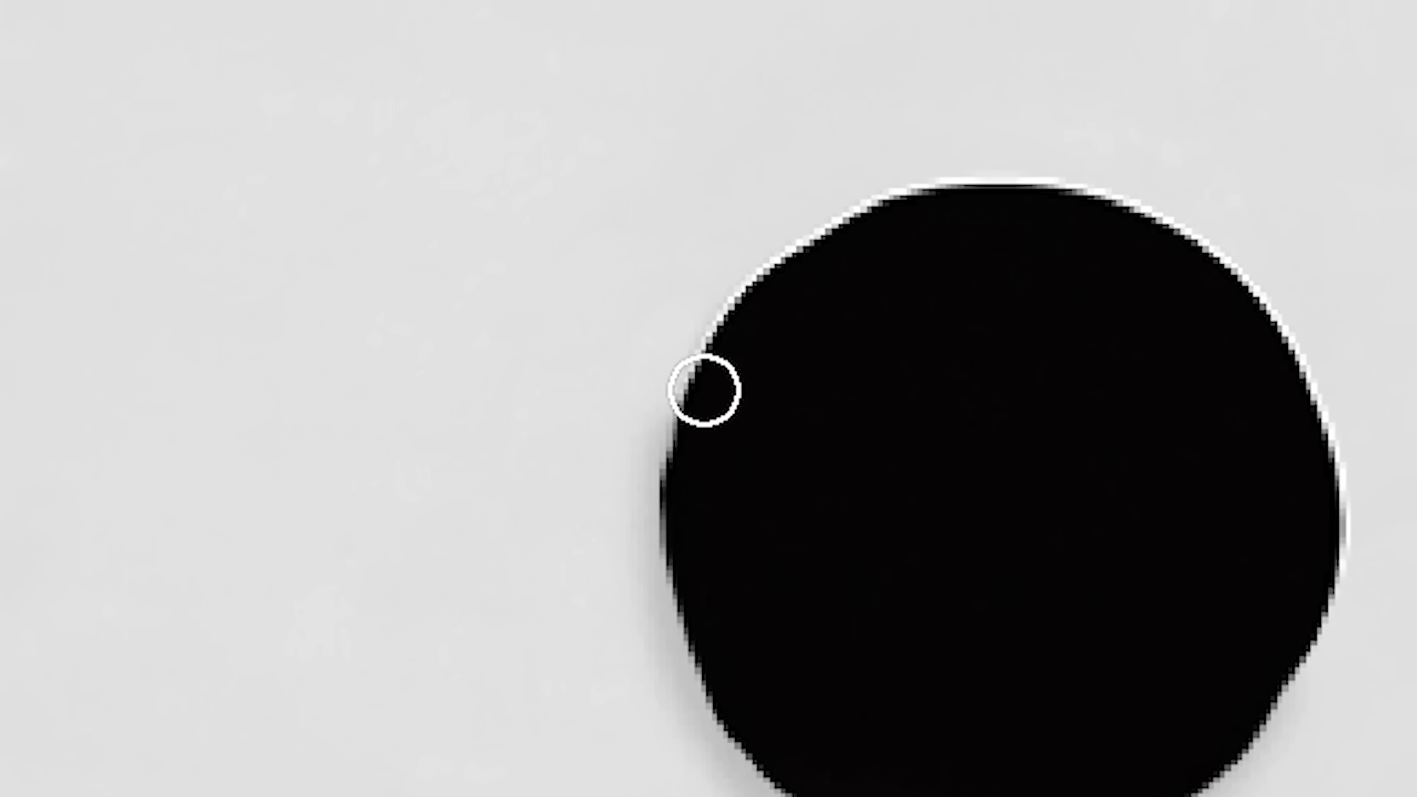
mouse_move(704, 391)
mouse_down()
mouse_move(667, 530)
mouse_move(763, 769)
mouse_move(1005, 796)
mouse_move(1278, 713)
mouse_move(702, 388)
mouse_up()
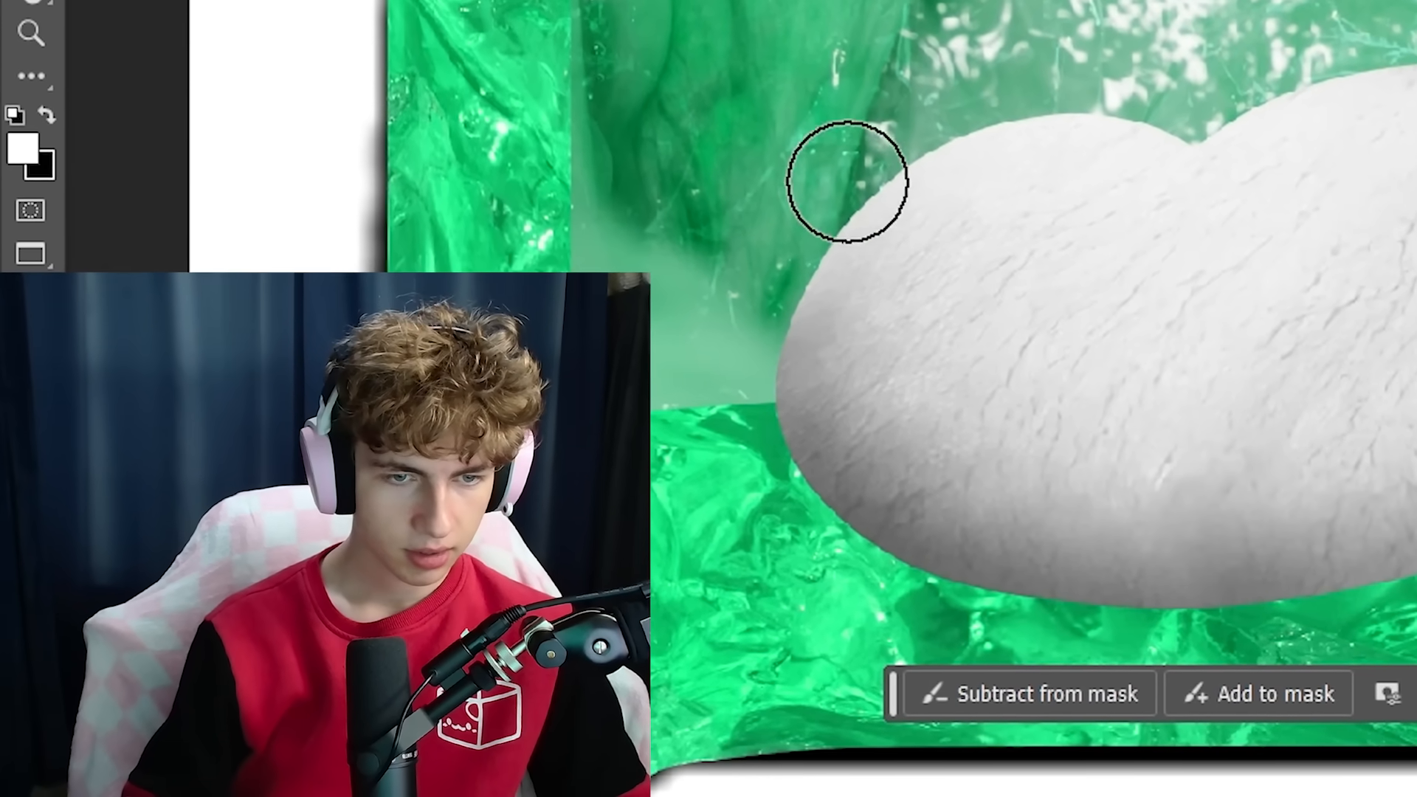
Enlarge the brush and paint shading into the notch along the tongue's upper edge
key(bracketright)
key(bracketright)
key(bracketright)
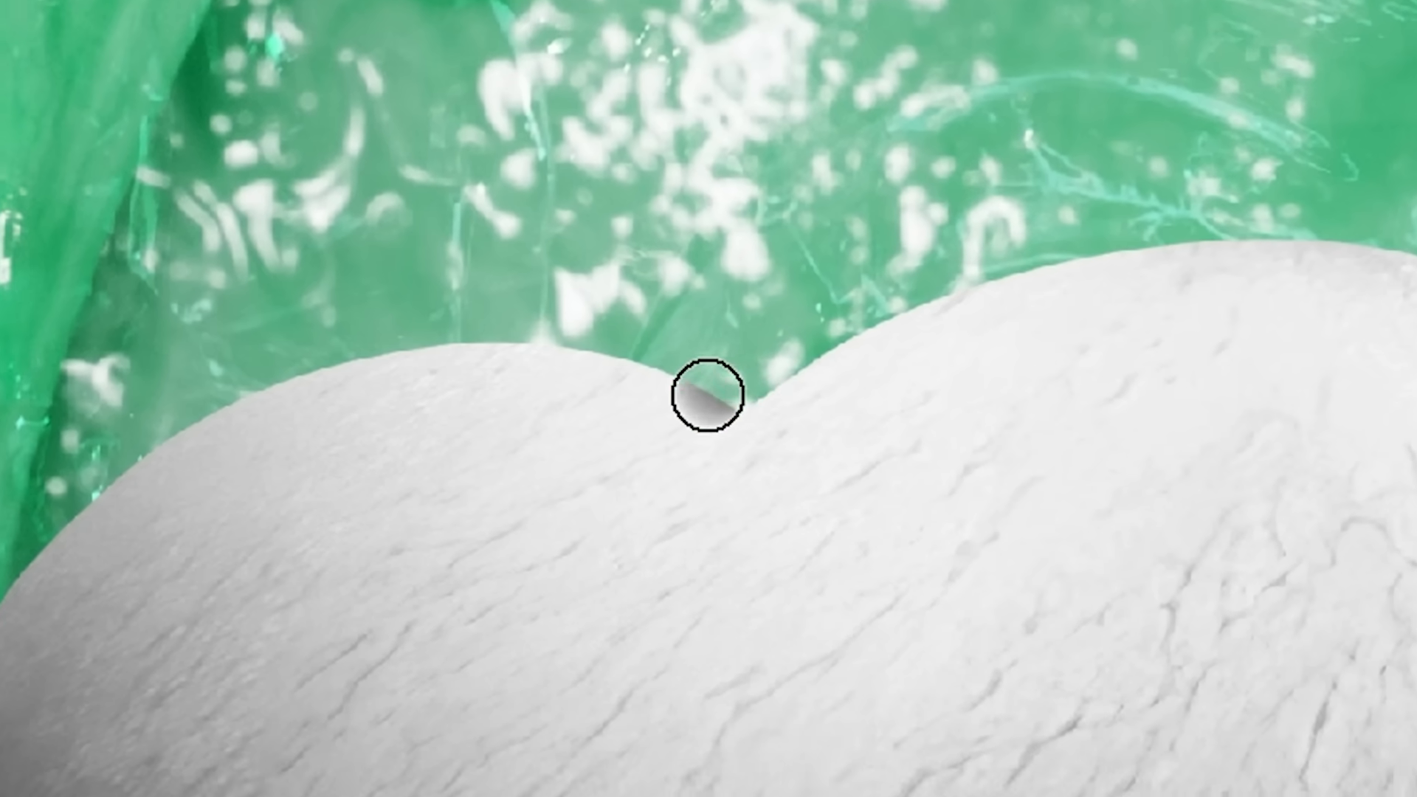
drag(767, 325, 705, 397)
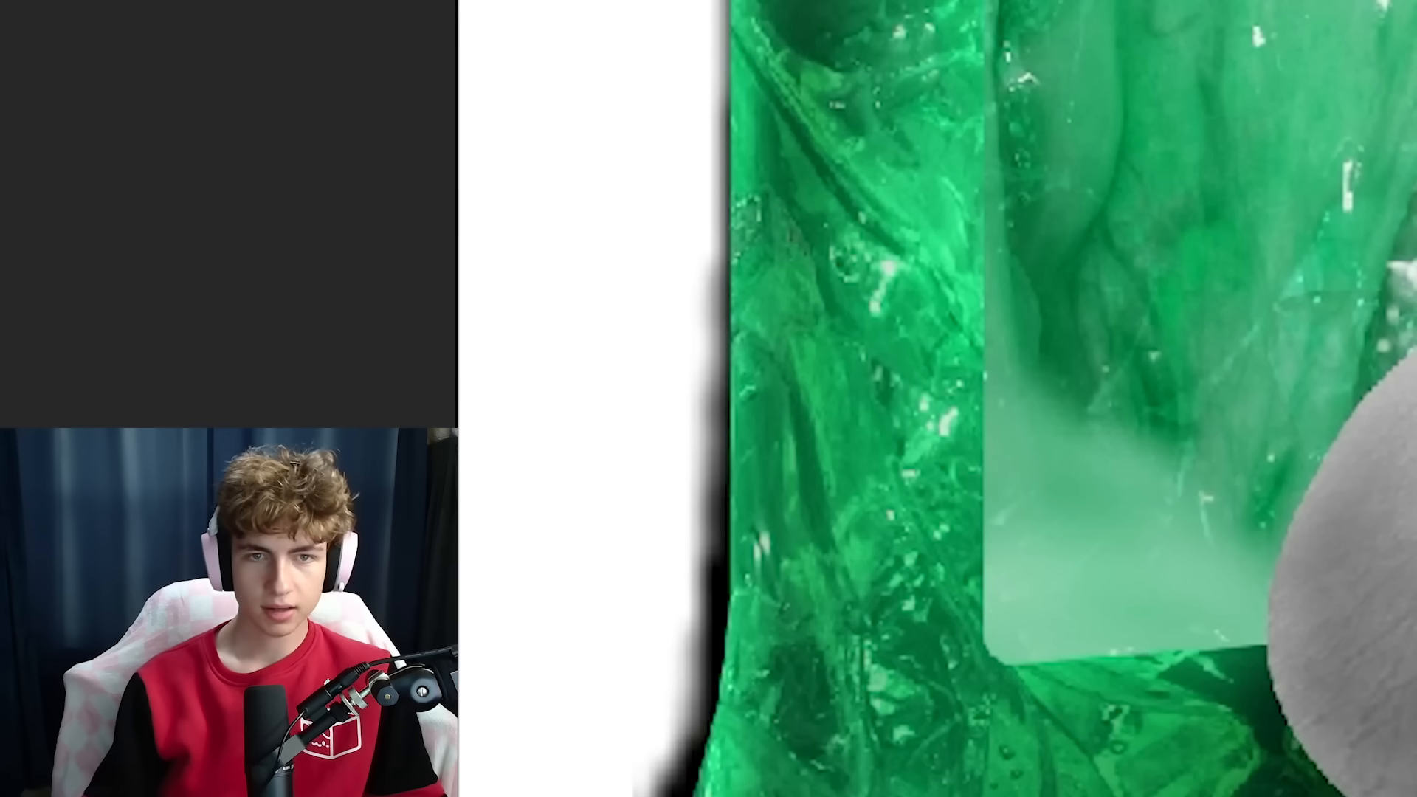
Paint soft, dark shading across the mouth on the Exposure mask above the Jello Texture layer
scroll(784, 386, down, 3)
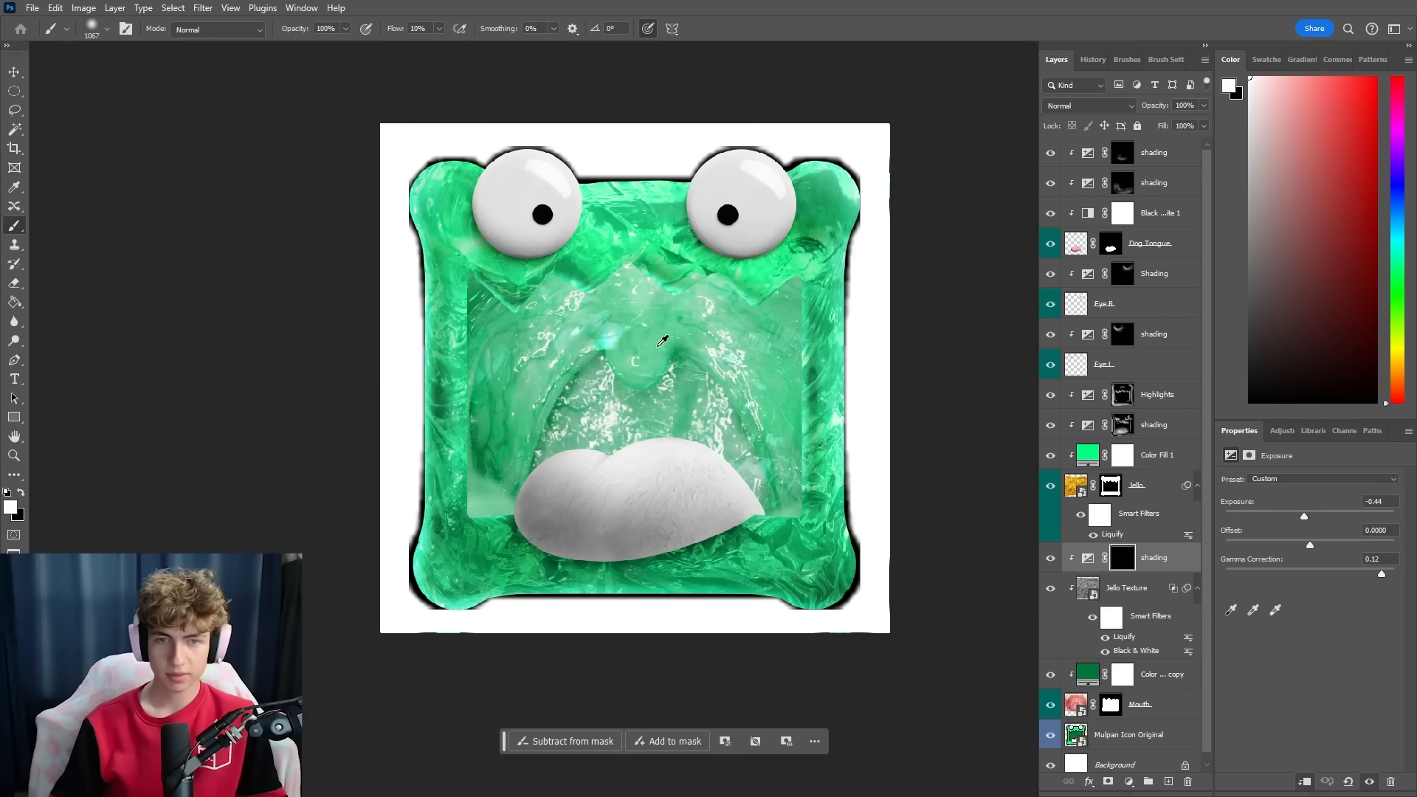
drag(864, 239, 414, 620)
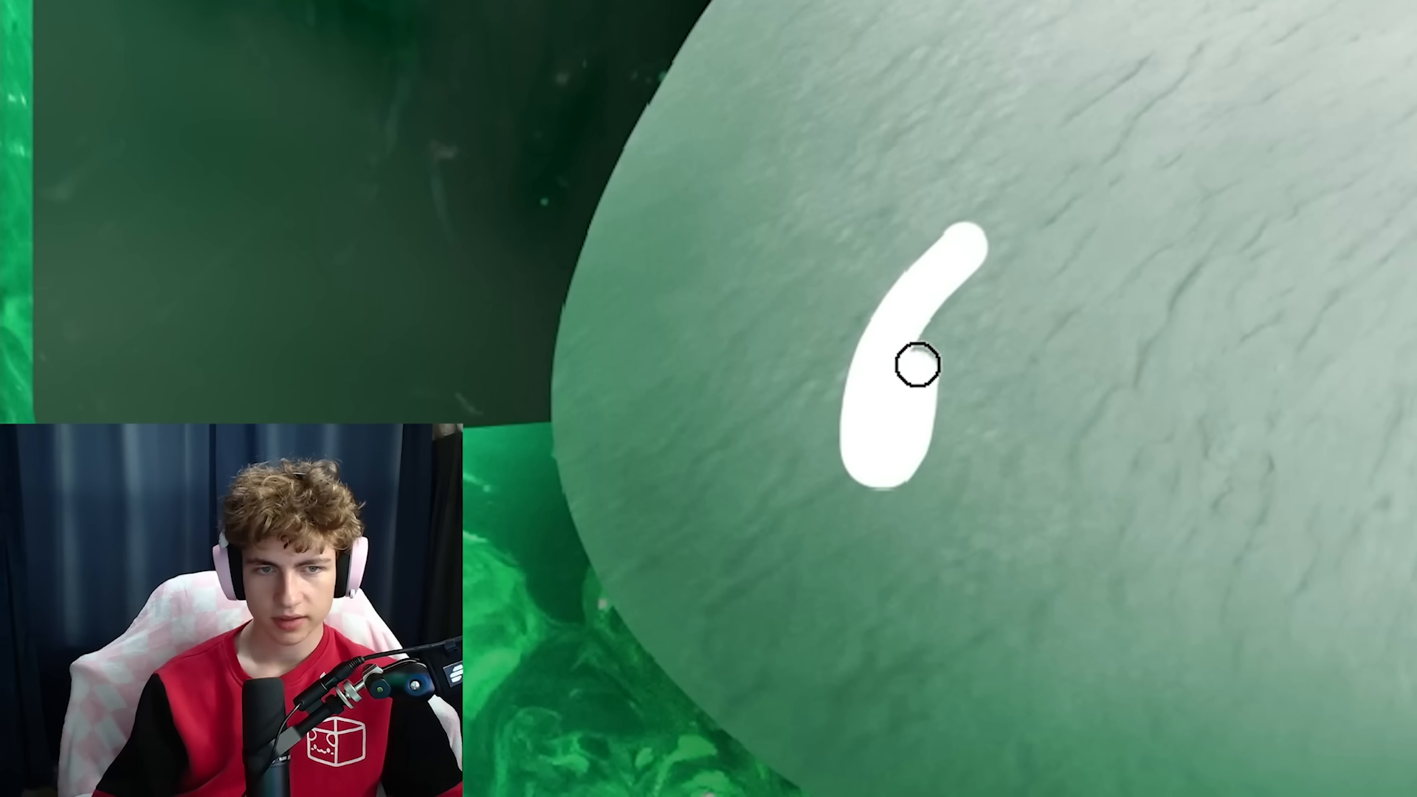
Lower the white droplet fill layer's opacity to 30% and add another Solid Color fill layer for the droplets
click(1281, 300)
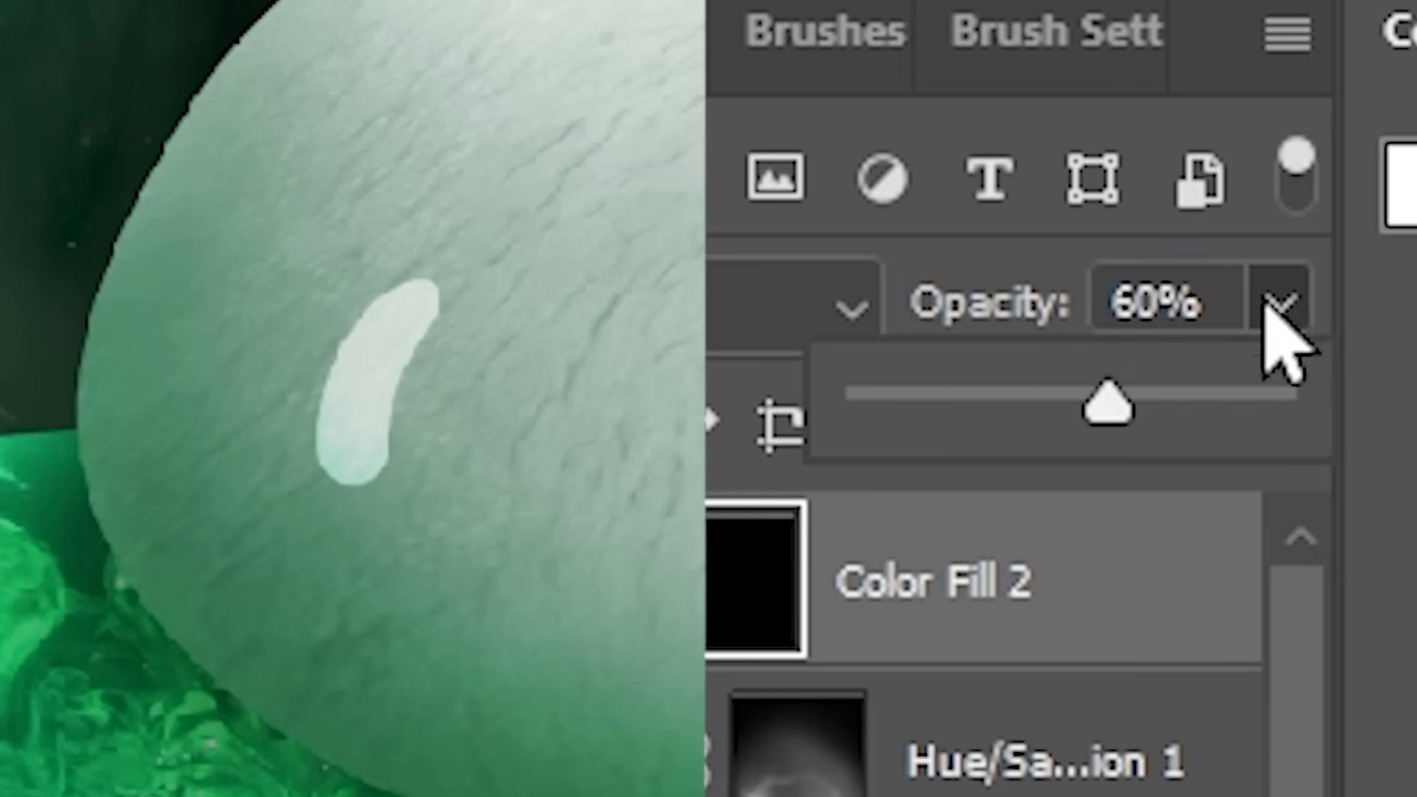
mouse_move(1107, 401)
mouse_down()
mouse_move(1053, 391)
mouse_move(996, 404)
mouse_up()
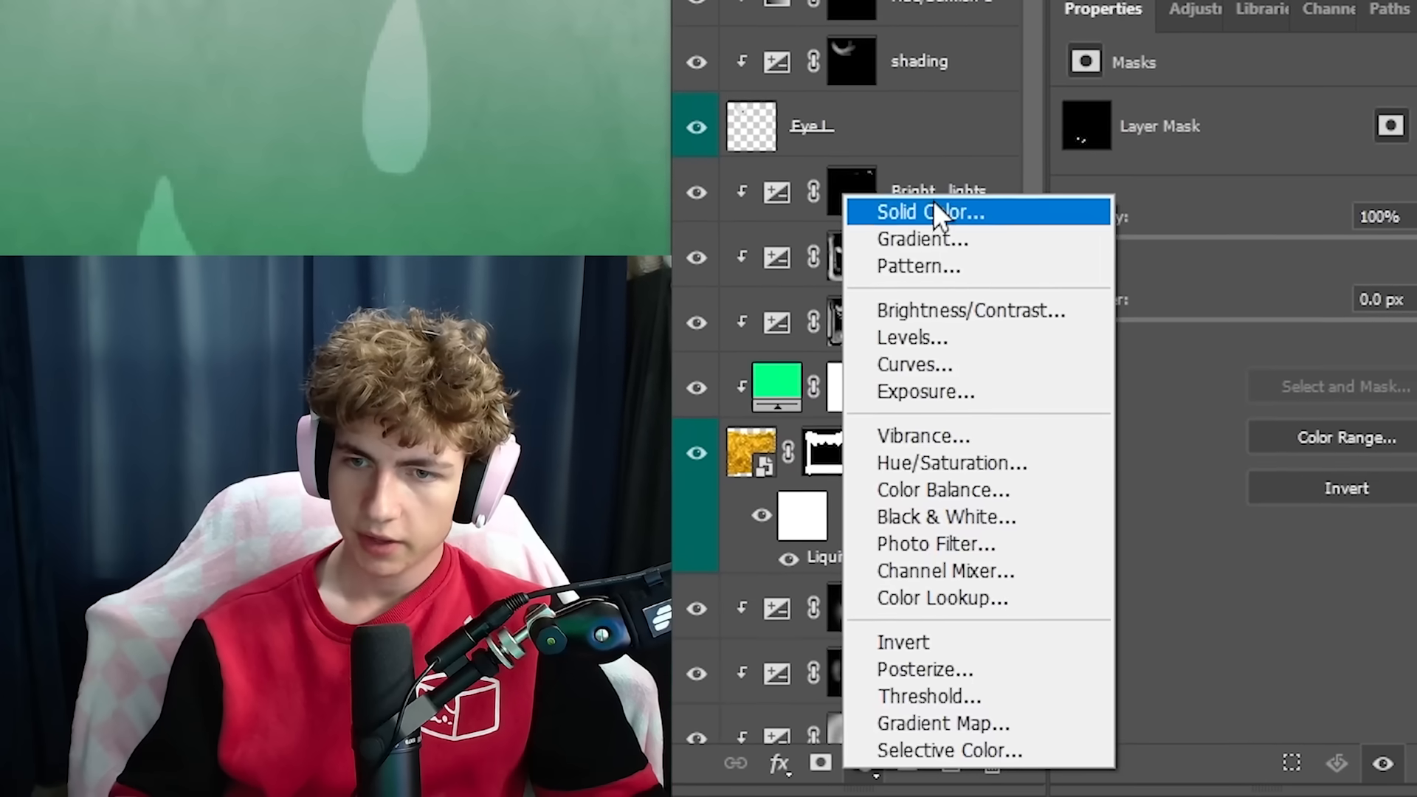
click(935, 206)
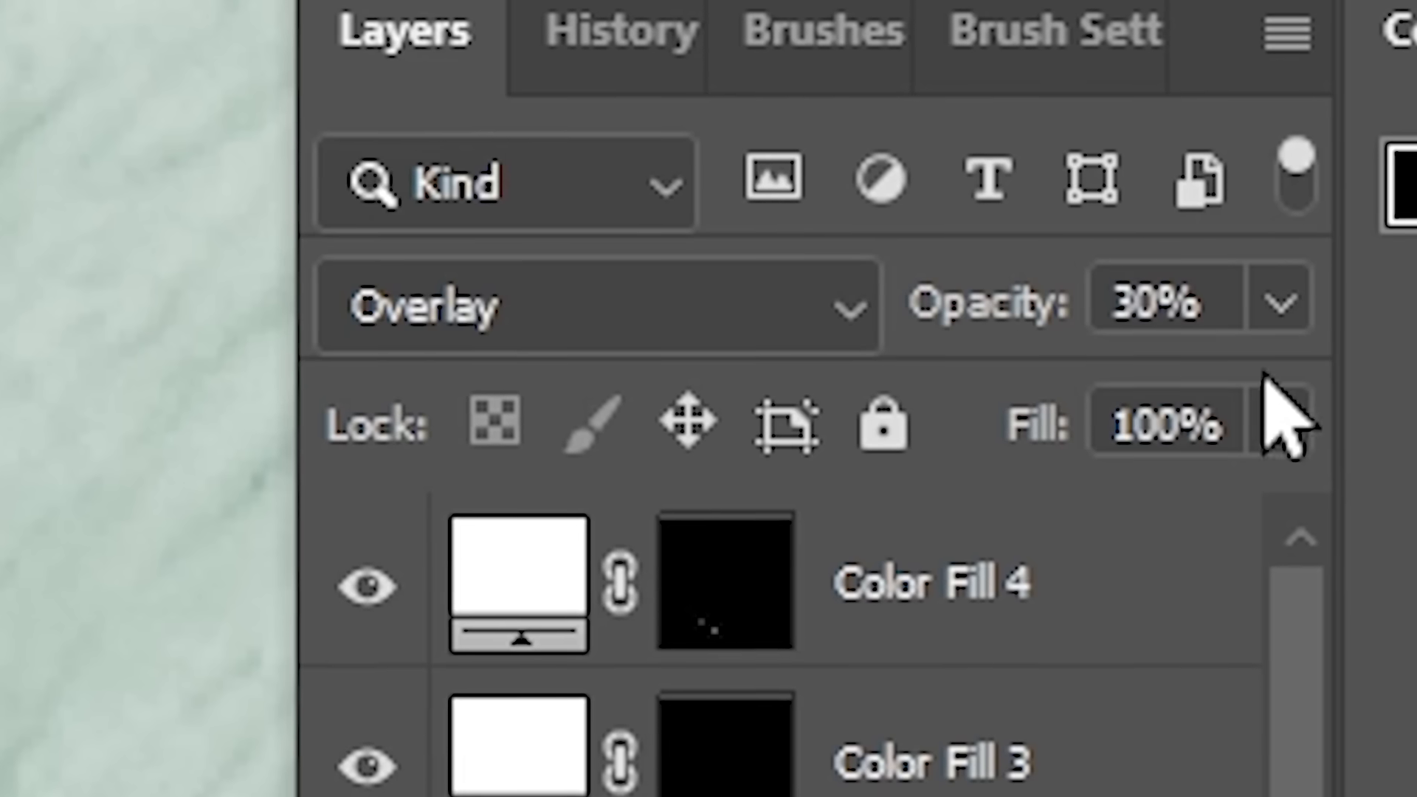
Raise the opacity of the Overlay Droplets layer to 65% and touch up its mask on the tongue
click(1281, 300)
drag(1104, 396, 1221, 399)
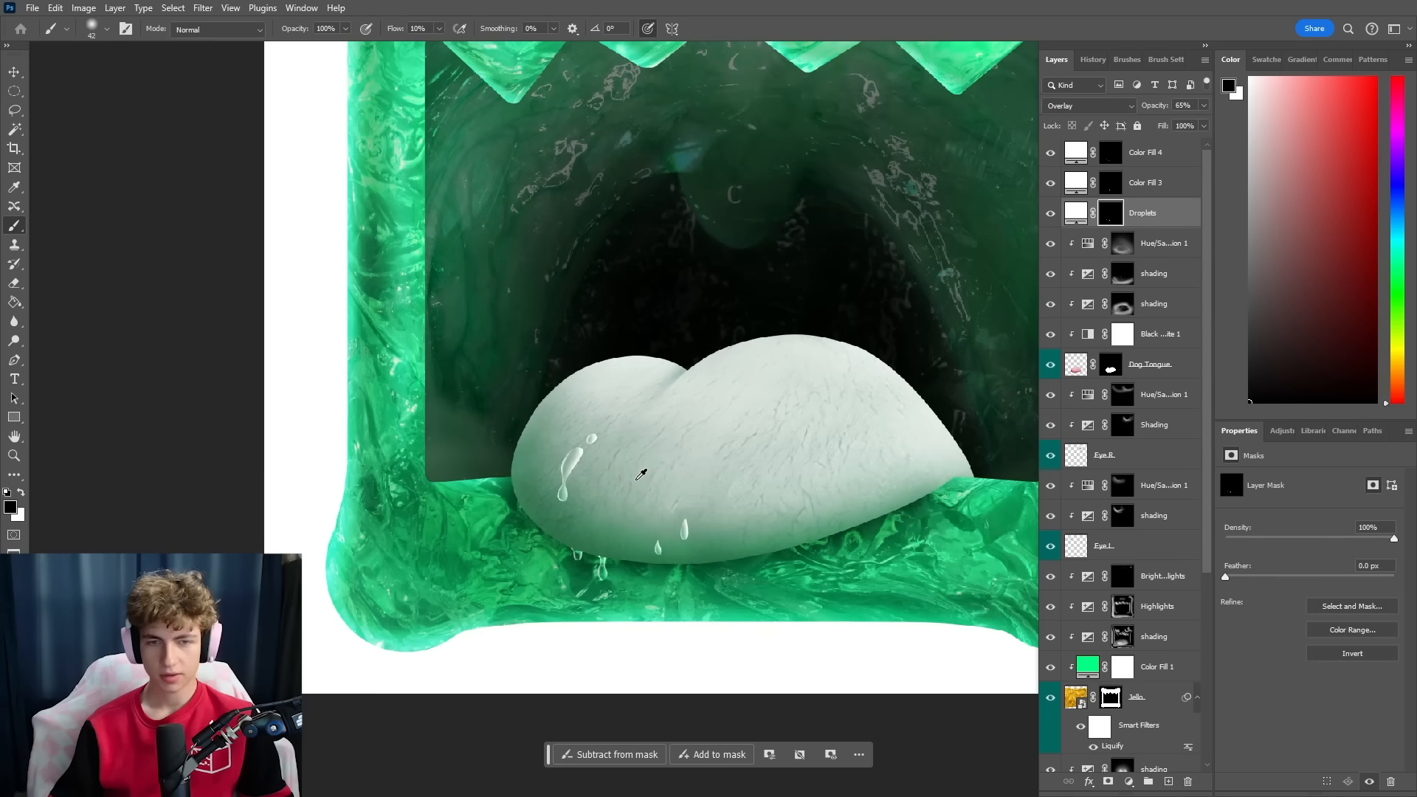
scroll(641, 474, up, 4)
drag(721, 477, 686, 464)
scroll(686, 465, down, 5)
Switch to Google and search for "water drop" as a reference
text(water p)
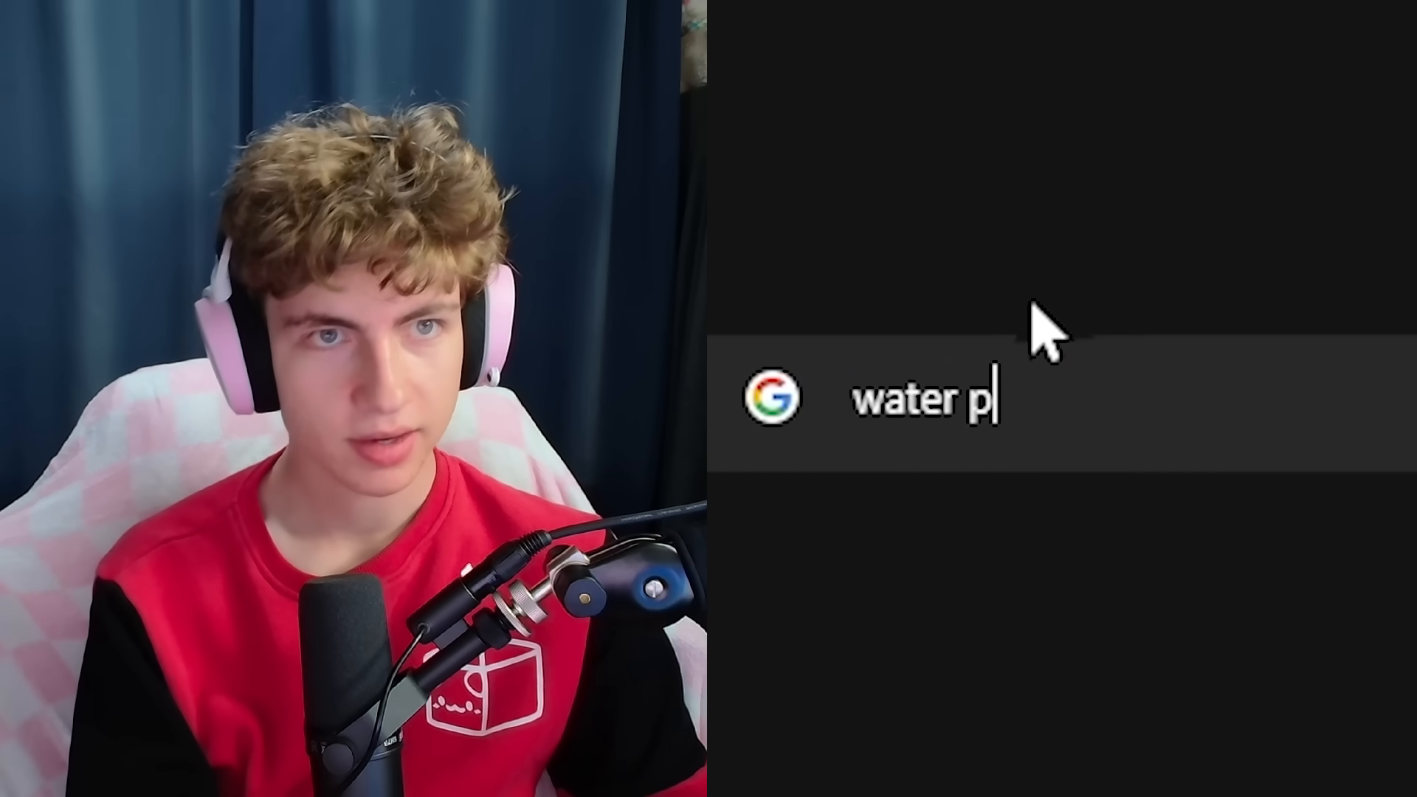
key(BackSpace)
text(drop)
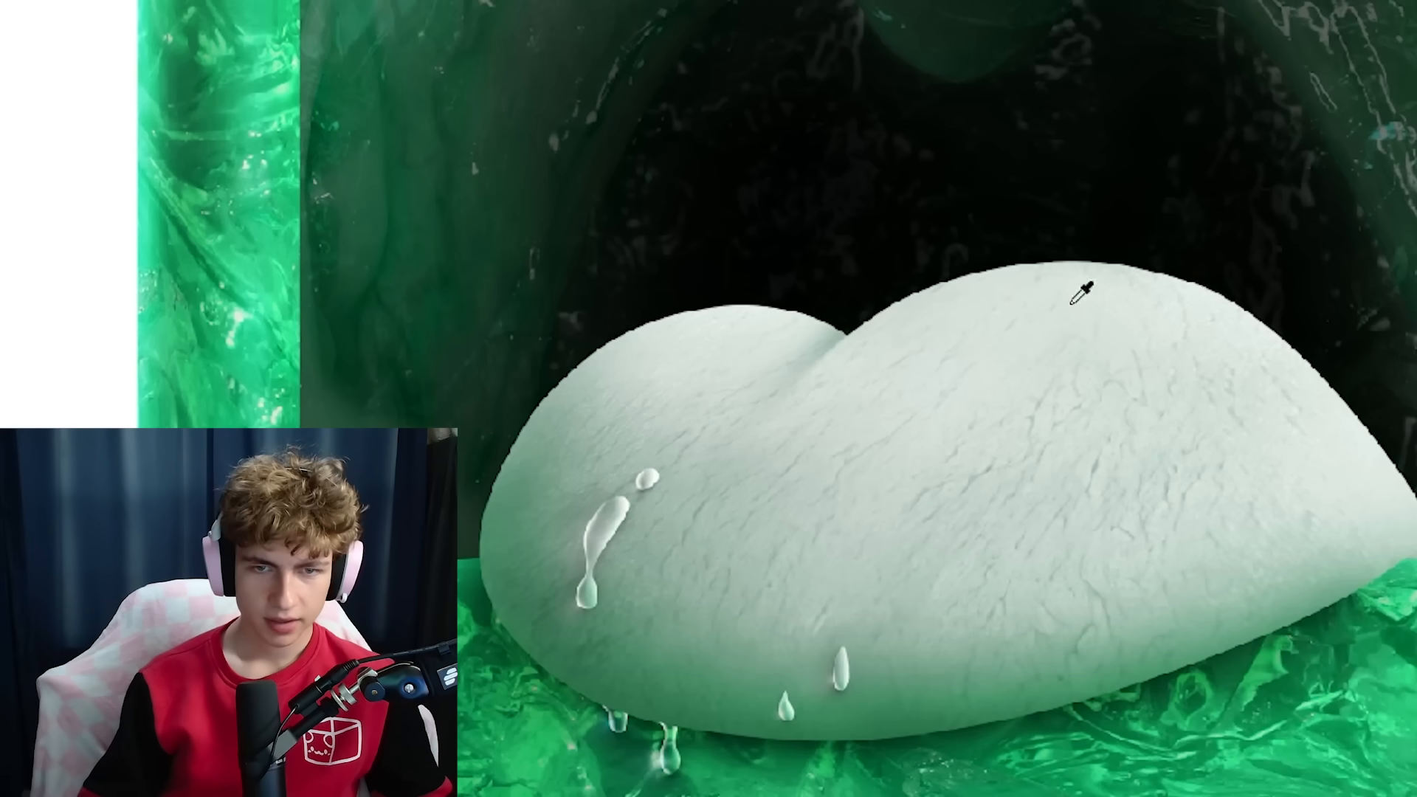
Blend a glistening highlight texture over the tongue in Screen mode and mask it to the tongue's surface
right_click(1005, 289)
double_click(1107, 182)
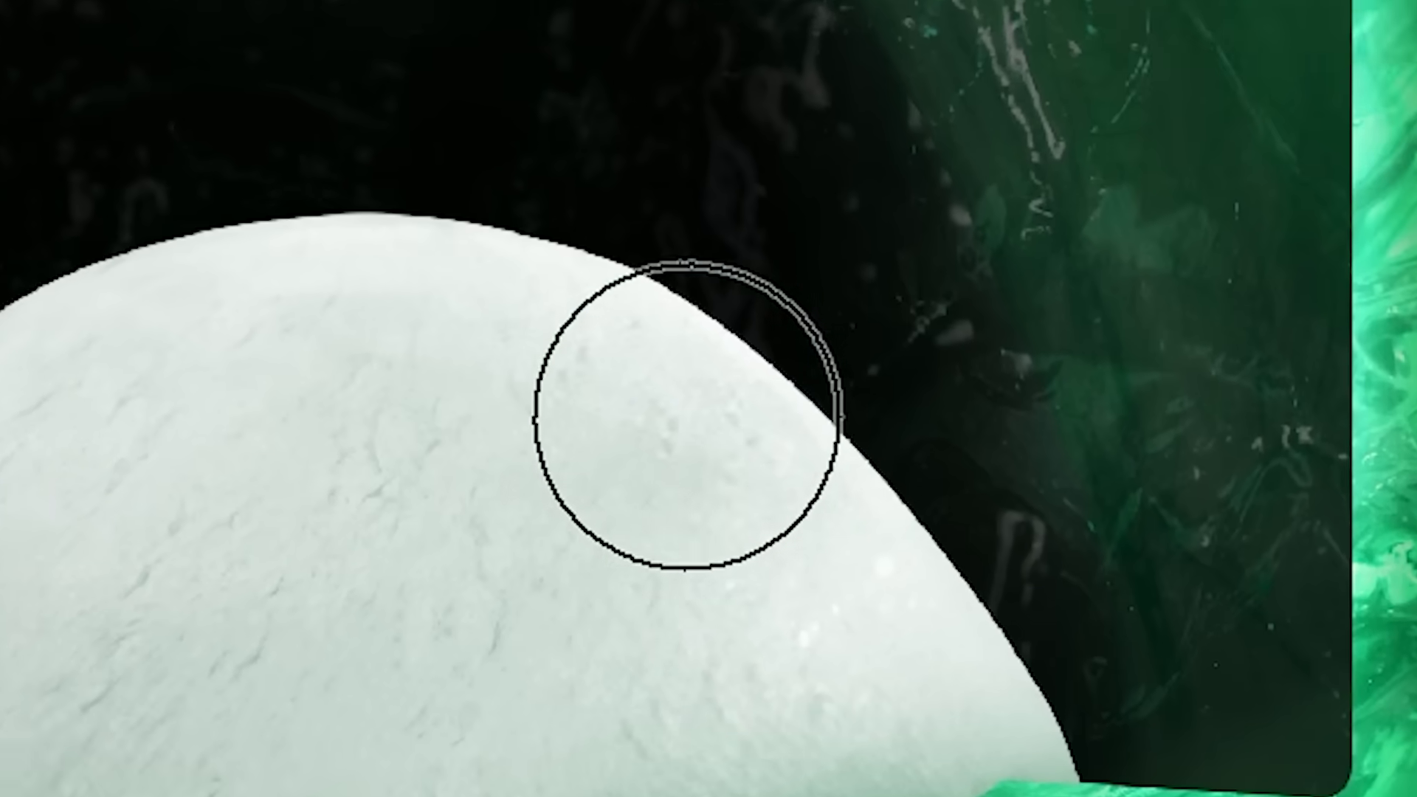
scroll(579, 559, up, 6)
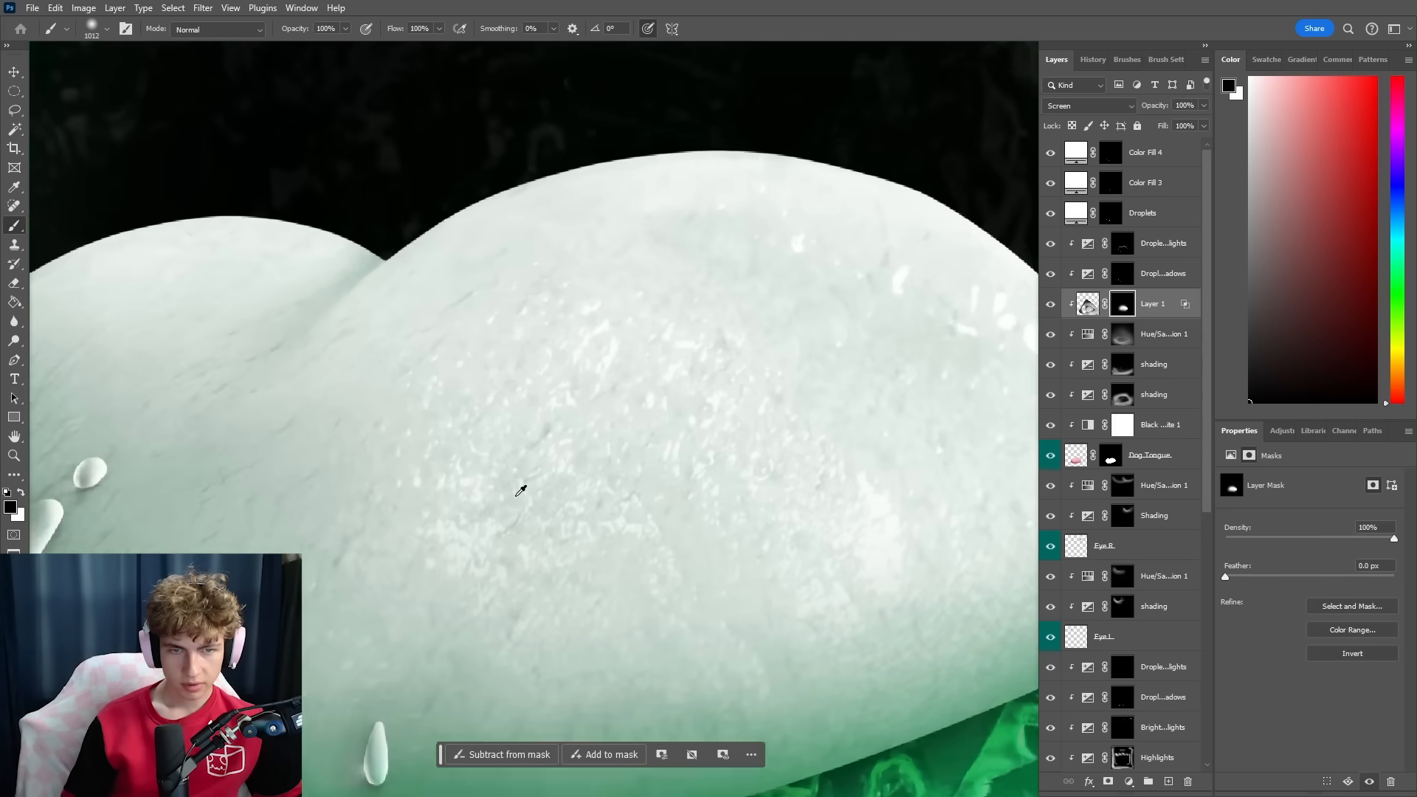
scroll(524, 488, down, 7)
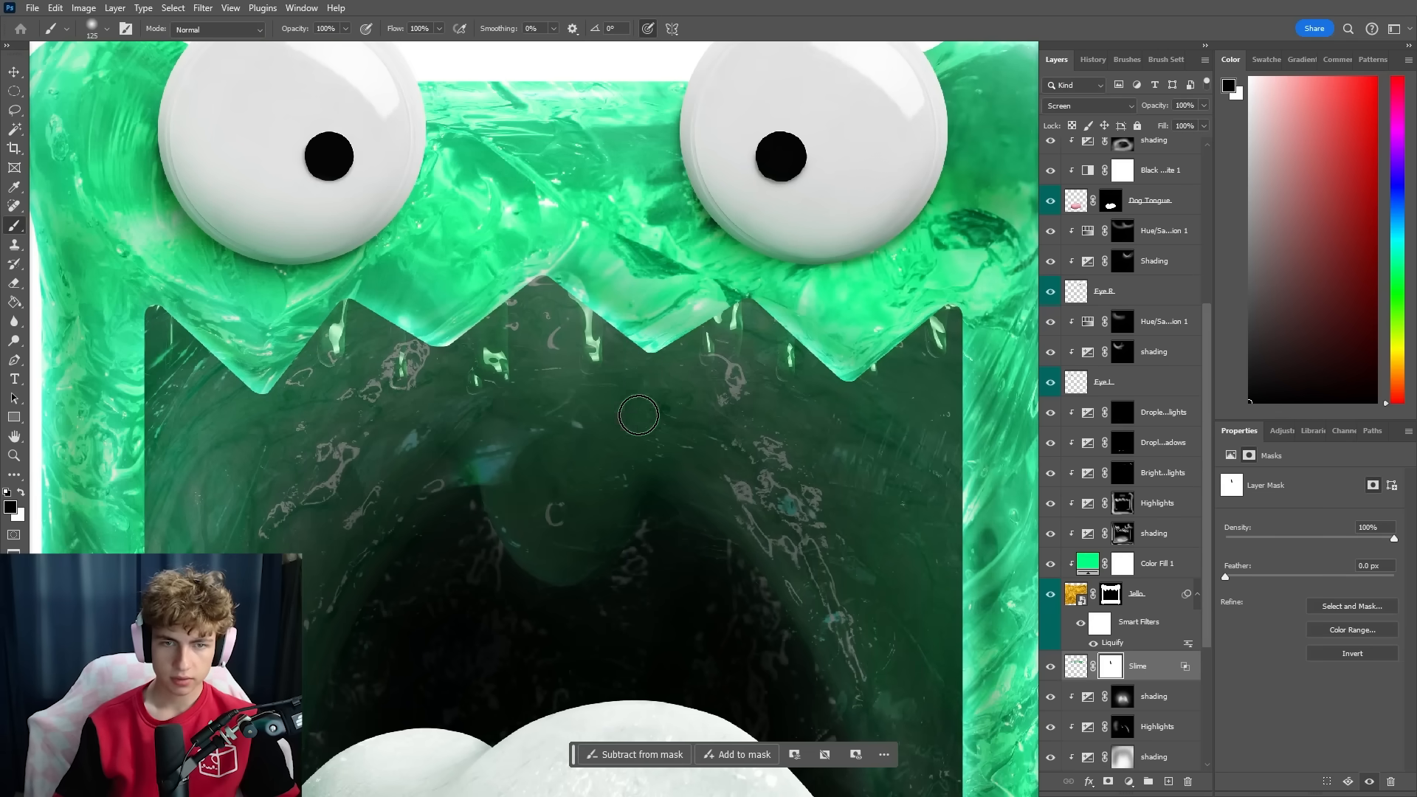
Paint out stray slime in the upper middle of the mouth on the Slime layer's mask
drag(638, 415, 631, 407)
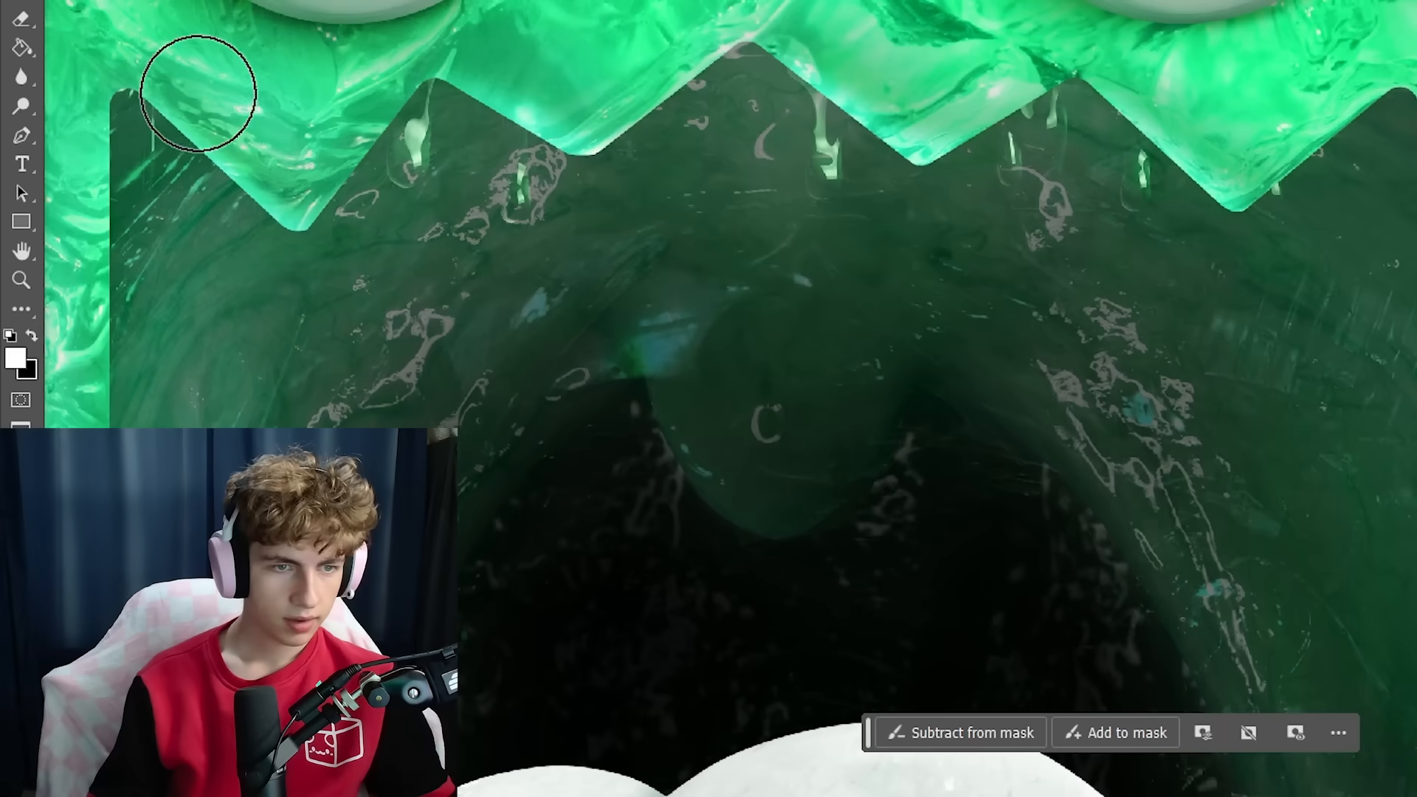
scroll(1178, 217, down, 6)
scroll(1179, 216, down, 2)
scroll(1264, 222, down, 2)
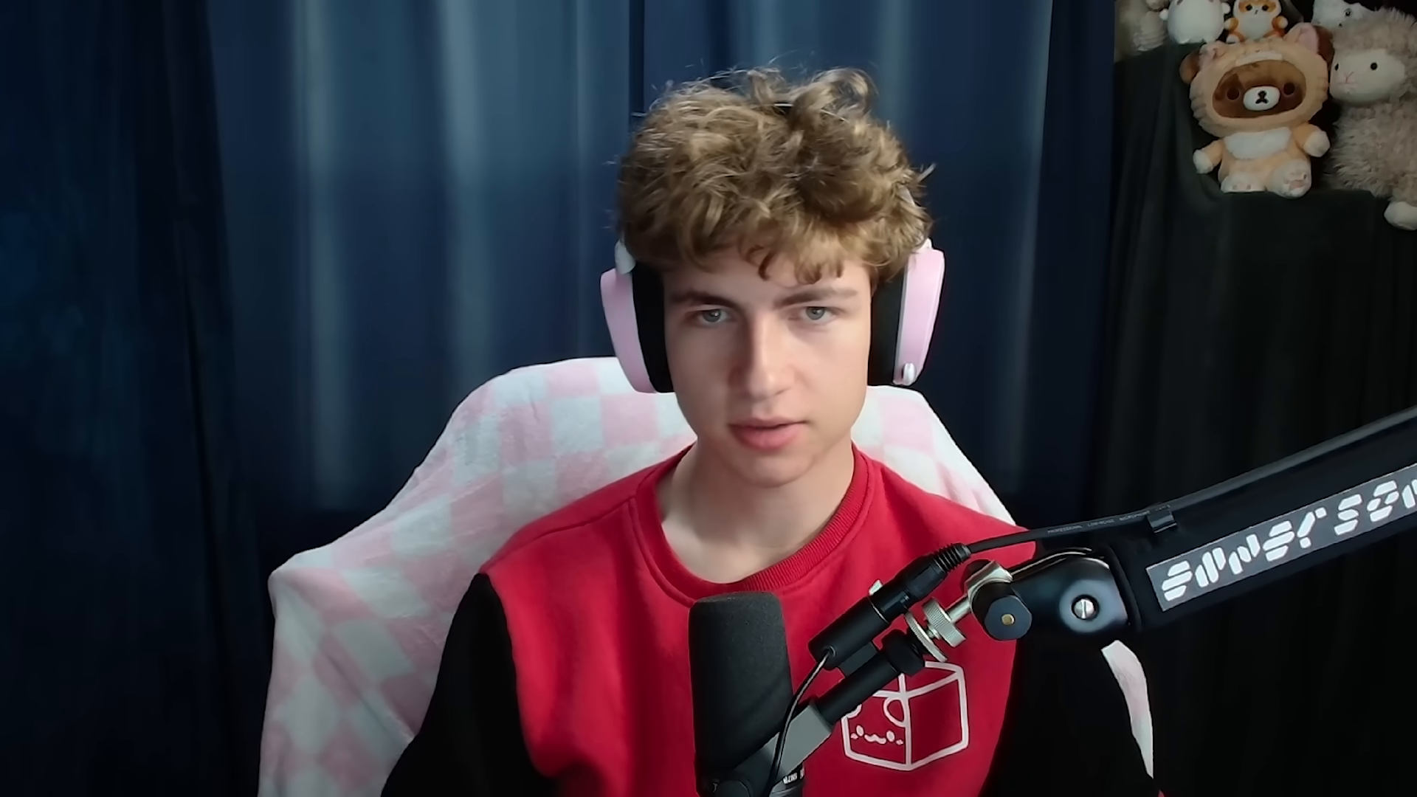
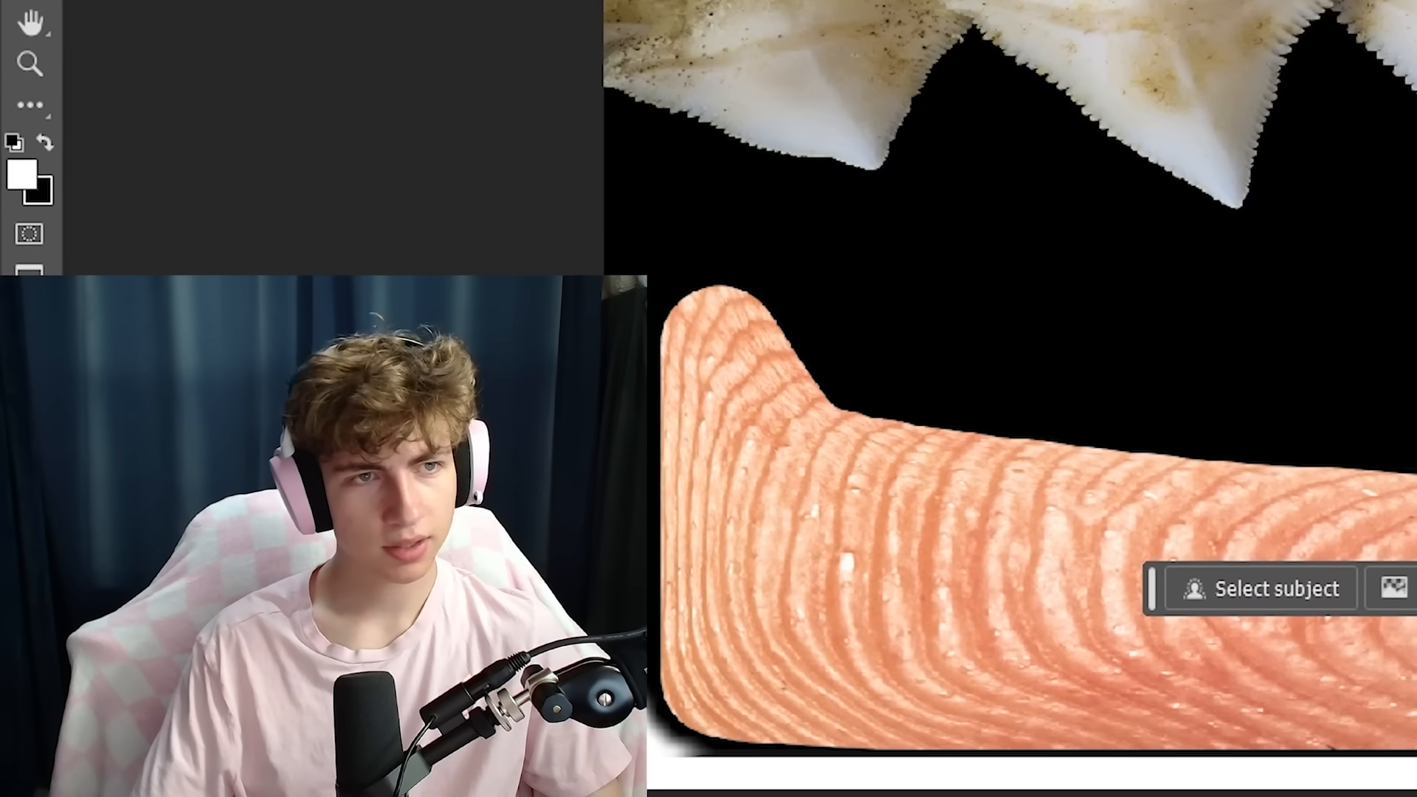
Move the Shark Teeth layer above the eye and finger layers and check the serrated tooth edges
scroll(1006, 443, up, 5)
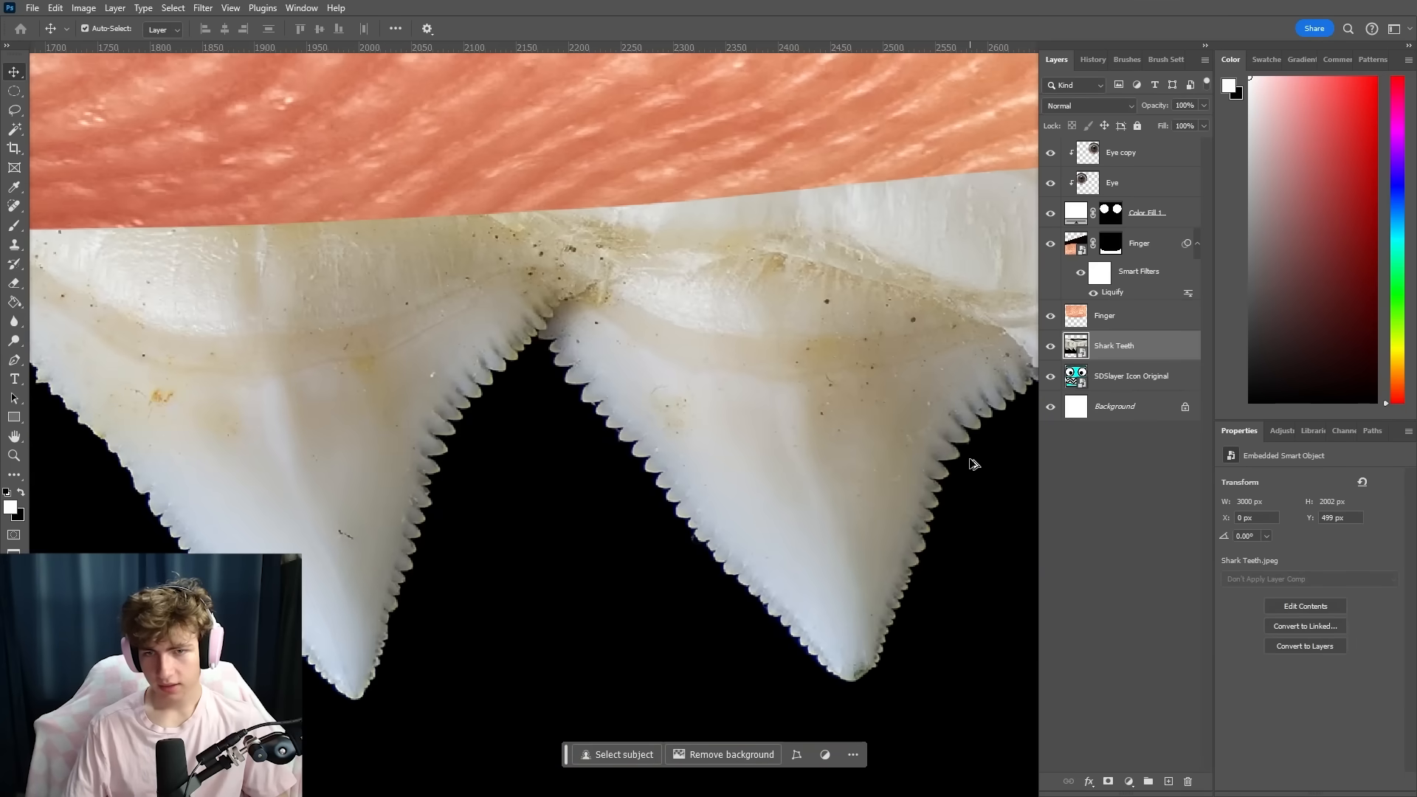
scroll(885, 501, down, 6)
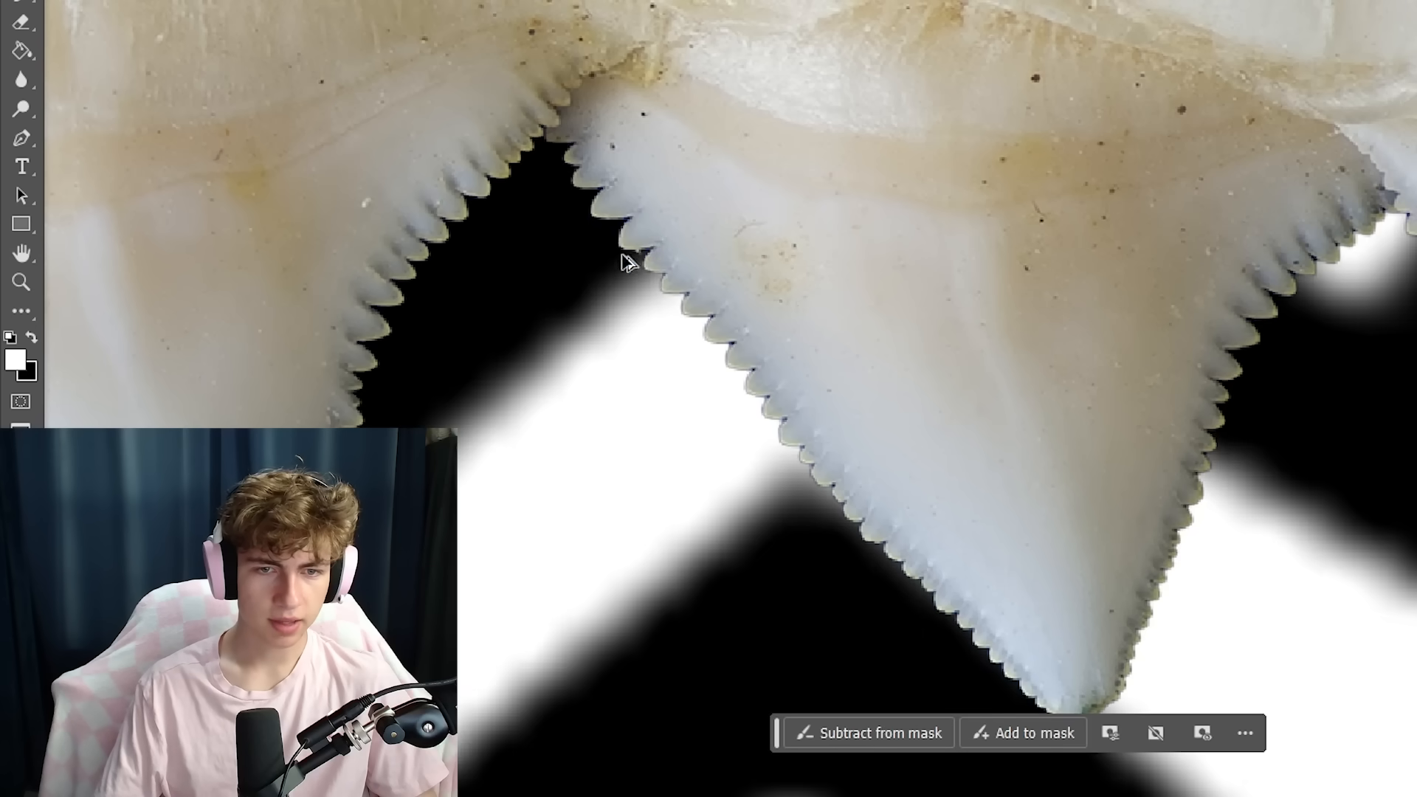
scroll(627, 261, up, 5)
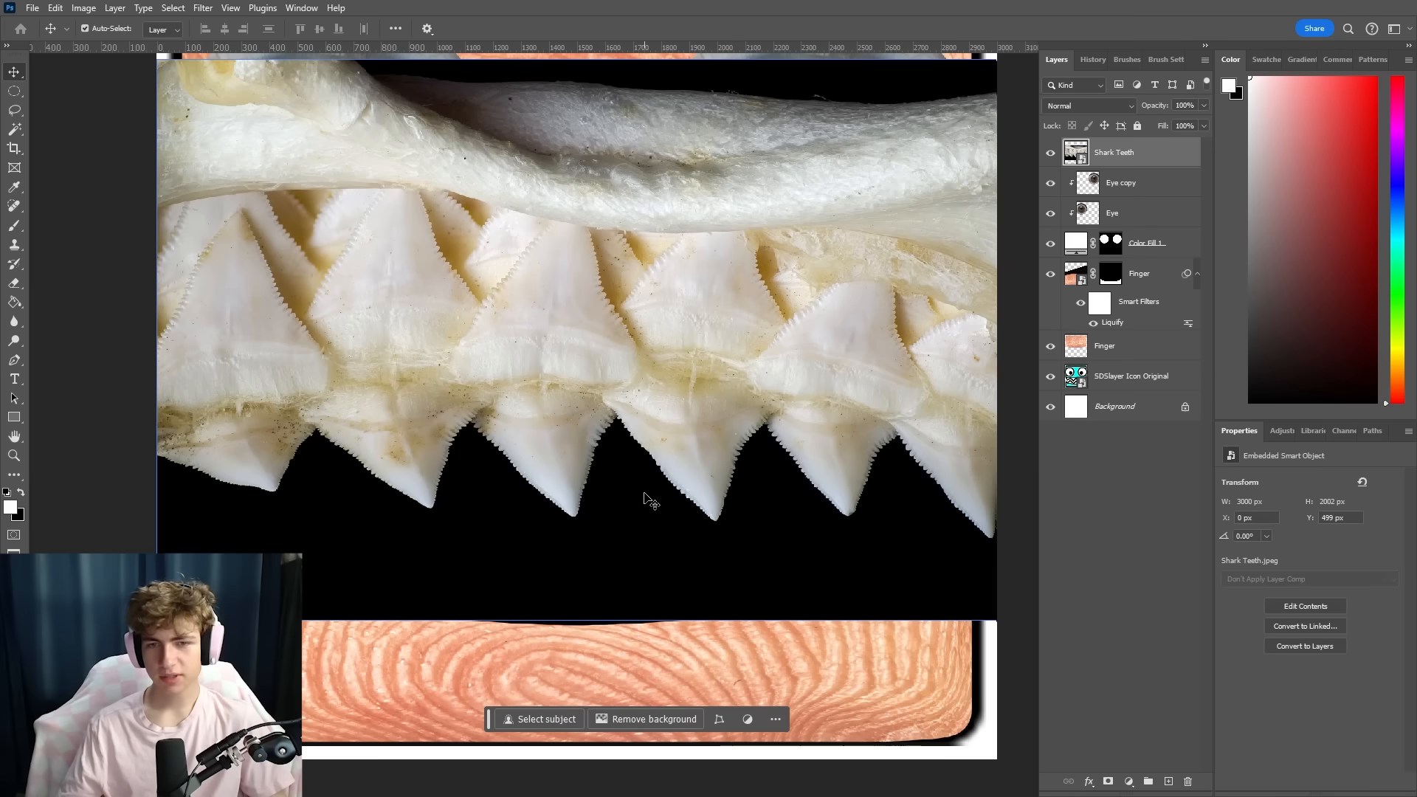
drag(466, 500, 599, 482)
scroll(470, 438, up, 4)
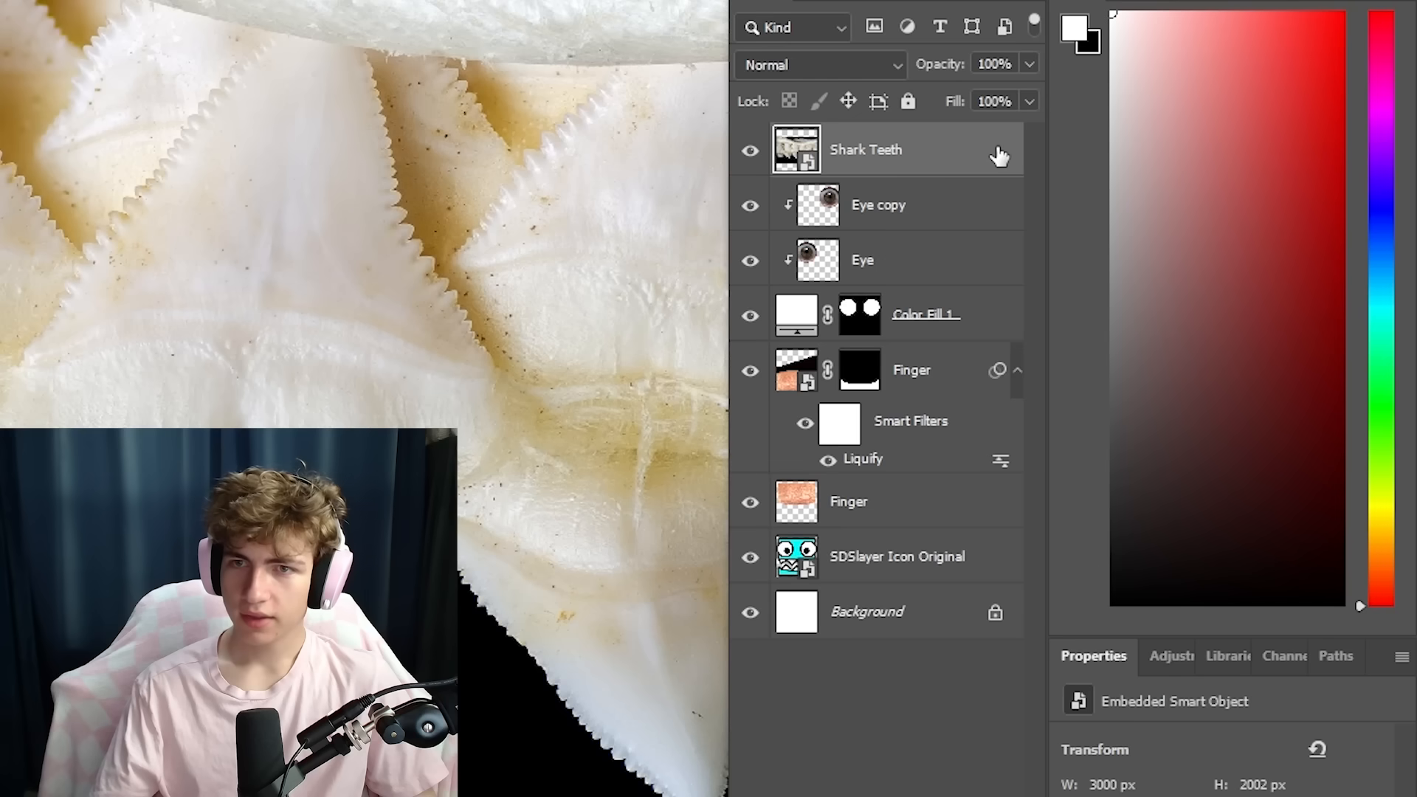
Hide the black background of the Shark Teeth layer by splitting and raising its Current Layer Blend If shadow range on Gray
double_click(998, 155)
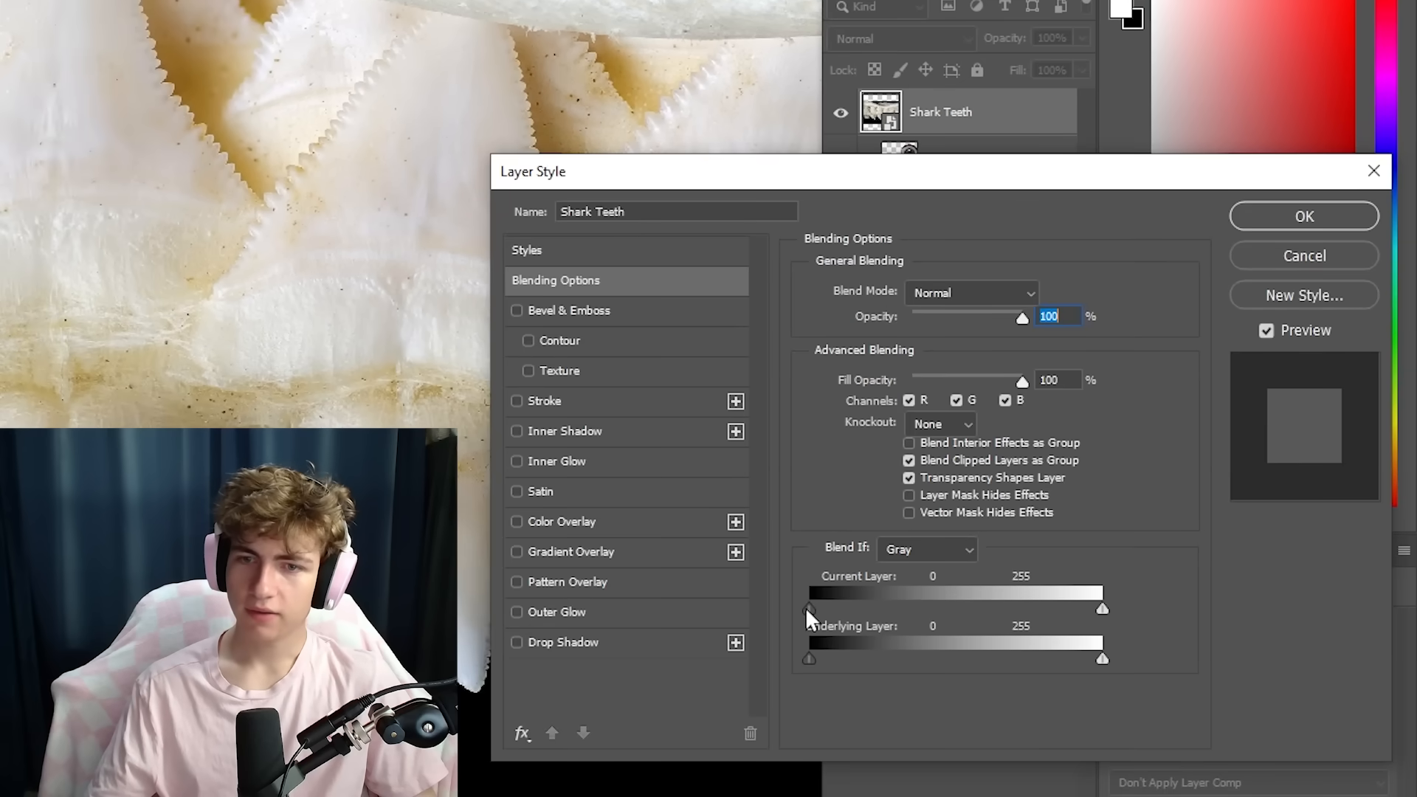
drag(805, 609, 812, 609)
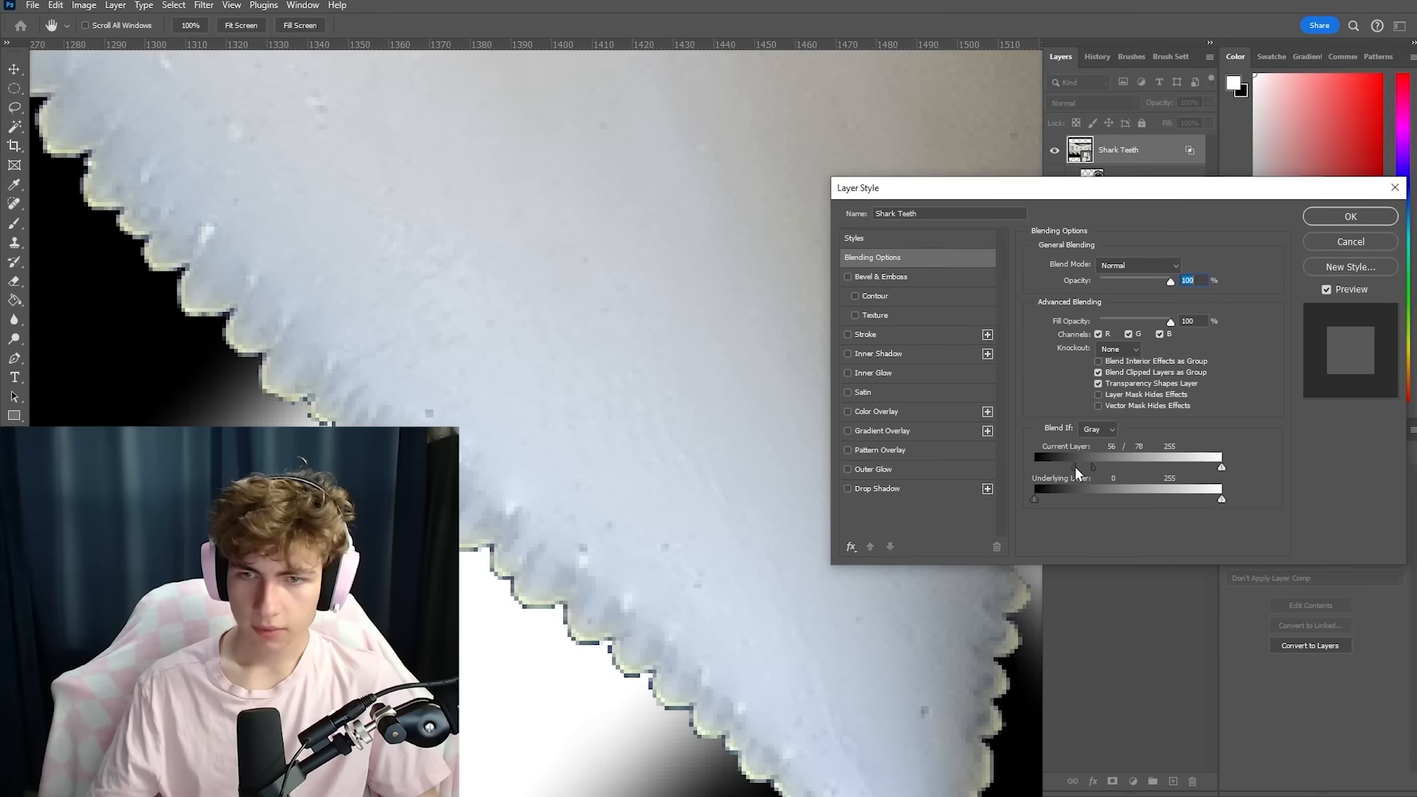
drag(1074, 466, 1163, 449)
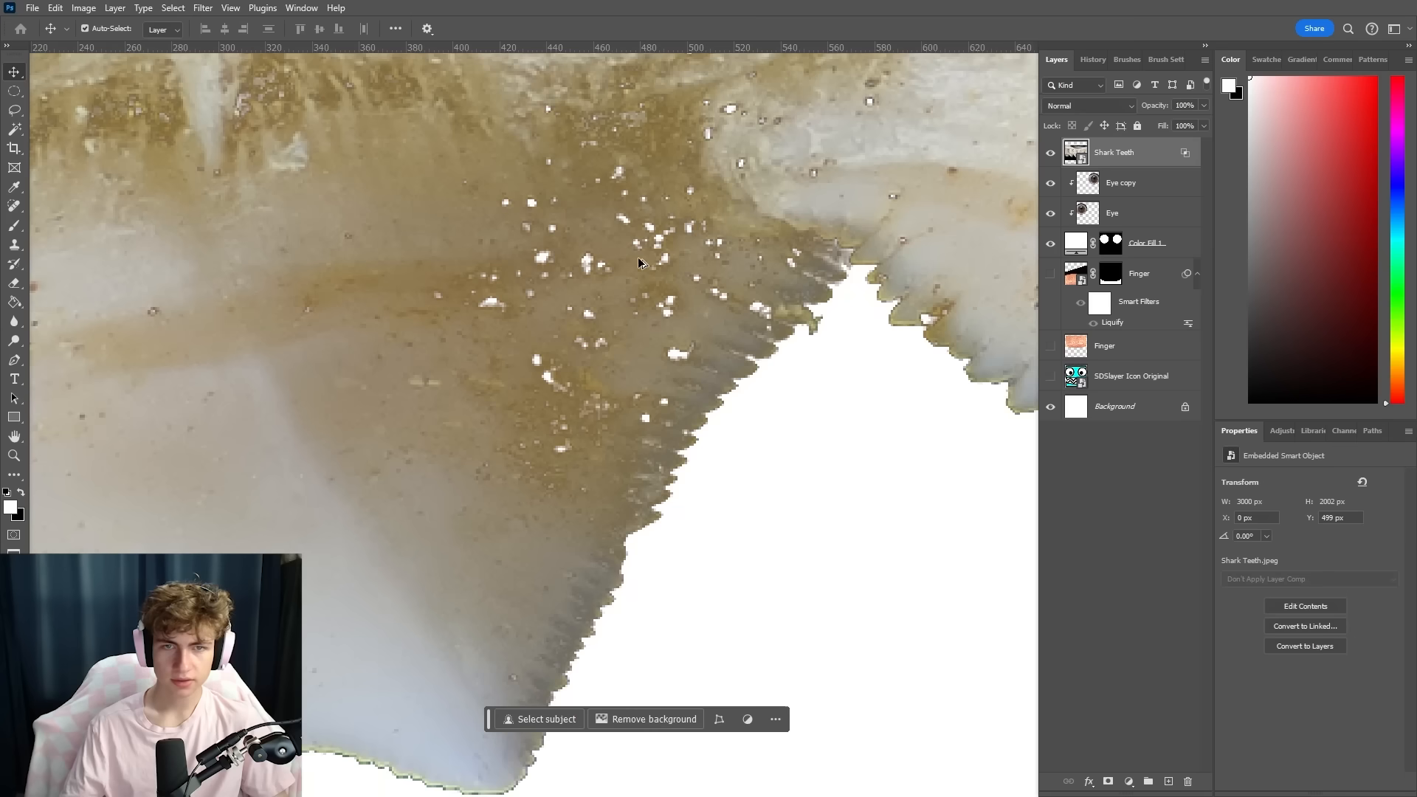
scroll(525, 342, down, 4)
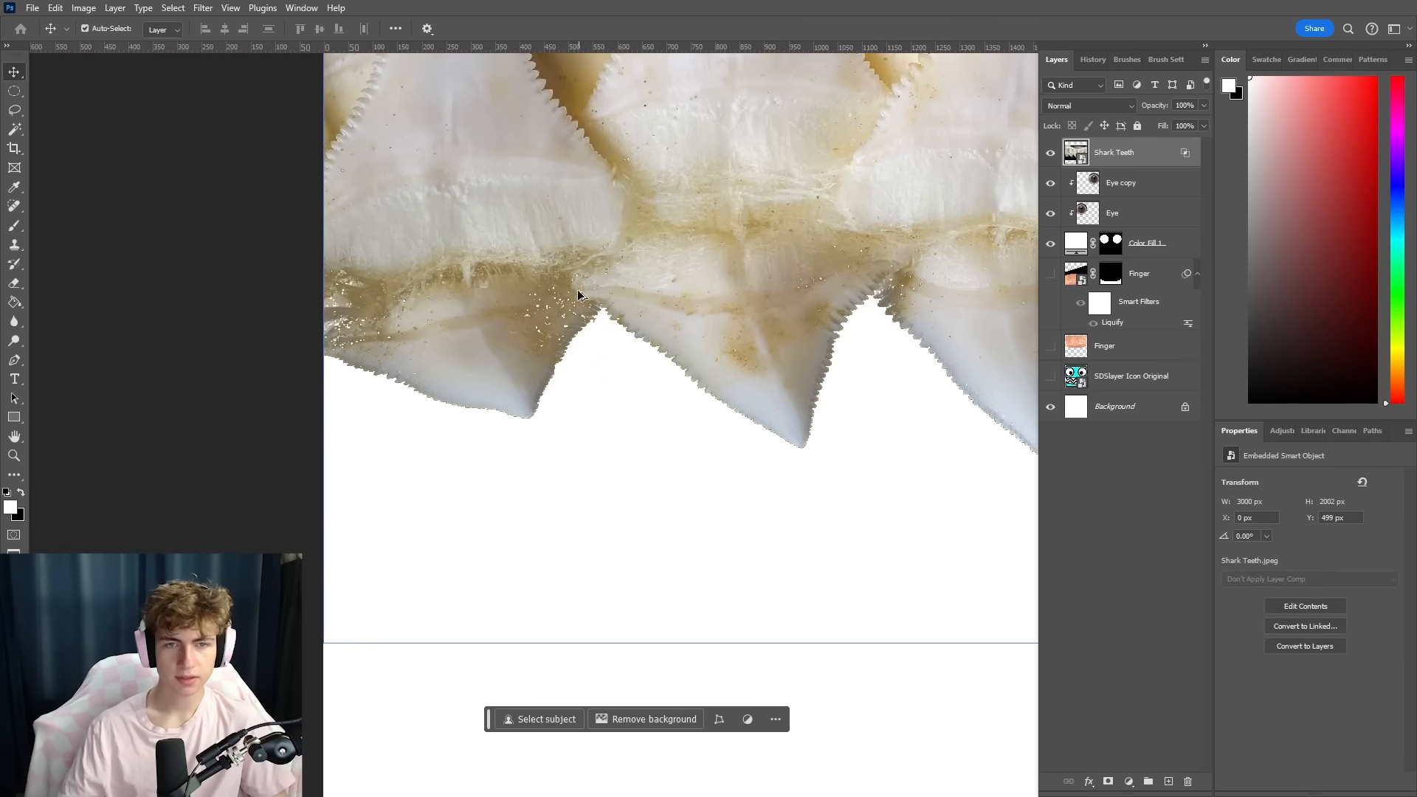
Duplicate the Shark Teeth layer beneath the original and hide the fully opaque copy with a black layer mask
drag(866, 266, 630, 318)
drag(785, 297, 667, 344)
drag(1134, 153, 1128, 170)
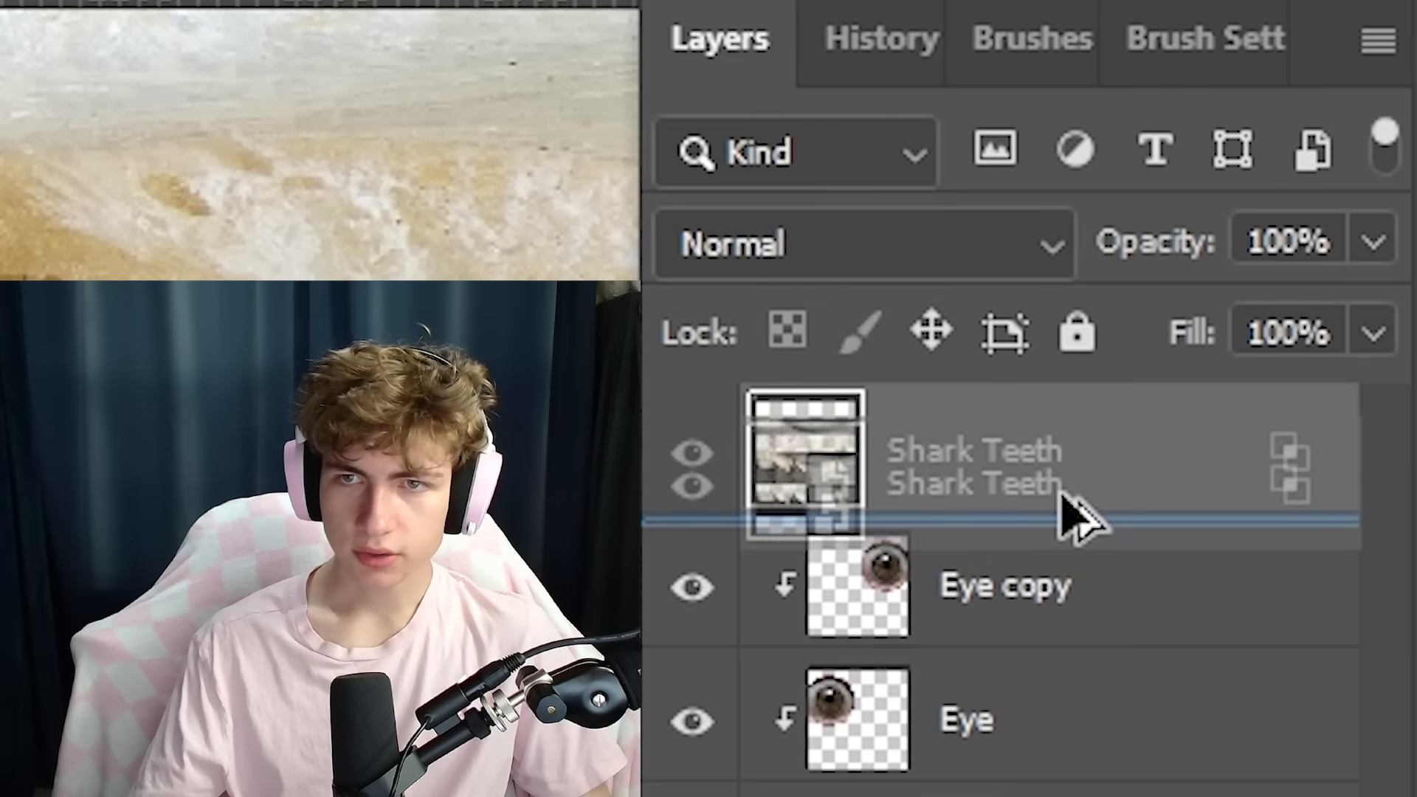
right_click(1231, 580)
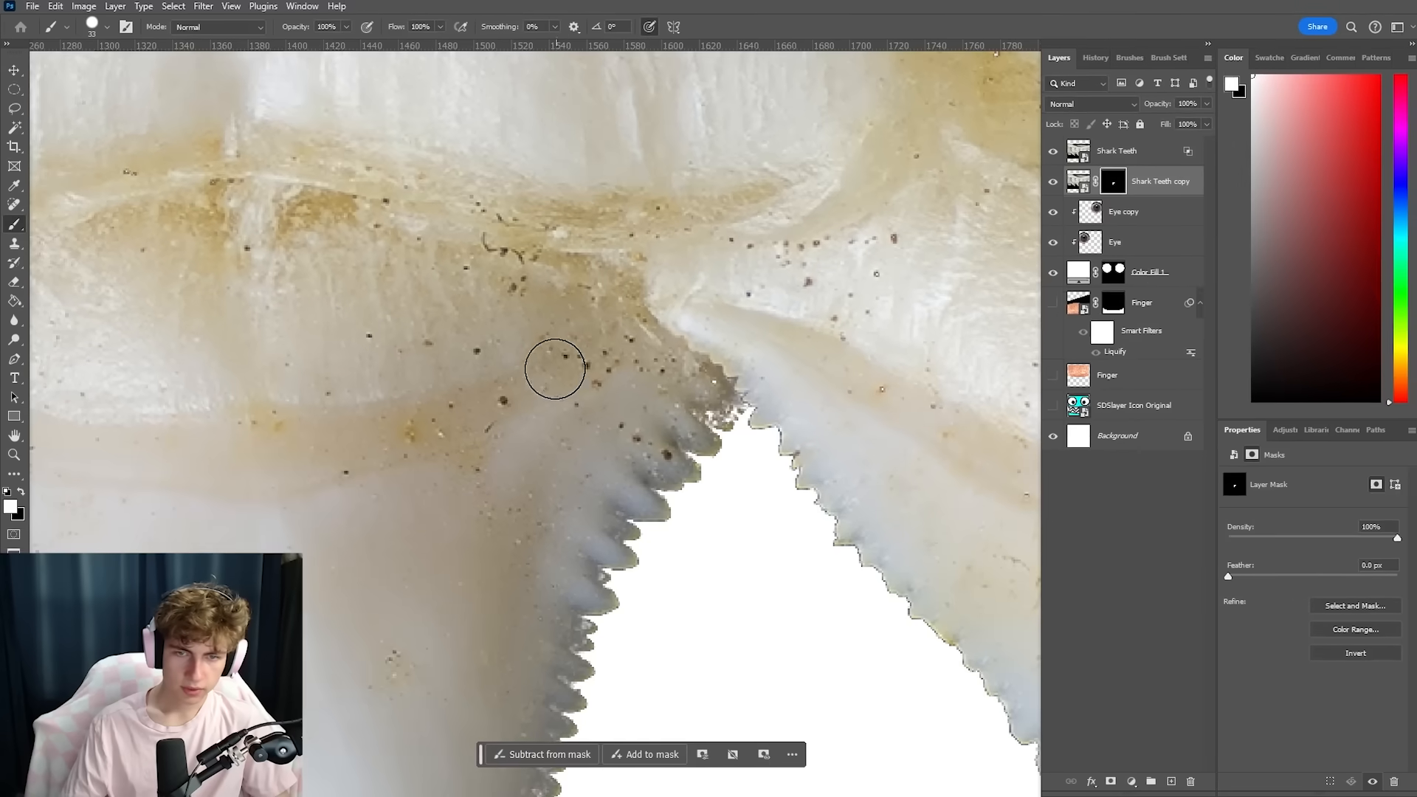
Paint white on the Shark Teeth copy's mask to restore the missing serrated edges and holes, using a red fill backdrop
scroll(553, 363, up, 2)
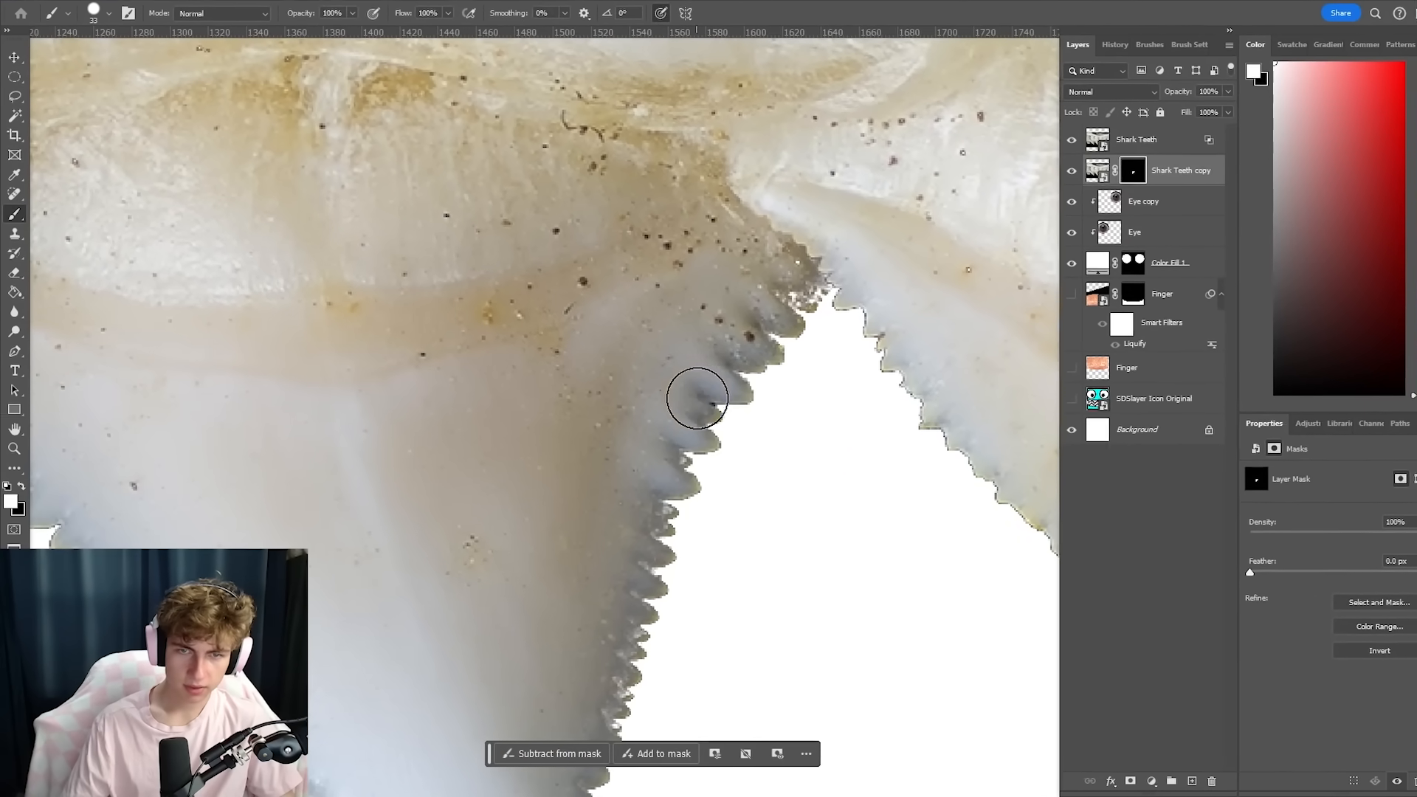
right_click(696, 398)
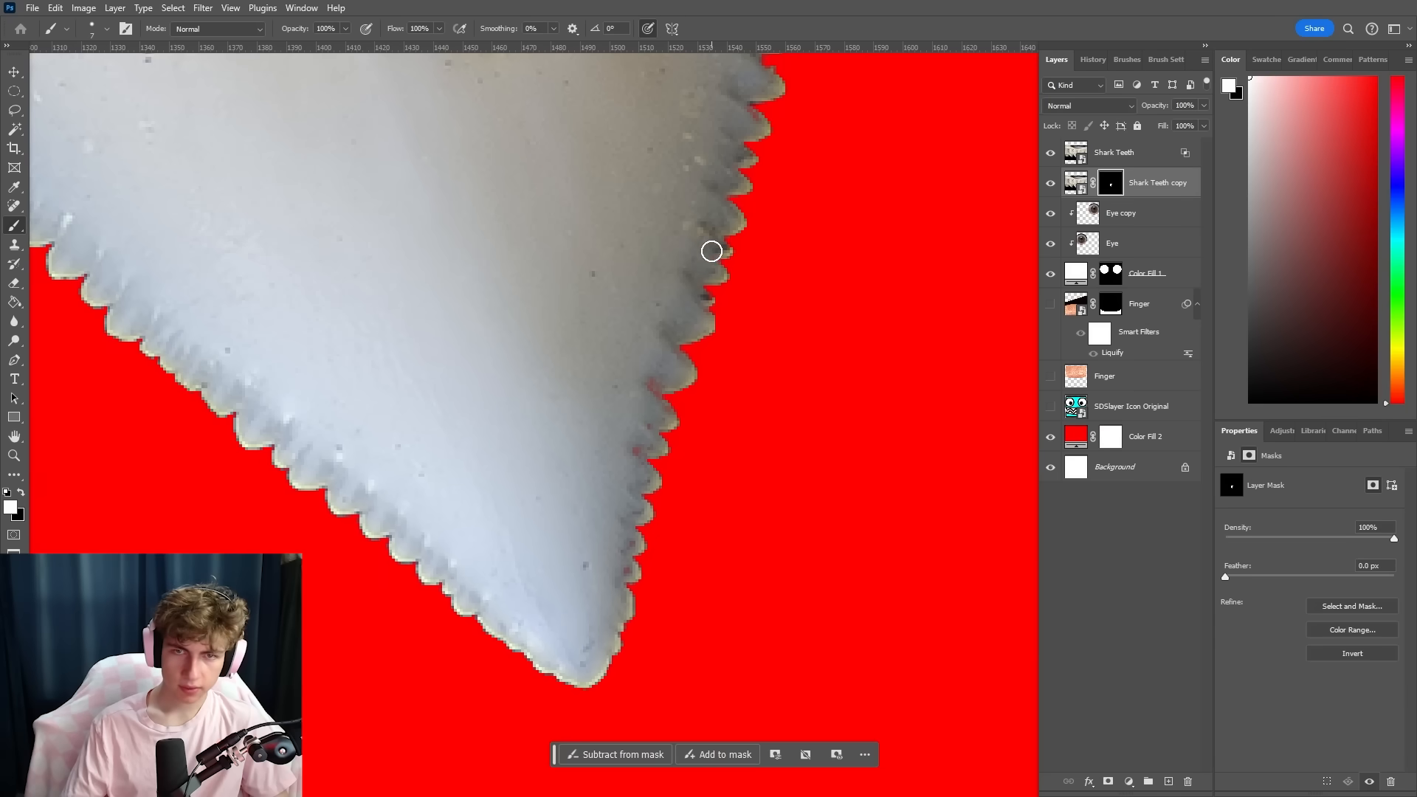
drag(644, 336, 673, 263)
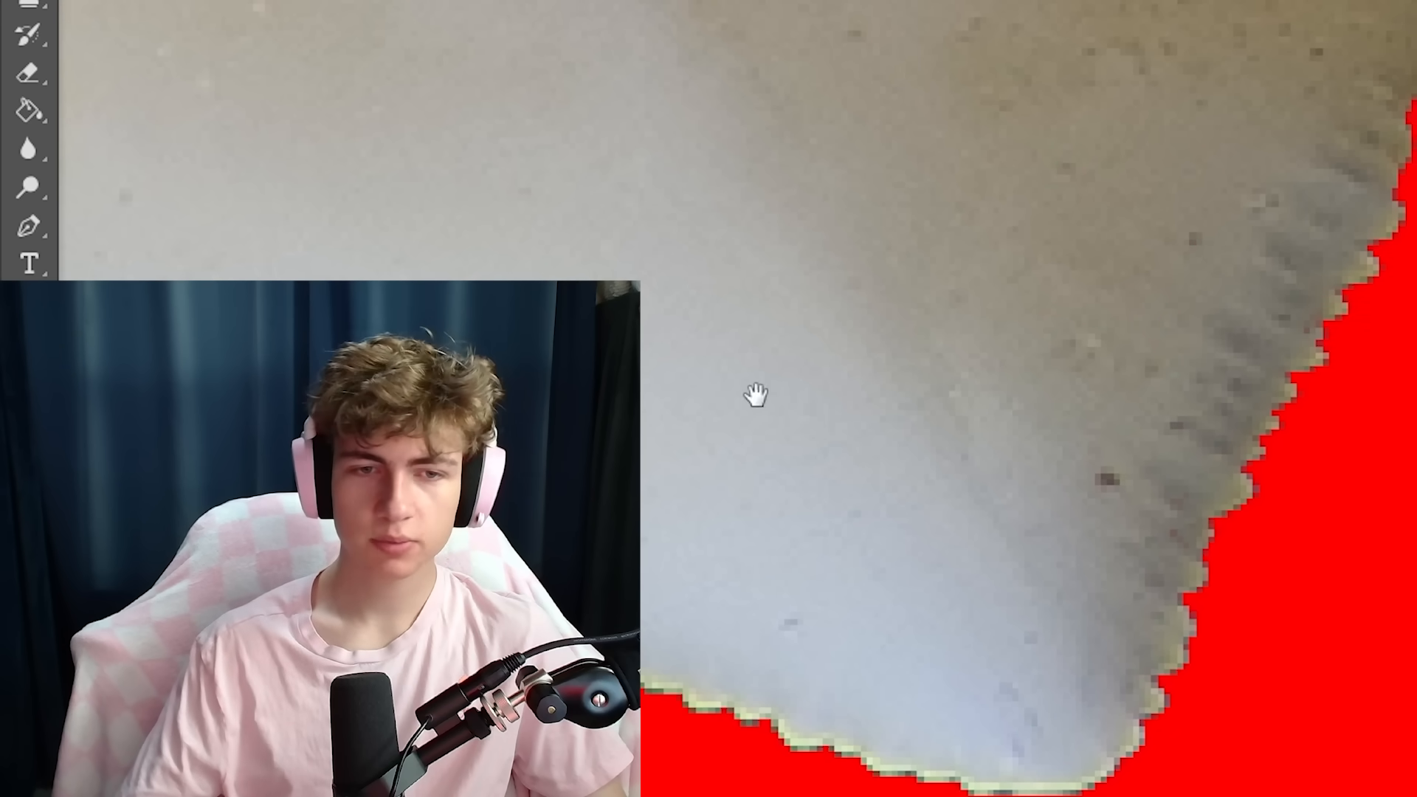
drag(756, 395, 1219, 349)
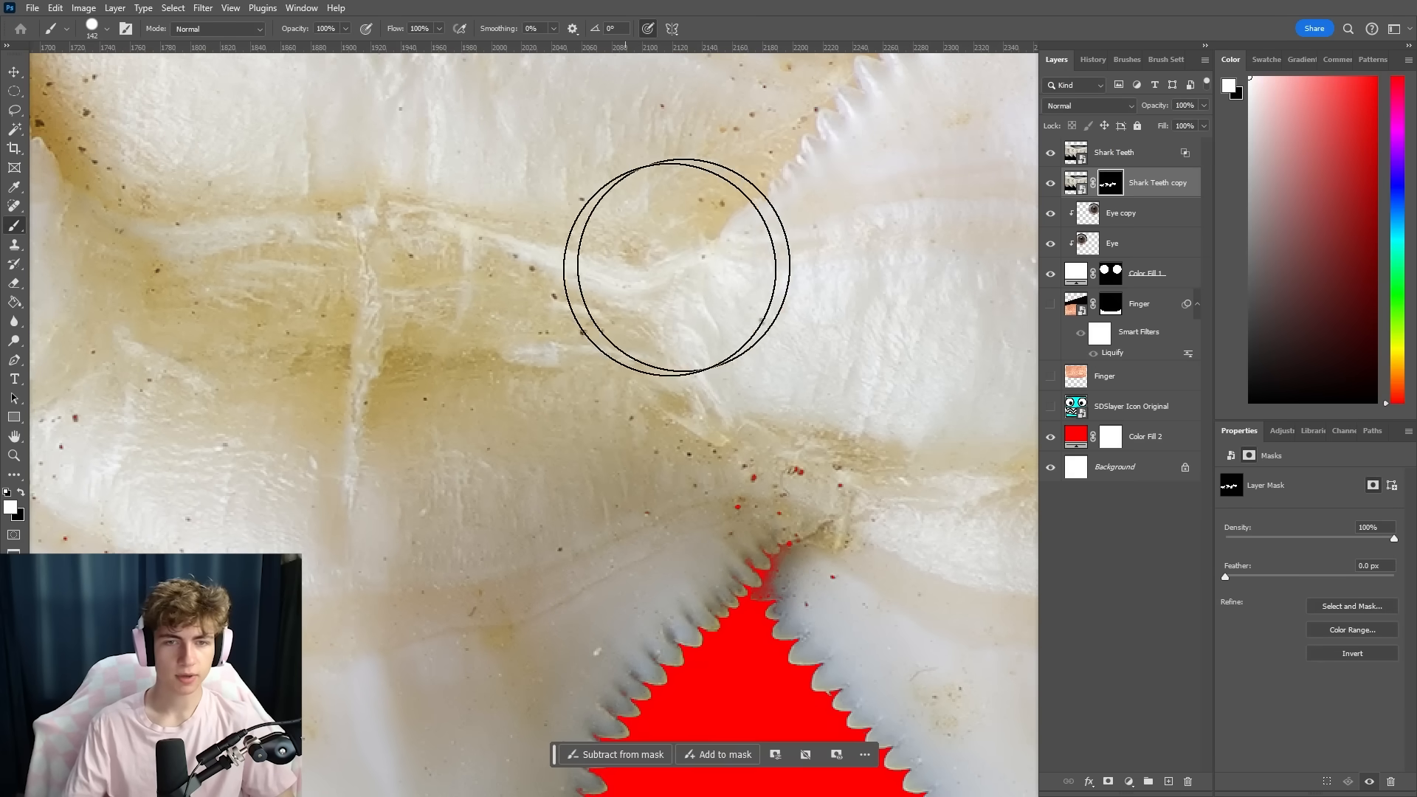
drag(918, 431, 709, 408)
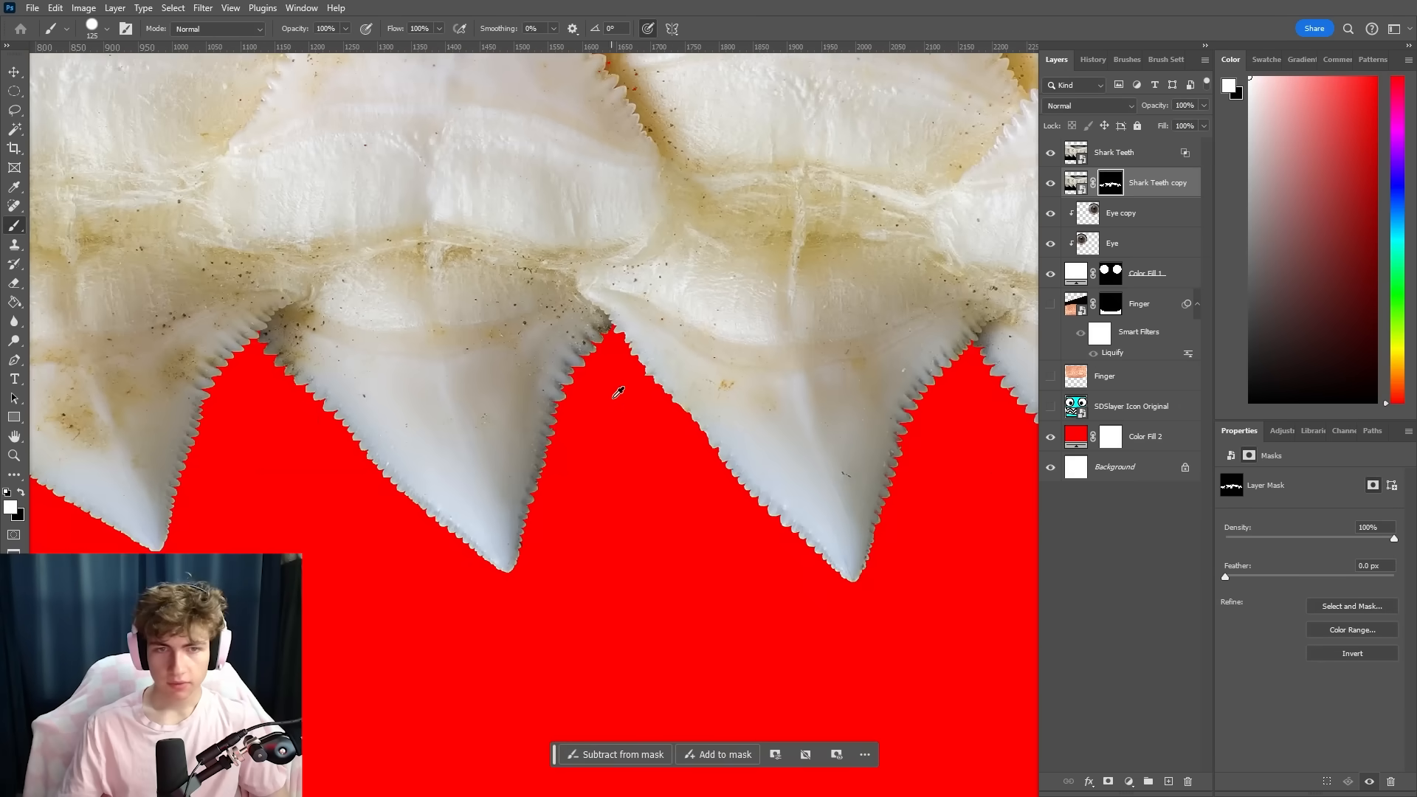
Merge the Shark Teeth layer and its masked copy into one layer
scroll(797, 402, down, 3)
ctrl+click(1160, 152)
right_click(1159, 152)
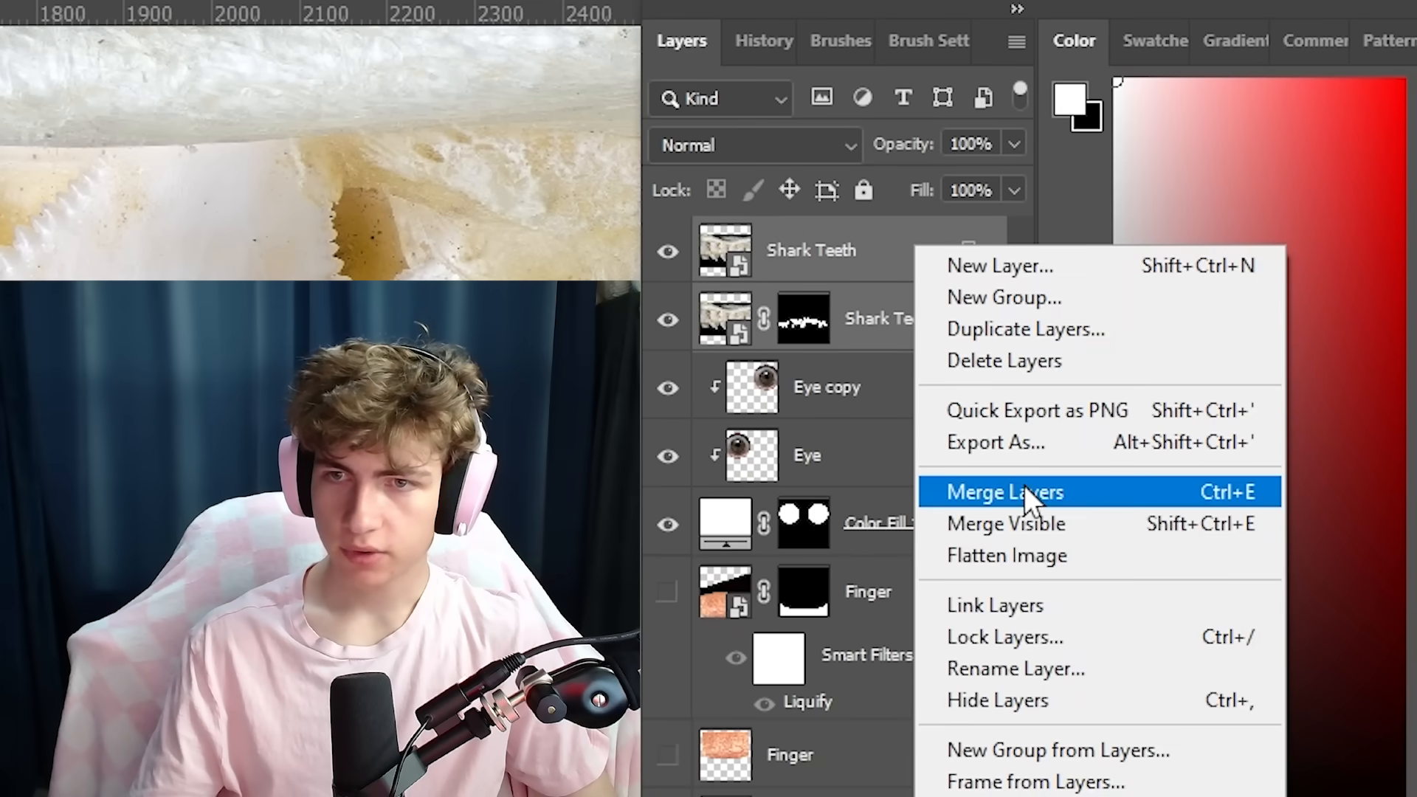
click(1024, 487)
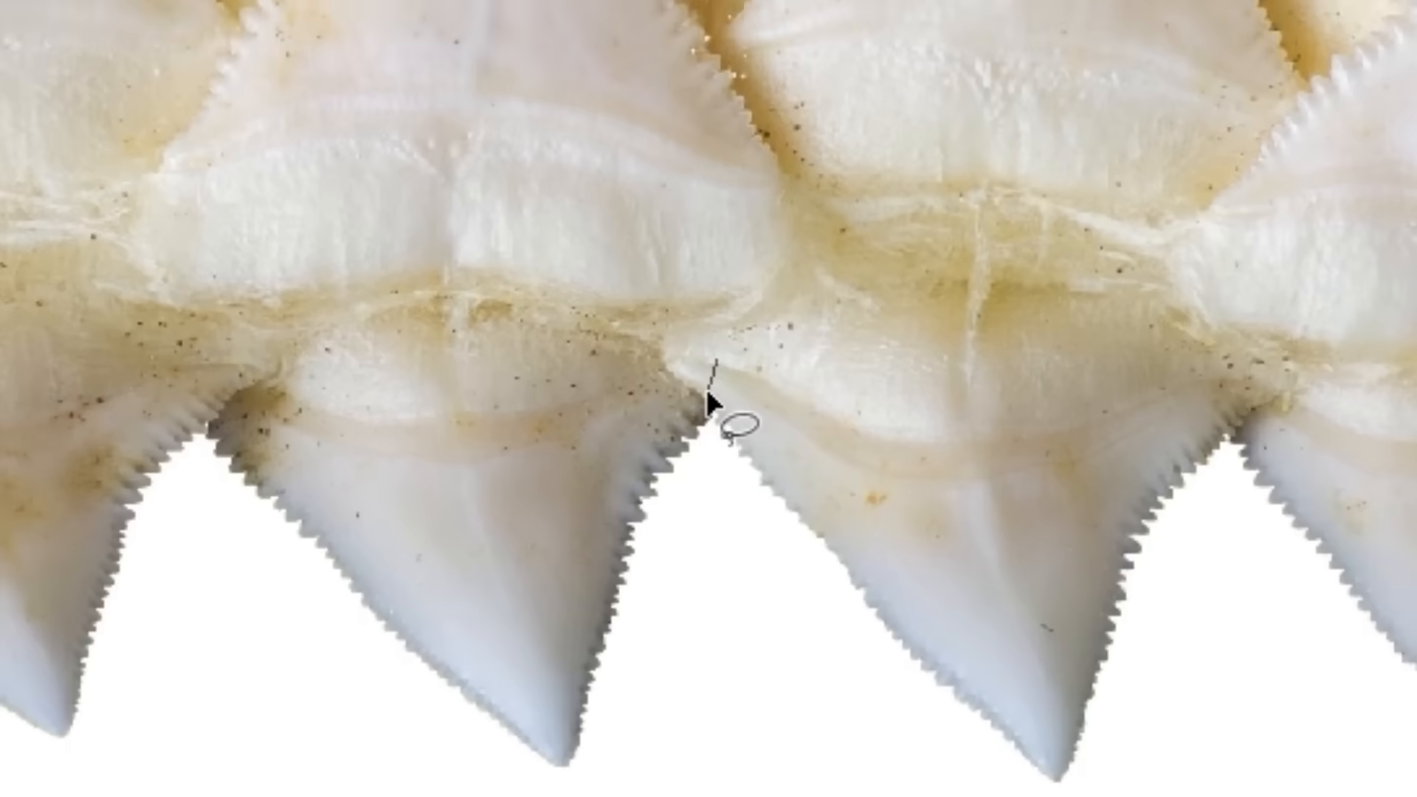
Cut individual teeth out with the Lasso tool onto separate numbered layers and space them in a row below the eyes
drag(714, 385, 710, 409)
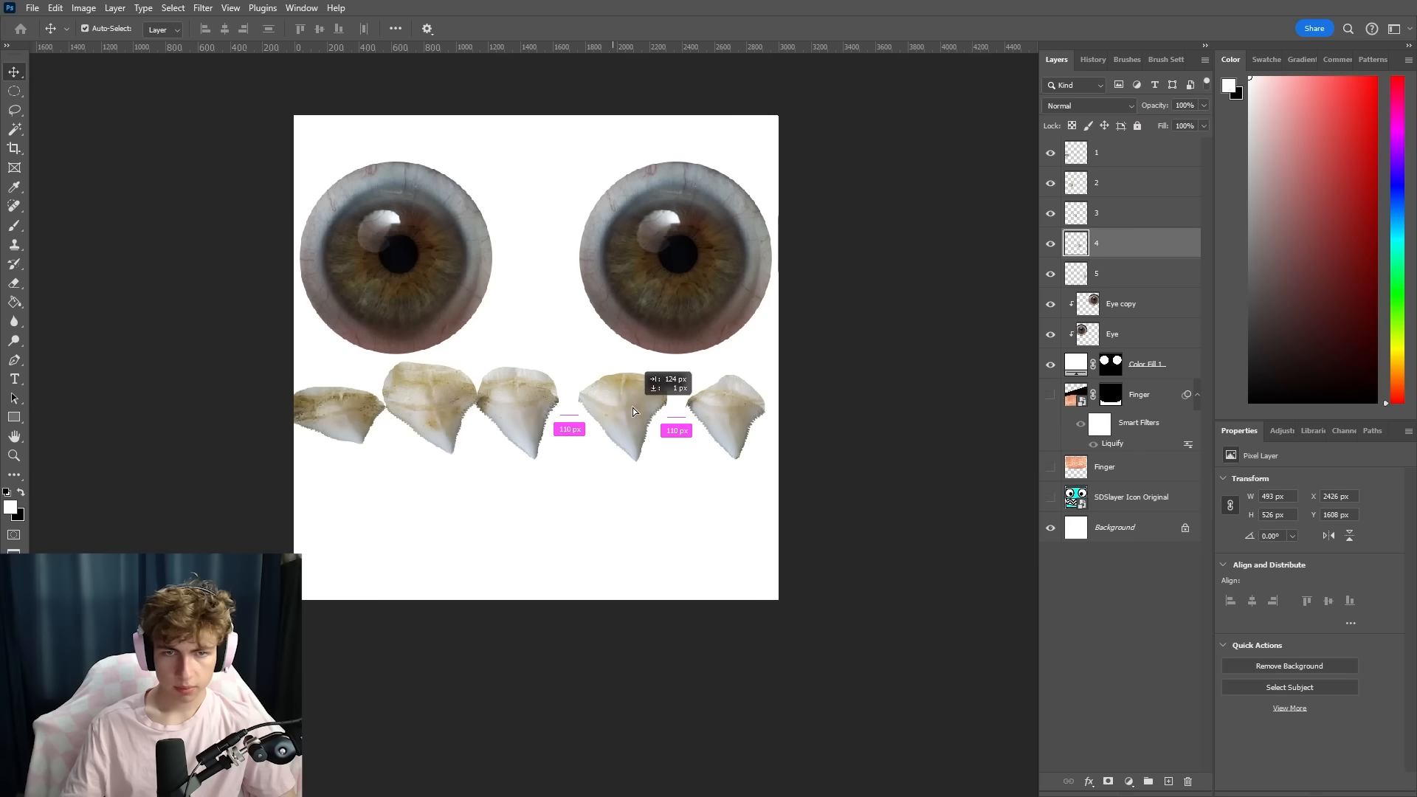
drag(548, 404, 547, 404)
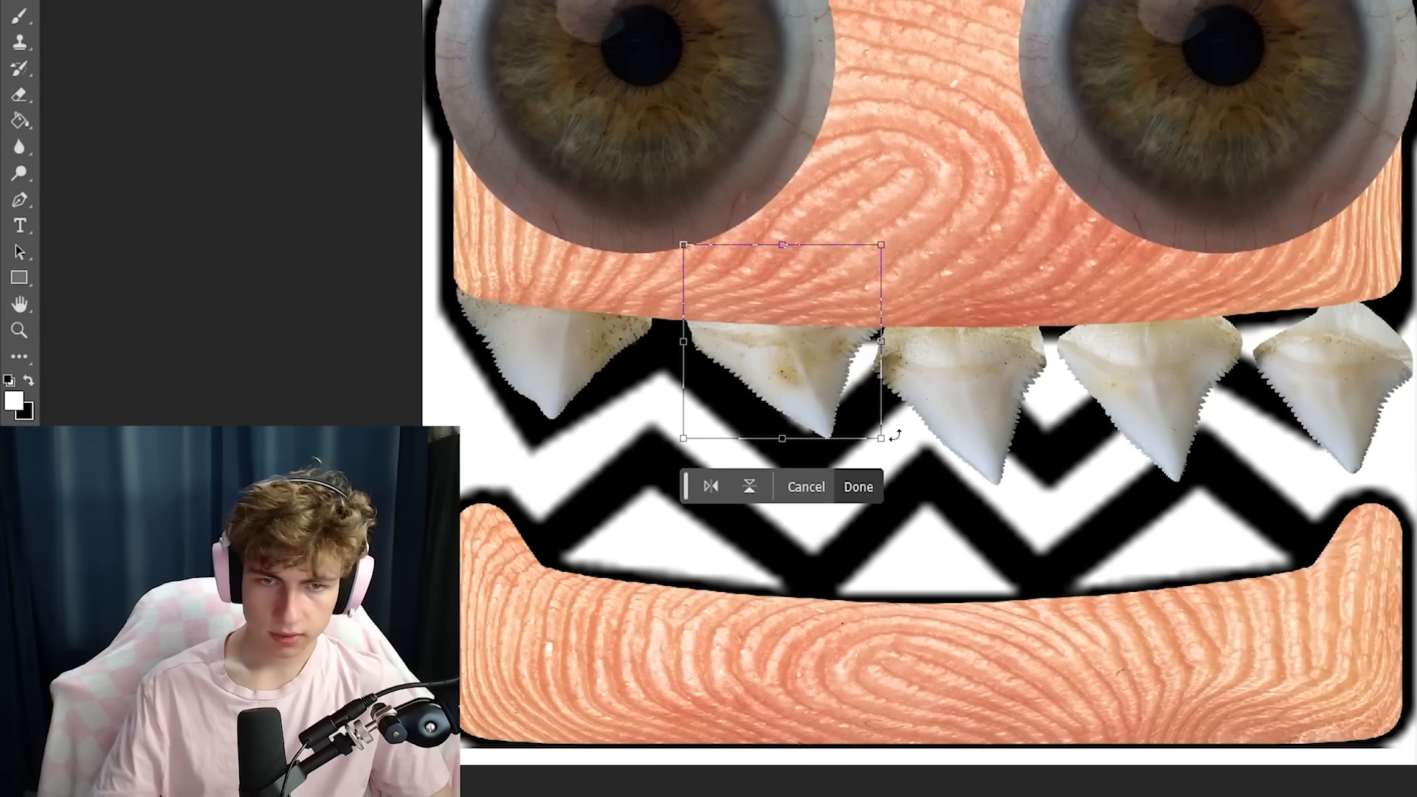
Rotate, skew and position the teeth over the original icon's outlines, with four under the top jaw and three pointing up from the bottom jaw
drag(897, 443, 862, 484)
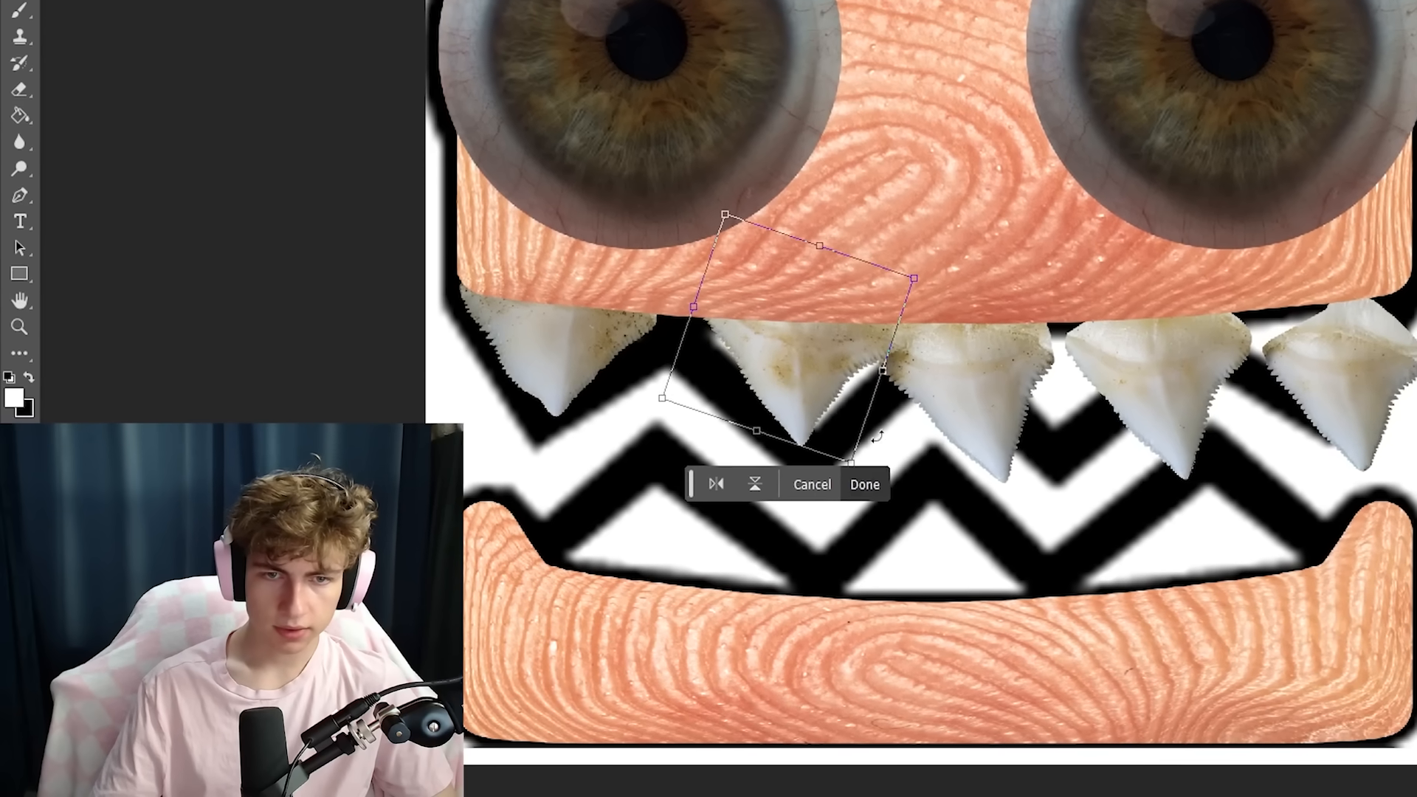
drag(879, 373, 901, 380)
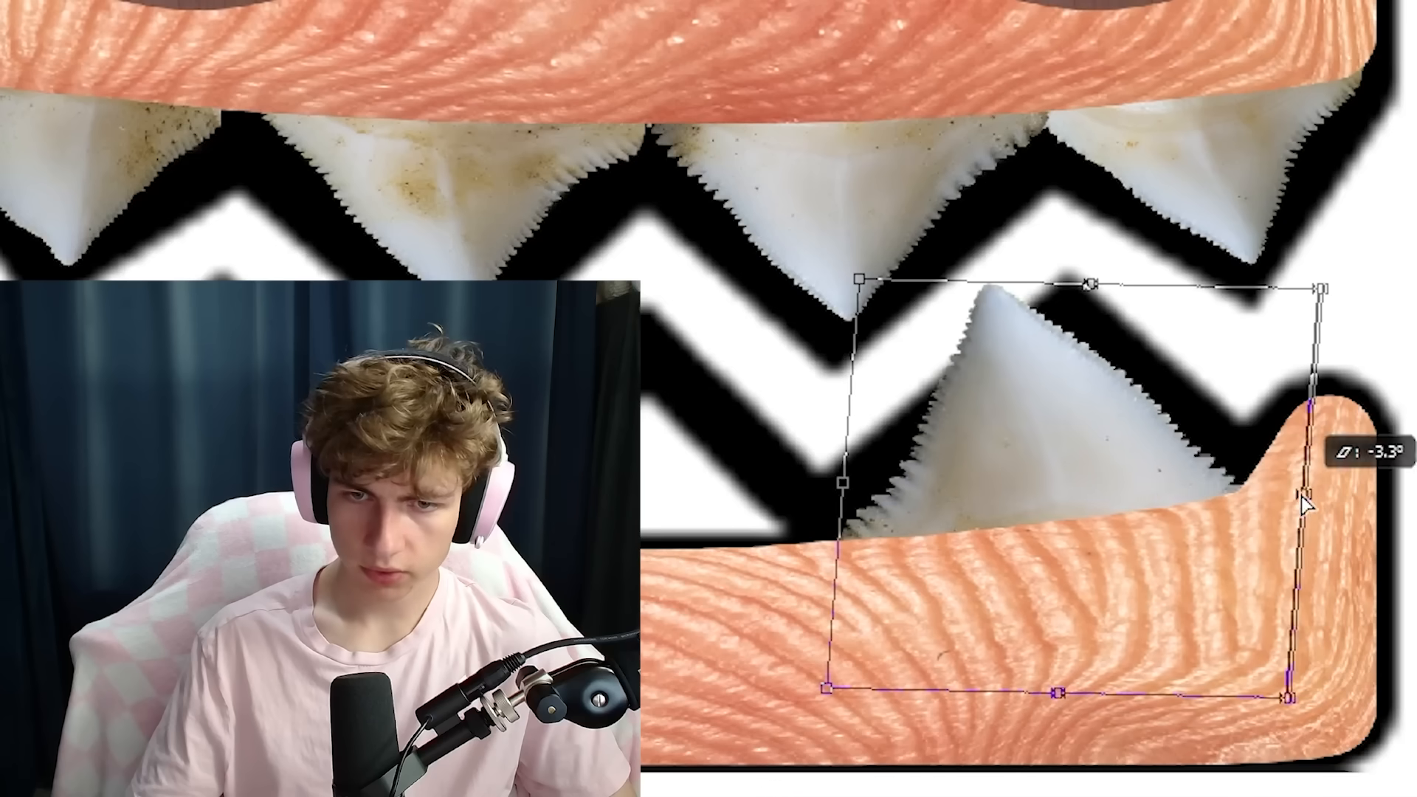
drag(1302, 443, 1369, 508)
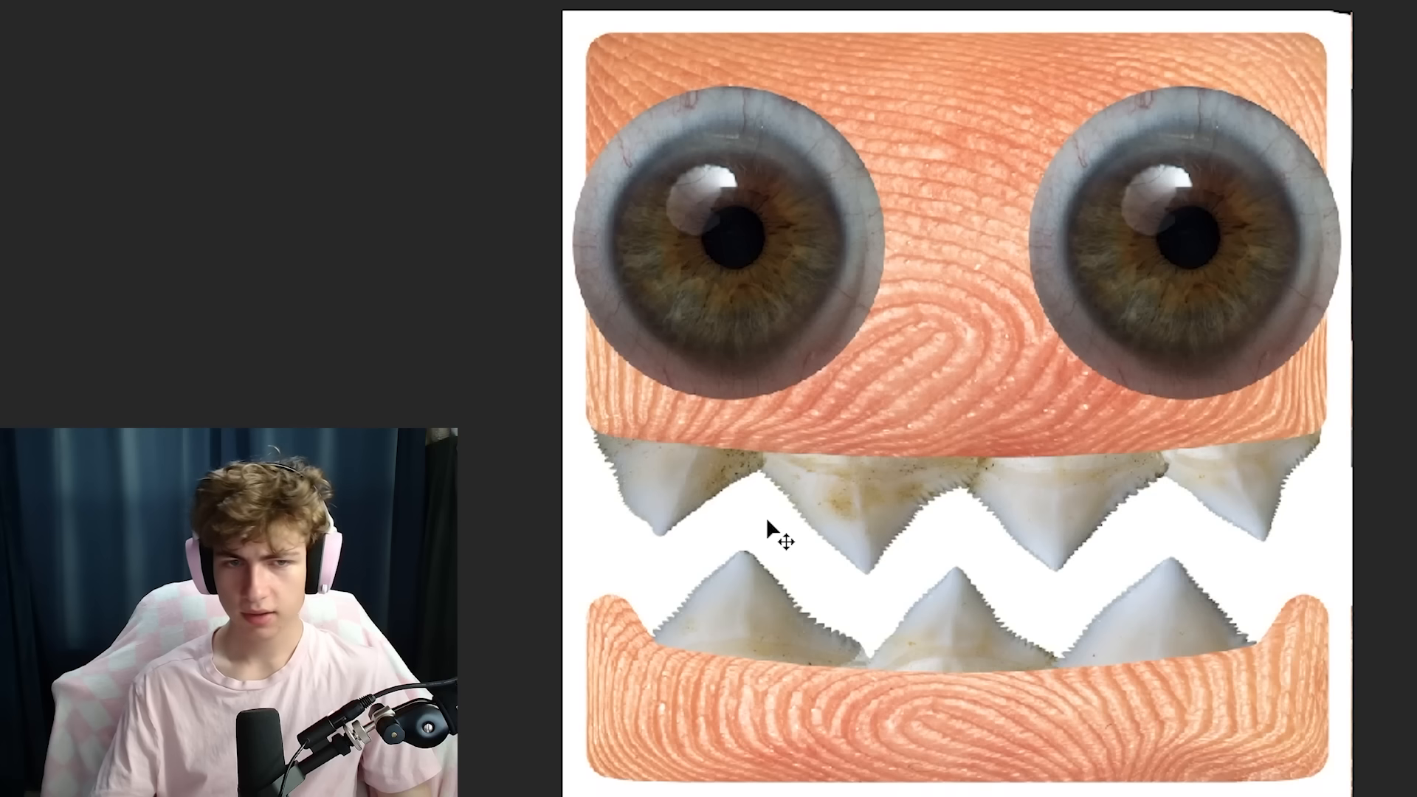
Reshape a top tooth with Liquify to follow the tooth outline of the original icon shown as a backdrop
click(655, 25)
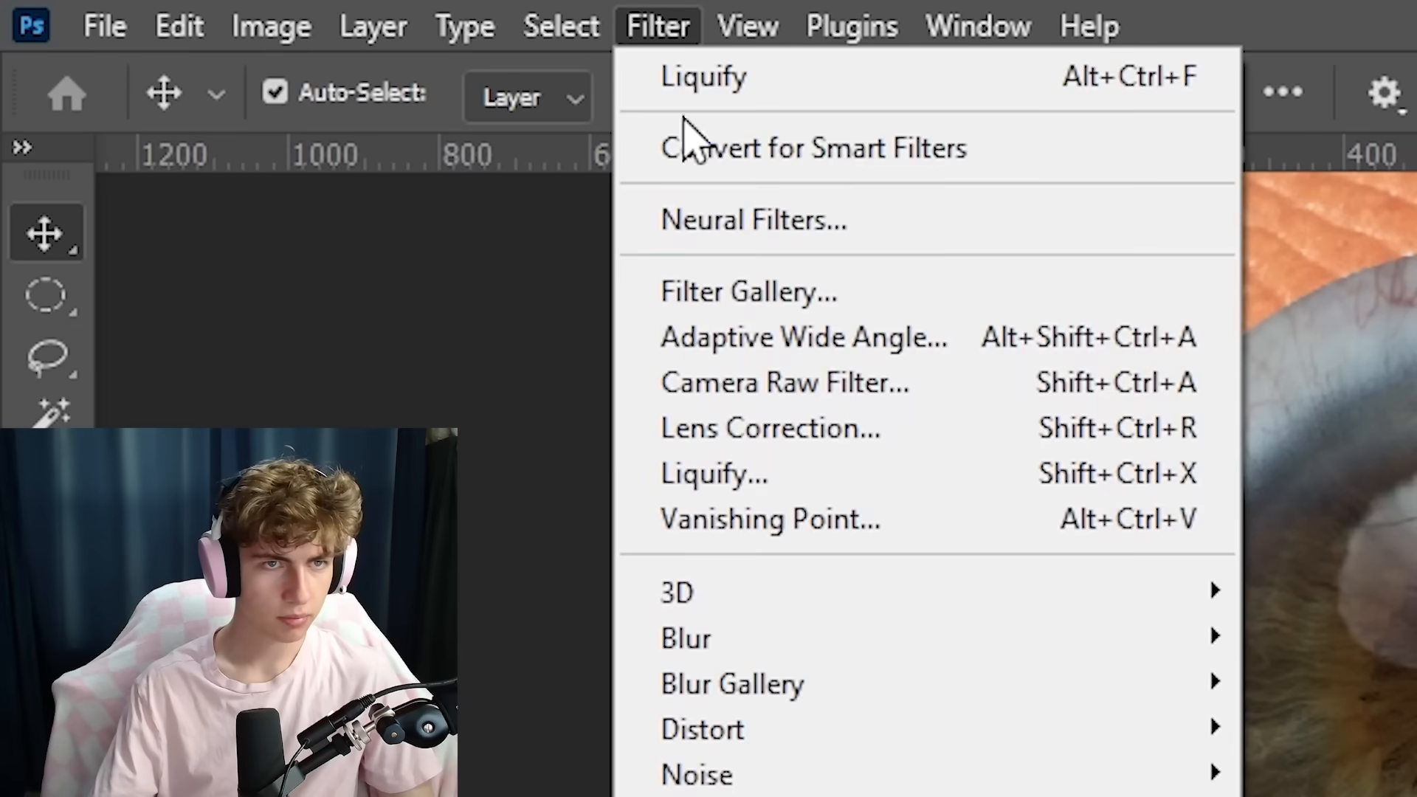
click(730, 480)
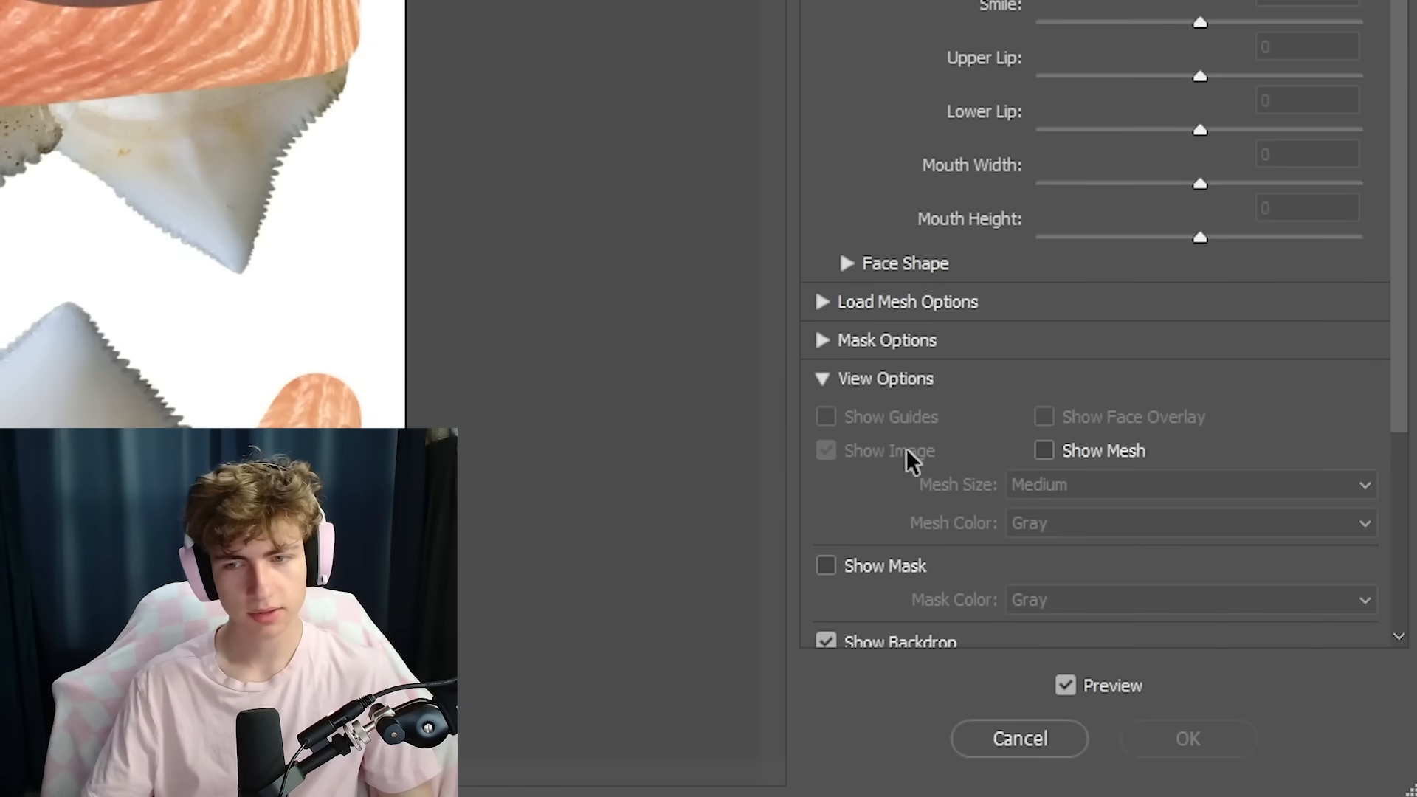
scroll(927, 587, down, 3)
click(1057, 441)
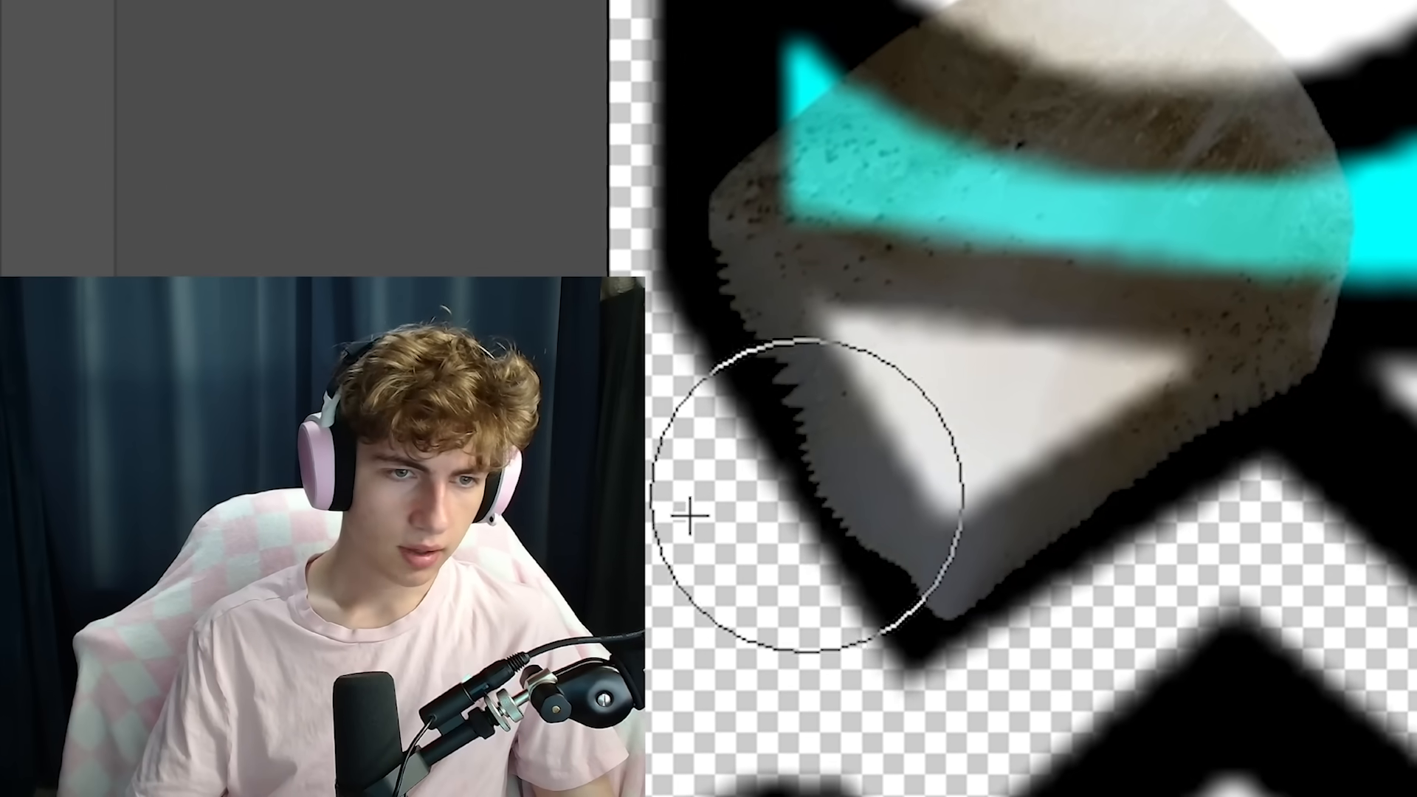
mouse_move(689, 516)
mouse_down()
mouse_move(768, 529)
mouse_move(829, 496)
mouse_up()
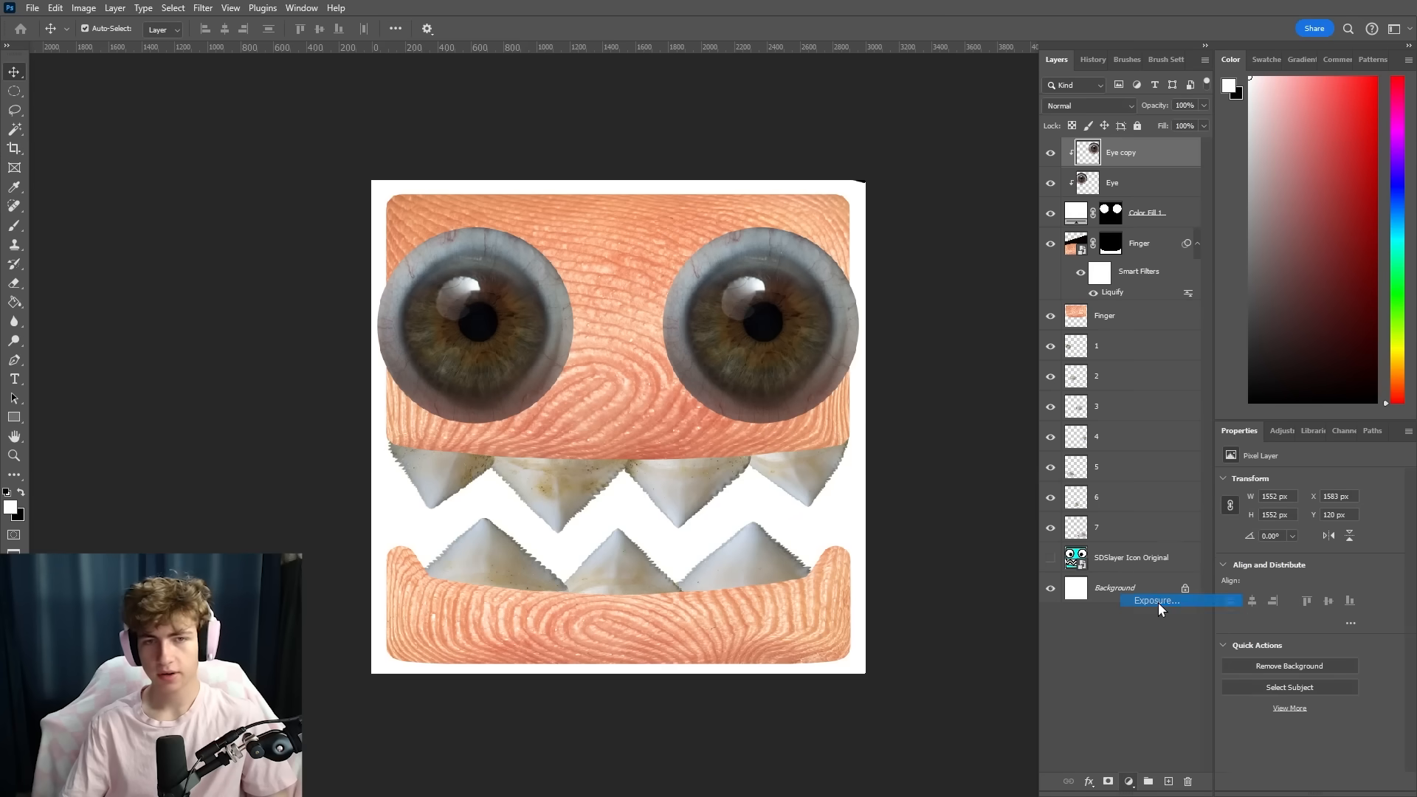
Add an Exposure adjustment layer above the eyes and raise its exposure strongly
click(1158, 601)
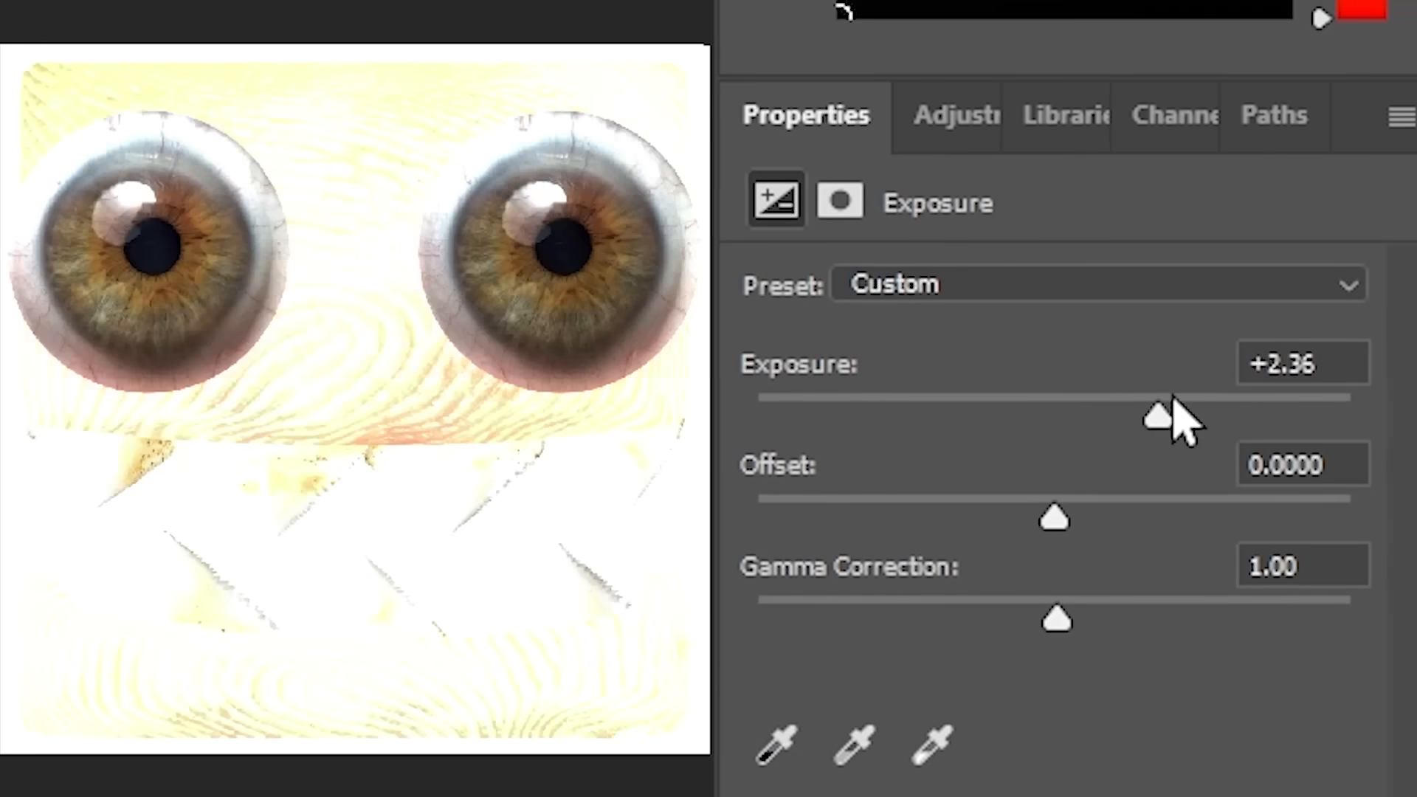
drag(1170, 418, 1199, 417)
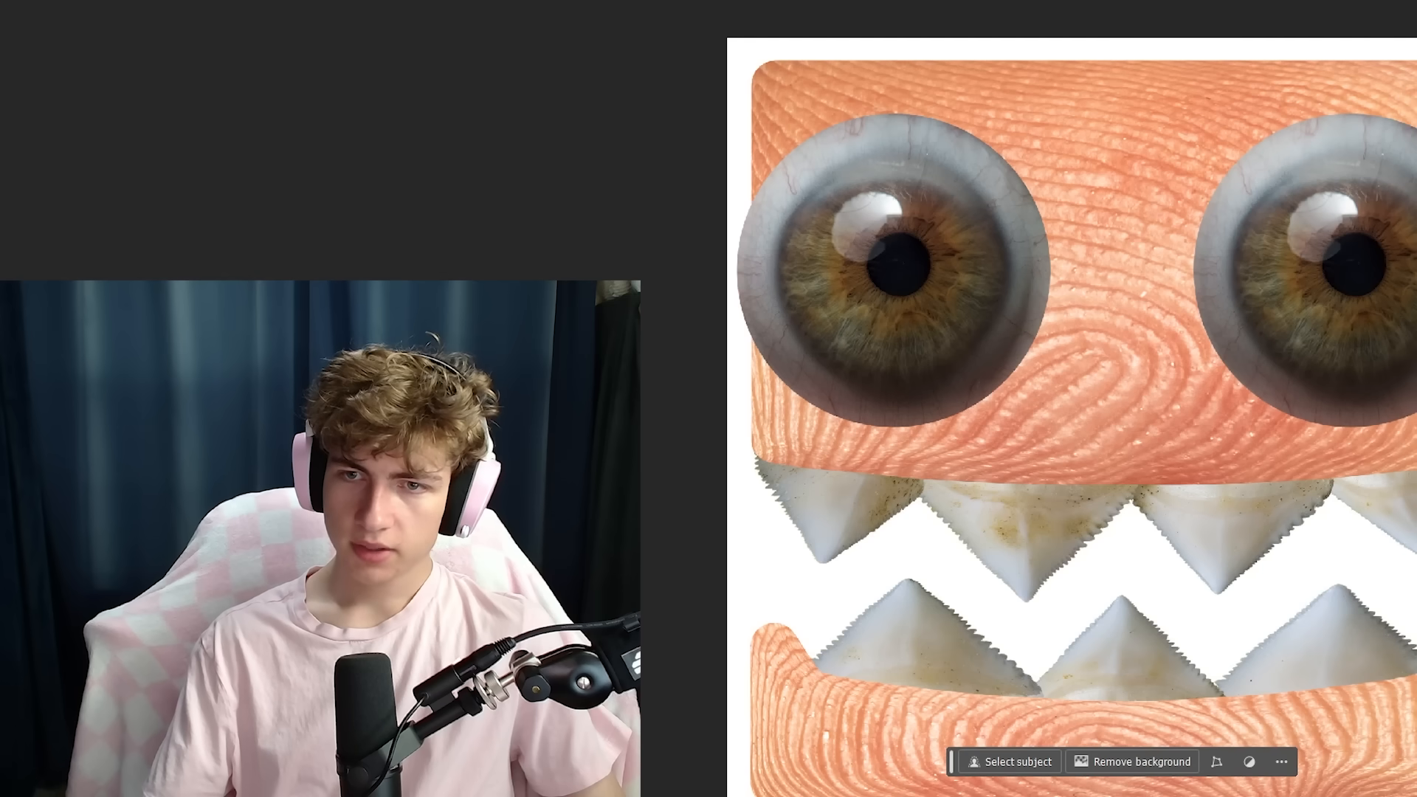
Brush soft shading onto the top jaw's exposure mask, darkening its lower edge and the areas around the eyes
drag(1237, 282, 1143, 254)
alt+right_click(1165, 353)
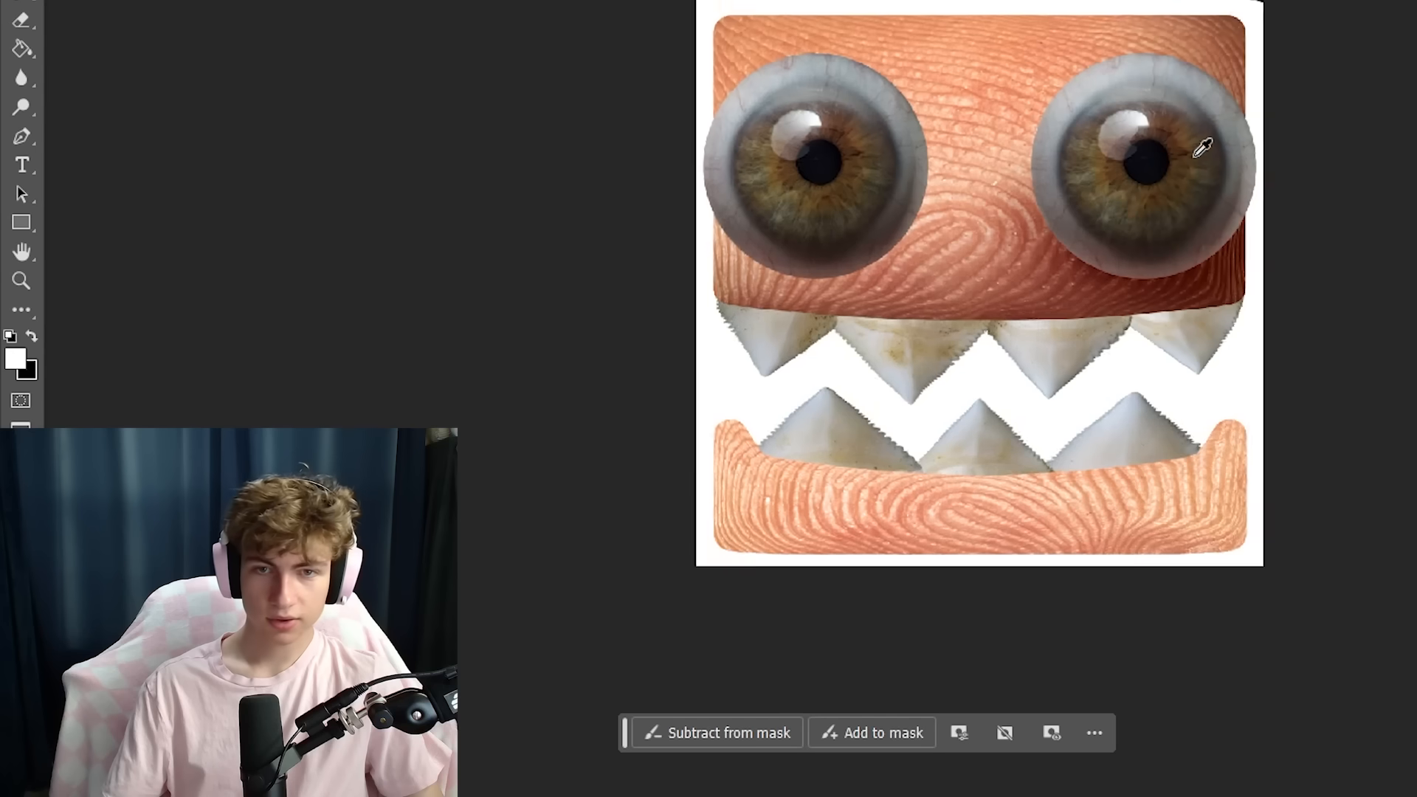
scroll(1194, 152, up, 1)
alt+right_click(1265, 101)
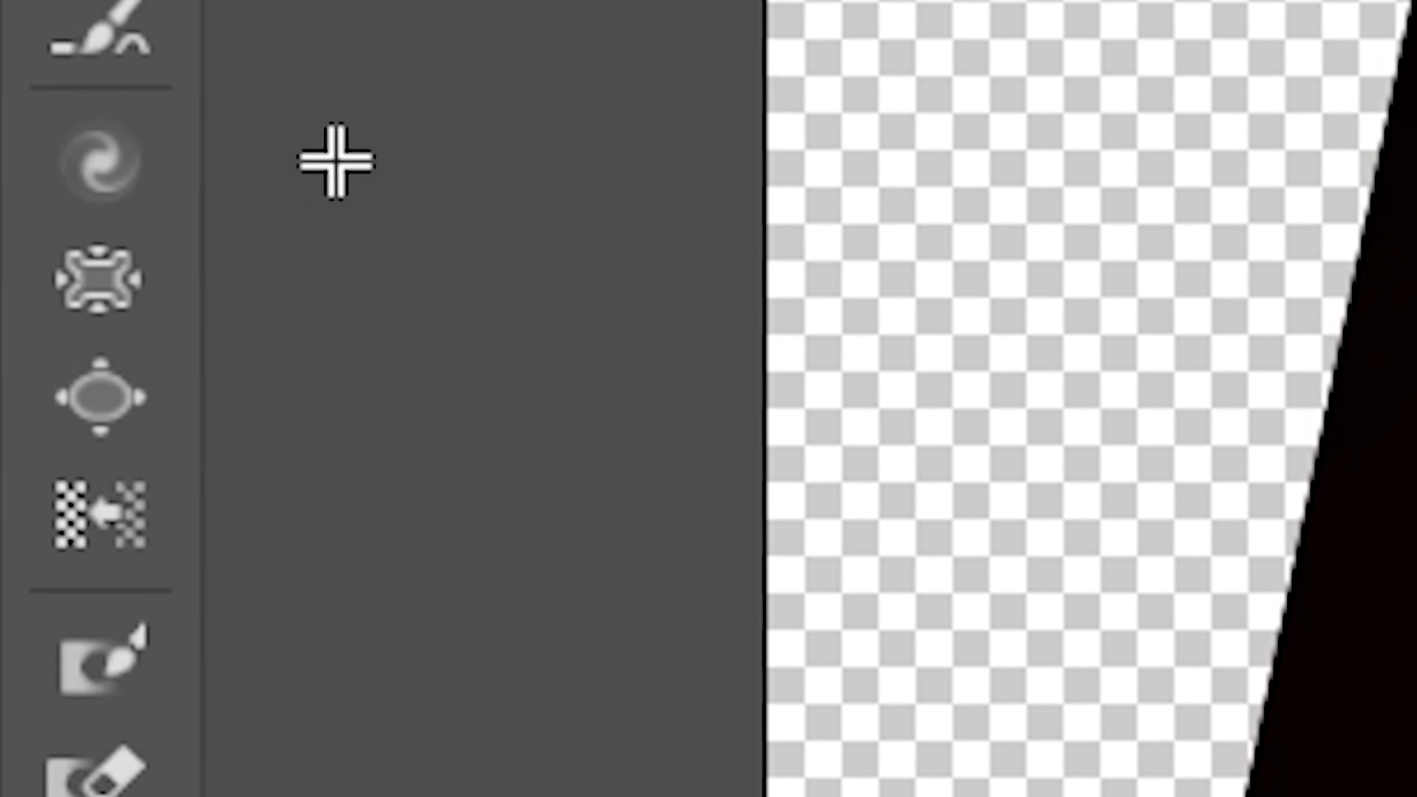
Bulge the skin around the eyes with Liquify's Bloat tool and paint shadow beside the right eye on the Shading mask
click(102, 397)
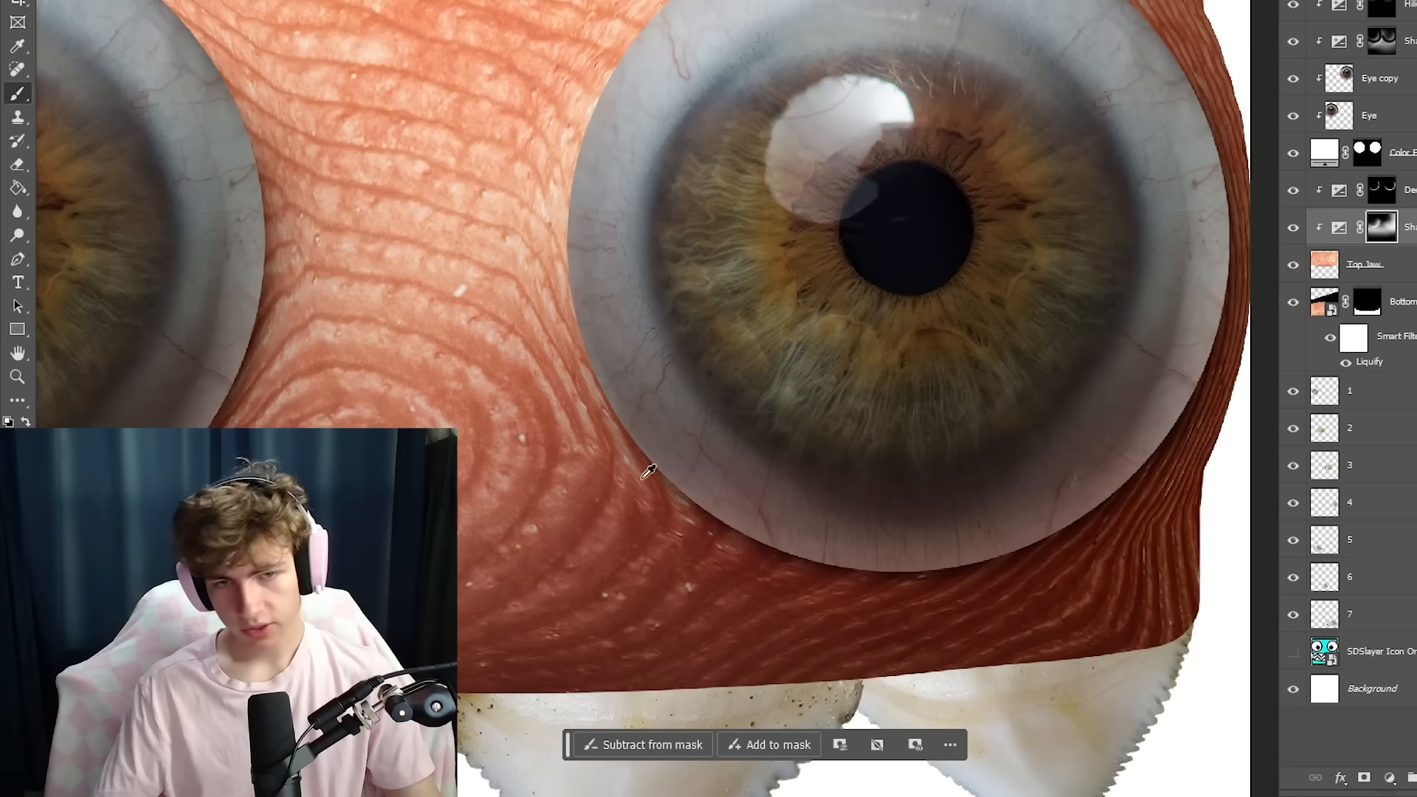
scroll(1054, 412, up, 1)
drag(664, 176, 729, 495)
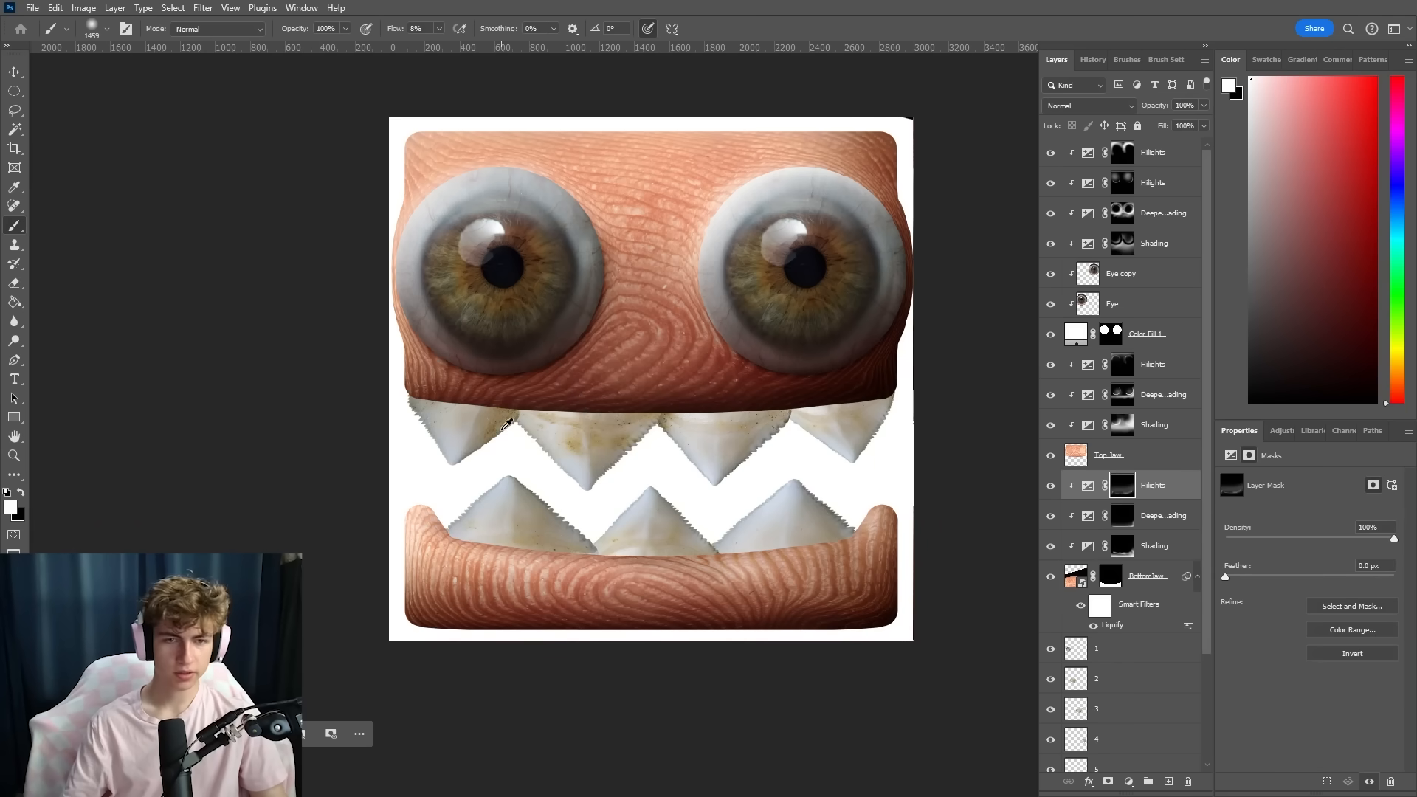
Paste clipped Hilights and Shading adjustment layers onto the tooth layers, including layer 6, and move tooth 7 with its adjustments above tooth 5
scroll(507, 423, up, 3)
scroll(721, 431, down, 3)
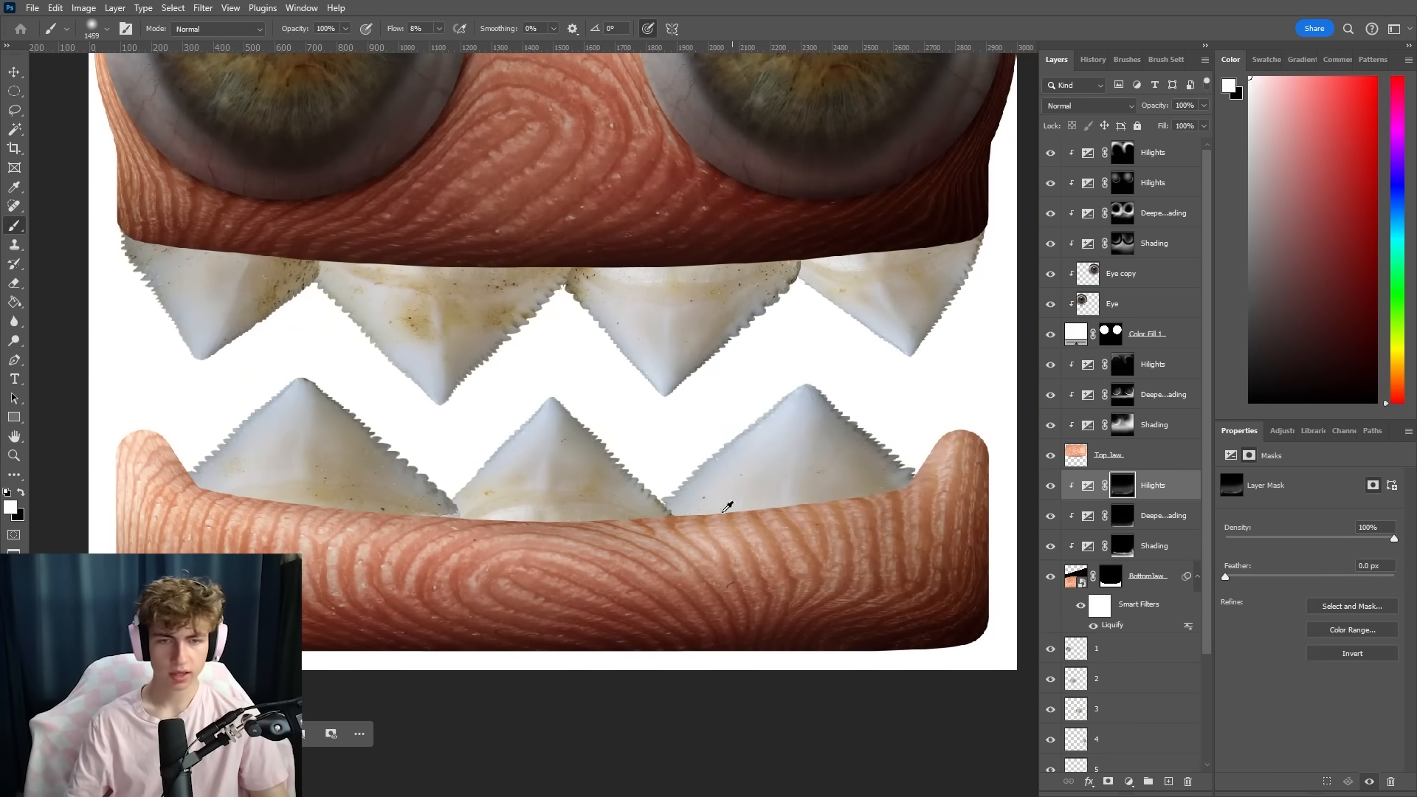
scroll(709, 525, down, 3)
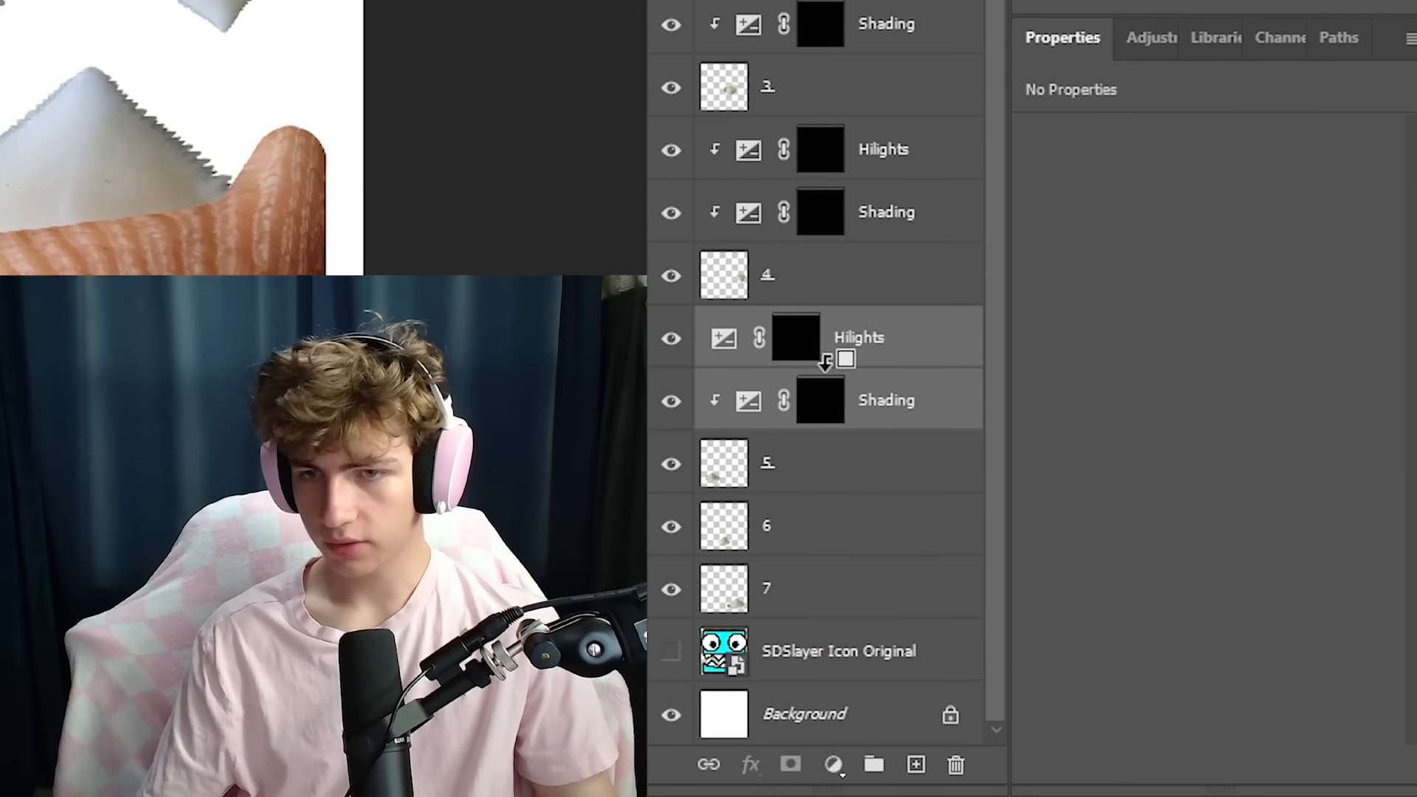
click(828, 532)
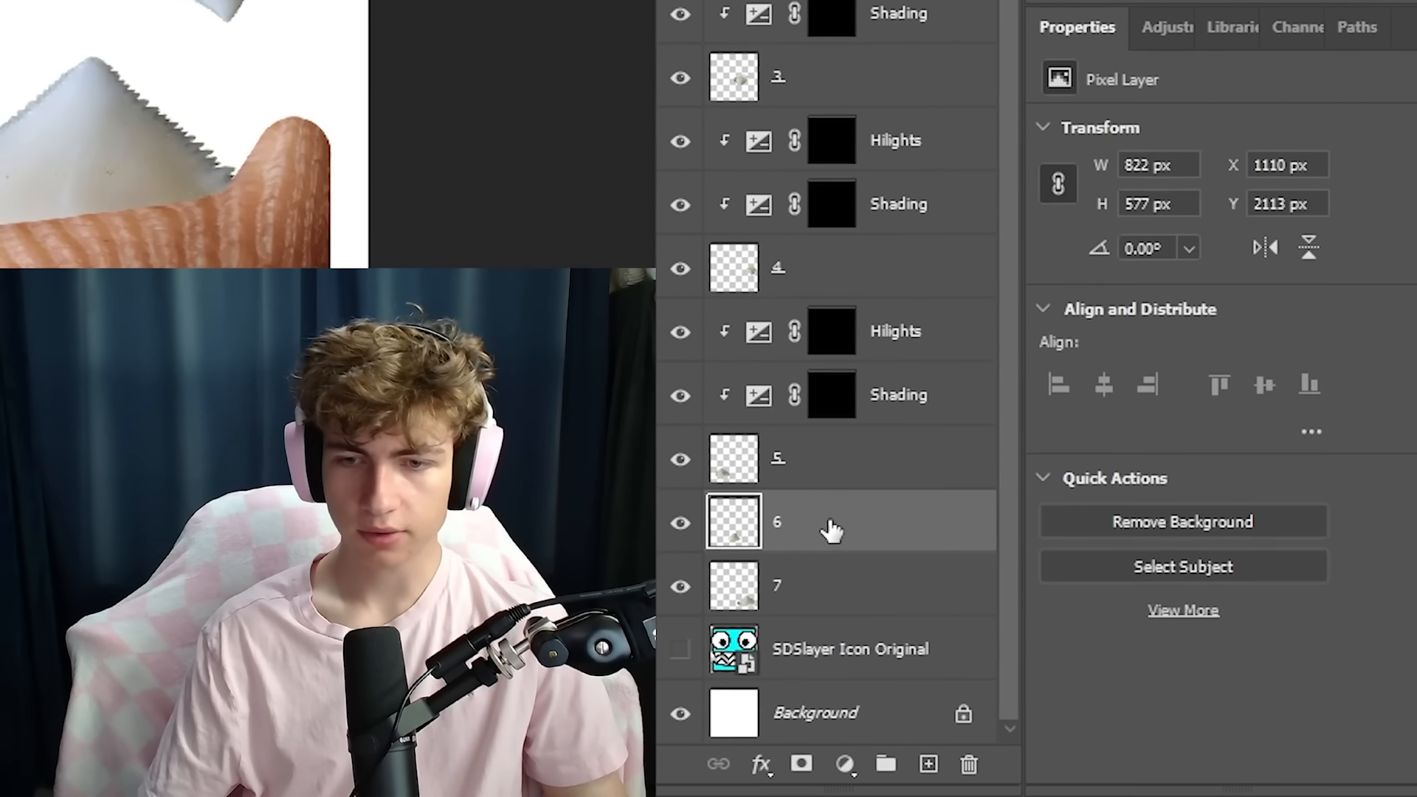
key(ctrl+v)
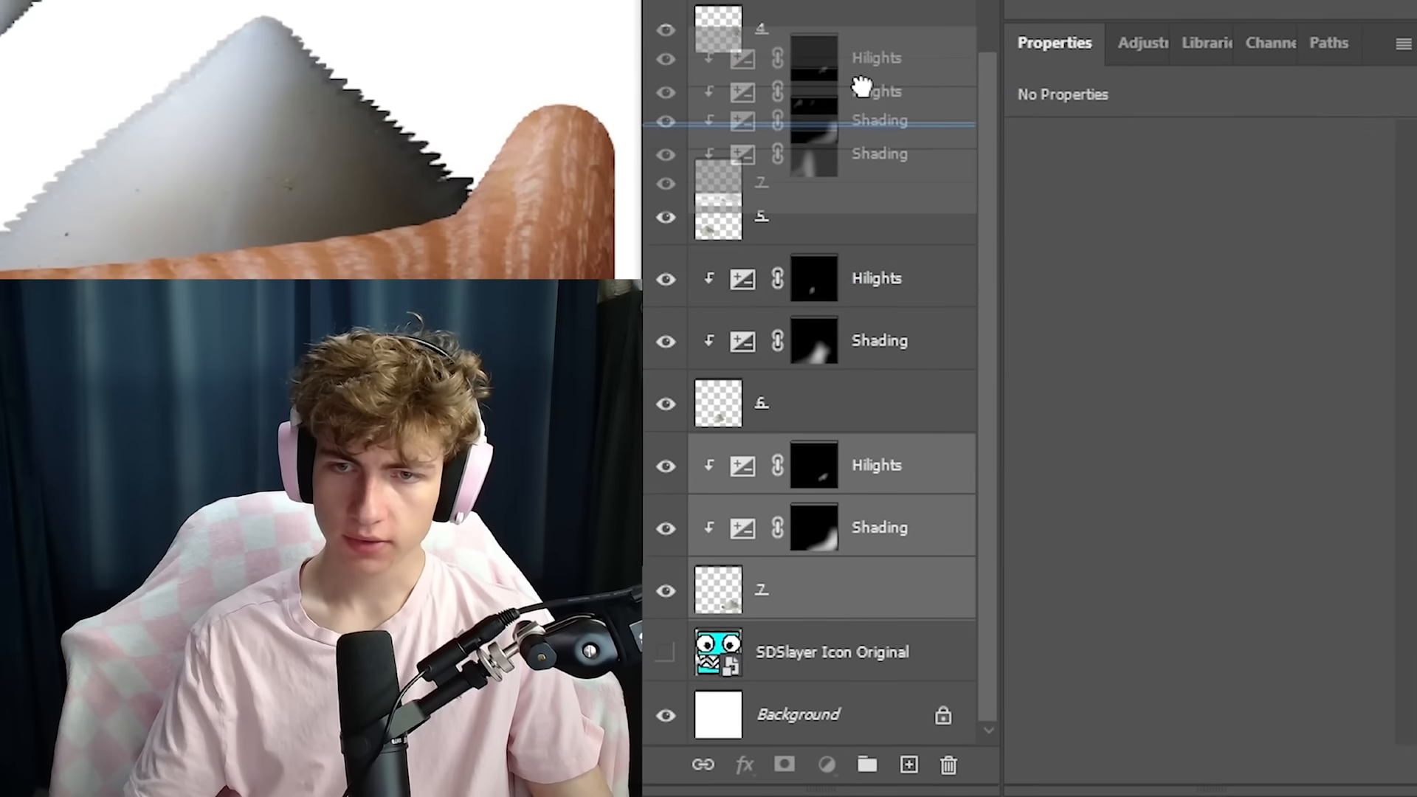
drag(860, 86, 860, 54)
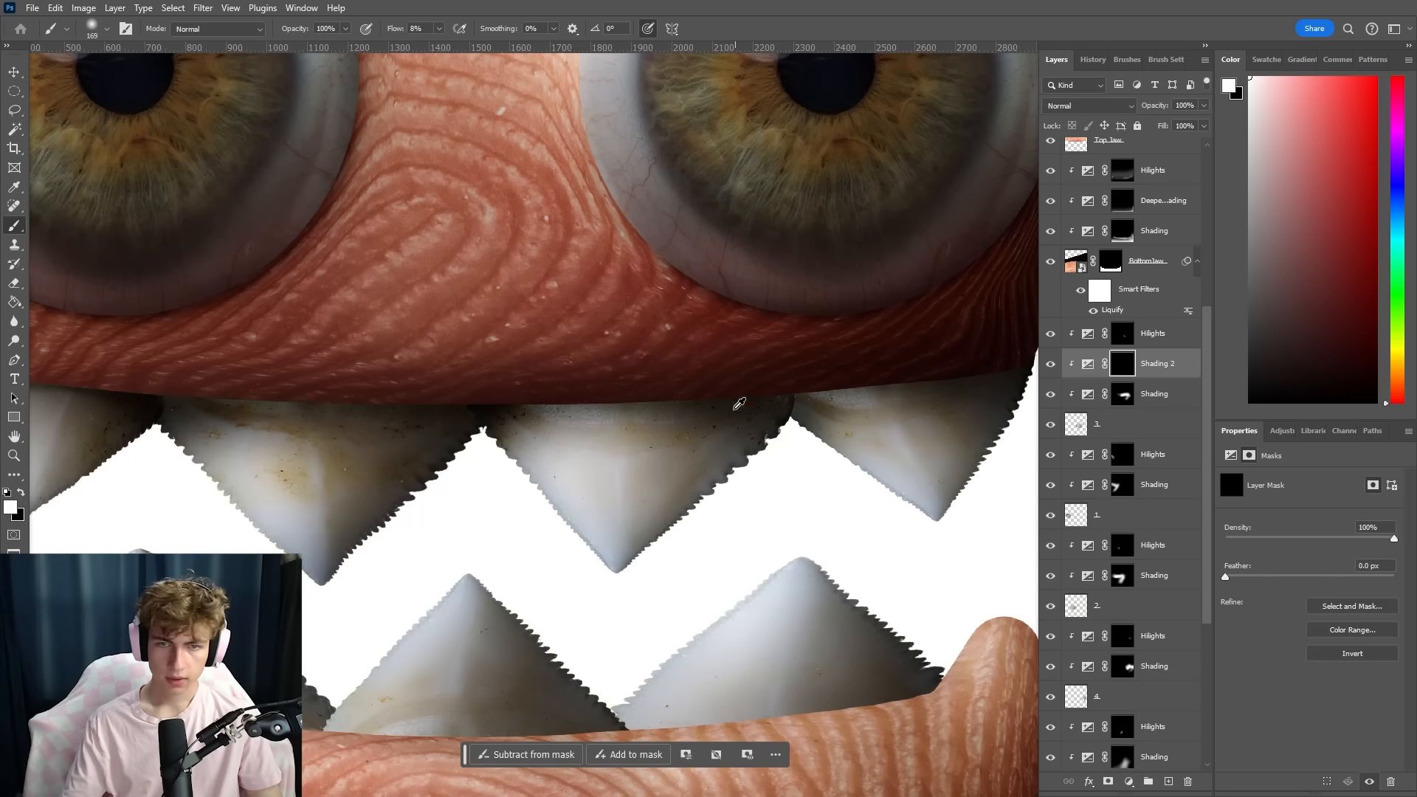
Paint a deeper contact shadow on the Shading 2 mask where the upper teeth meet the top jaw, using a small soft brush
scroll(526, 412, up, 8)
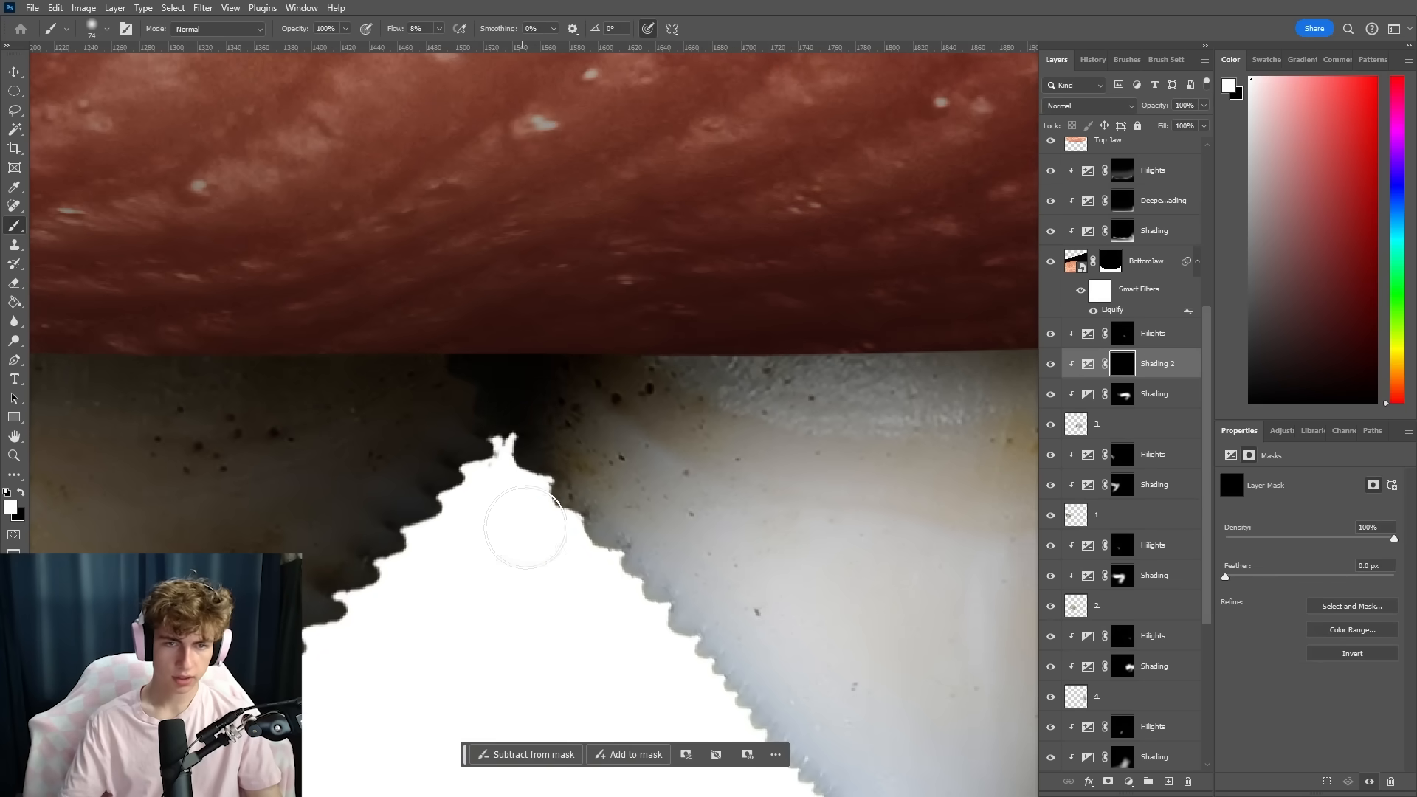
scroll(544, 385, down, 3)
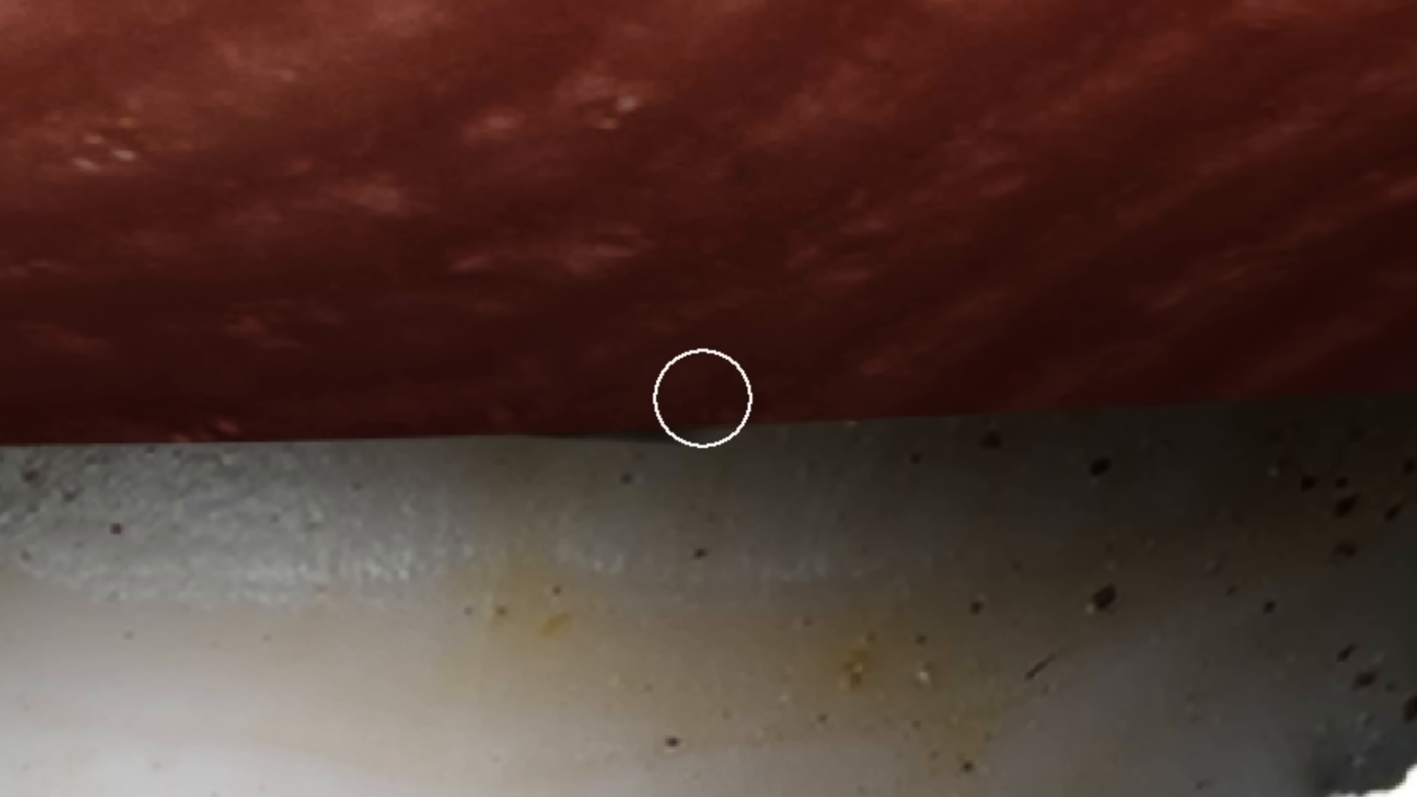
drag(702, 399, 695, 398)
right_click(704, 410)
click(800, 296)
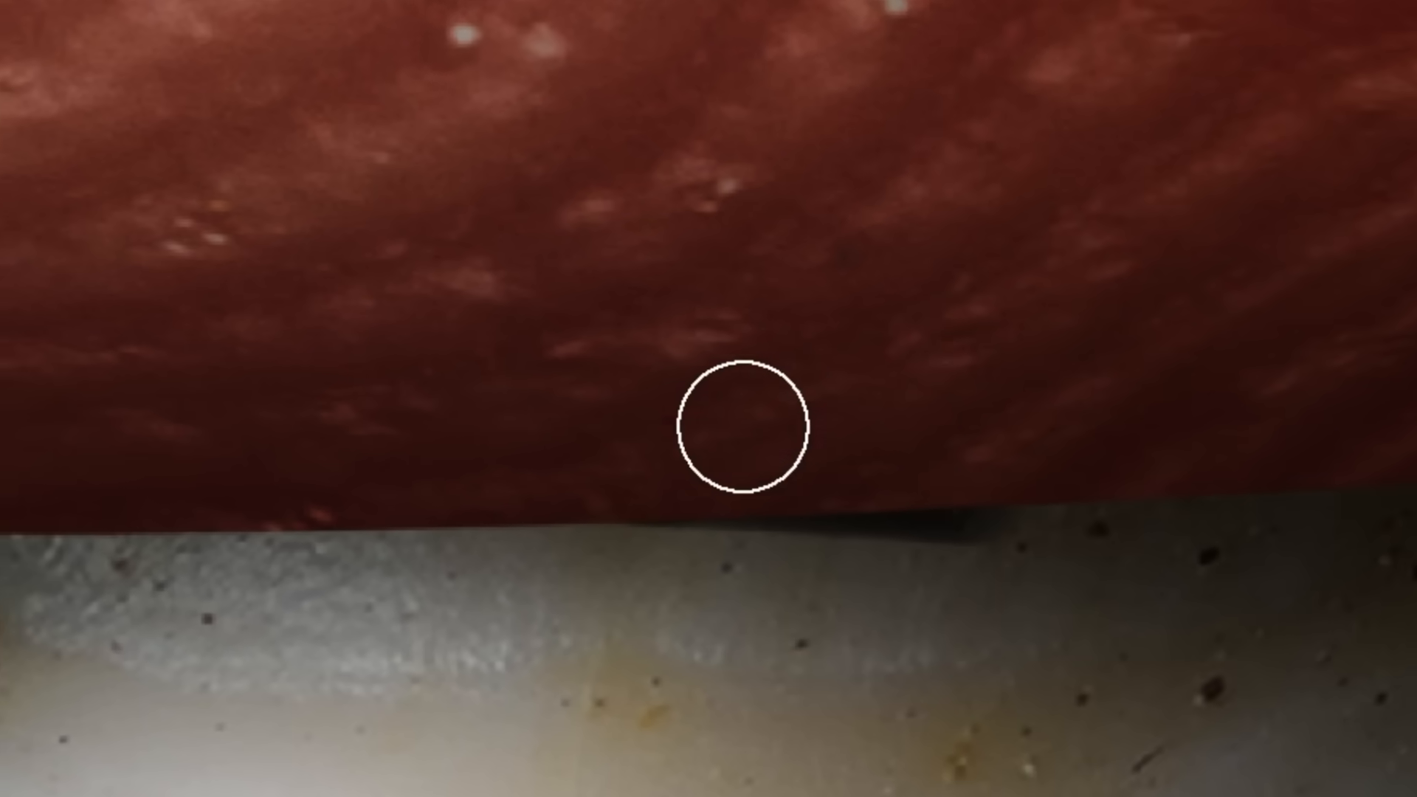
mouse_move(732, 426)
mouse_down()
mouse_move(789, 460)
mouse_move(1192, 477)
mouse_up()
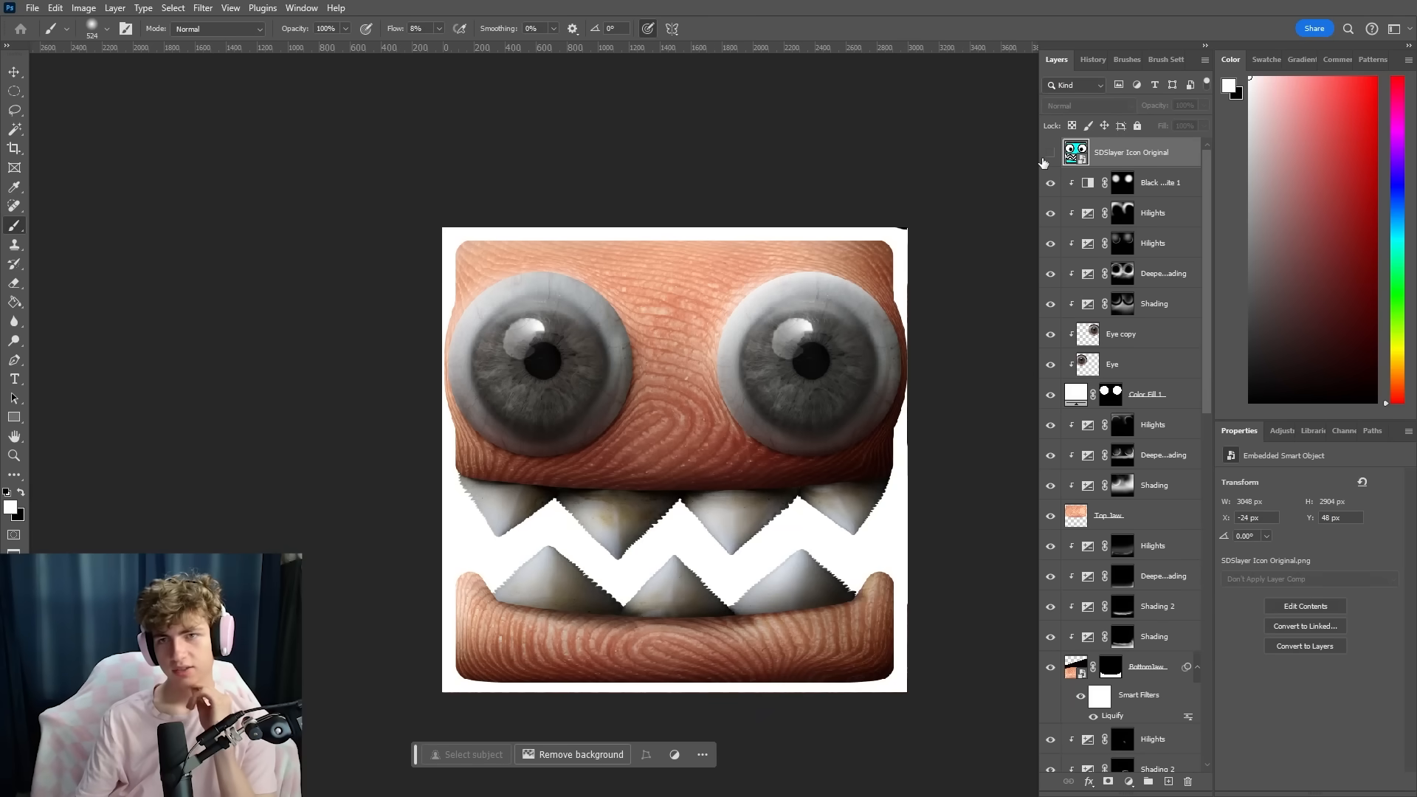
Shift the Eye R texture about 37 px to the right and warp it within the right eyeball
click(1047, 155)
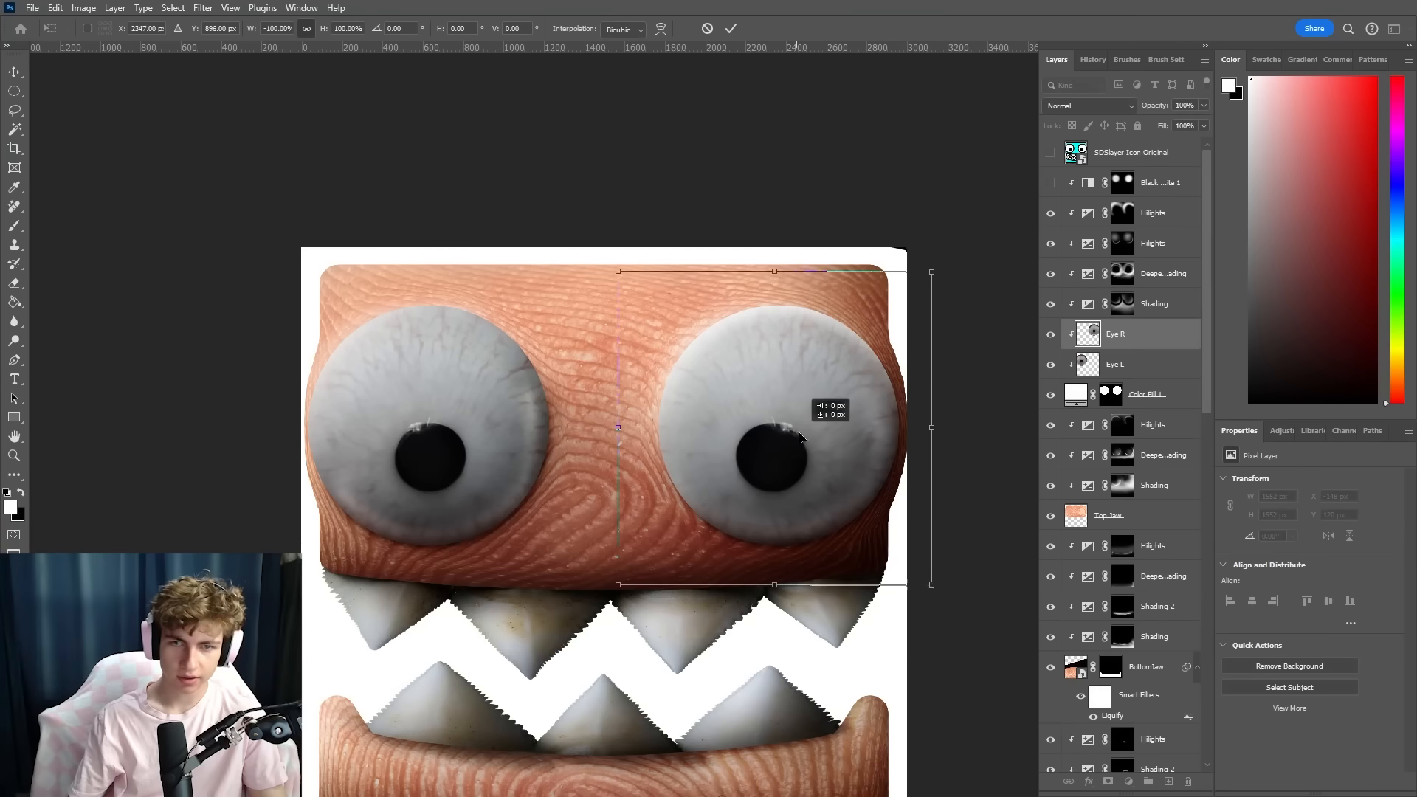
drag(799, 437, 806, 437)
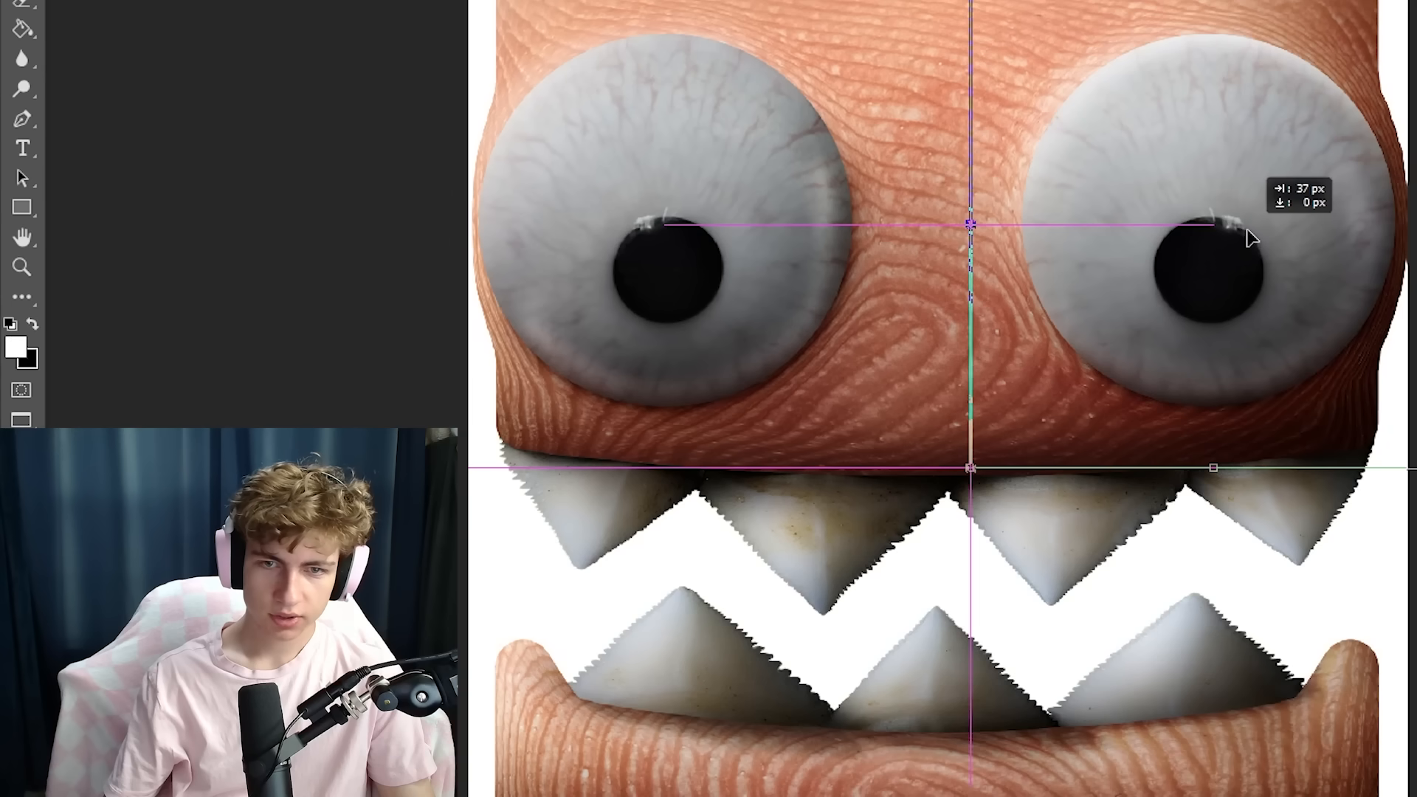
key(Return)
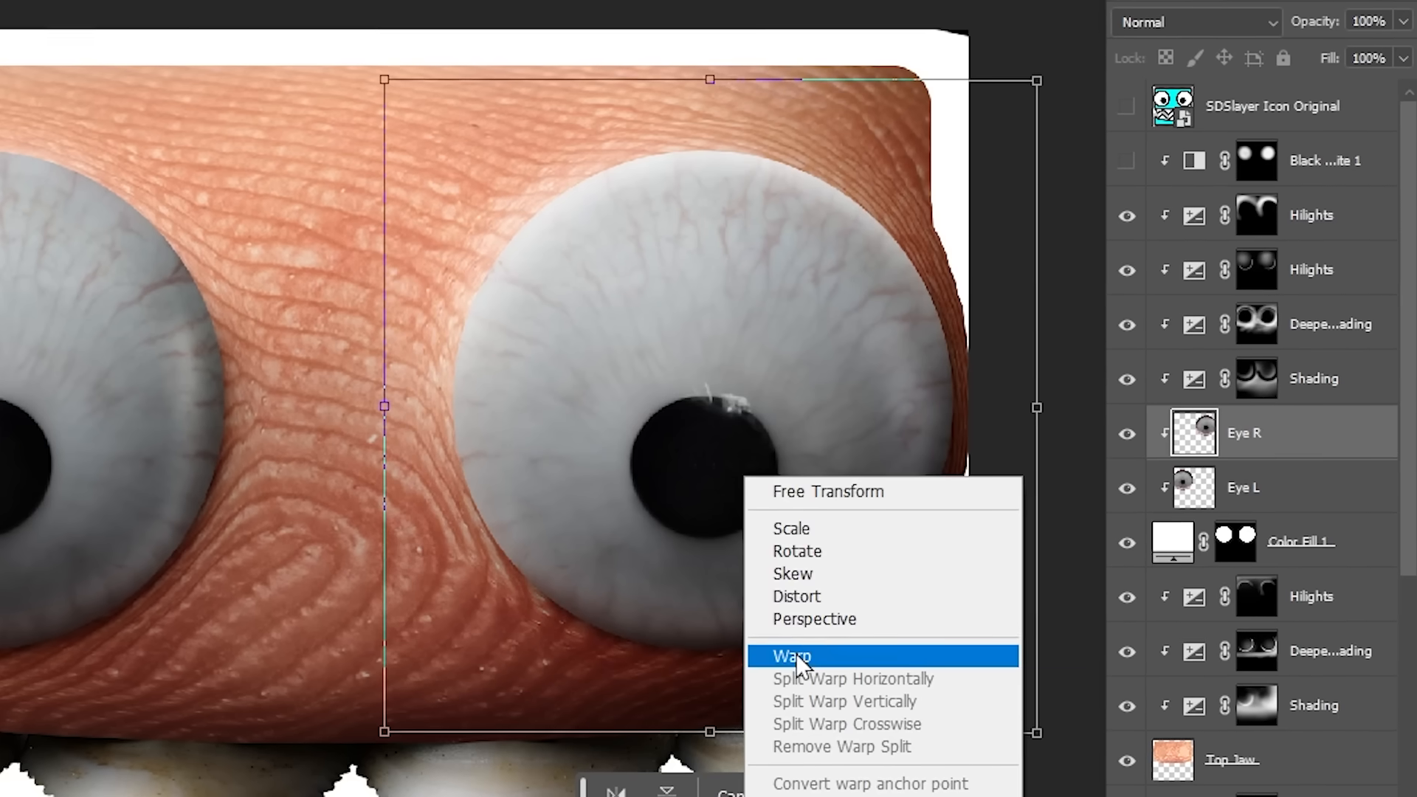
click(800, 654)
drag(544, 569, 463, 572)
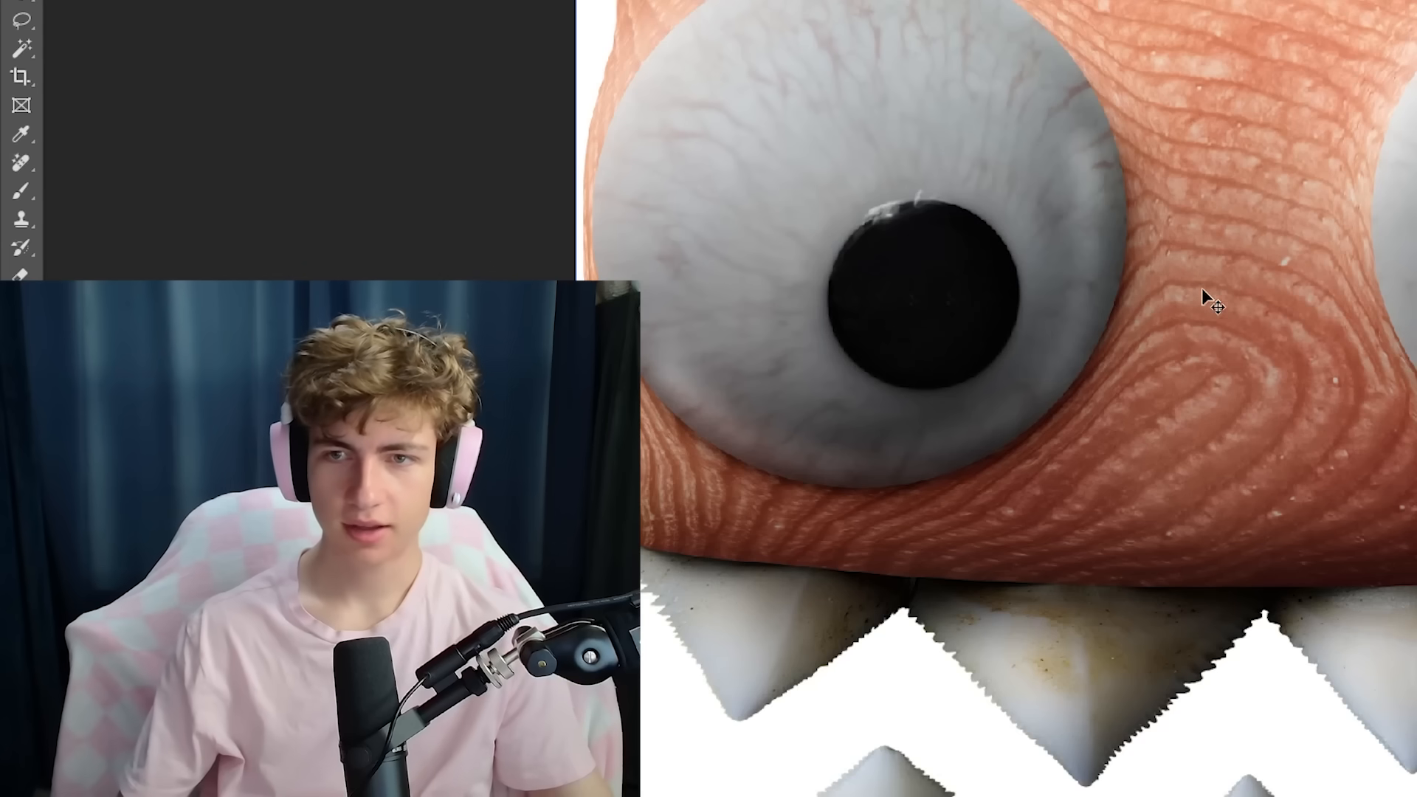
Tint both finger-skin jaws cyan with Solid Color fill layers clipped above their highlights
drag(1201, 287, 1058, 224)
scroll(1100, 253, down, 4)
drag(1365, 244, 1287, 264)
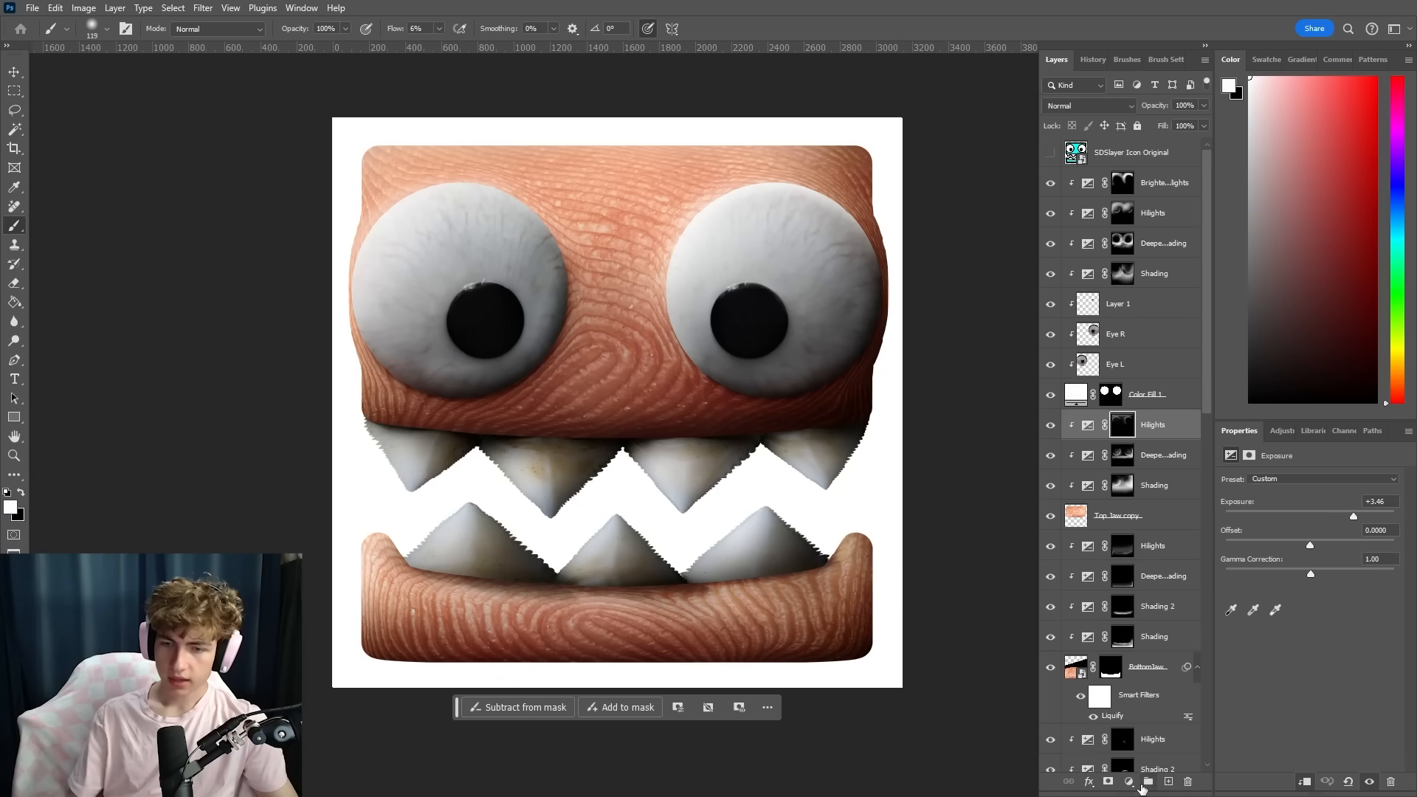
click(1128, 782)
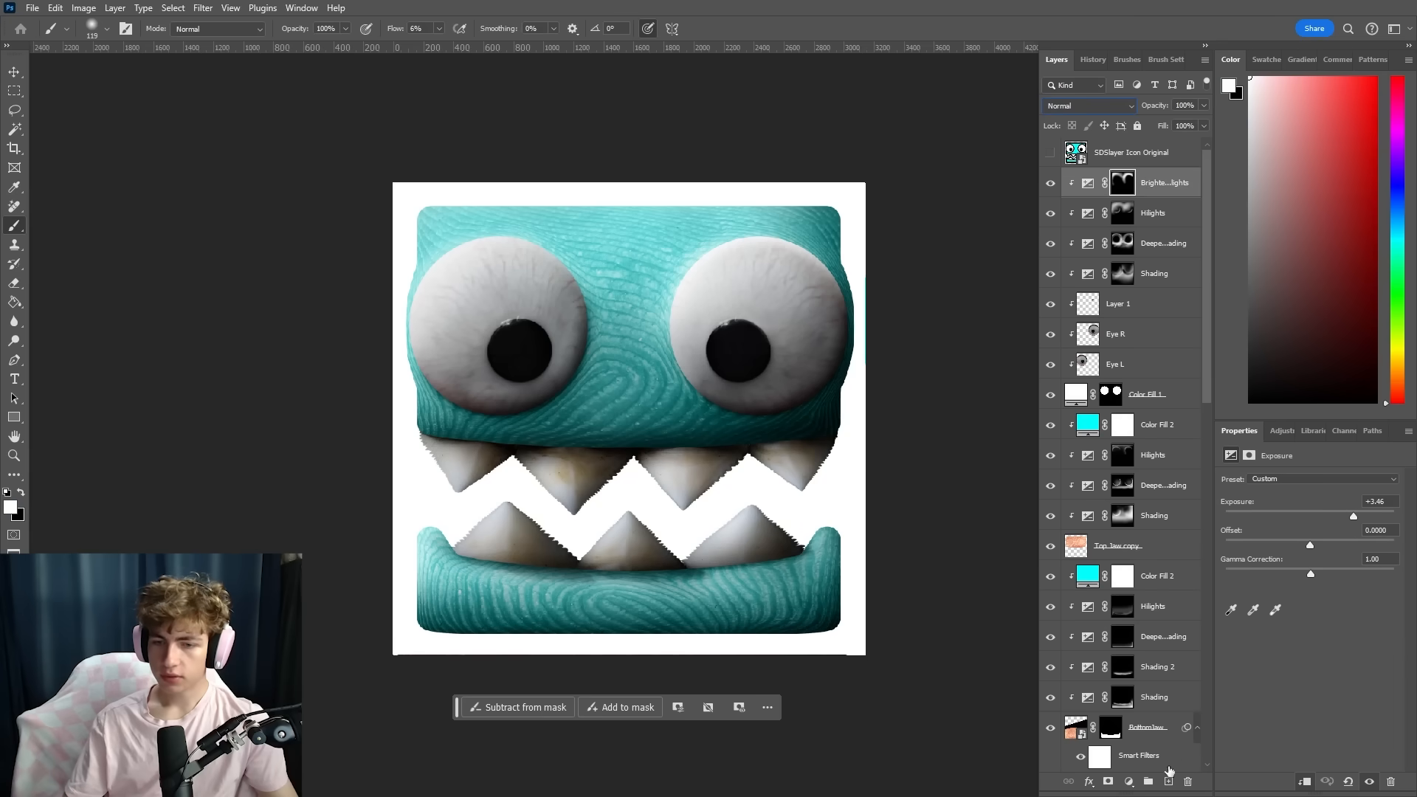
Add a Black & White adjustment clipped to the eyes, with Reds set to -38
click(1130, 780)
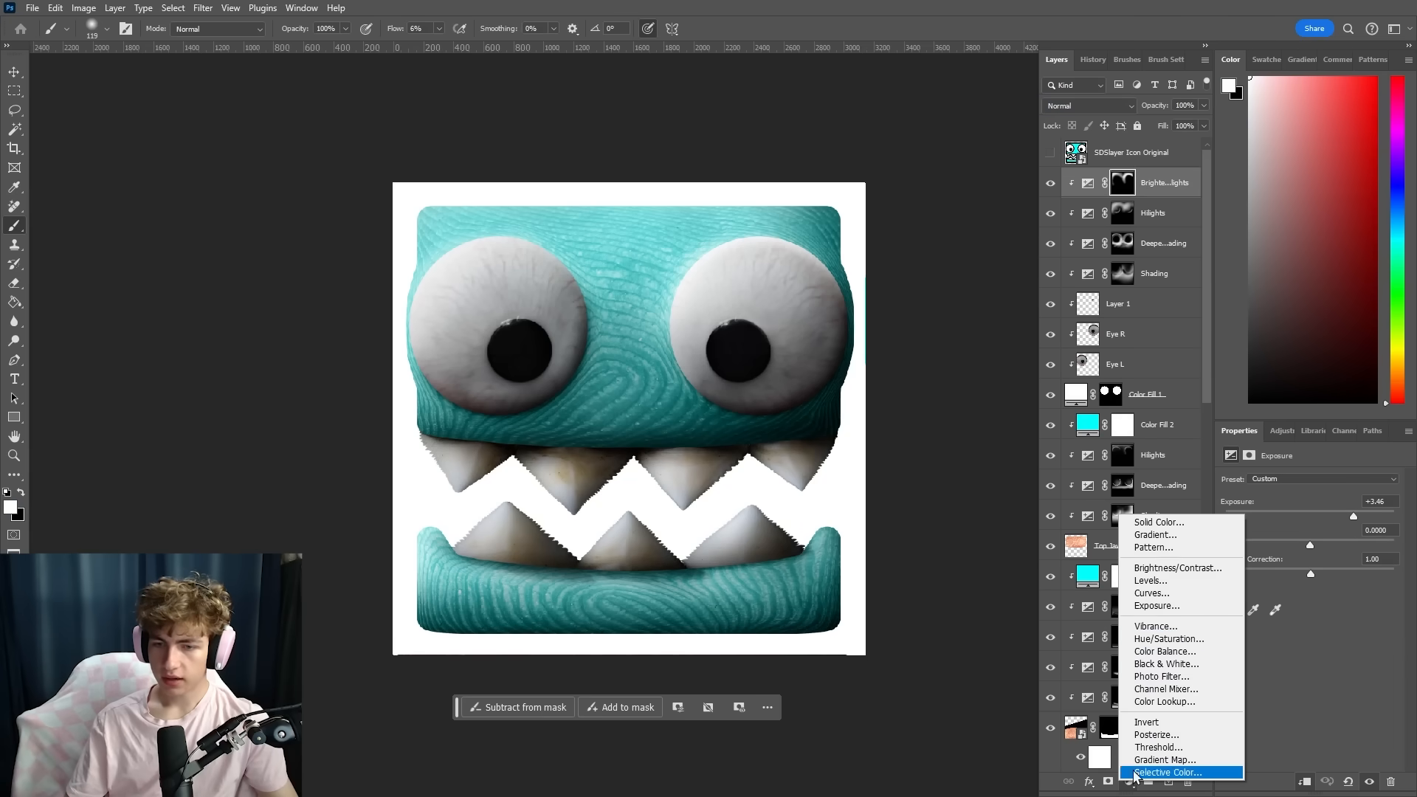
click(1166, 664)
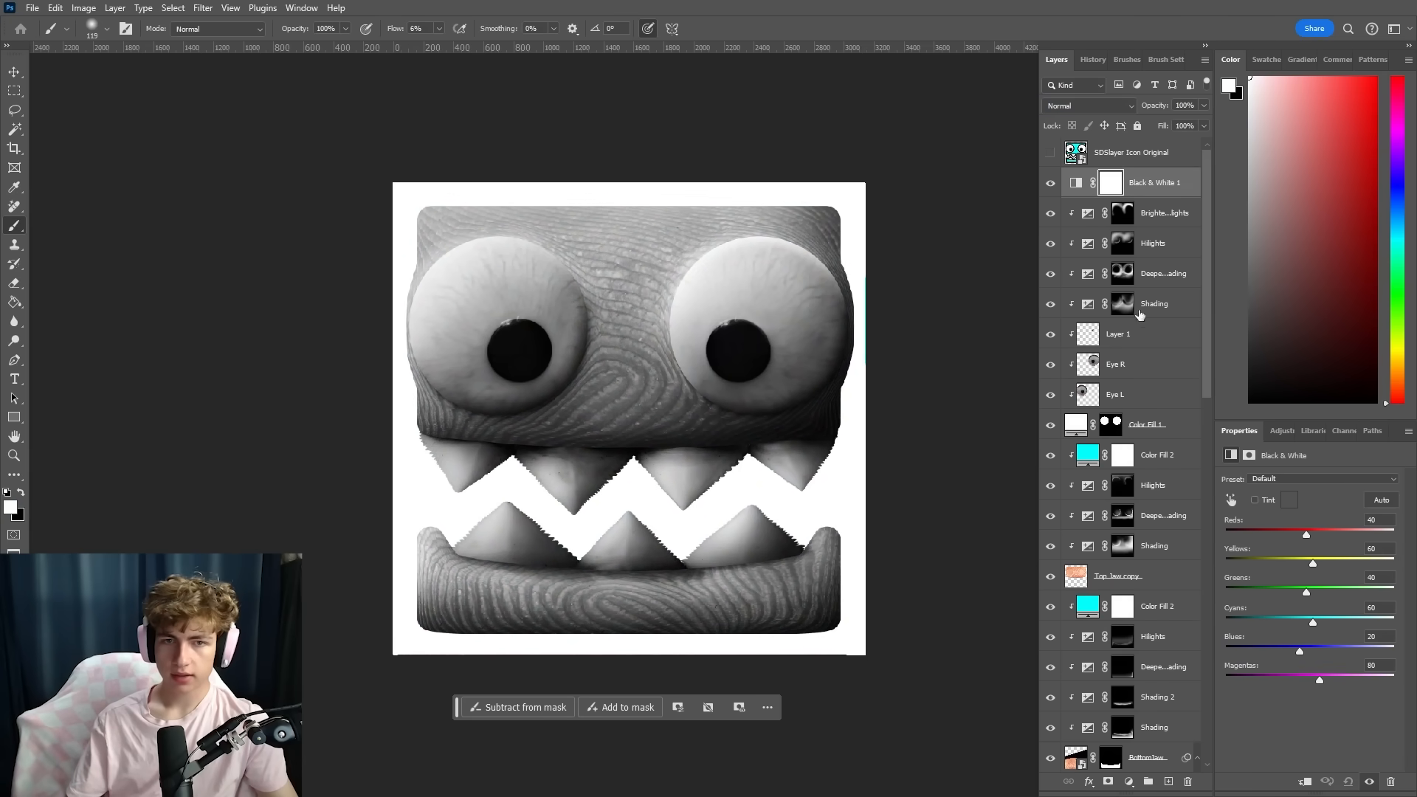
drag(1305, 534, 1299, 534)
scroll(495, 244, up, 5)
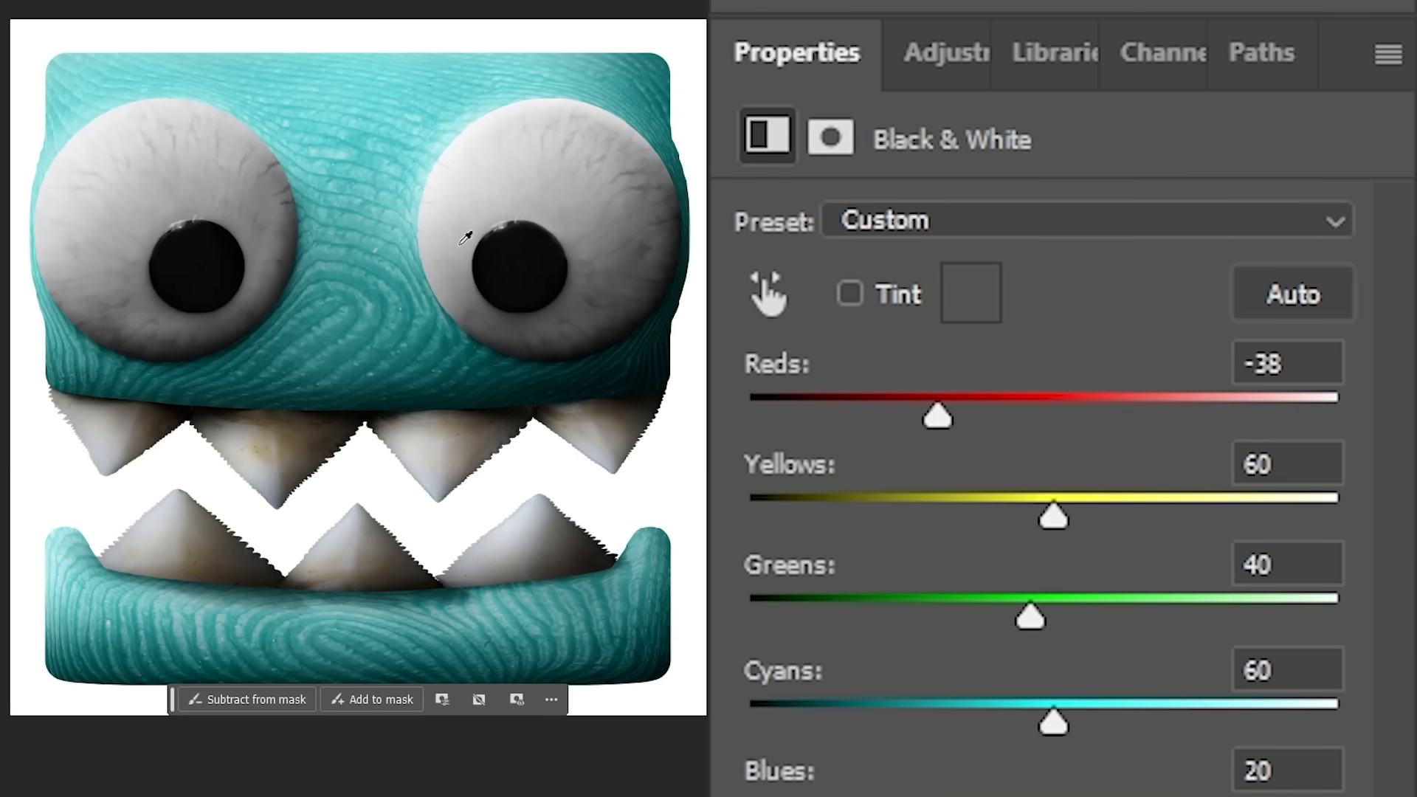
Group the tooth layers with their adjustments and clip a Black & White adjustment to the group
scroll(238, 179, down, 1)
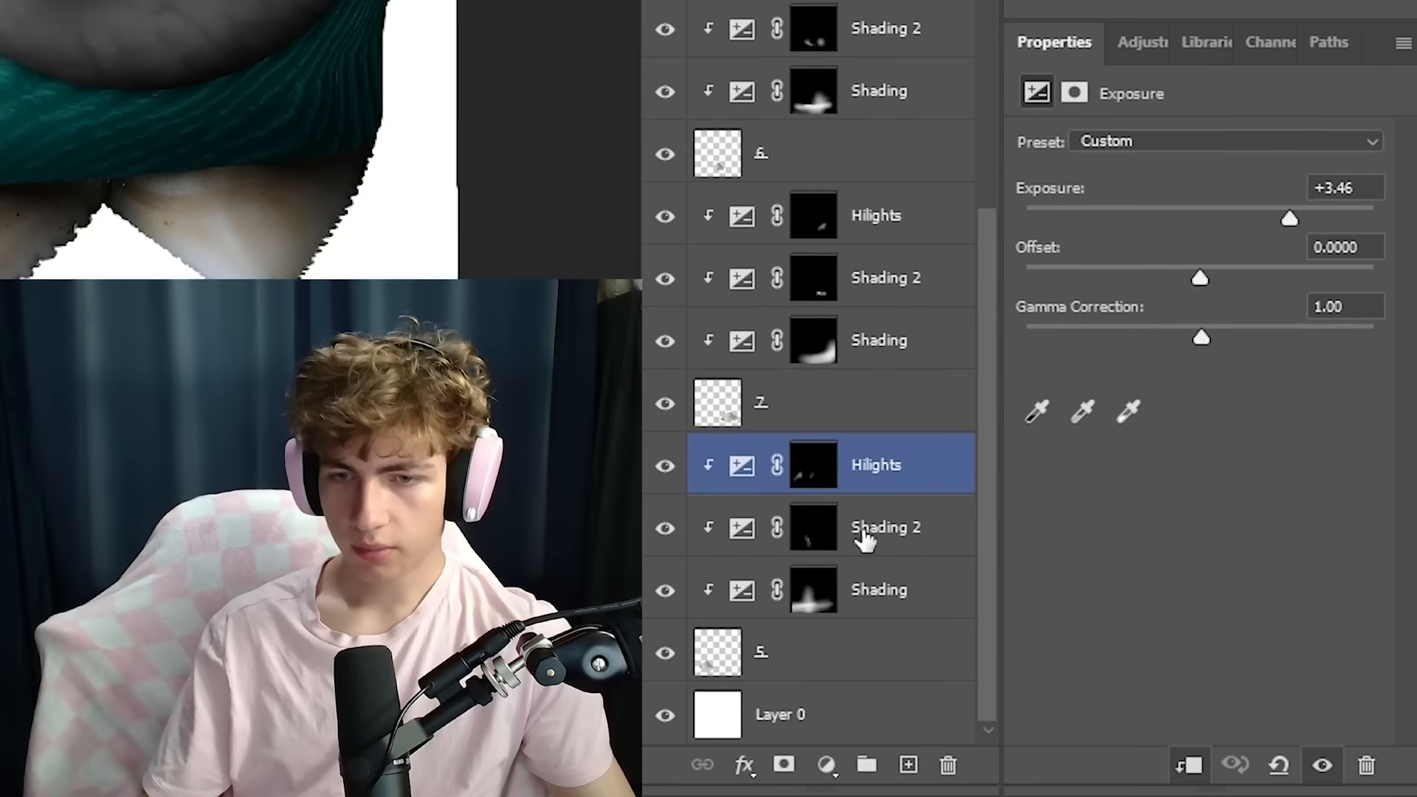
click(871, 590)
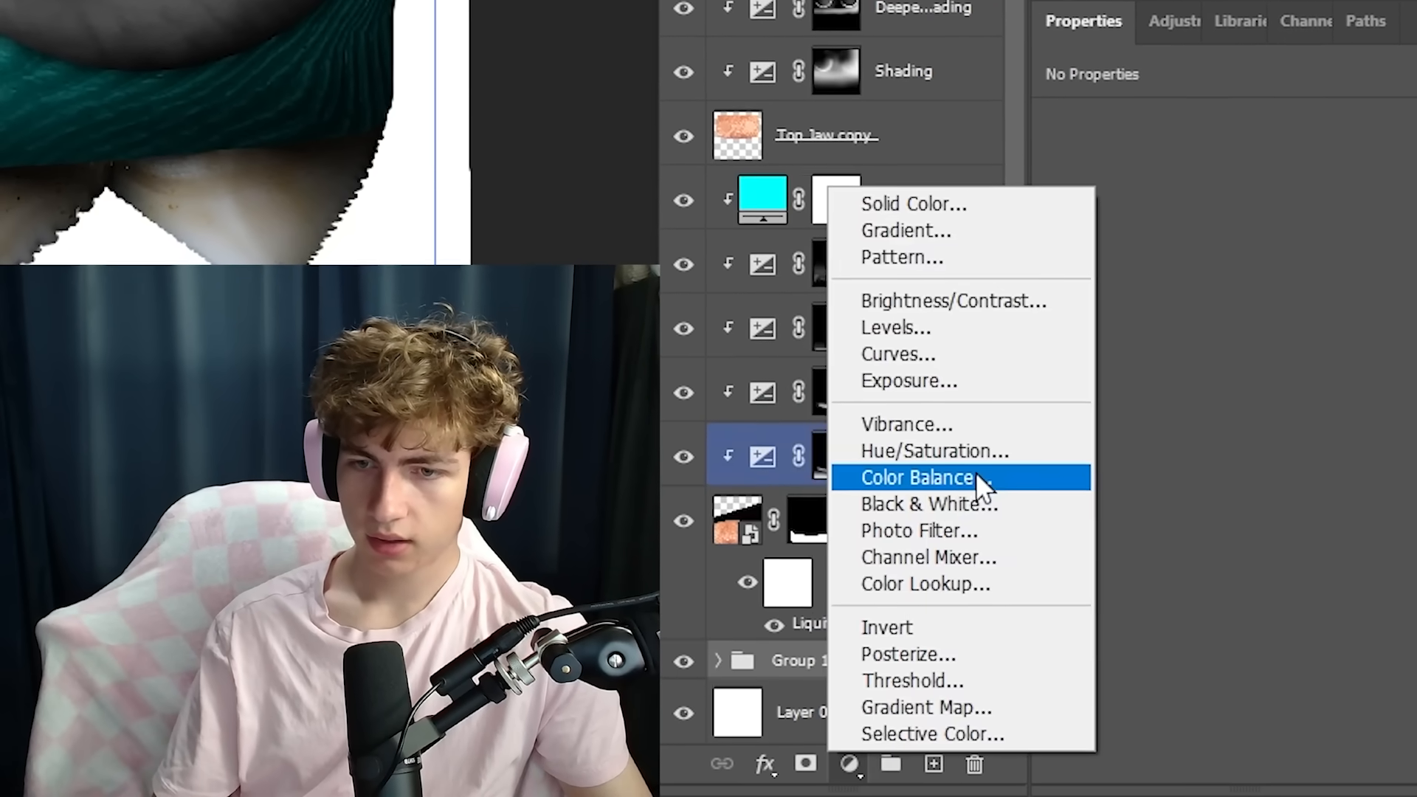
click(970, 502)
alt+click(871, 637)
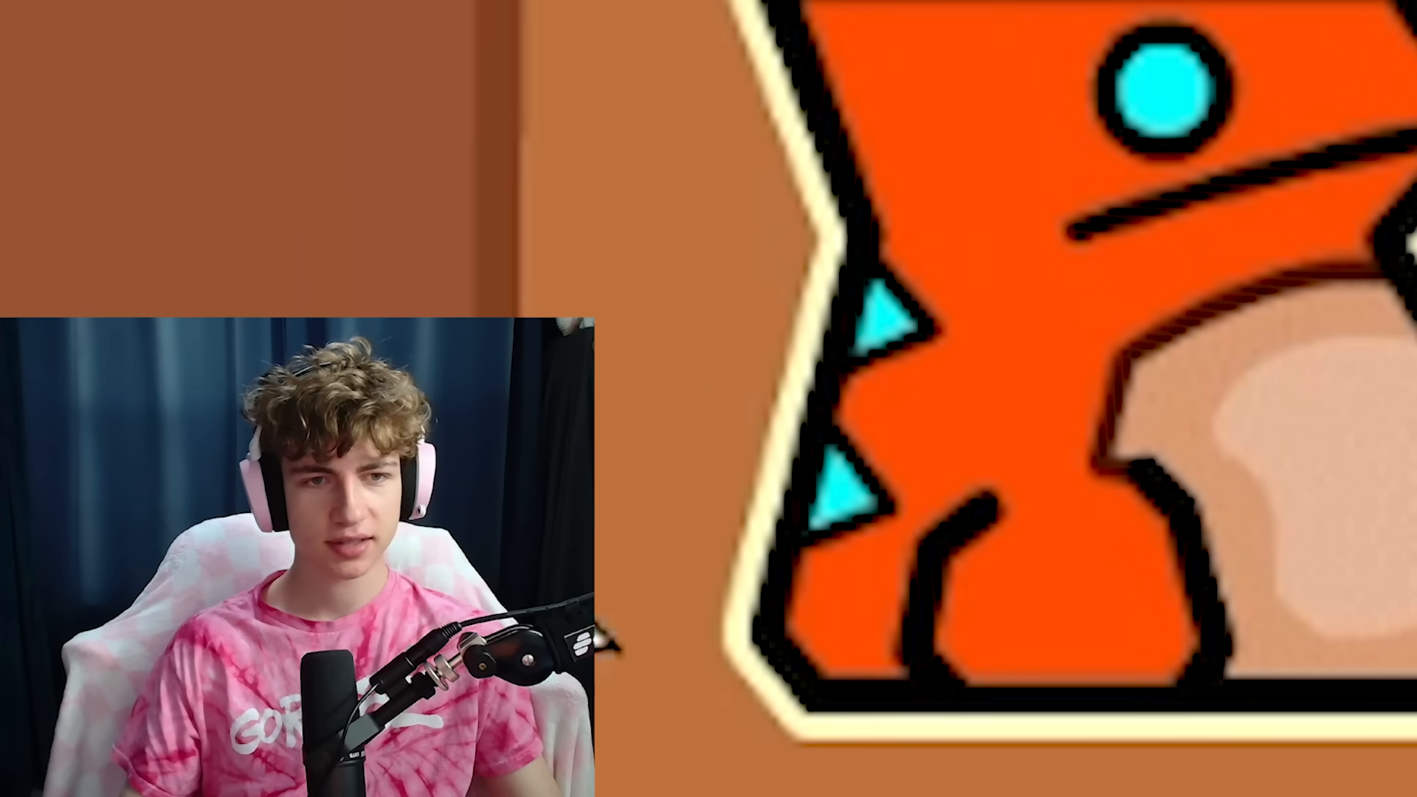
Switch to Adobe Stock and search its images for "animal eye"
double_click(351, 190)
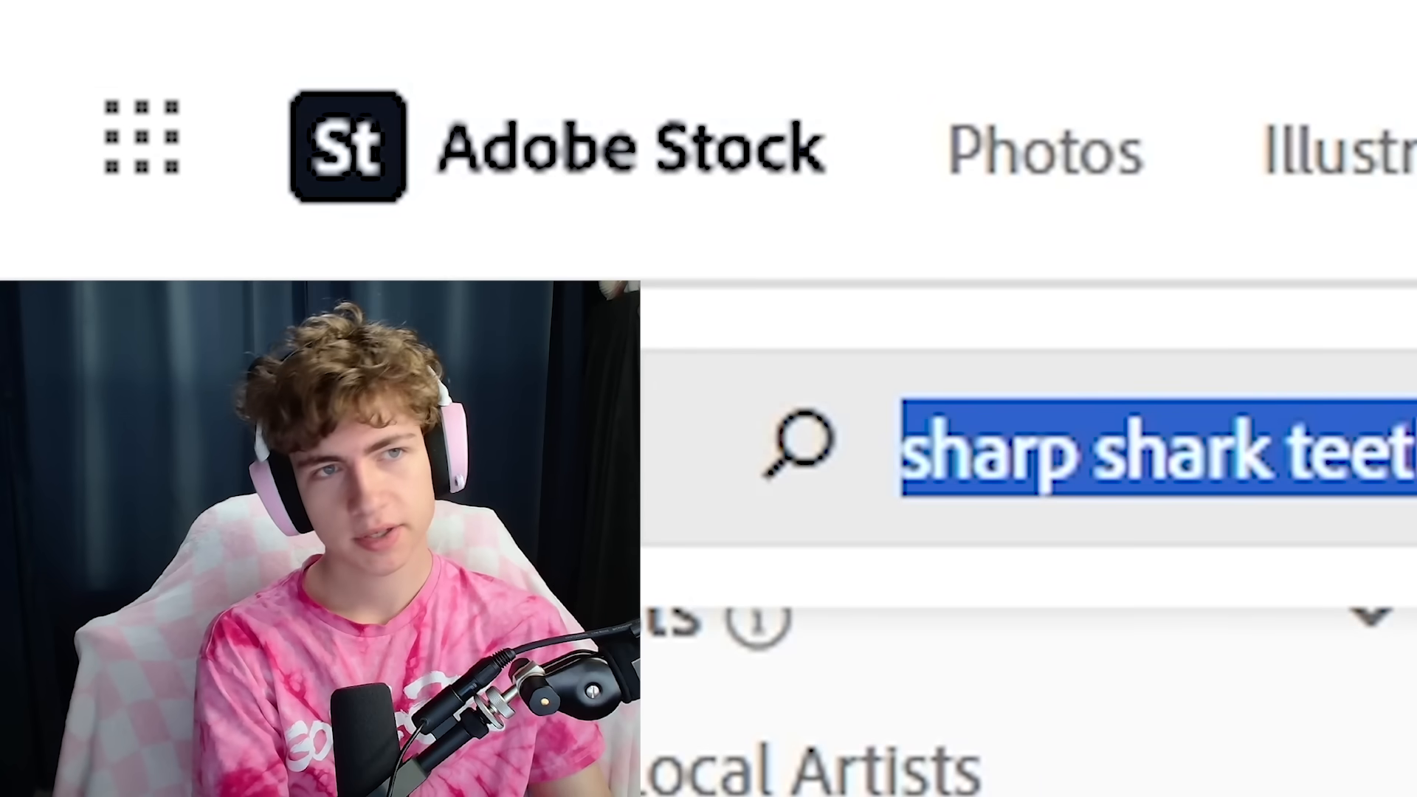
text(eye)
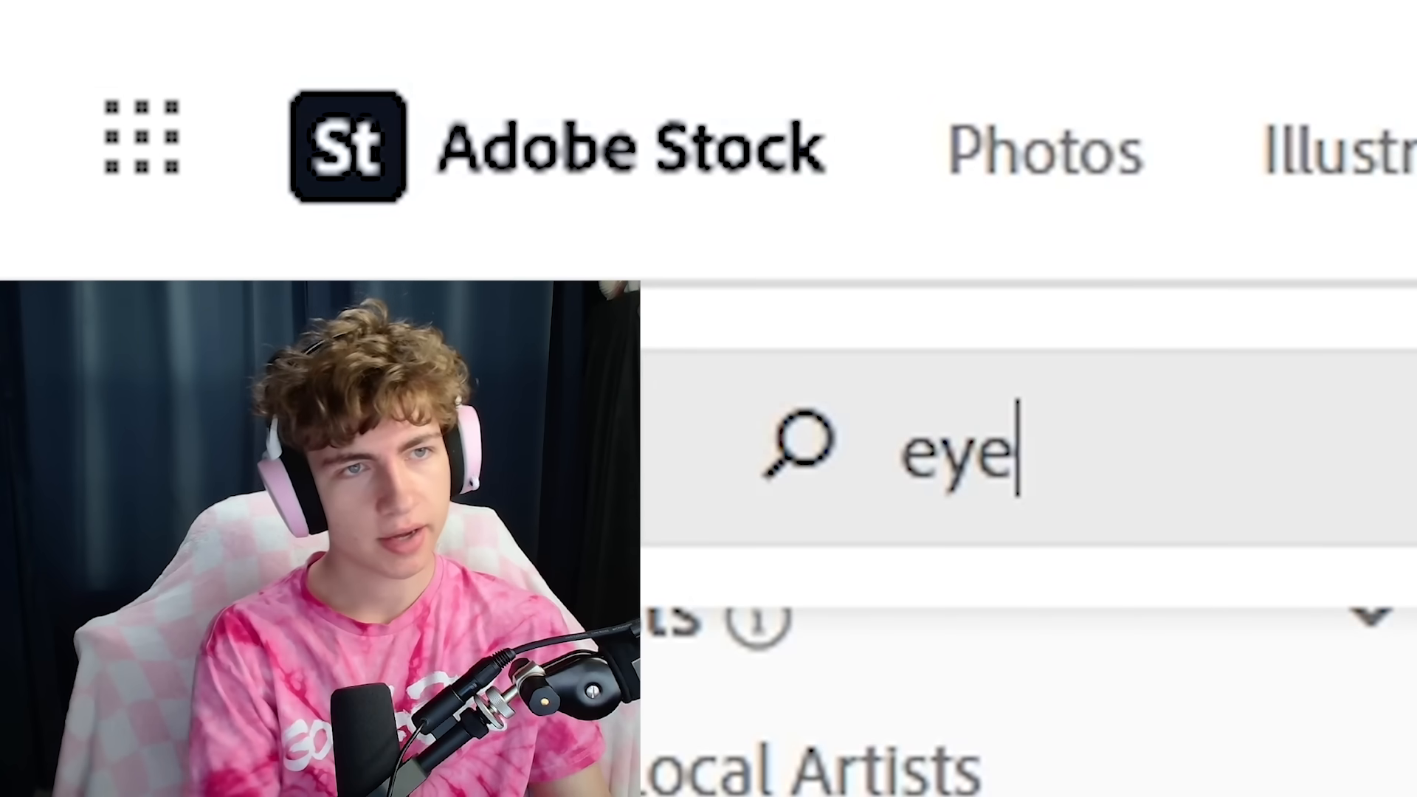
key(Home)
text(anima;)
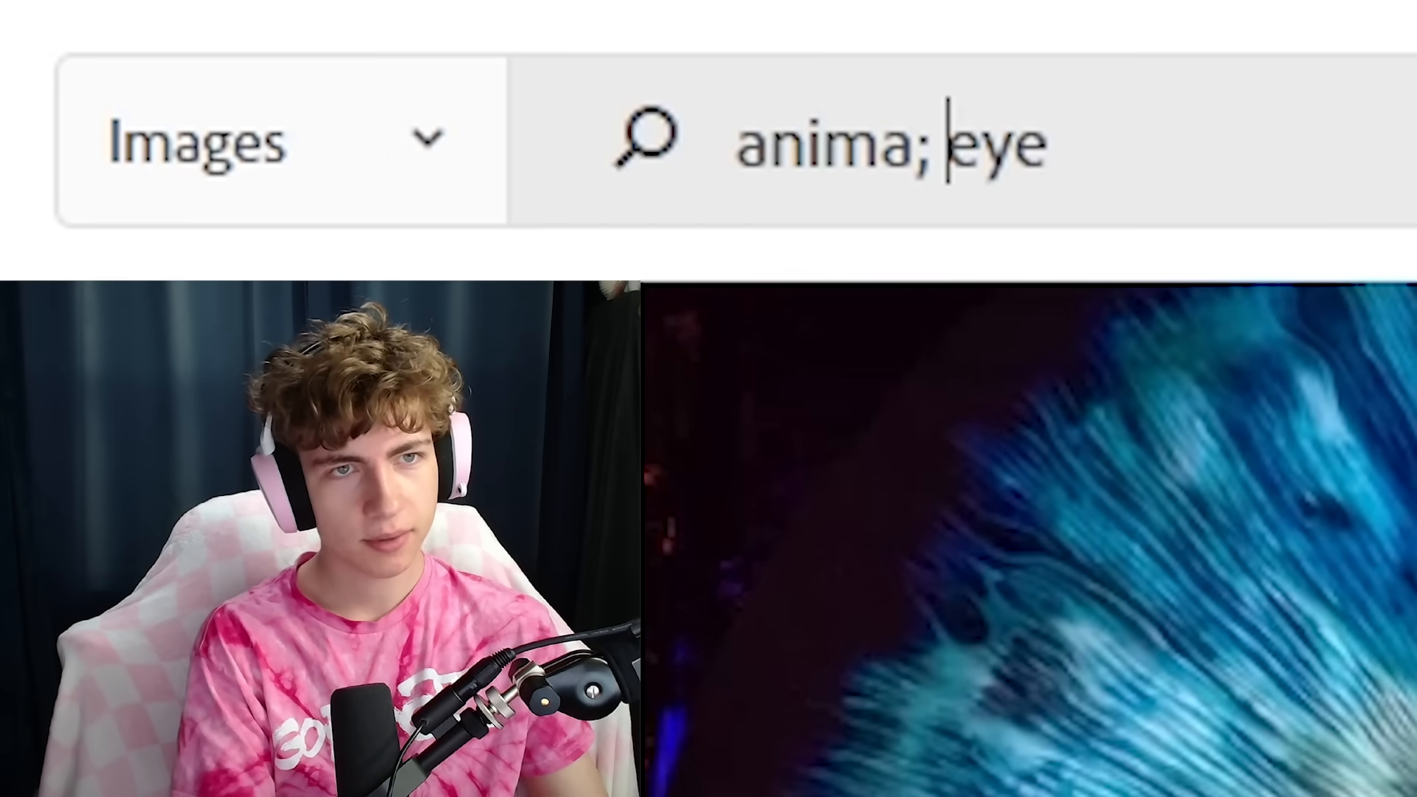
key(BackSpace)
key(BackSpace)
text(l)
key(Return)
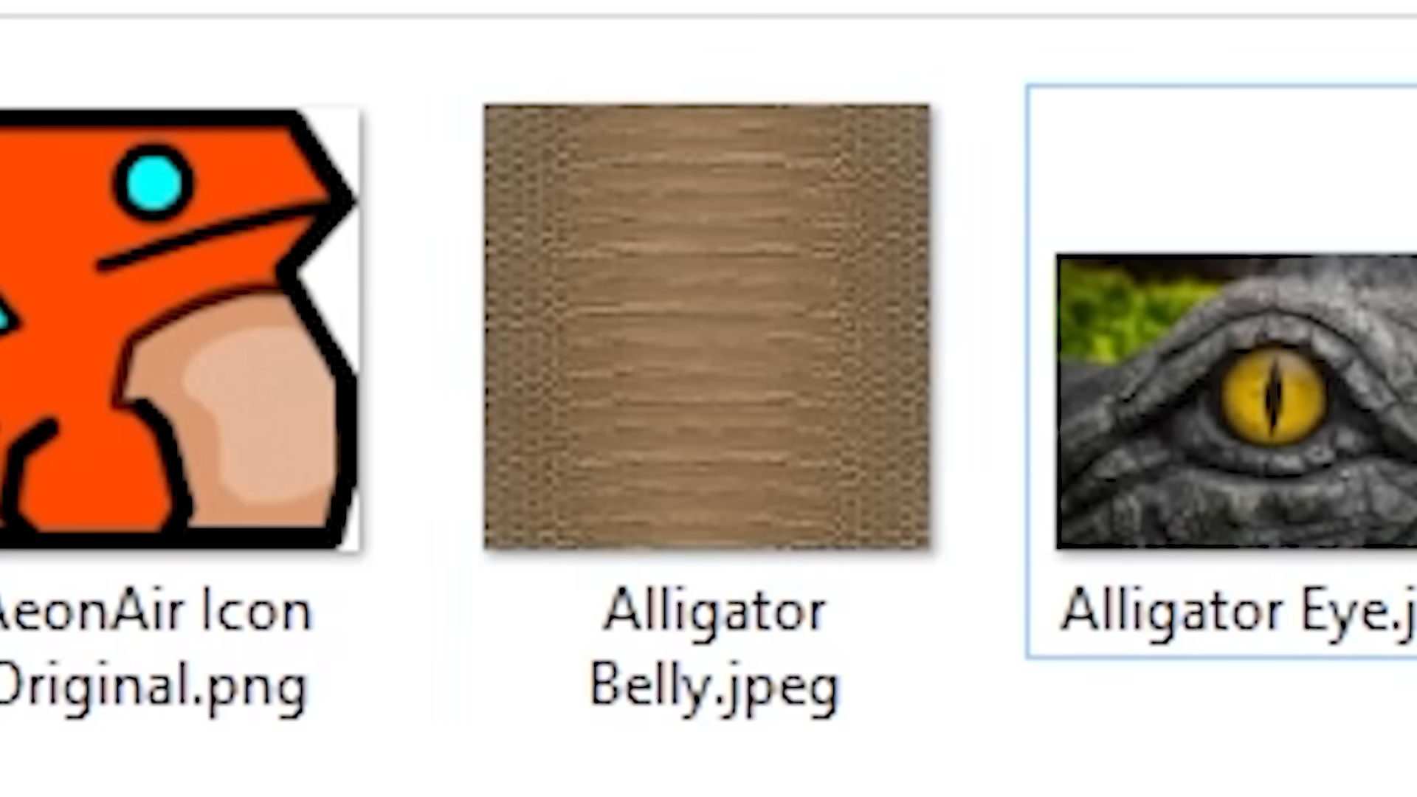
Place Alligator Belly.jpeg and Alligator Eye.jpeg into the AeonAir icon document in Photoshop
ctrl+click(721, 300)
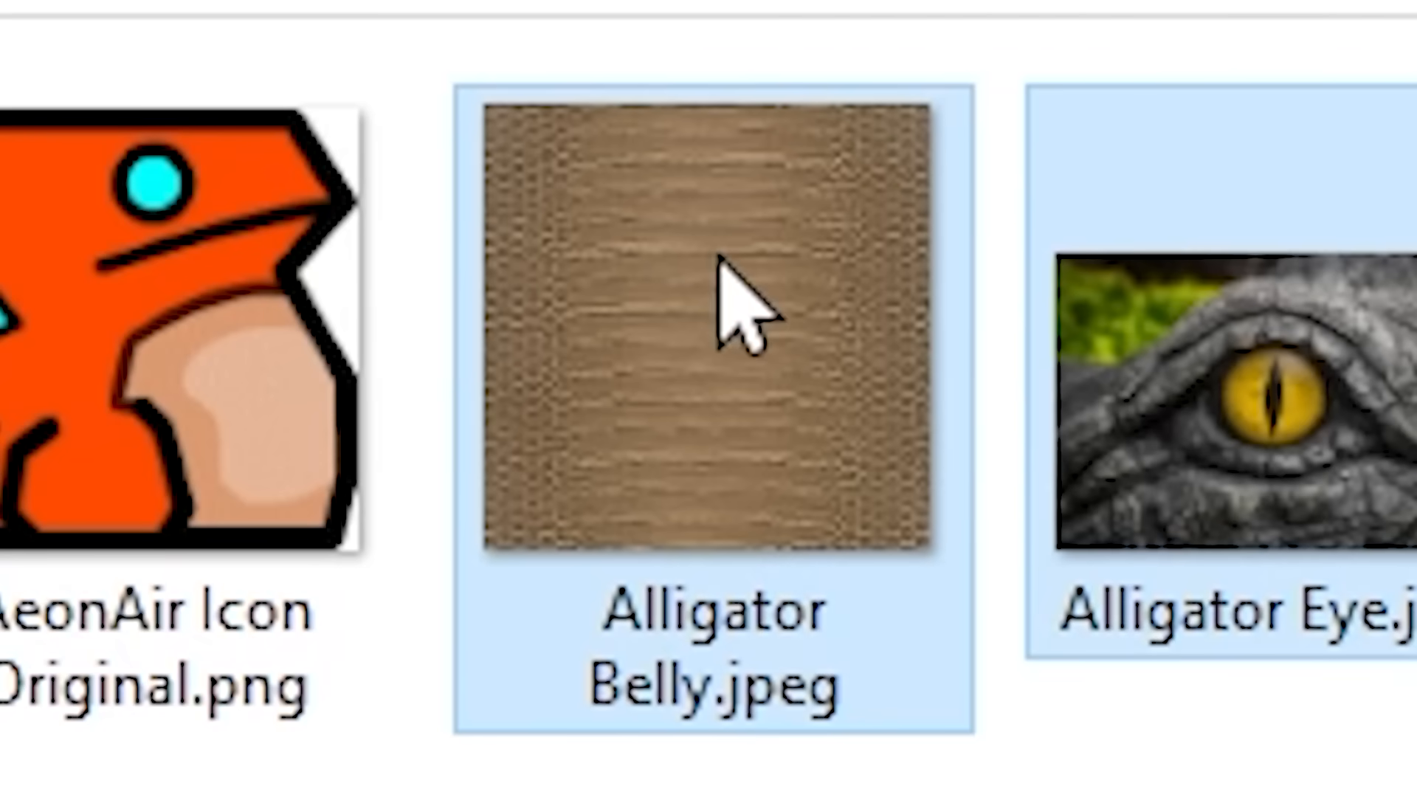
drag(721, 300, 721, 442)
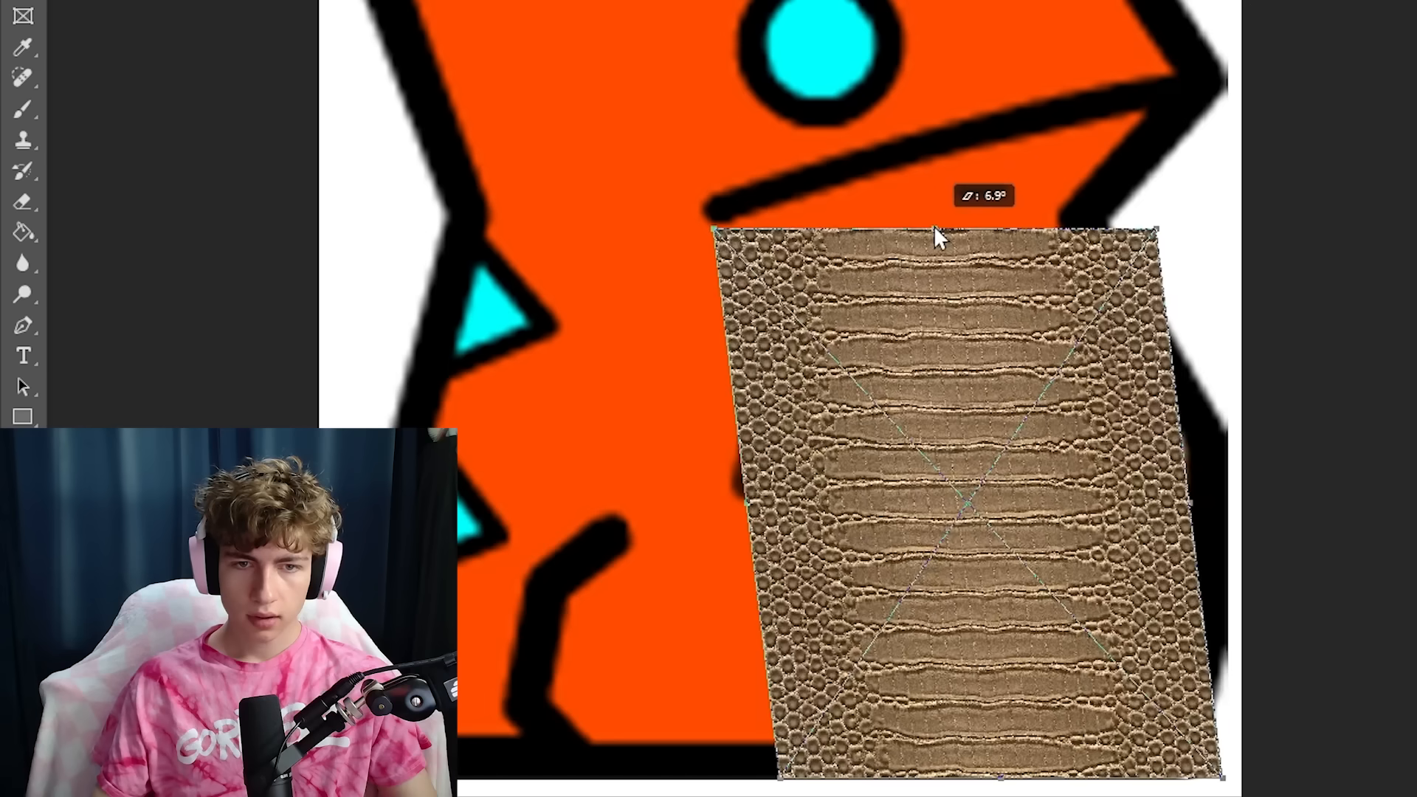
Warp the Alligator Belly texture into a curve over the icon's belly and add a layer mask to it
right_click(943, 443)
click(942, 399)
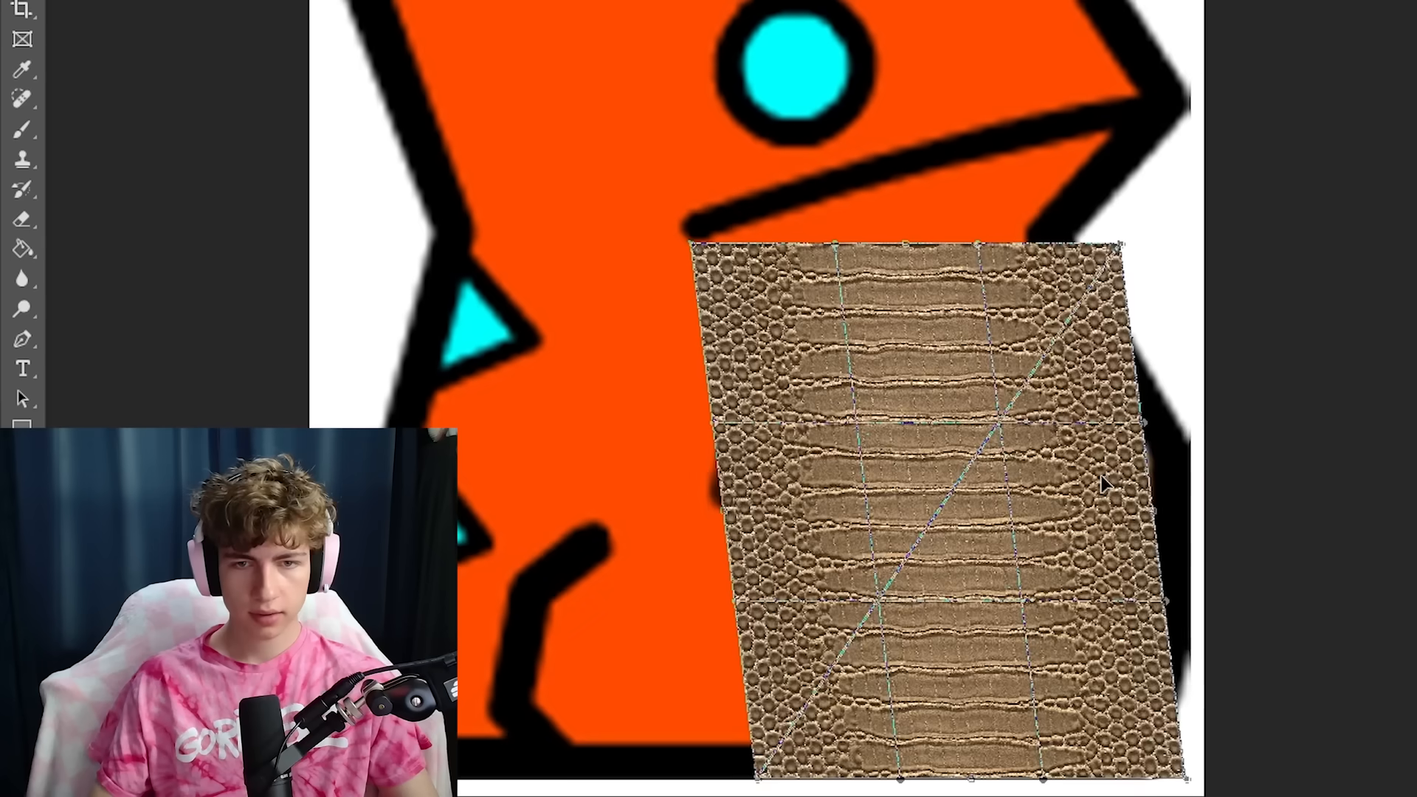
drag(1105, 483, 1163, 478)
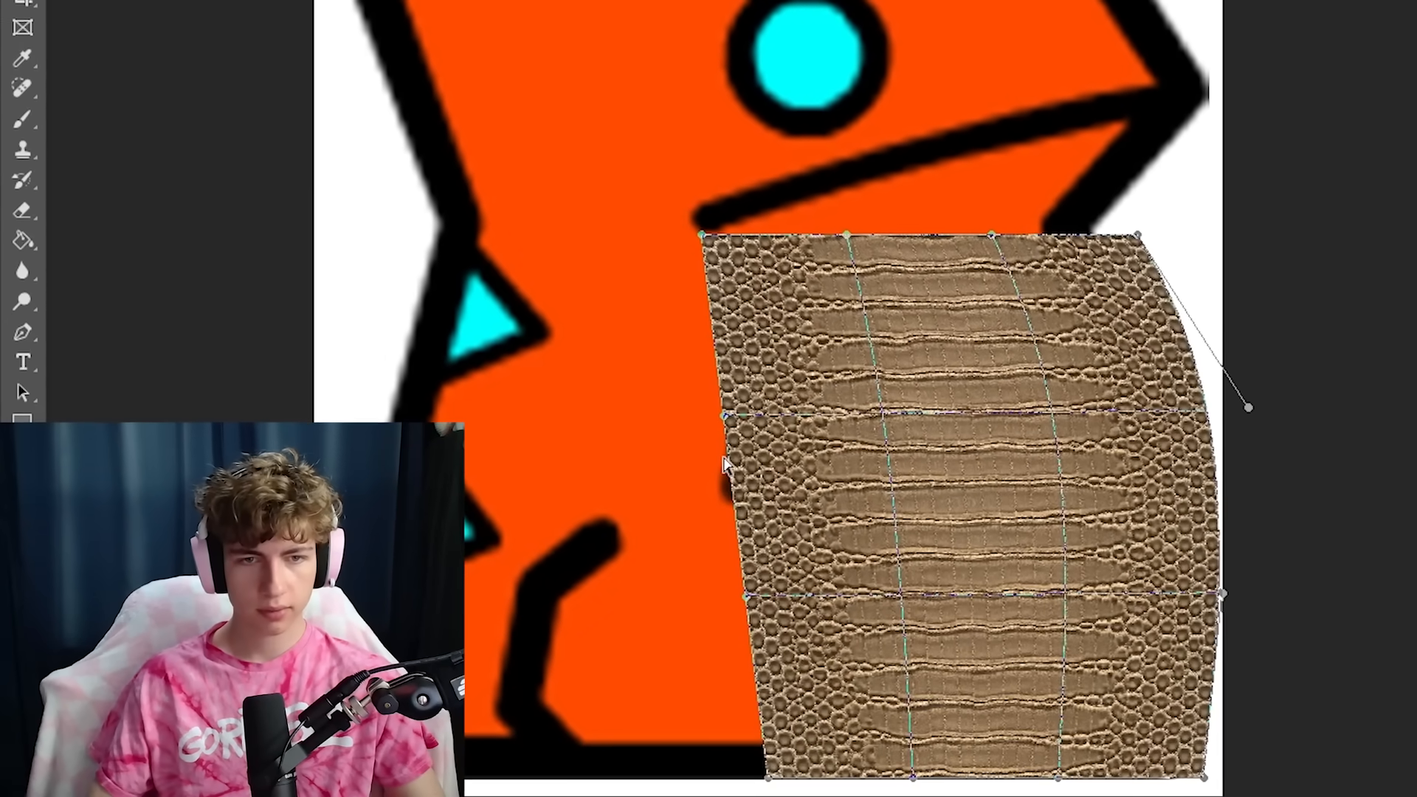
drag(727, 464, 771, 457)
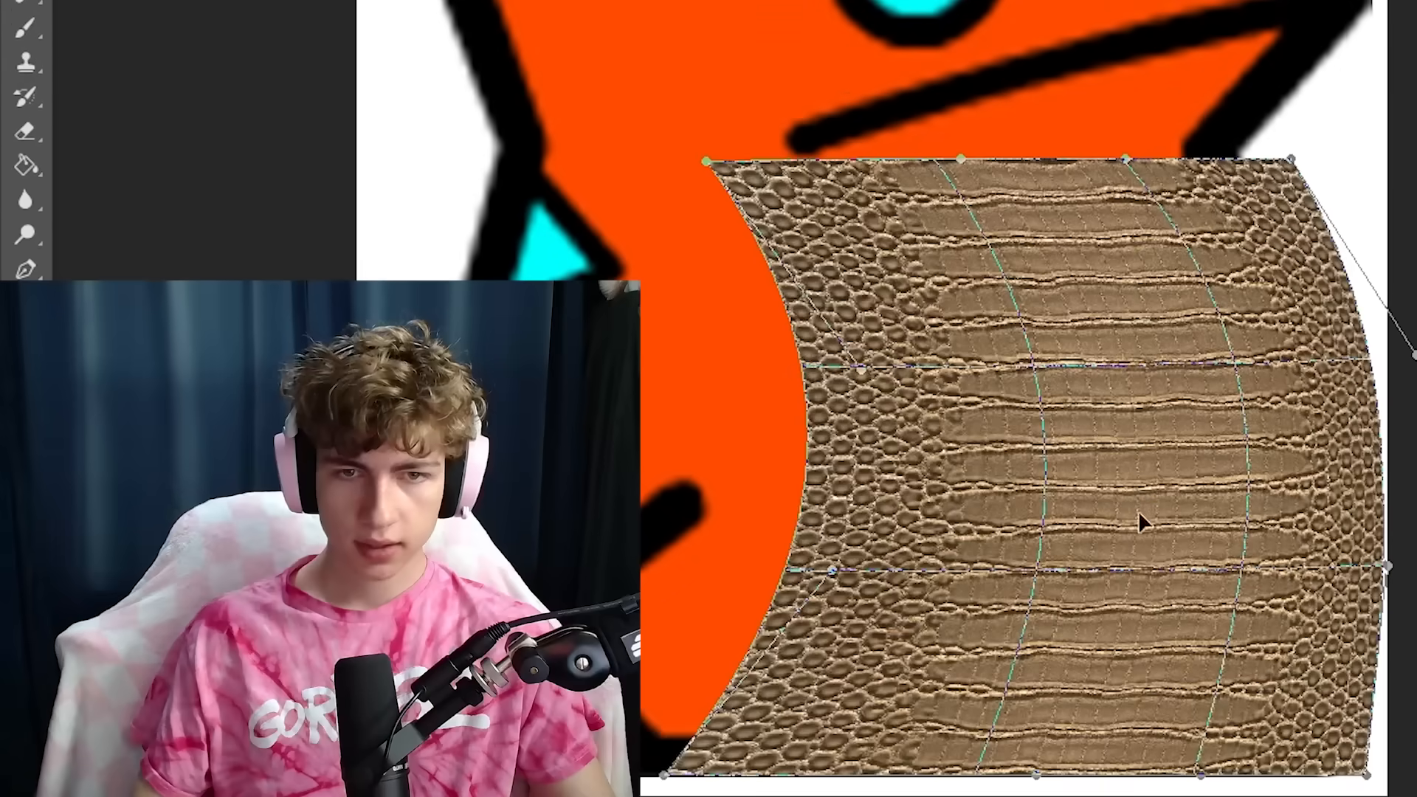
drag(1088, 596, 1097, 597)
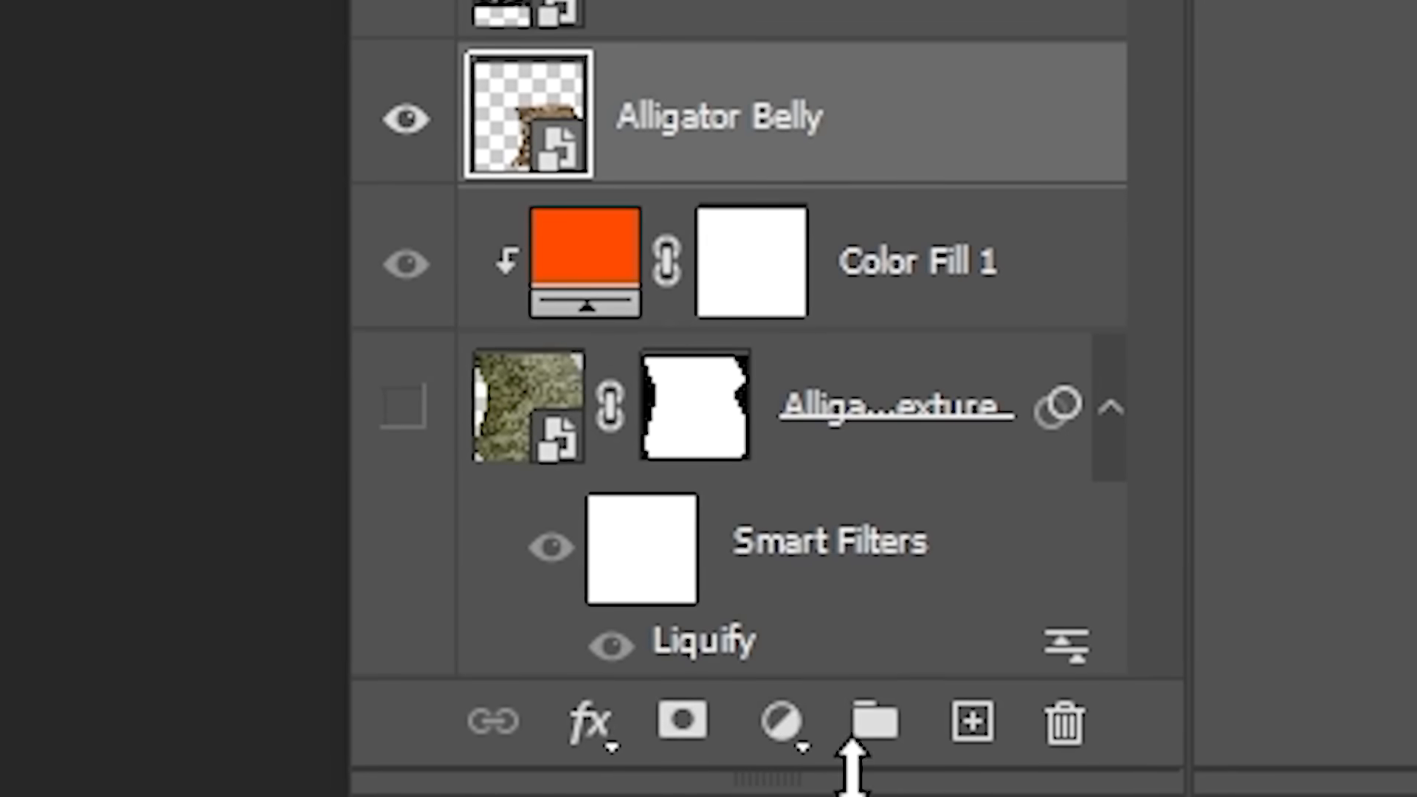
click(679, 721)
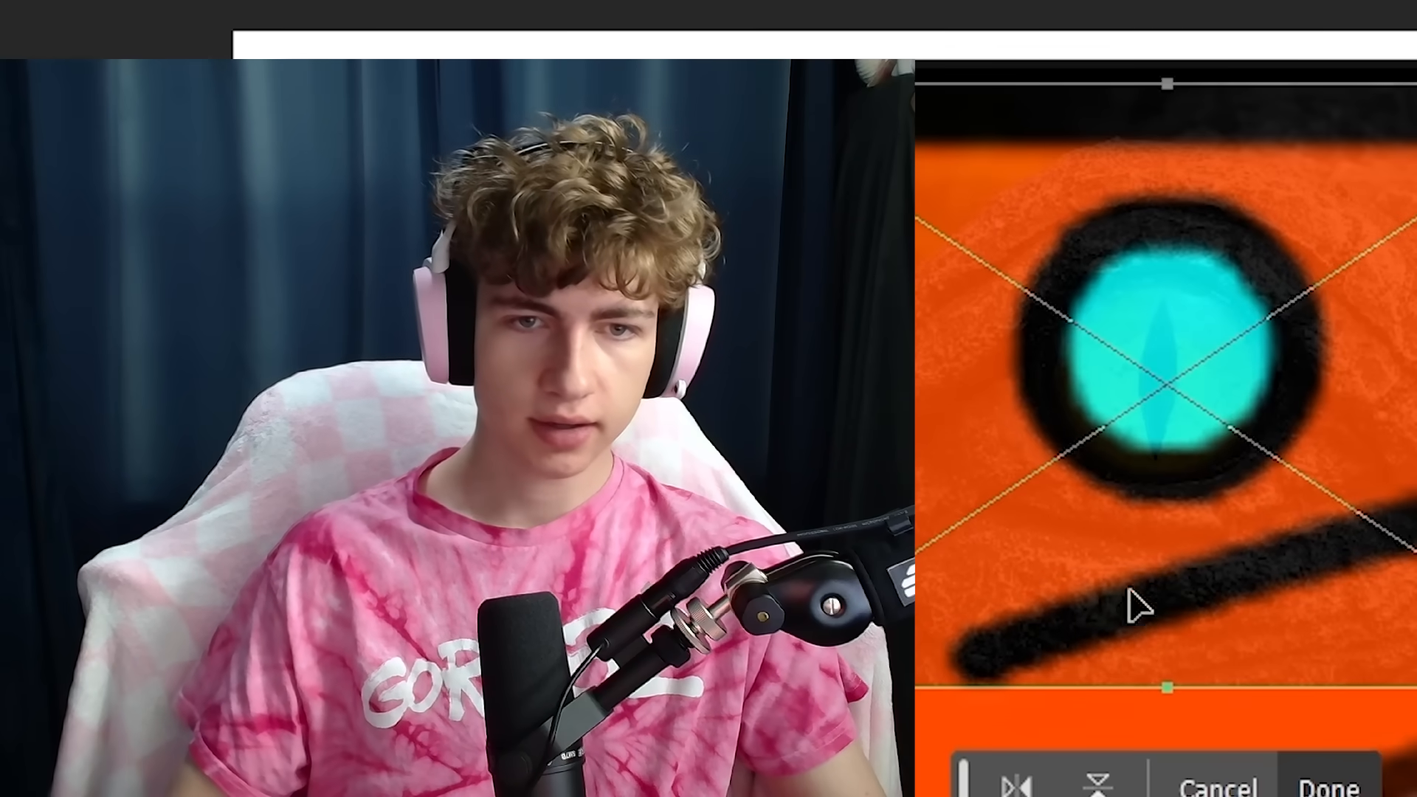
Align the alligator eye texture over the icon's cyan eye and trace the edge of its rough skin with the Pen tool
drag(1132, 601, 1164, 712)
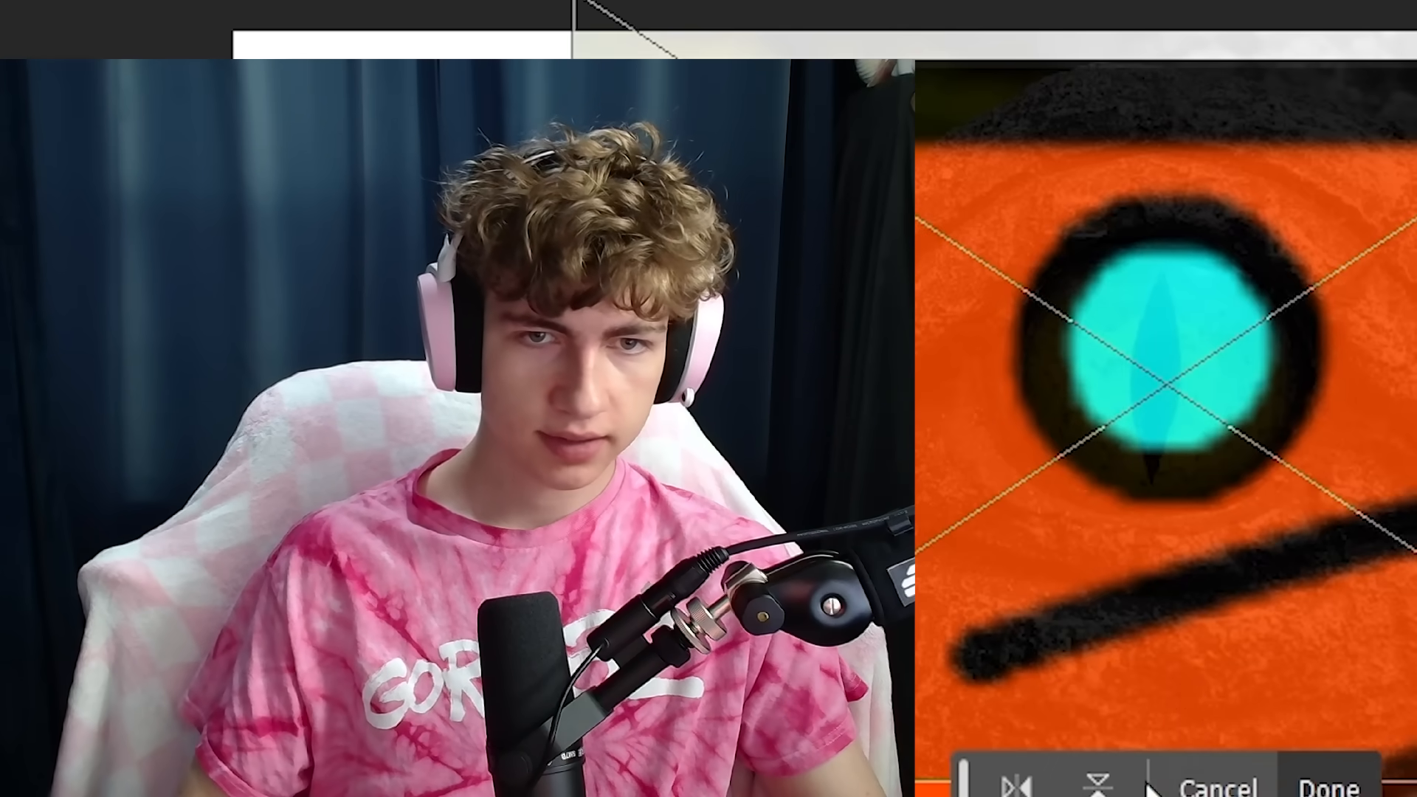
drag(1151, 793, 1287, 497)
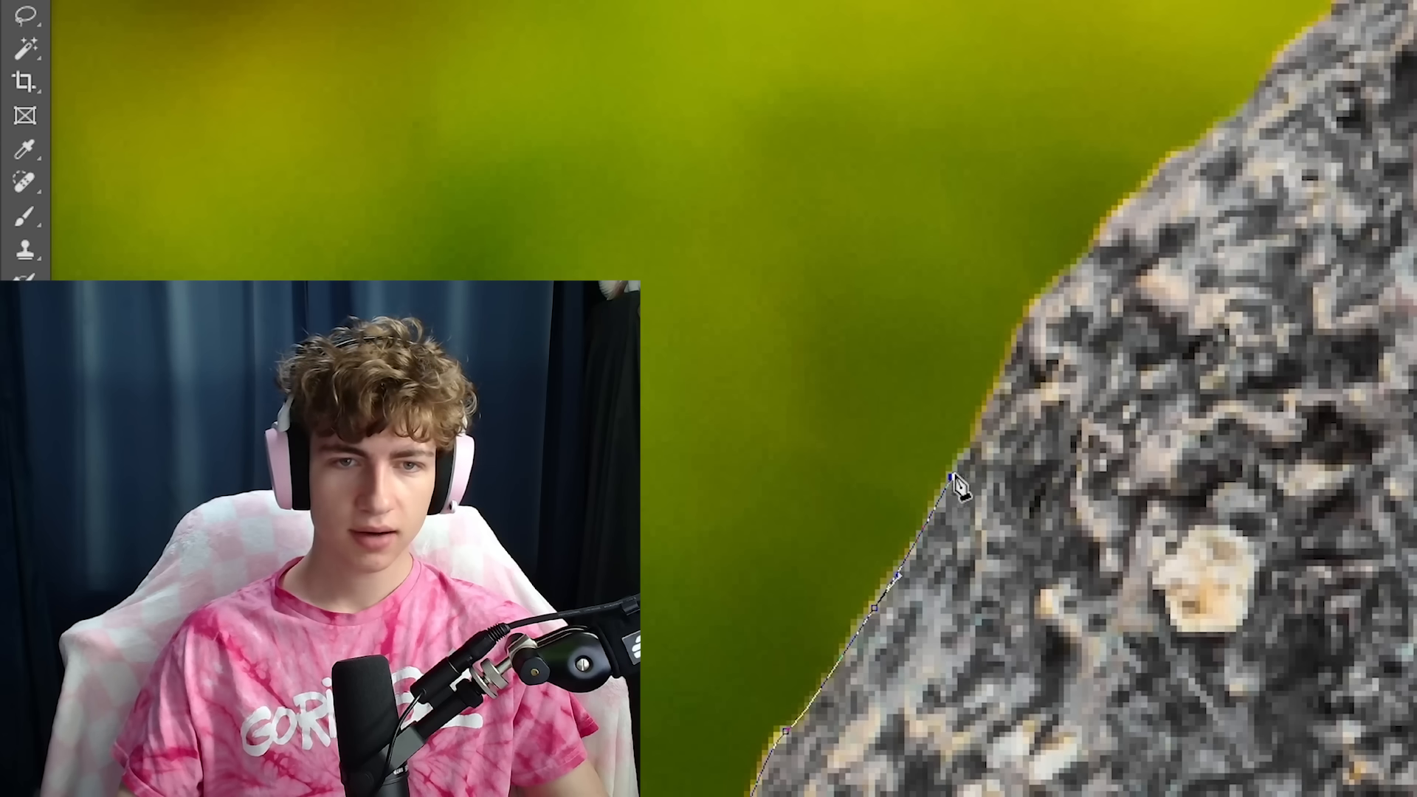
drag(1038, 359, 989, 474)
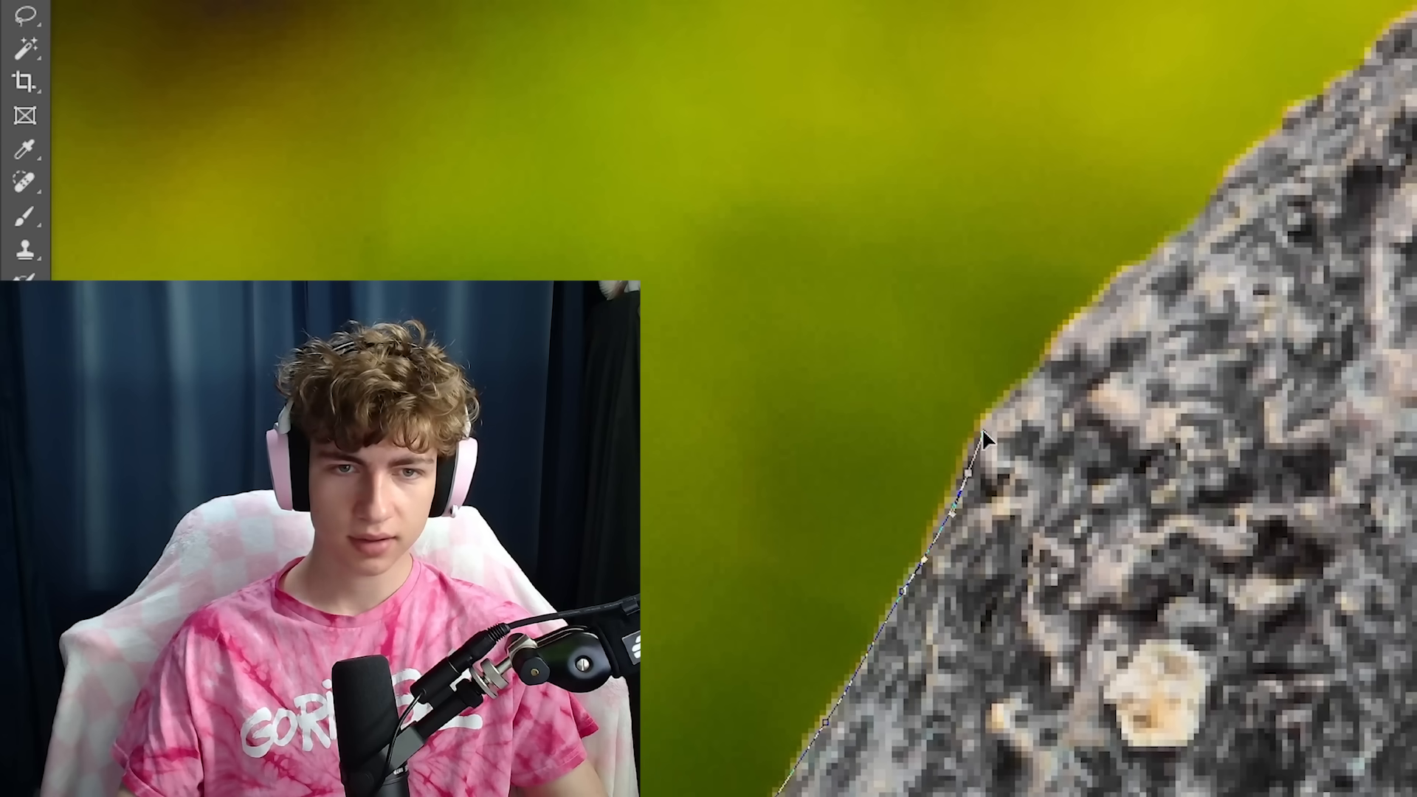
drag(1019, 401, 1016, 458)
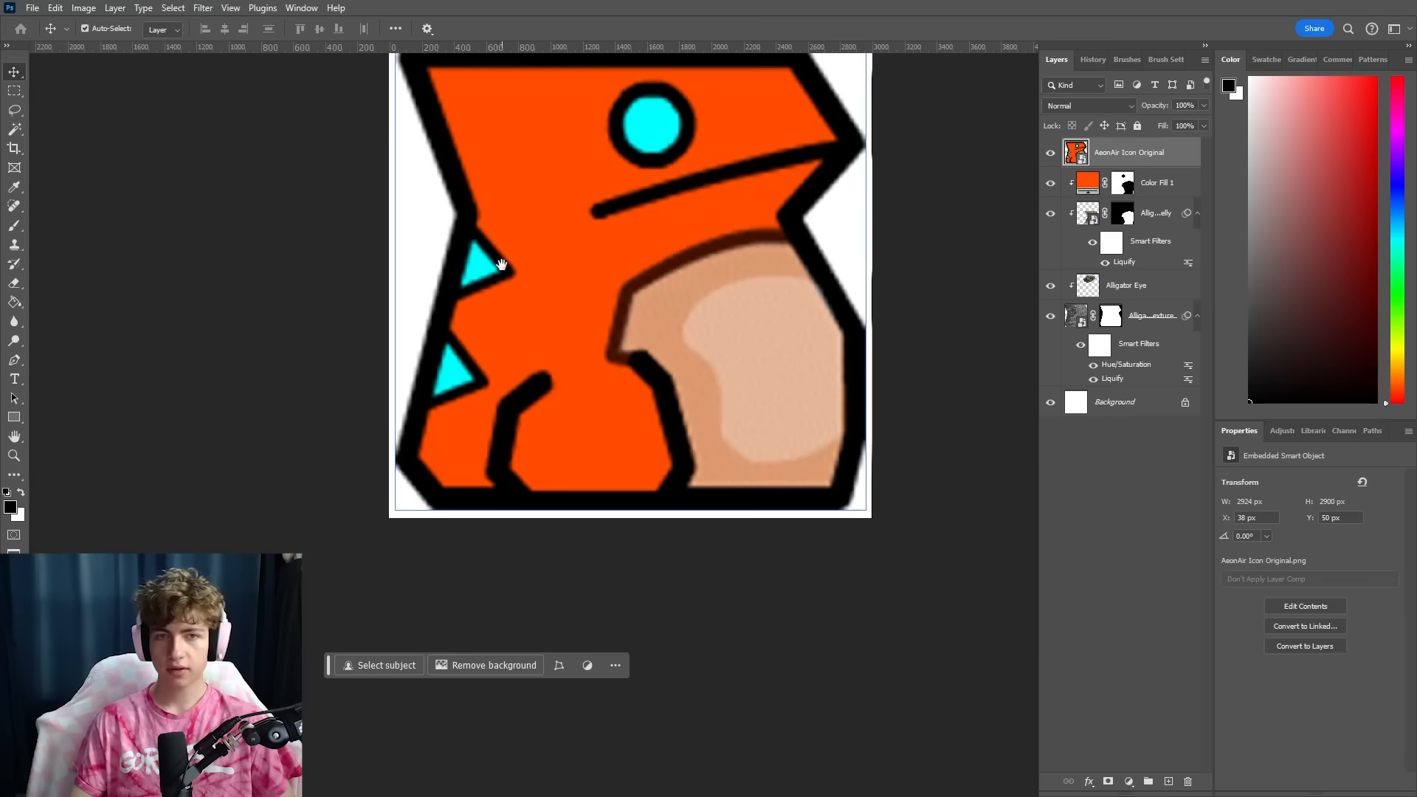
Place another copy of Alligator Skin Texture.jpeg above the original AeonAir icon for the leg and back spikes
drag(502, 265, 557, 363)
scroll(557, 363, up, 4)
drag(759, 487, 647, 372)
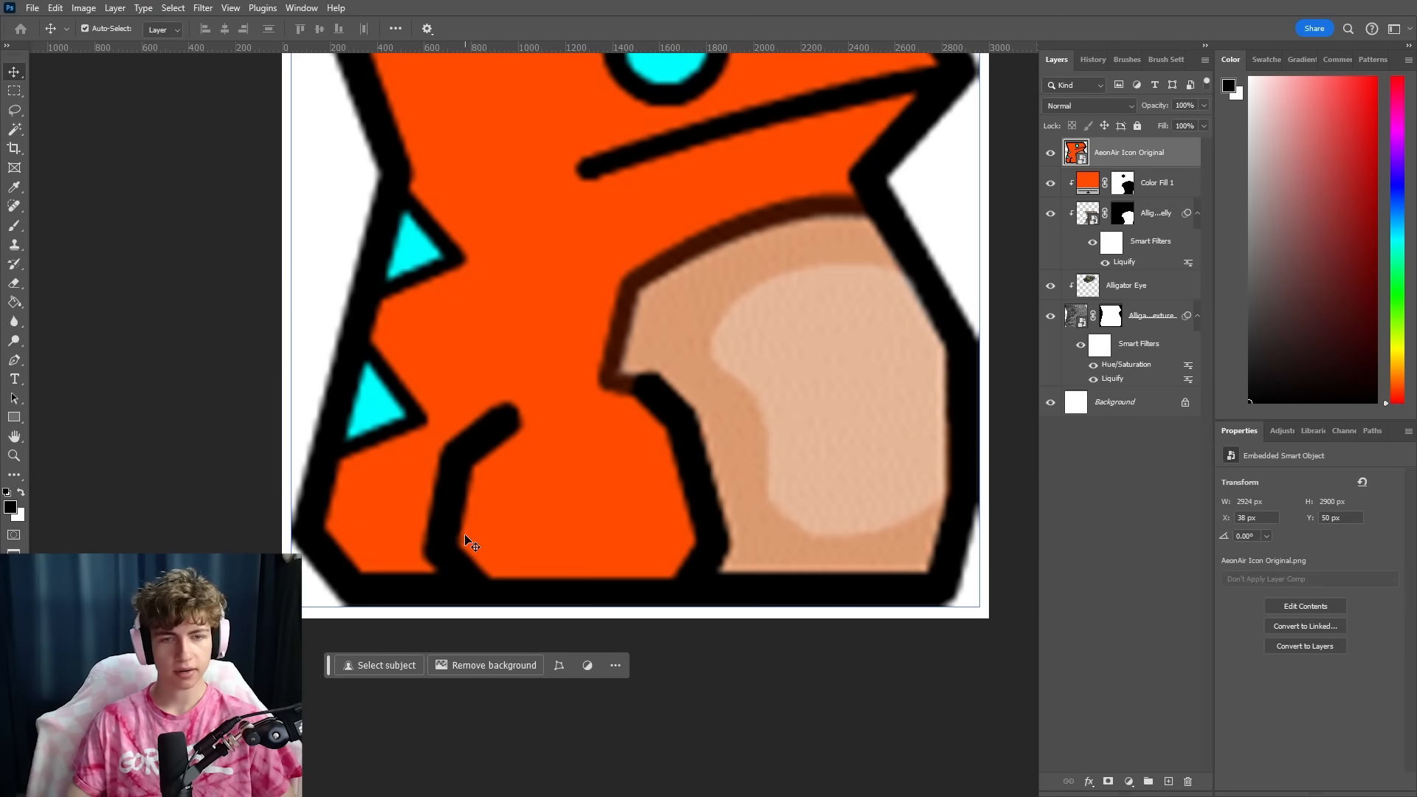
scroll(617, 421, down, 2)
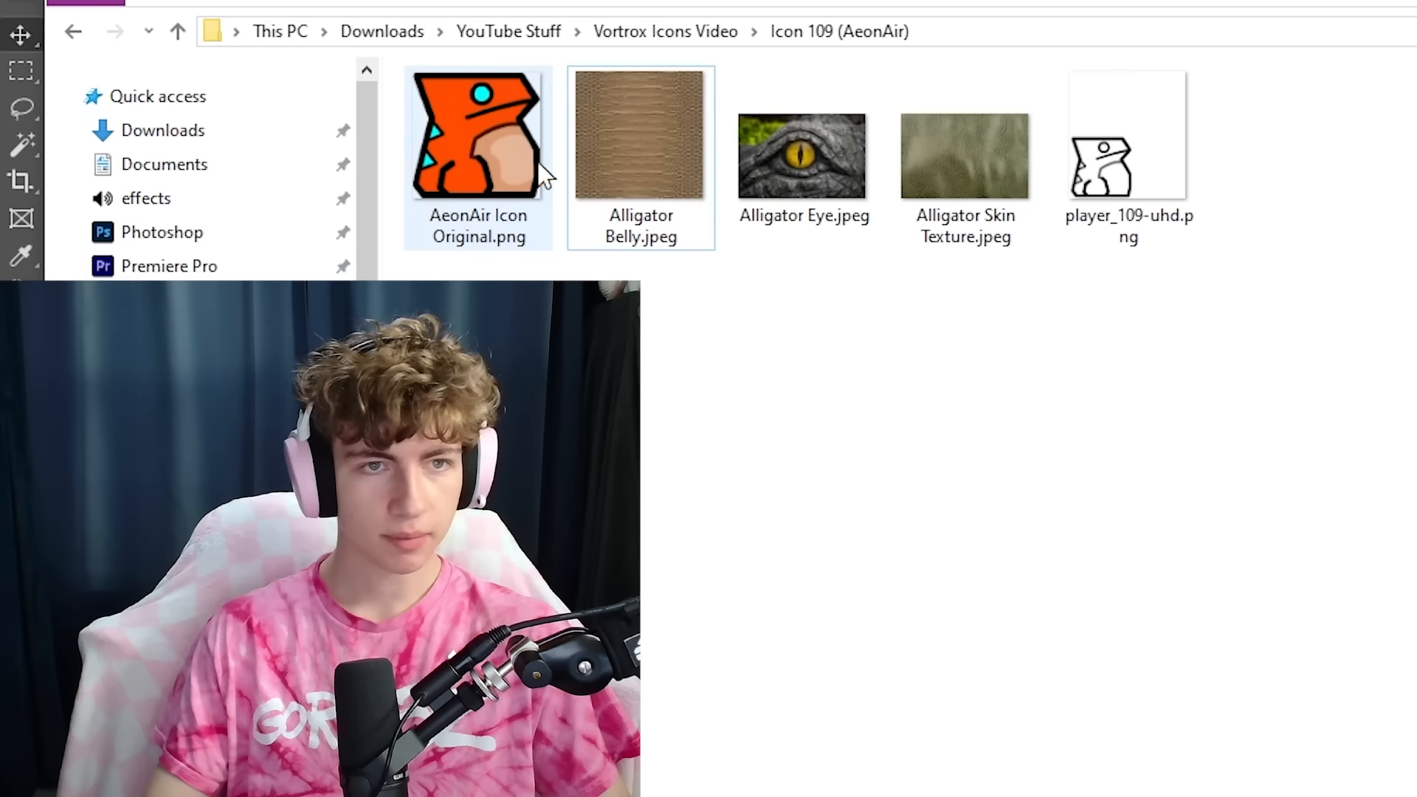
drag(981, 152, 734, 710)
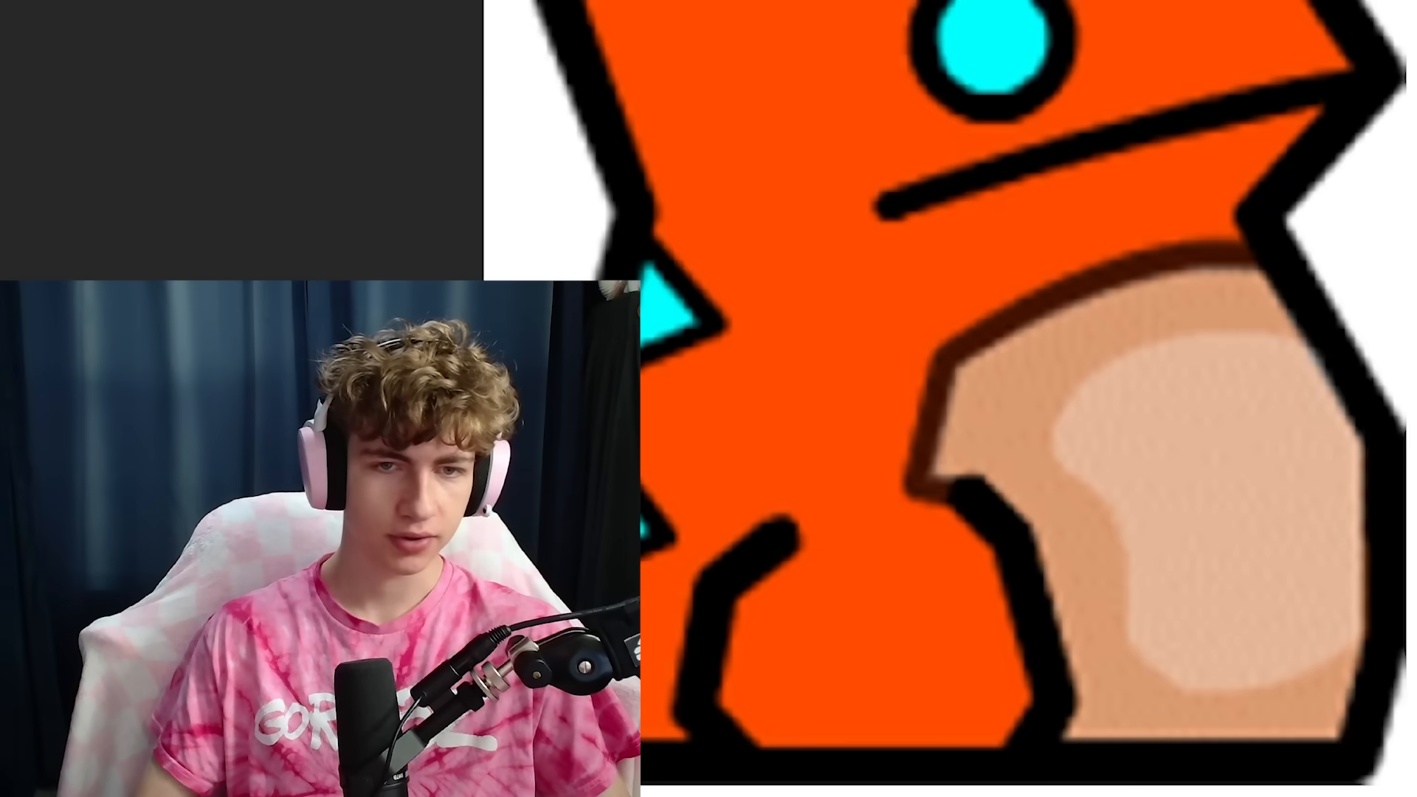
Paint straight strokes on the new skin texture's mask to reveal it over the icon's leg and back spikes
drag(878, 694, 754, 528)
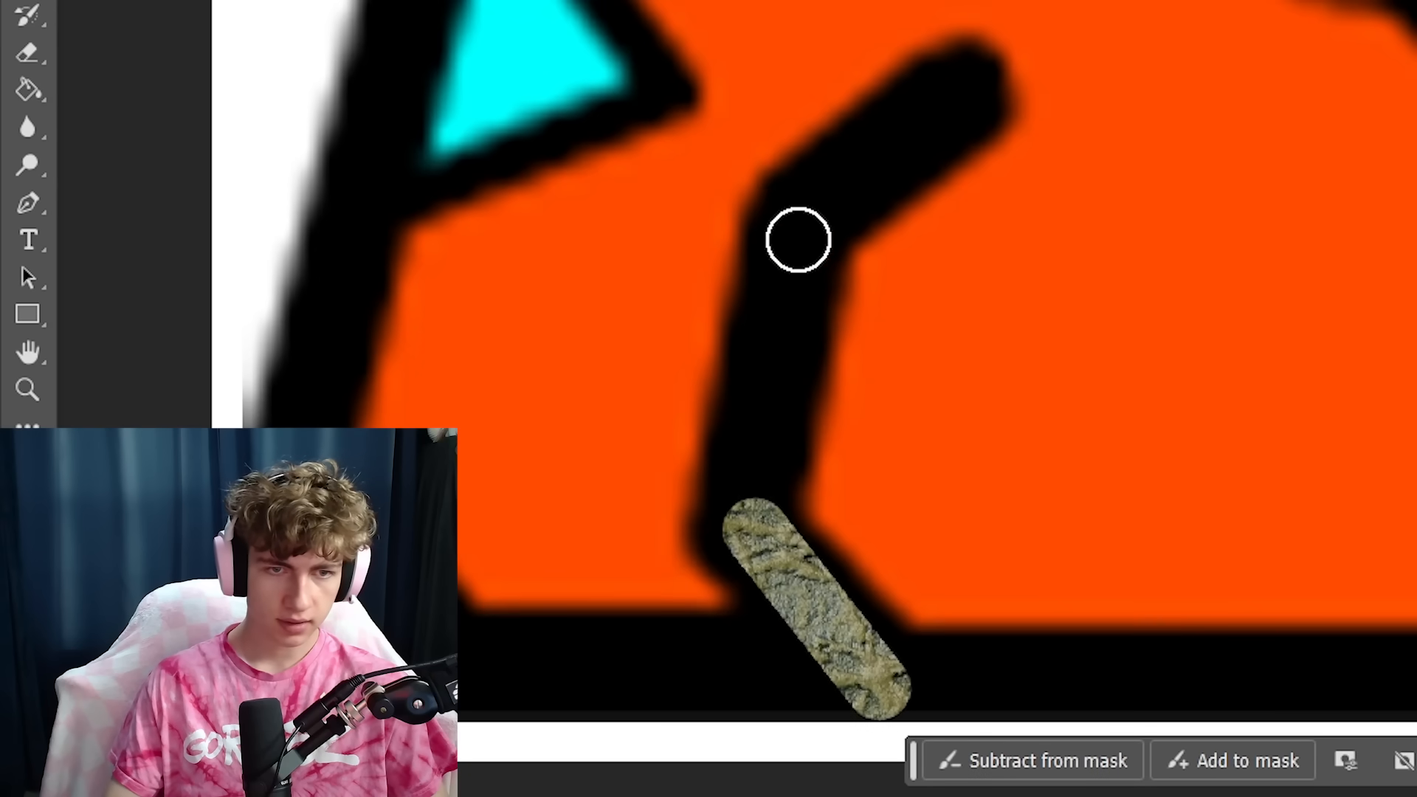
shift+click(797, 240)
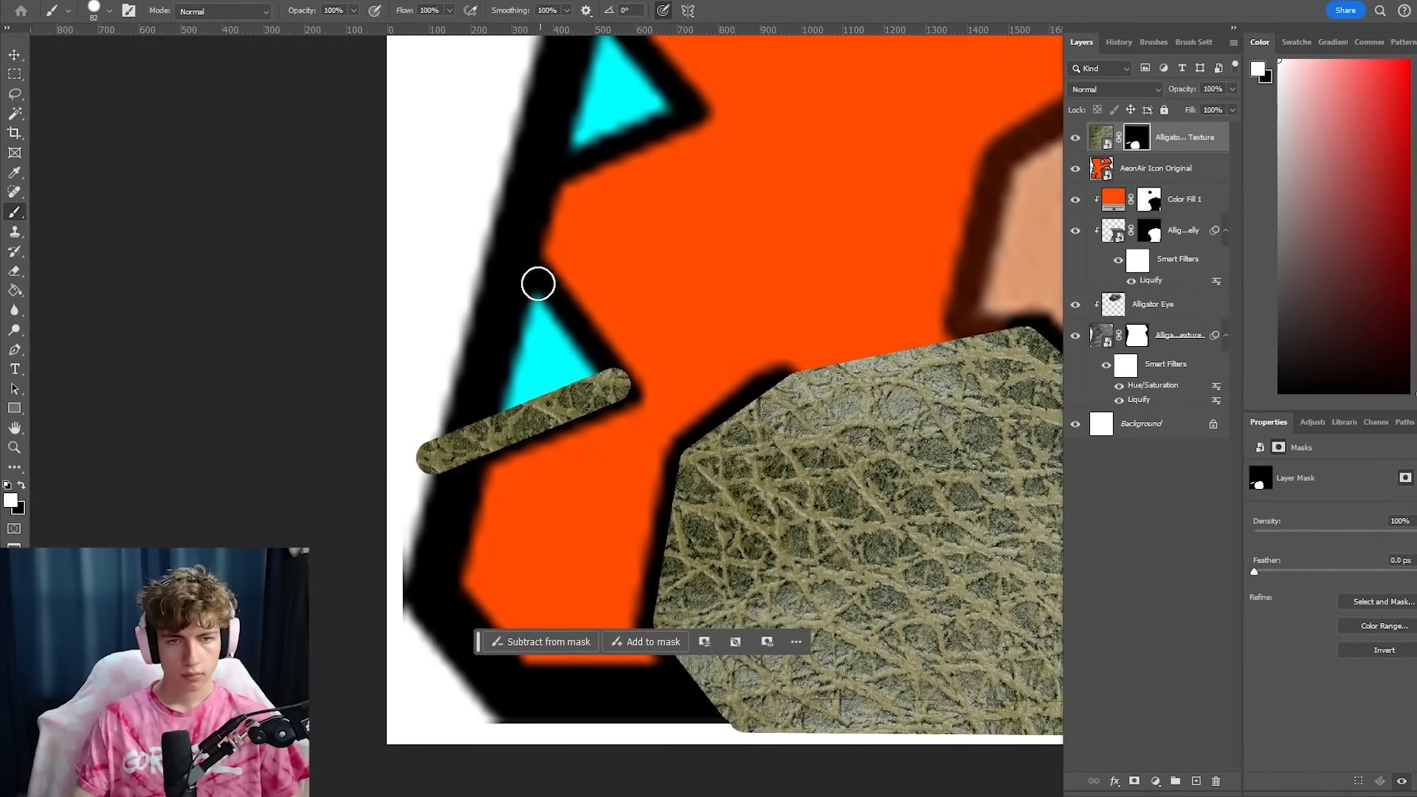
shift+click(491, 230)
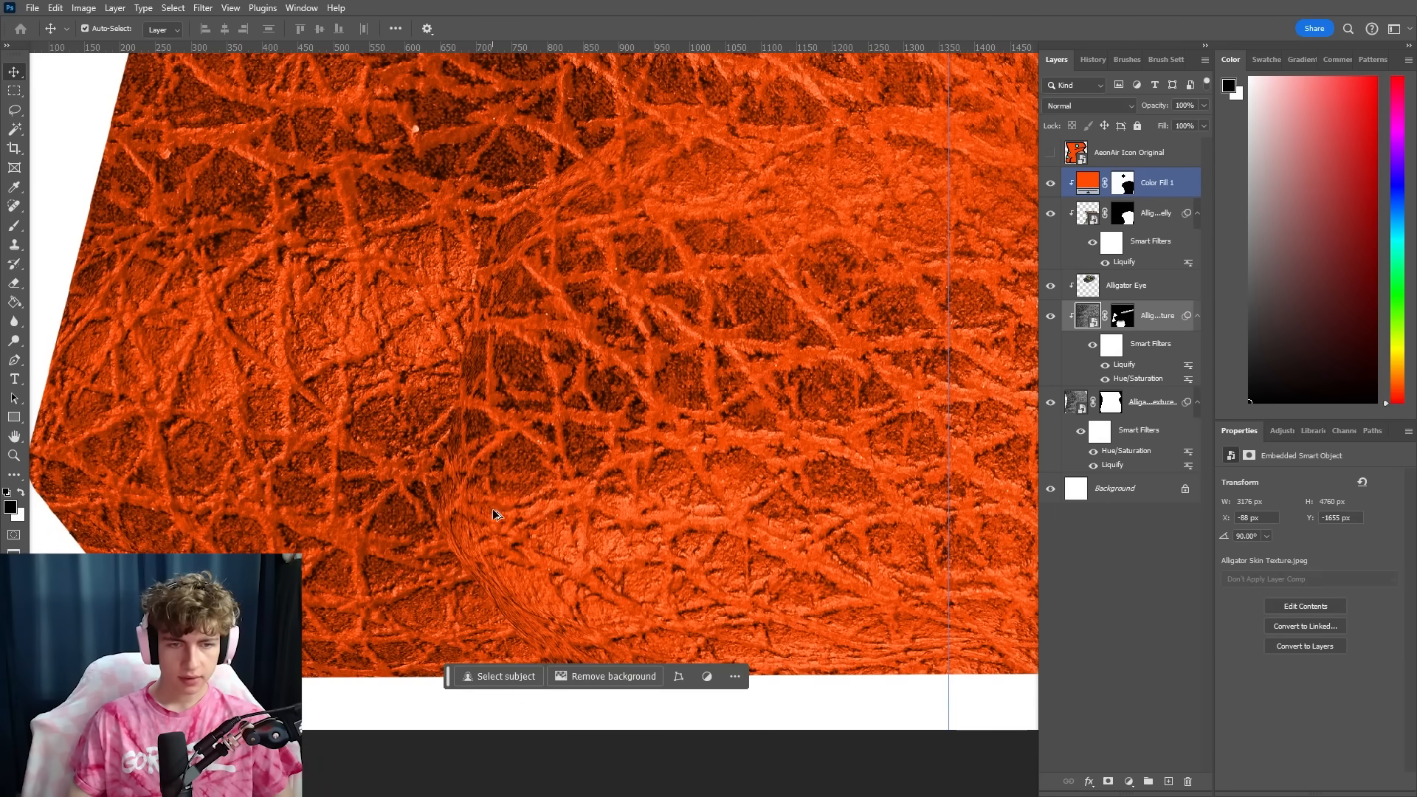
Brush soft shading around the upper back spike, using a selection of the leg, spike and mouth shapes
scroll(594, 584, down, 3)
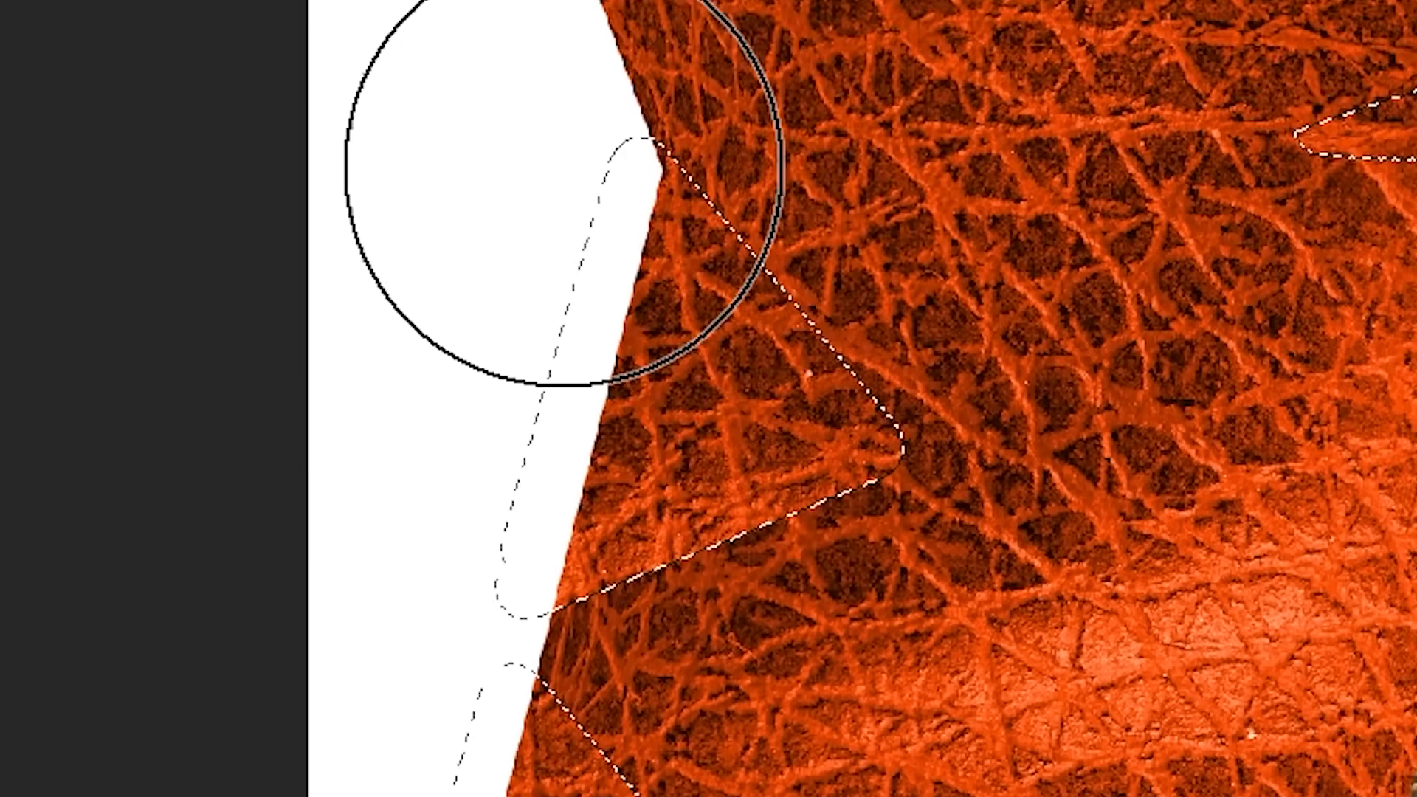
mouse_move(553, 174)
mouse_down()
mouse_move(505, 255)
mouse_move(506, 422)
mouse_move(680, 464)
mouse_up()
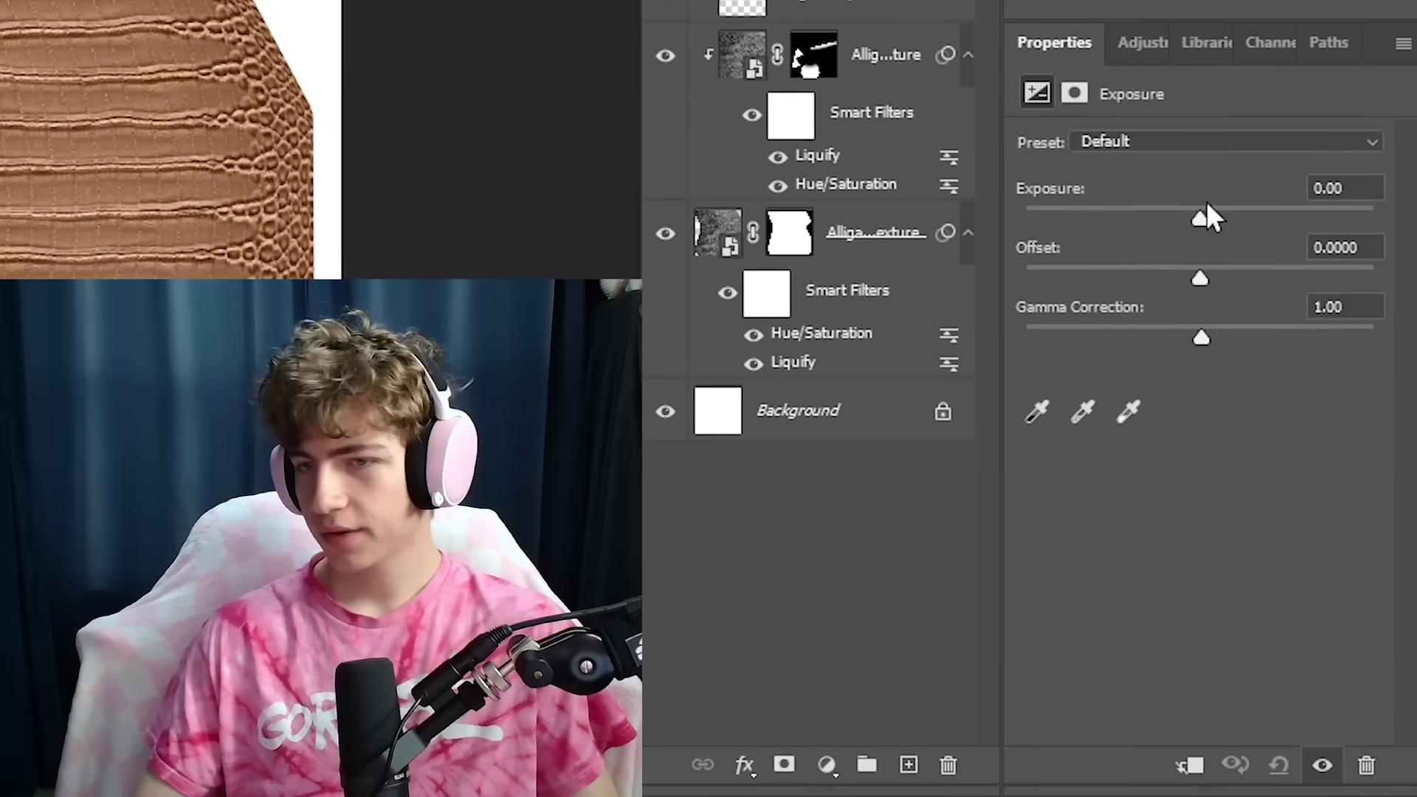
Darken the icon with Exposure adjustment layers and brush soft shading around the belly, leg and underside of the jaw
drag(1206, 206, 1205, 212)
drag(1251, 334, 1369, 329)
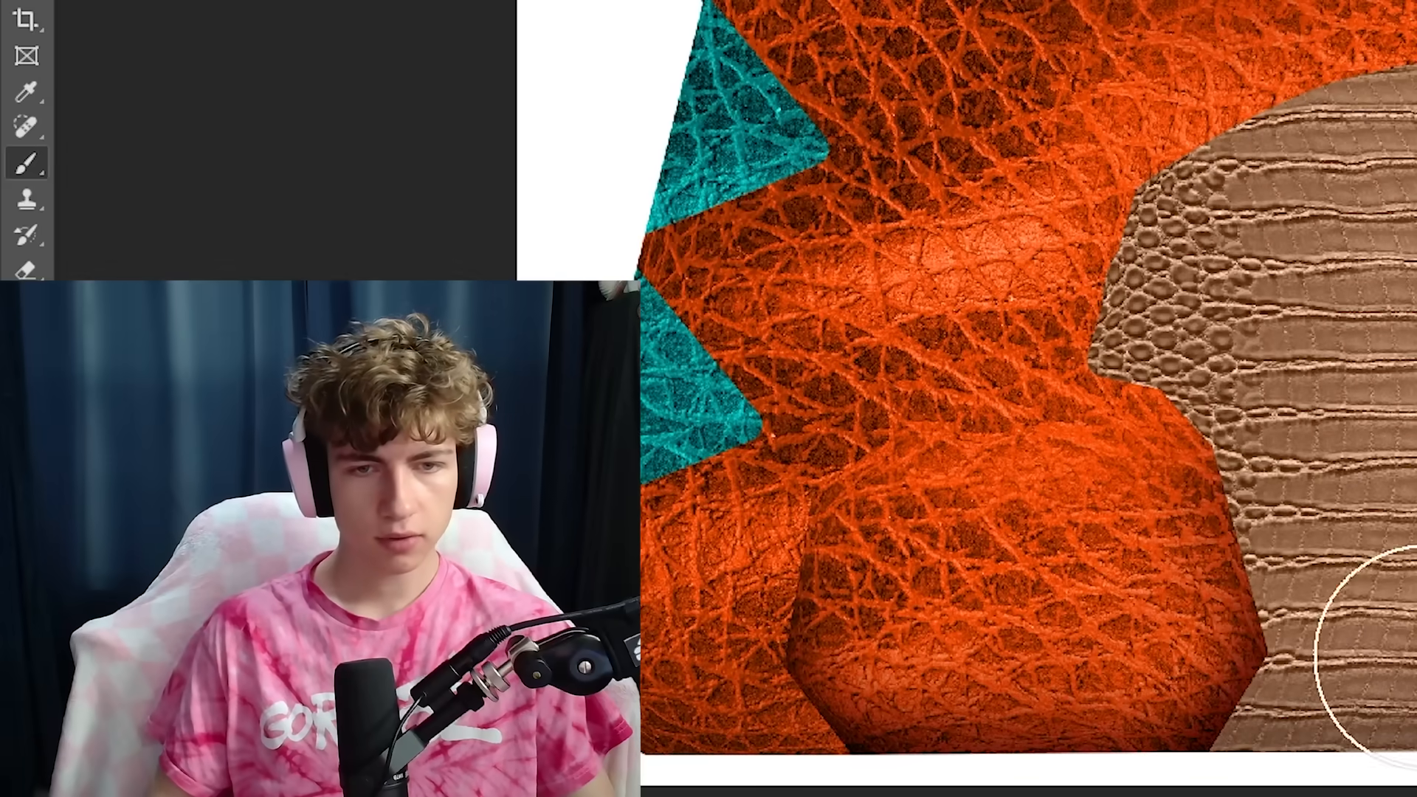
scroll(1413, 655, down, 5)
drag(1183, 585, 1203, 594)
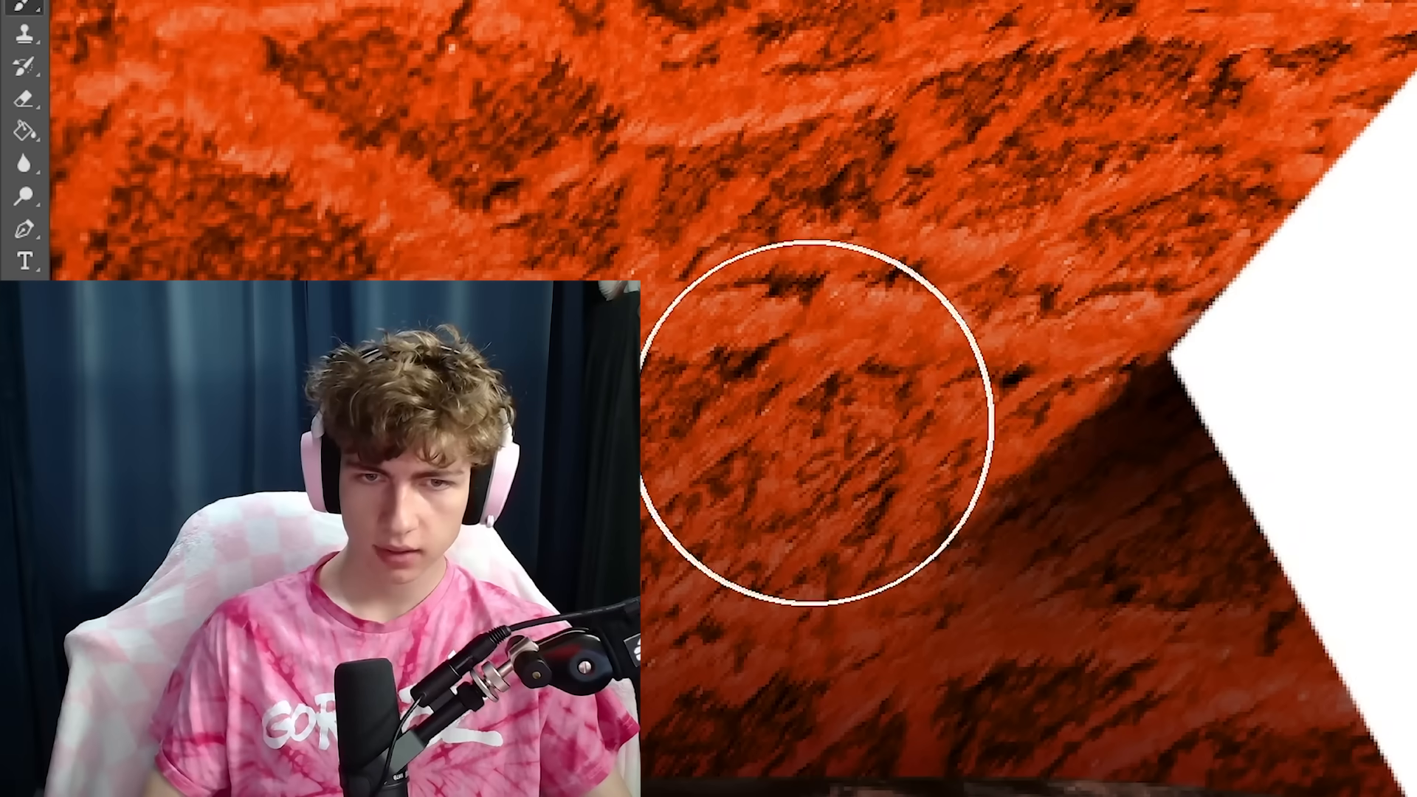
scroll(1117, 144, down, 5)
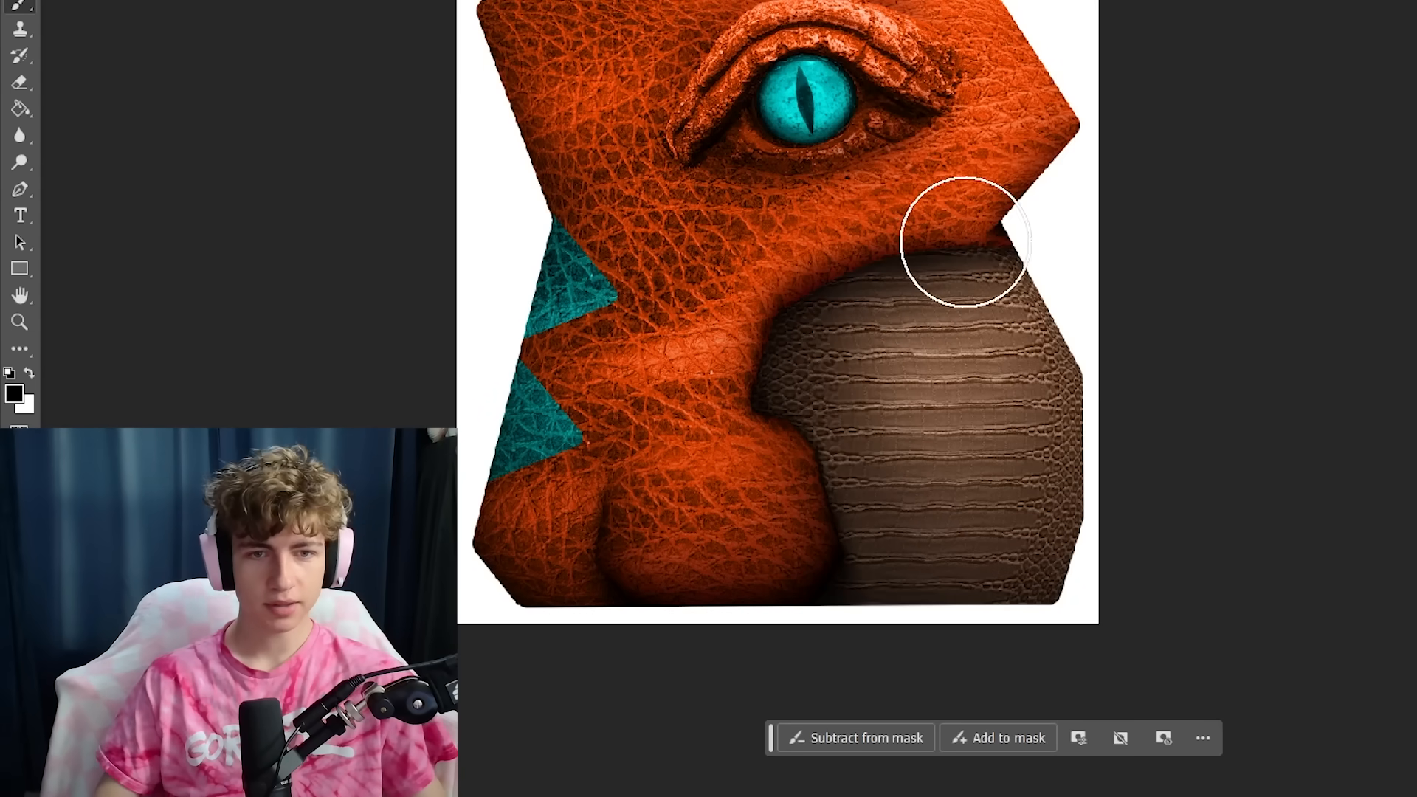
Shade beneath the curved mouth line within its selection on the Shading 3 mask and clear the selection
scroll(917, 168, up, 5)
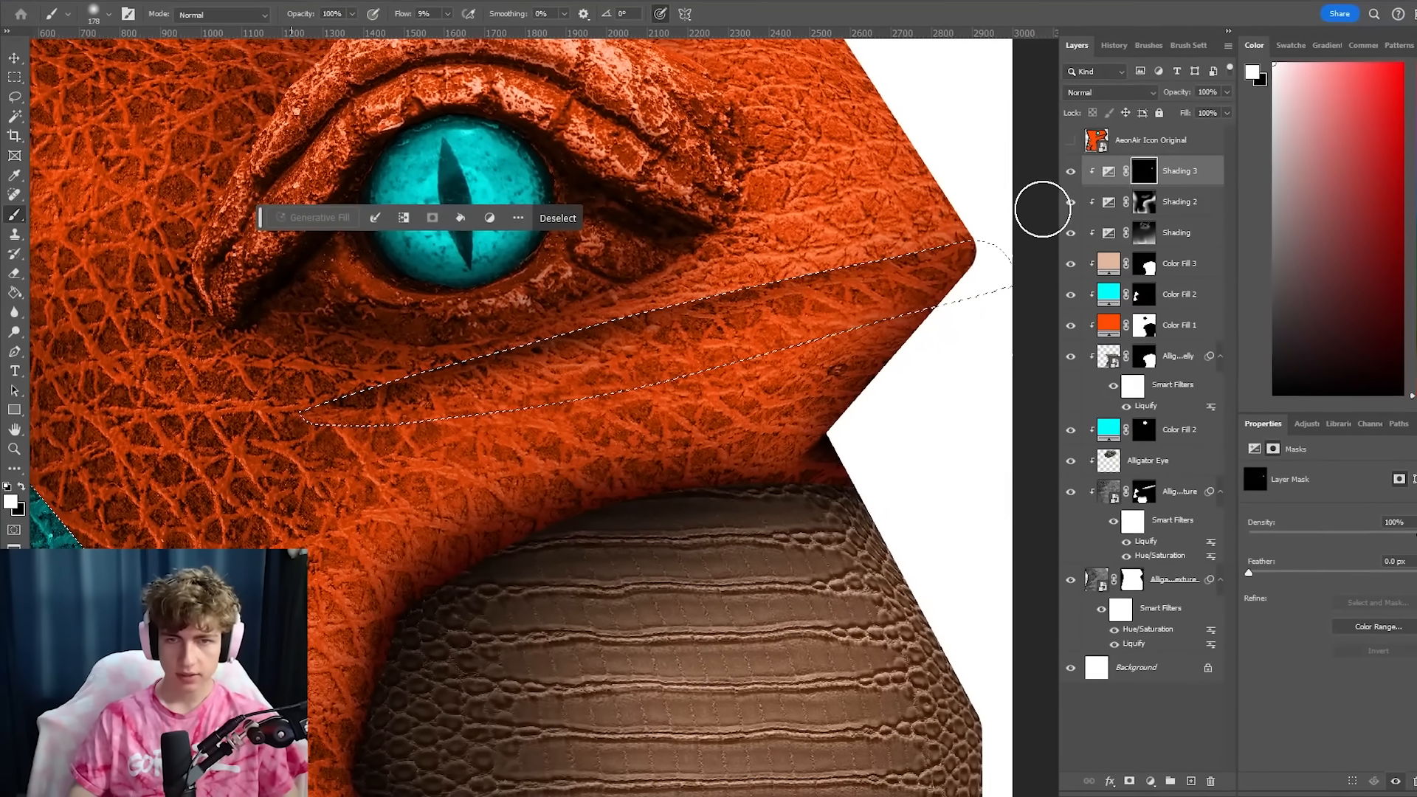
key(ctrl+d)
scroll(856, 207, down, 4)
scroll(771, 280, up, 4)
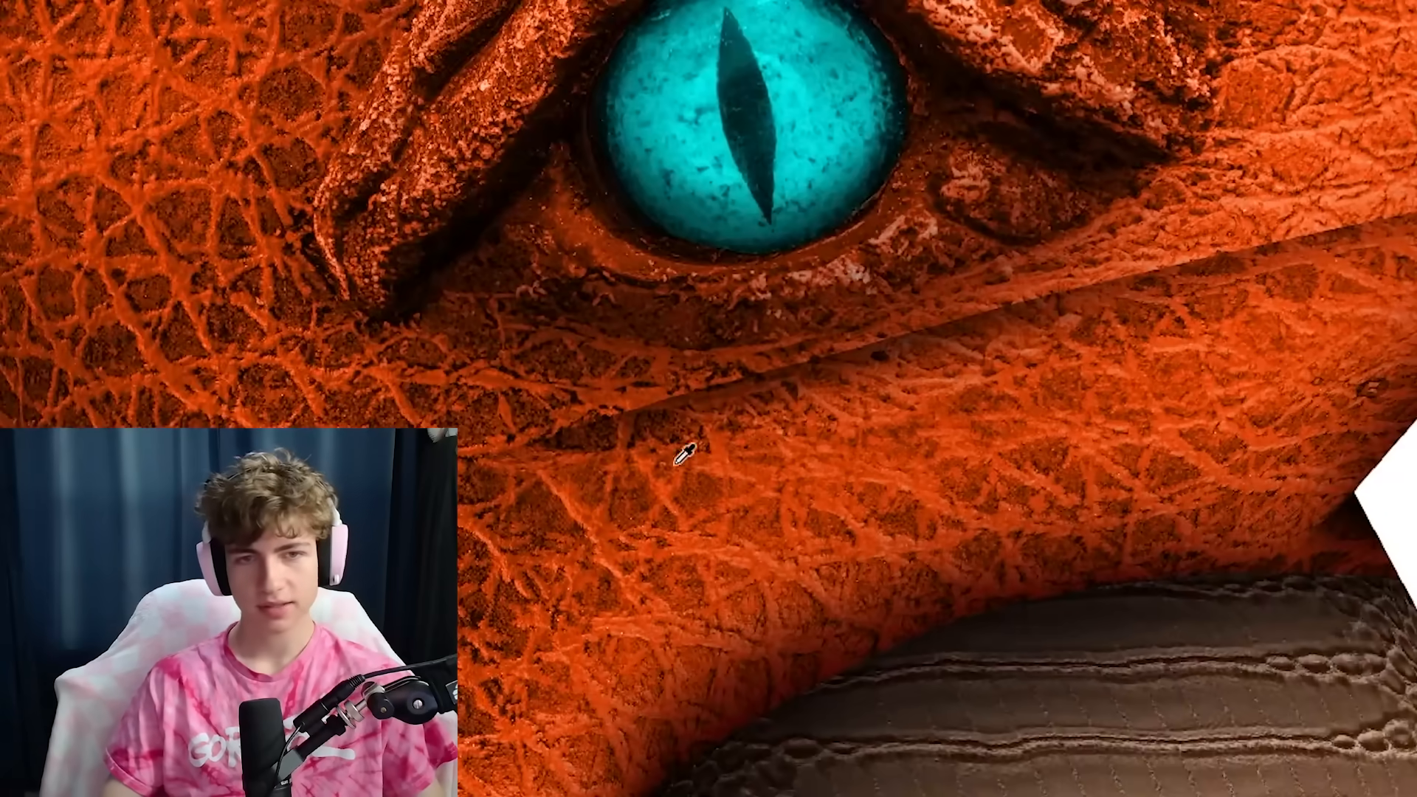
scroll(675, 464, up, 4)
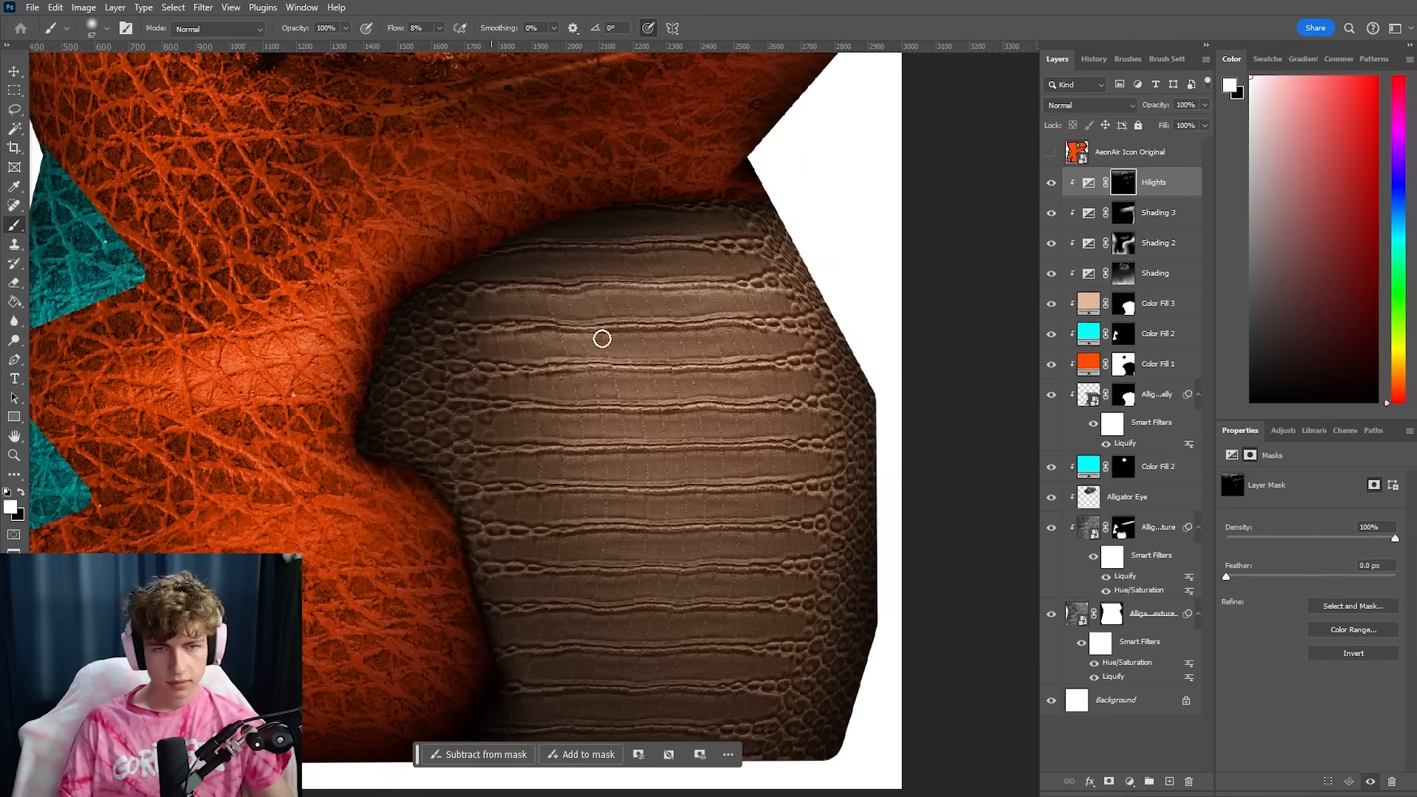
Brush soft highlights across the belly scales and along the mouth line on the Hilights layer mask
mouse_move(600, 339)
mouse_down()
mouse_move(789, 333)
mouse_move(466, 334)
mouse_move(794, 320)
mouse_move(748, 350)
mouse_move(539, 362)
mouse_up()
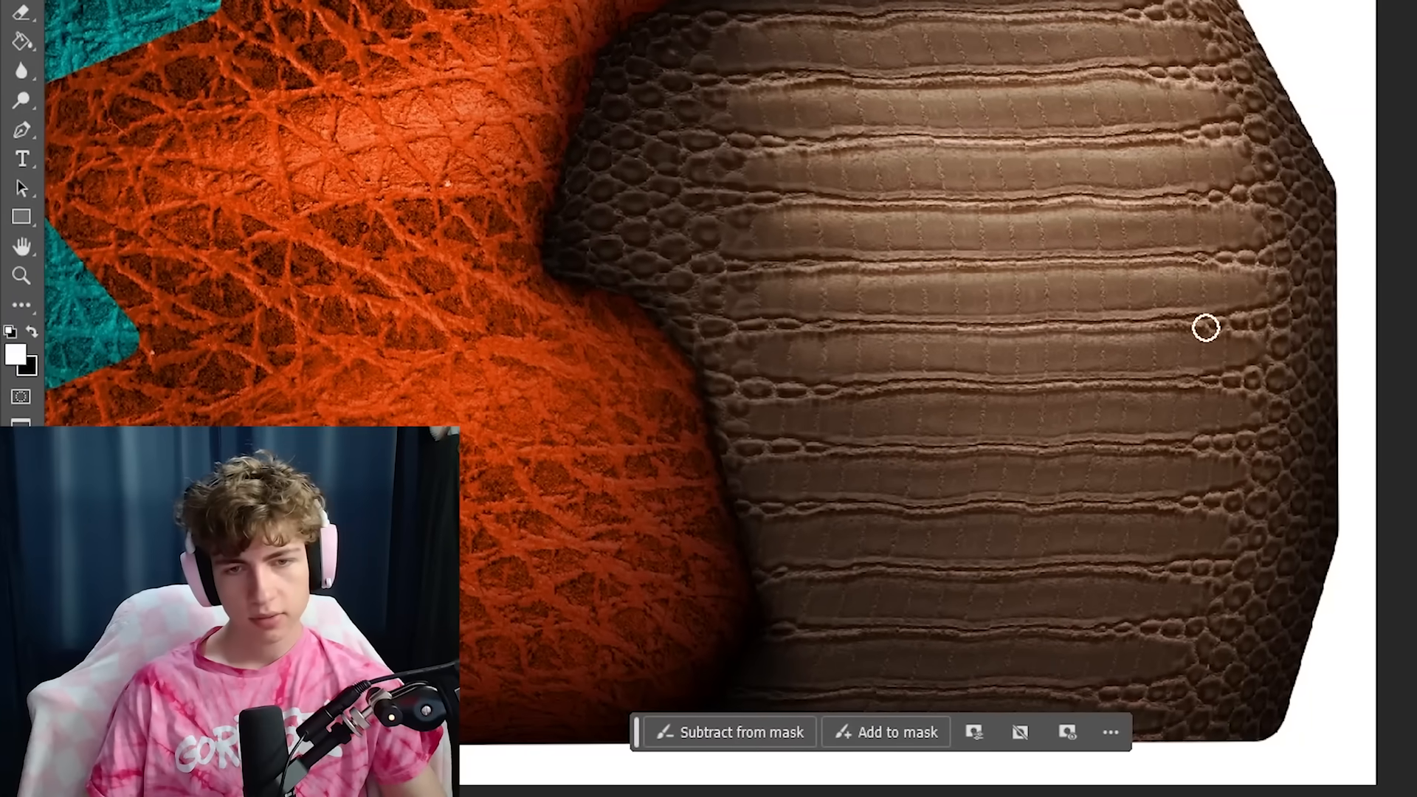
drag(807, 484, 536, 493)
mouse_move(806, 339)
mouse_down()
mouse_move(1247, 360)
mouse_move(918, 388)
mouse_move(1221, 383)
mouse_up()
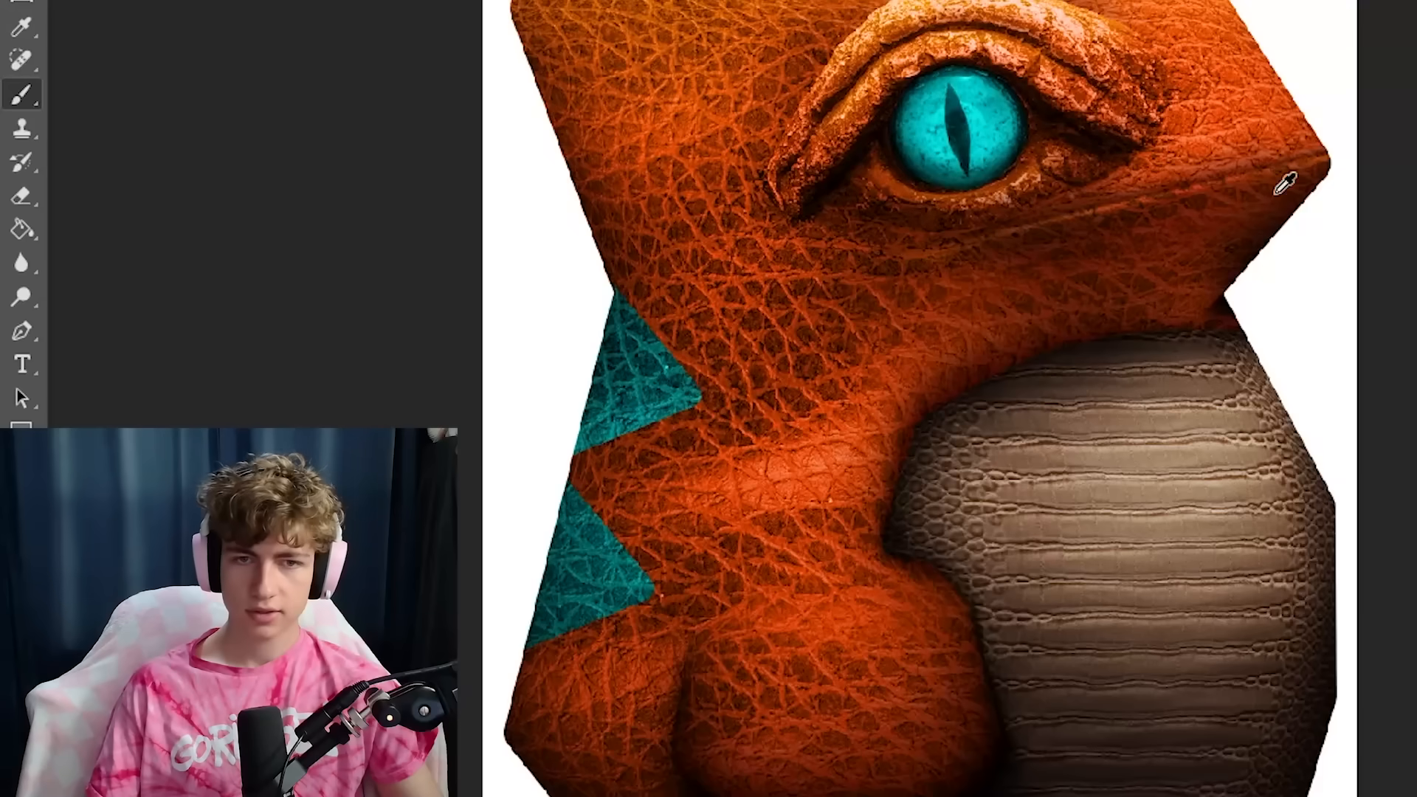
scroll(1325, 146, up, 2)
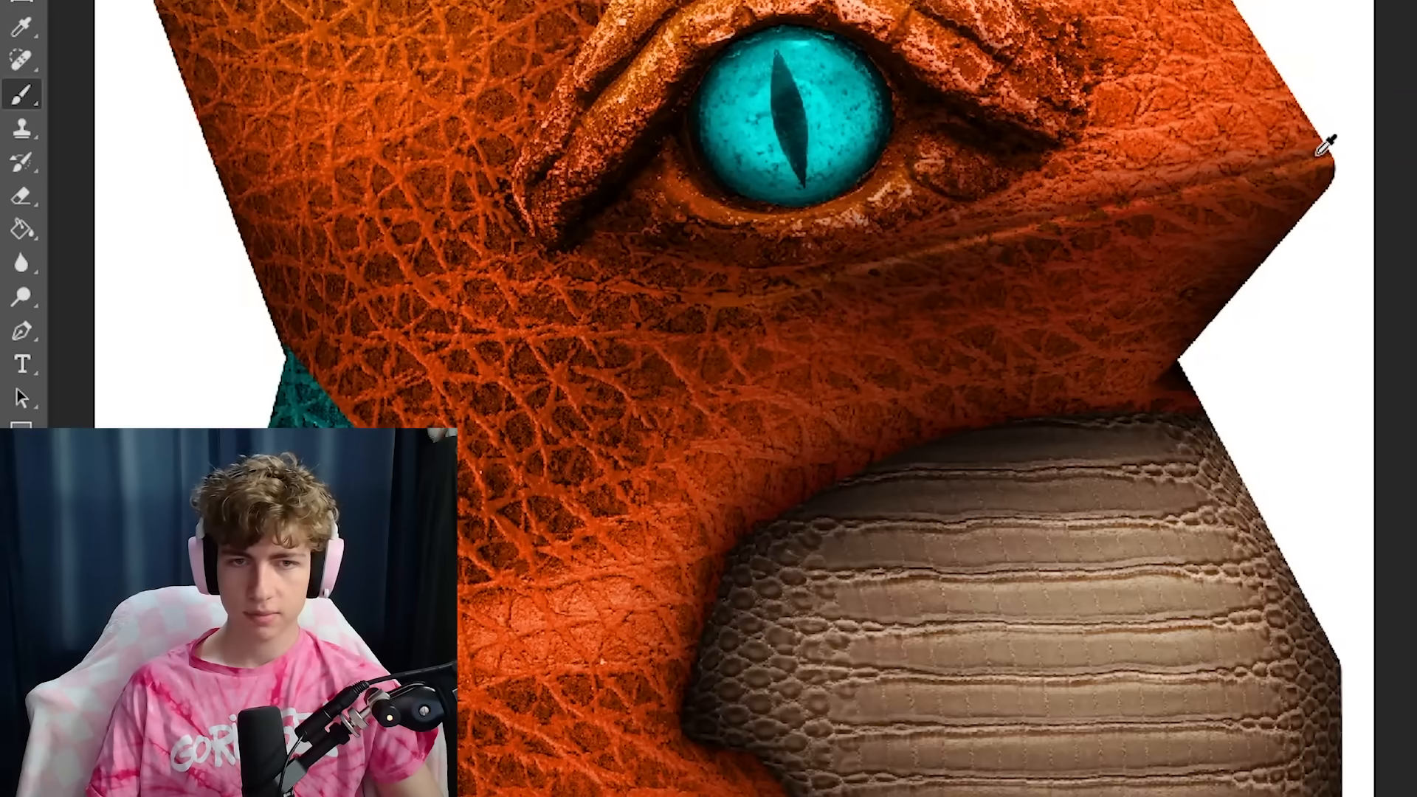
scroll(1325, 146, down, 2)
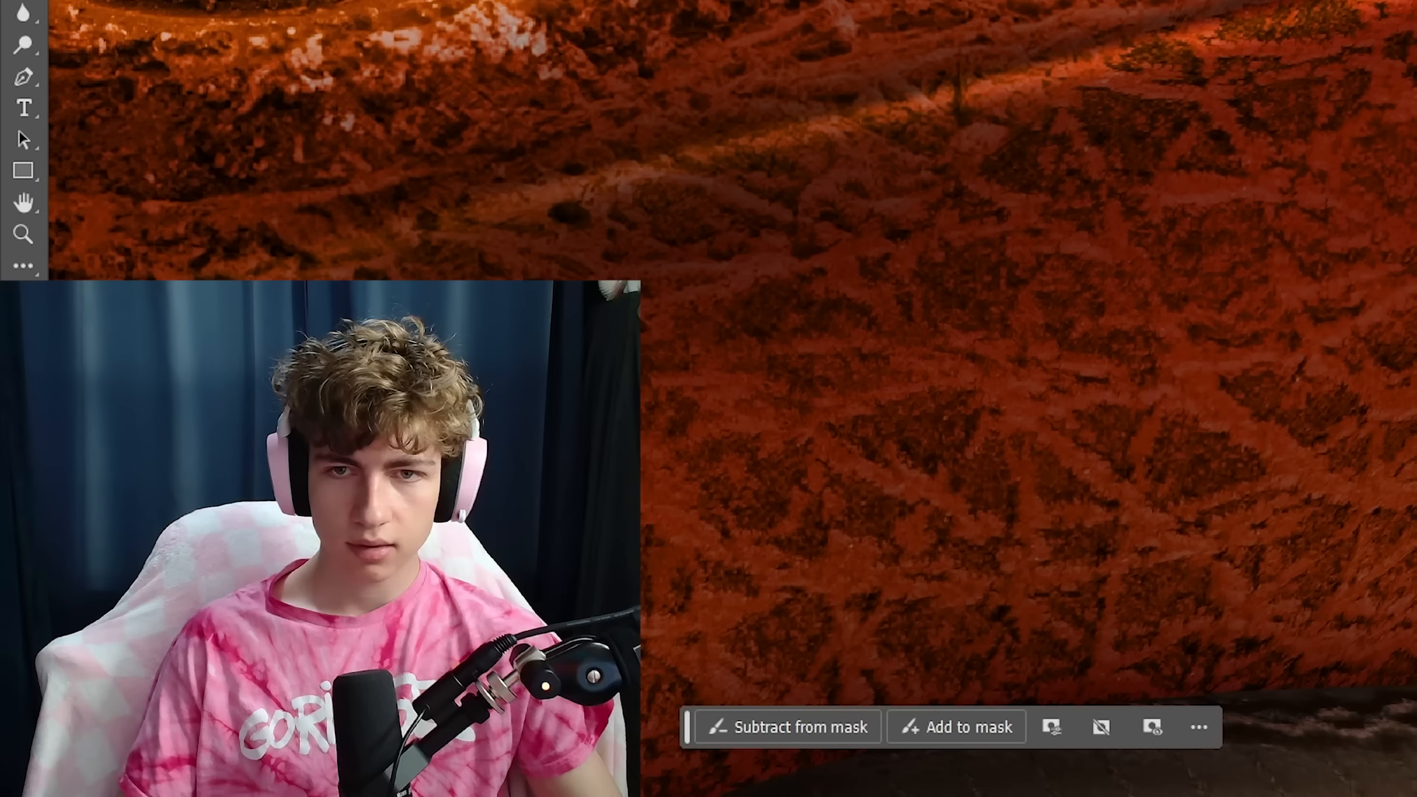
scroll(438, 270, down, 2)
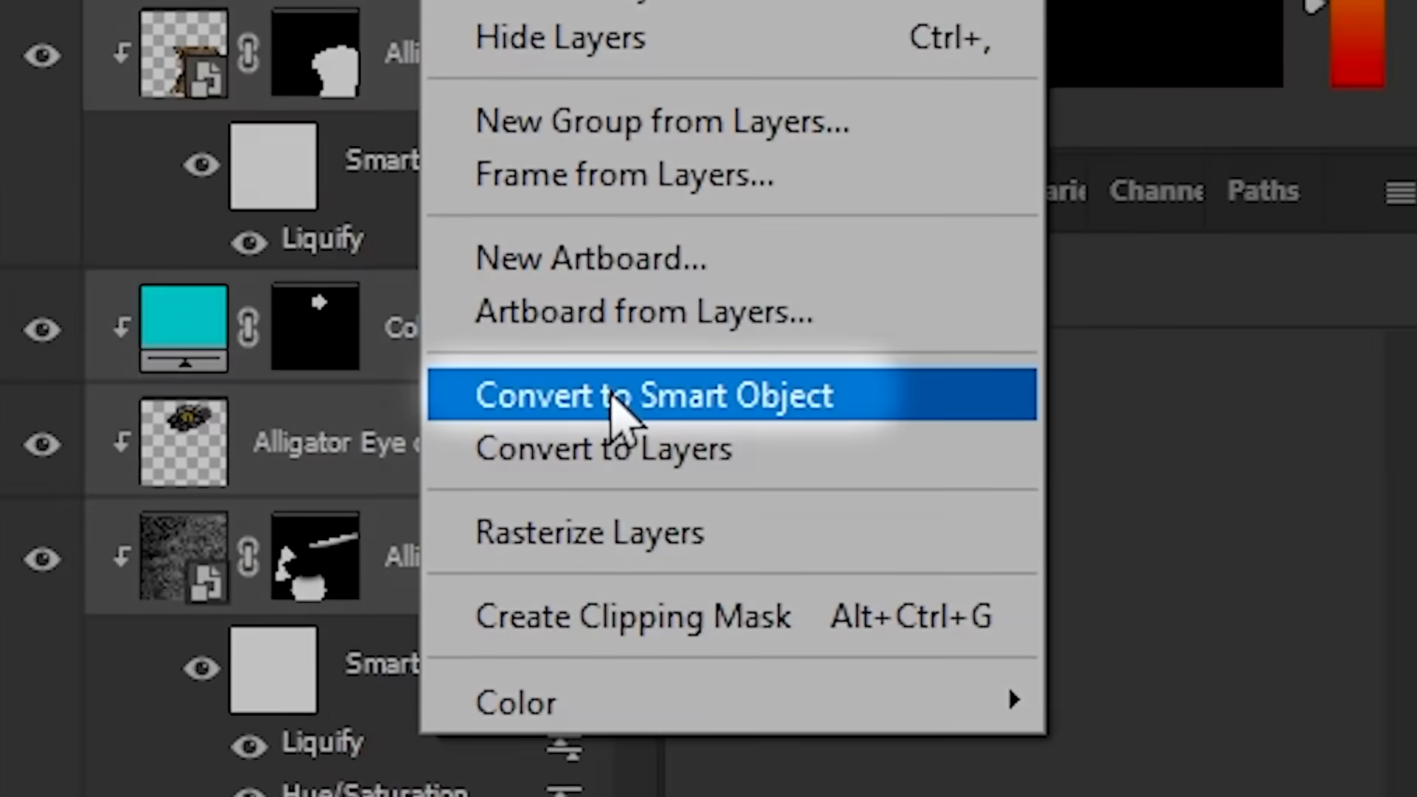
Convert the selected icon layers to a smart object and use the Camera Raw Filter to set Oranges saturation to +49 and luminance to +95
click(981, 458)
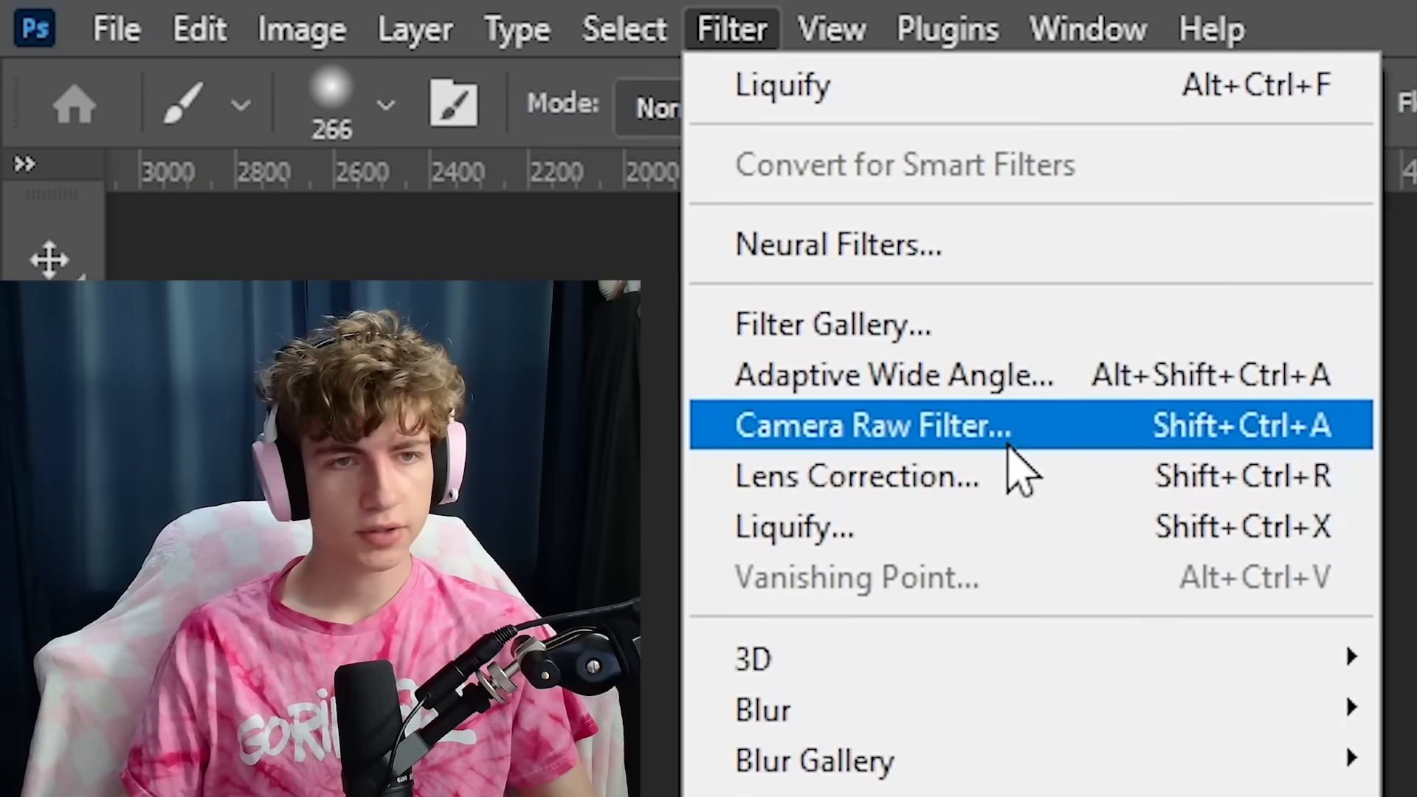
click(280, 123)
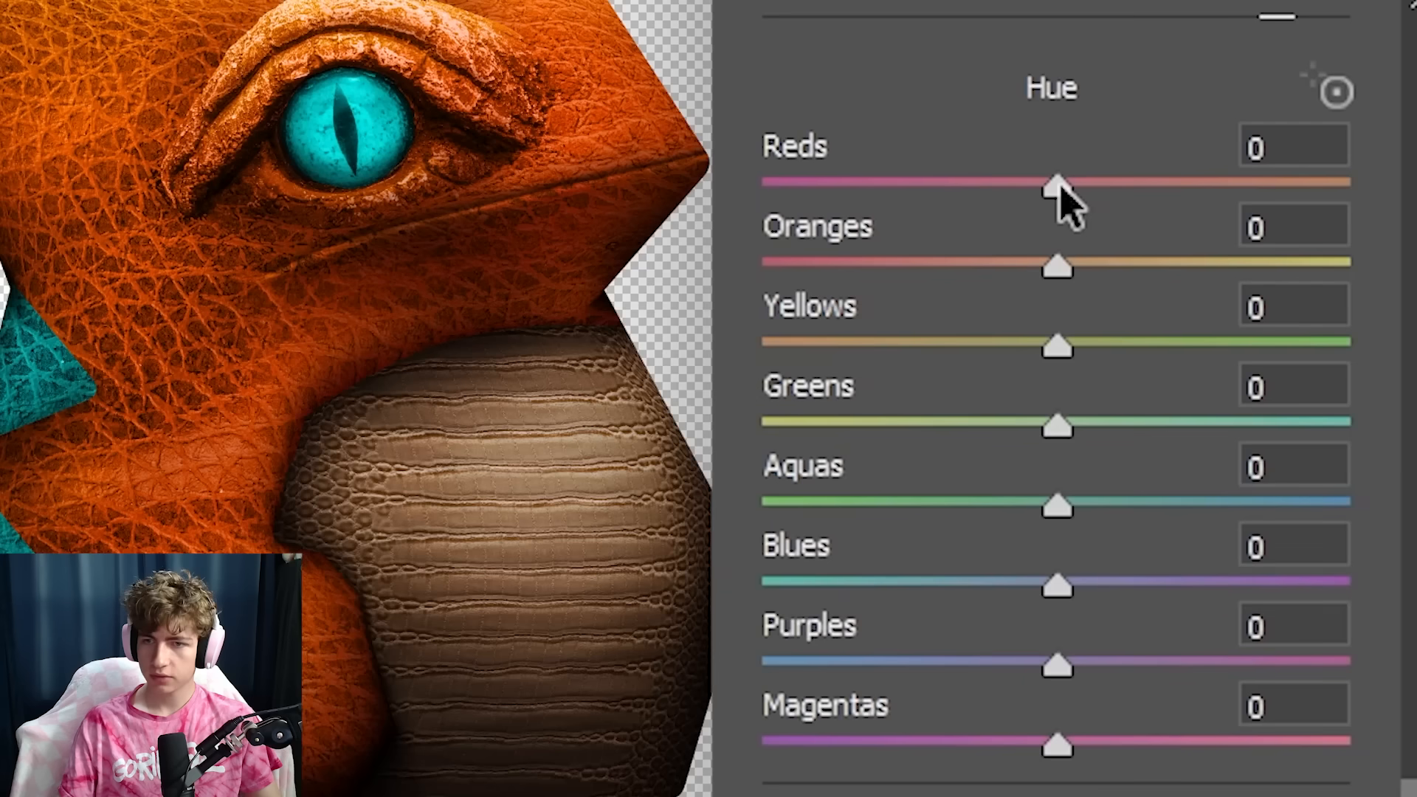
scroll(1103, 406, down, 5)
drag(1159, 398, 1165, 396)
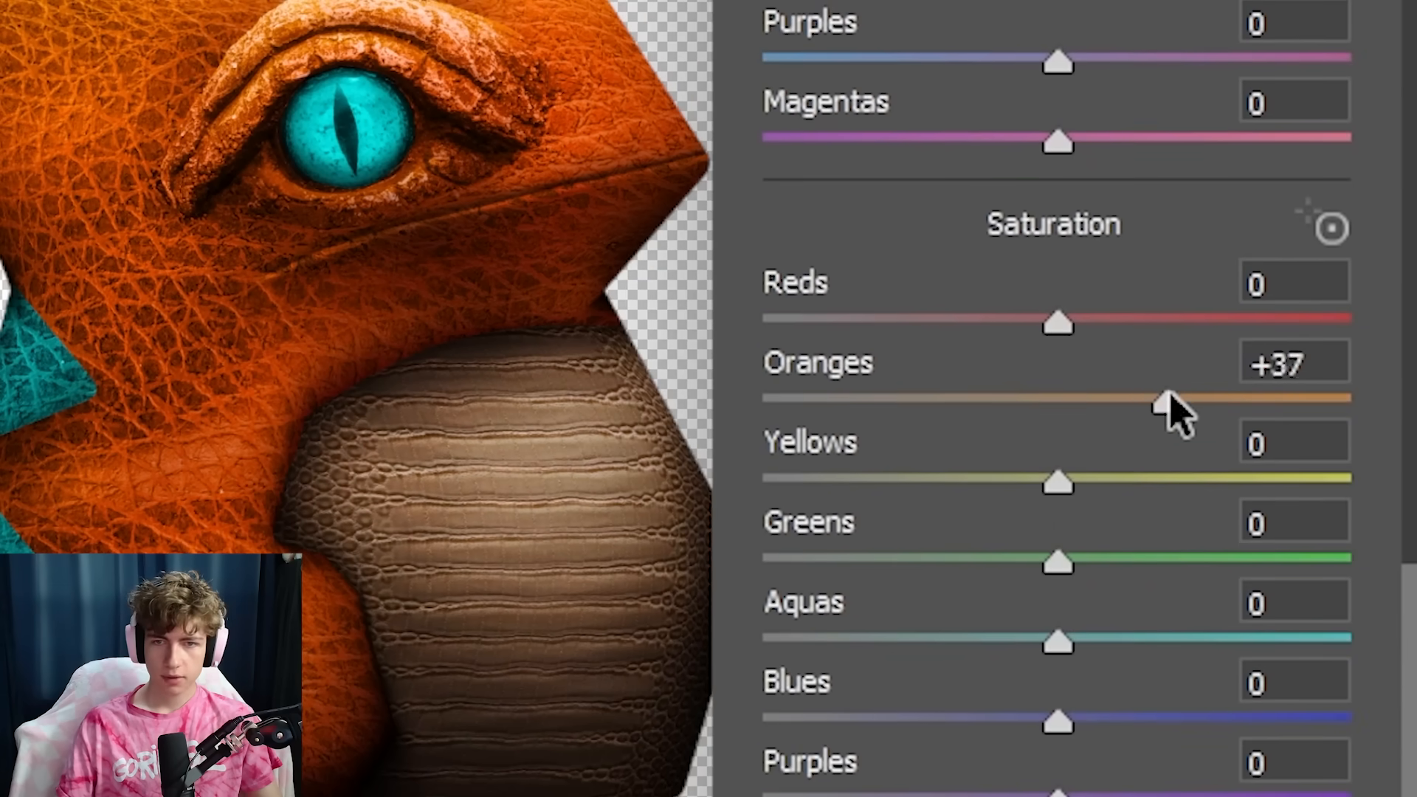
scroll(1043, 457, down, 8)
drag(1056, 247, 1297, 222)
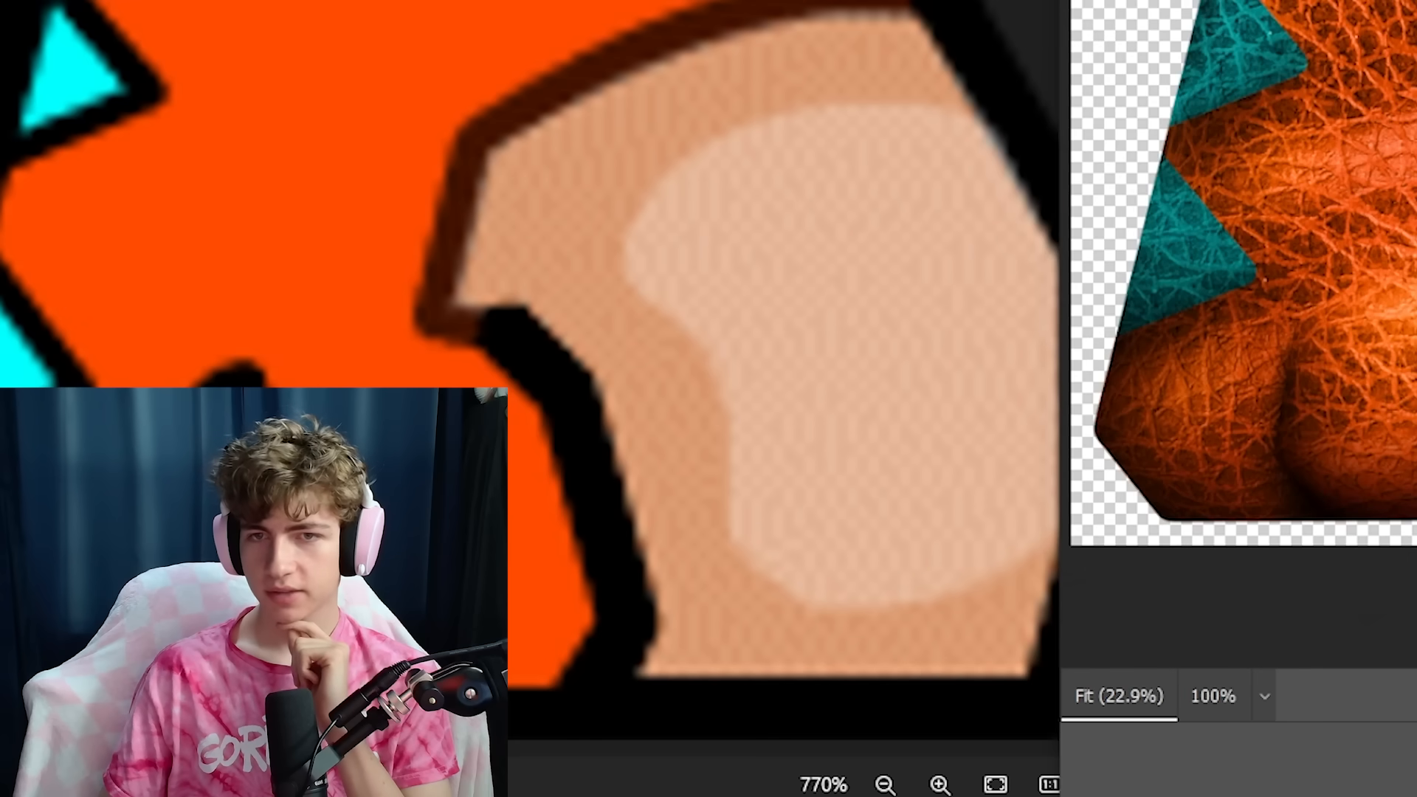
Set the Aquas luminance to +21, push the Aquas saturation to its maximum and apply the Camera Raw Filter
drag(1312, 655, 1332, 661)
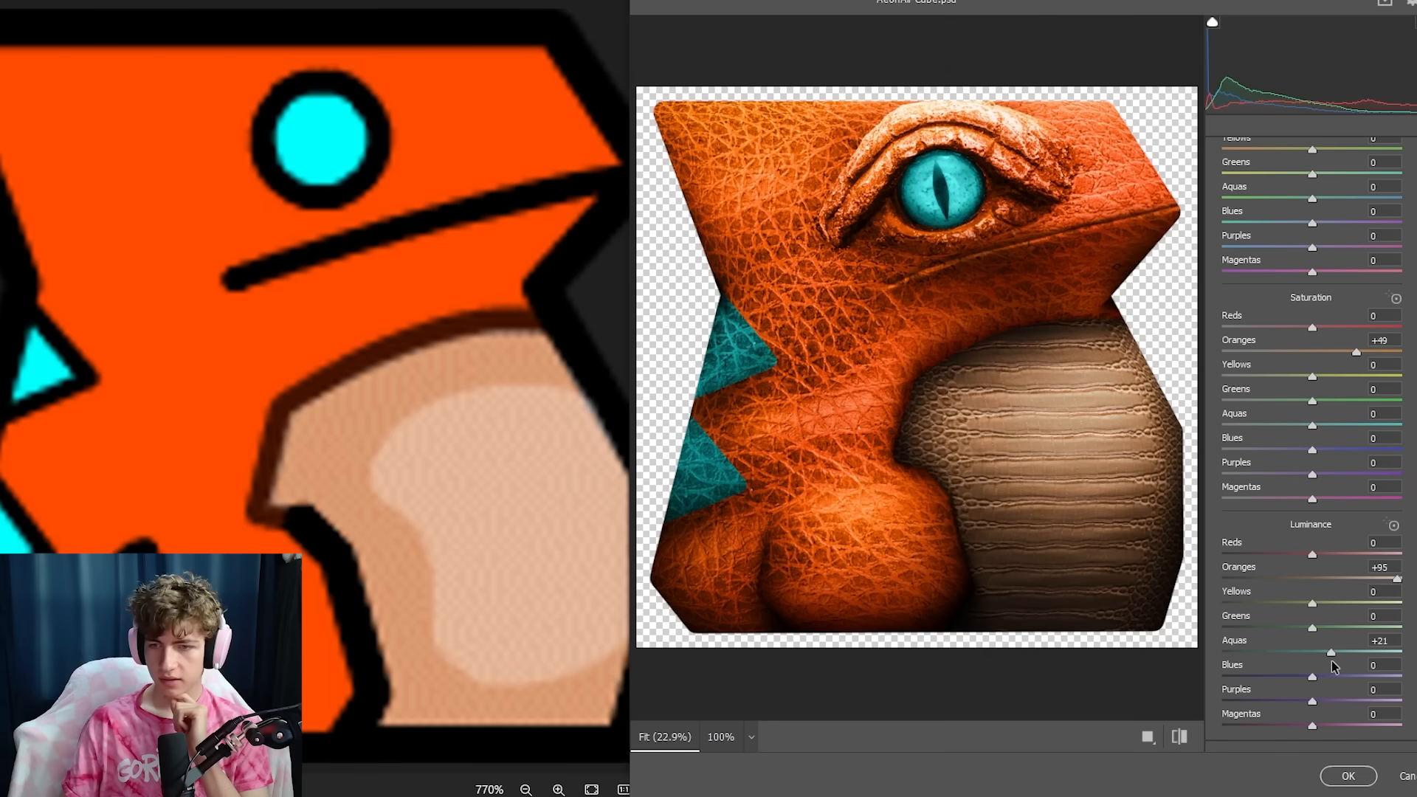
drag(1312, 426, 1402, 426)
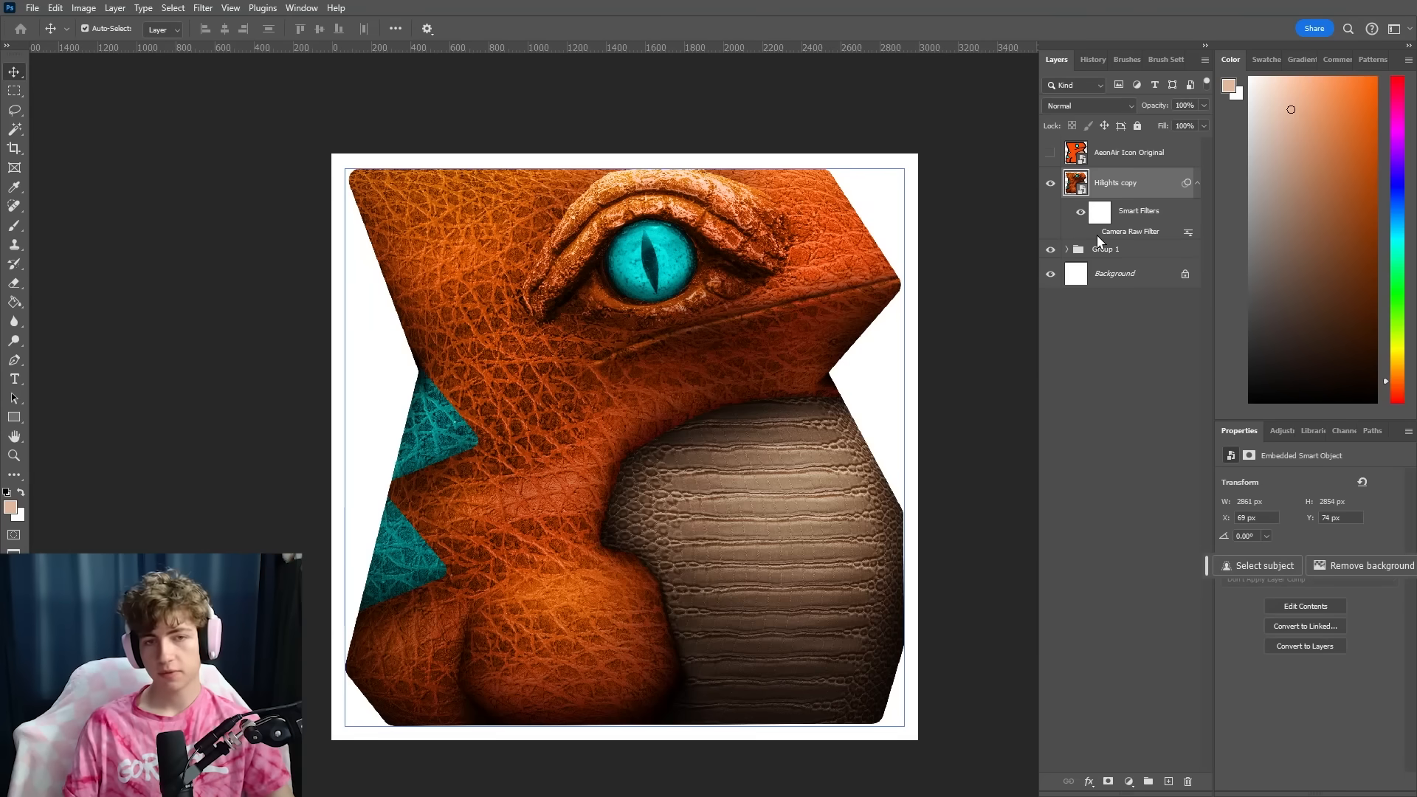
click(1093, 232)
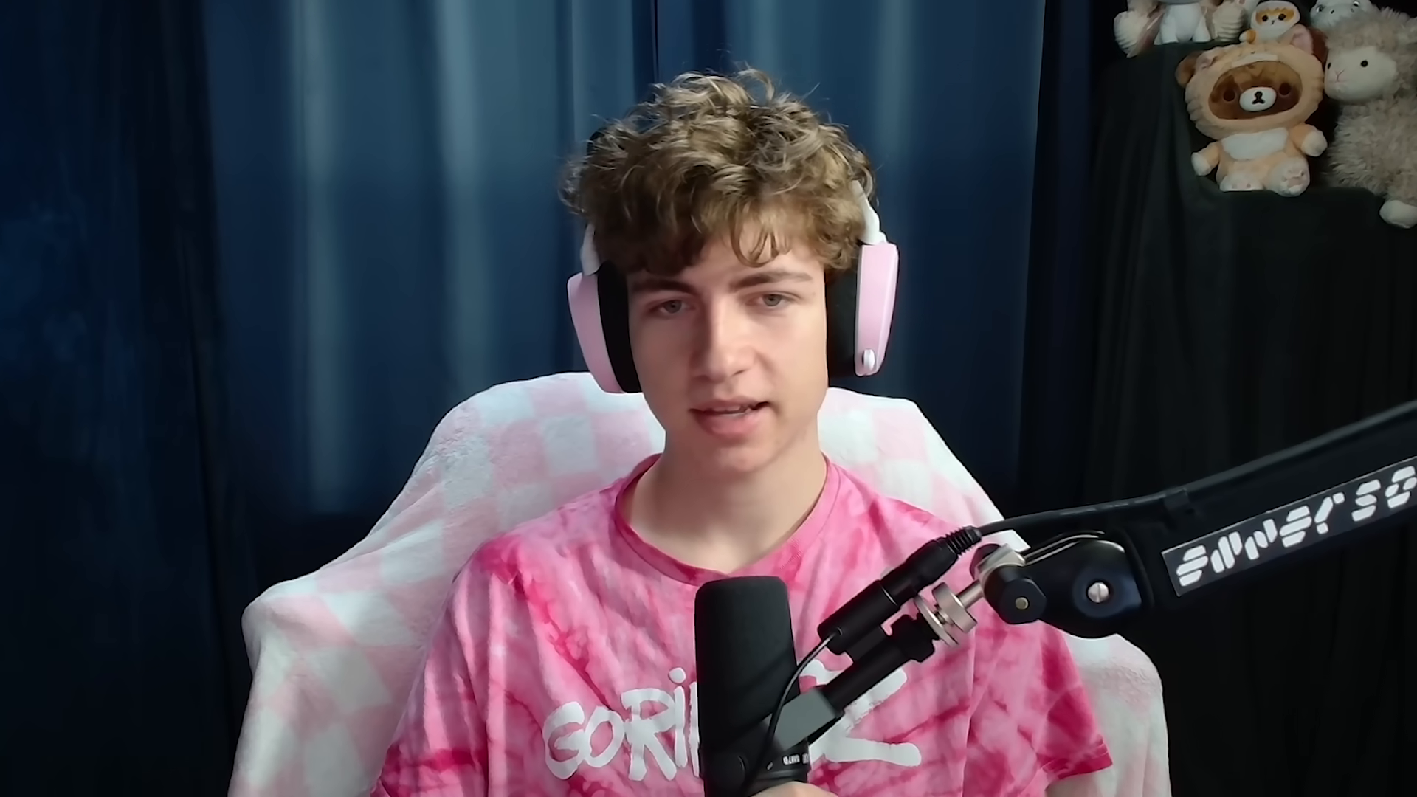
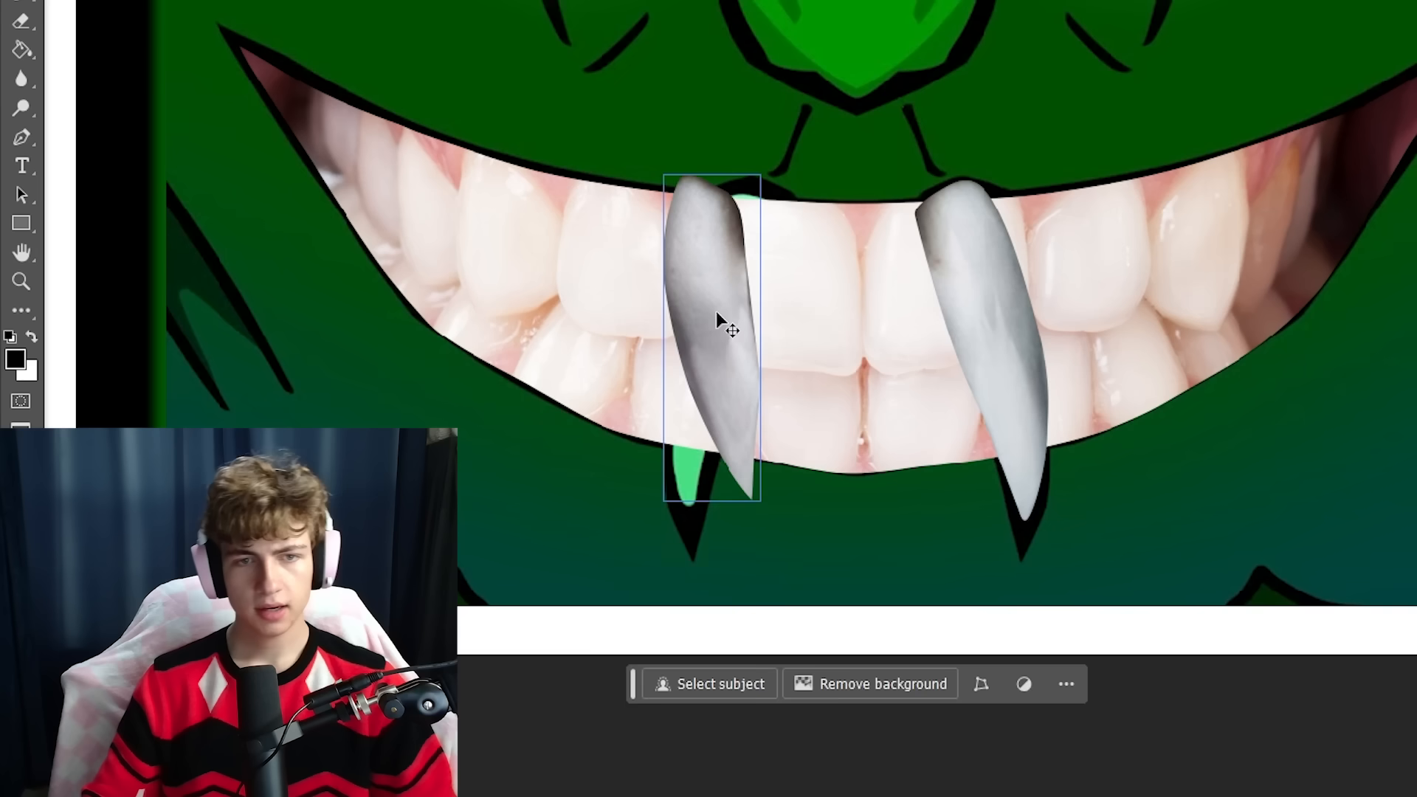
Mirror the left fang to fit the icon's drawn fang and reduce the teeth's saturation to about -72
key(ctrl+t)
drag(722, 165, 800, 188)
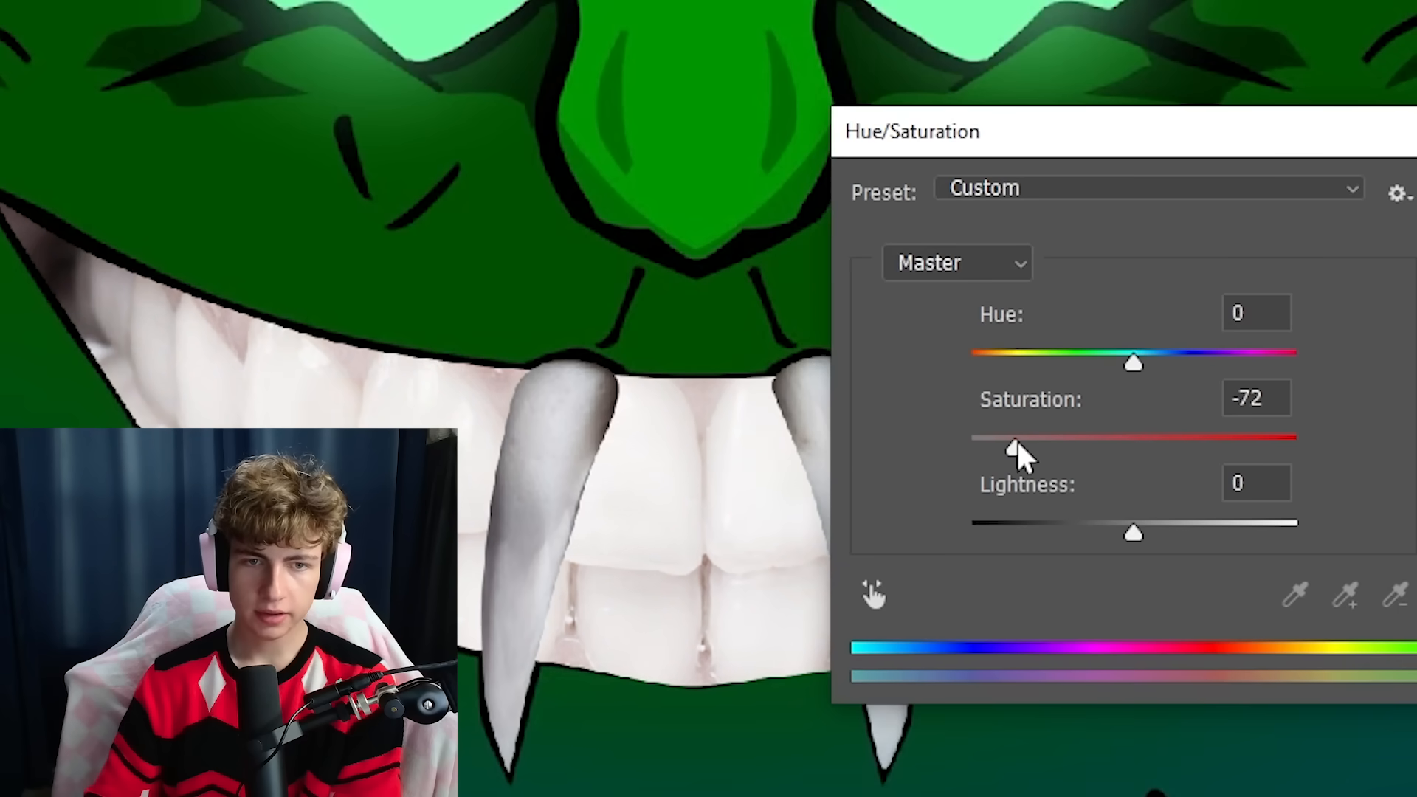
drag(1018, 443, 1013, 442)
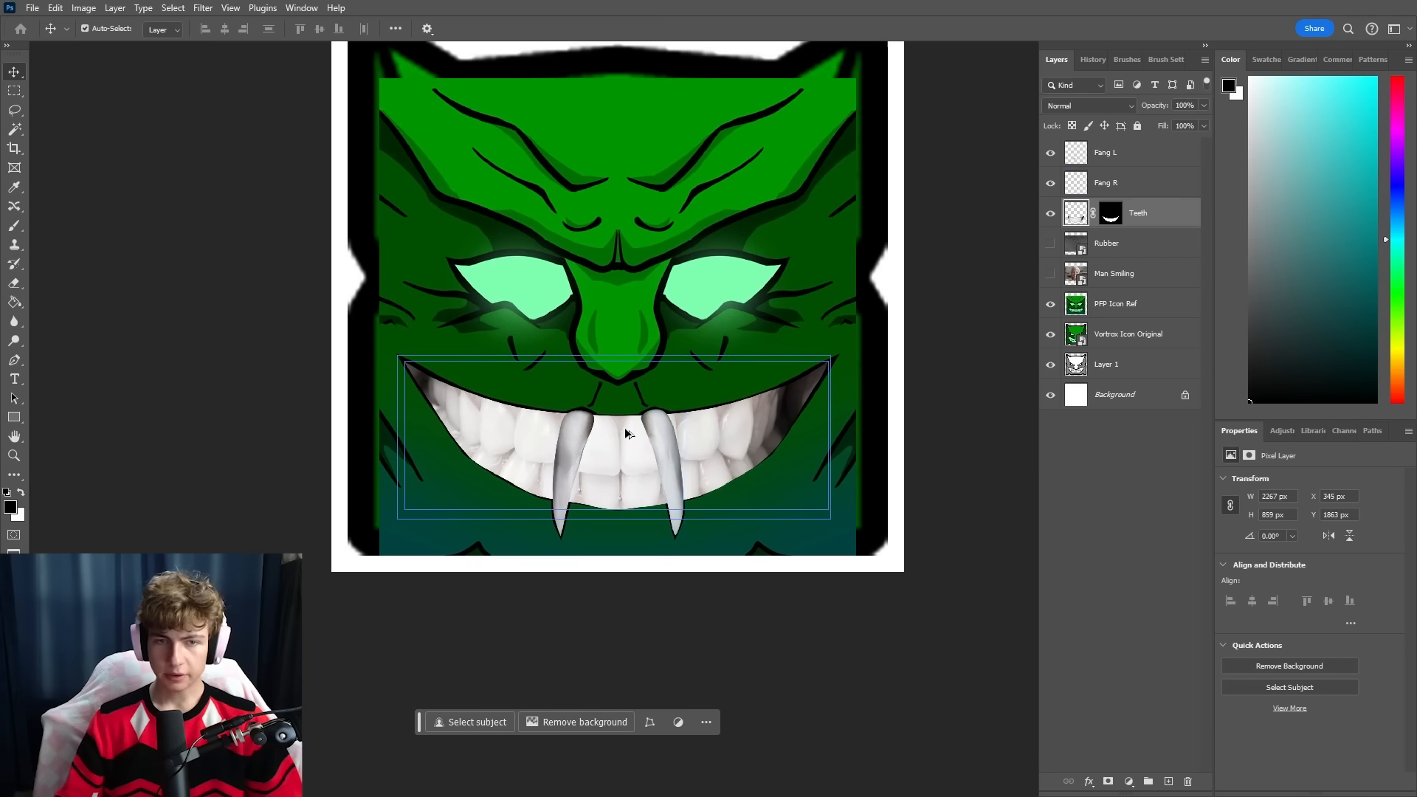
Show the Rubber layer and warp it with Liquify around the facial features, using PFP Icon Ref as a reduced-opacity backdrop
scroll(625, 432, up, 3)
drag(756, 340, 751, 391)
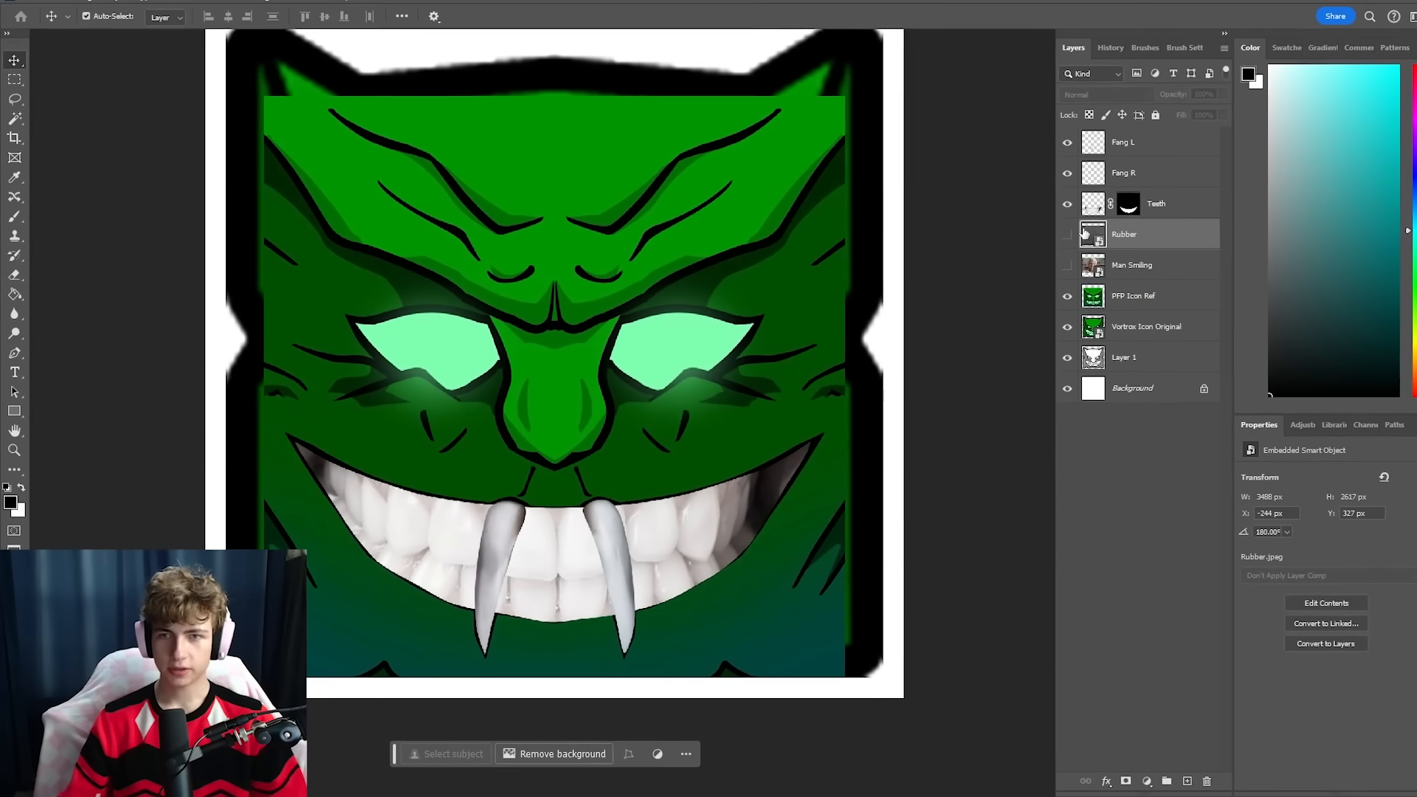
click(1049, 246)
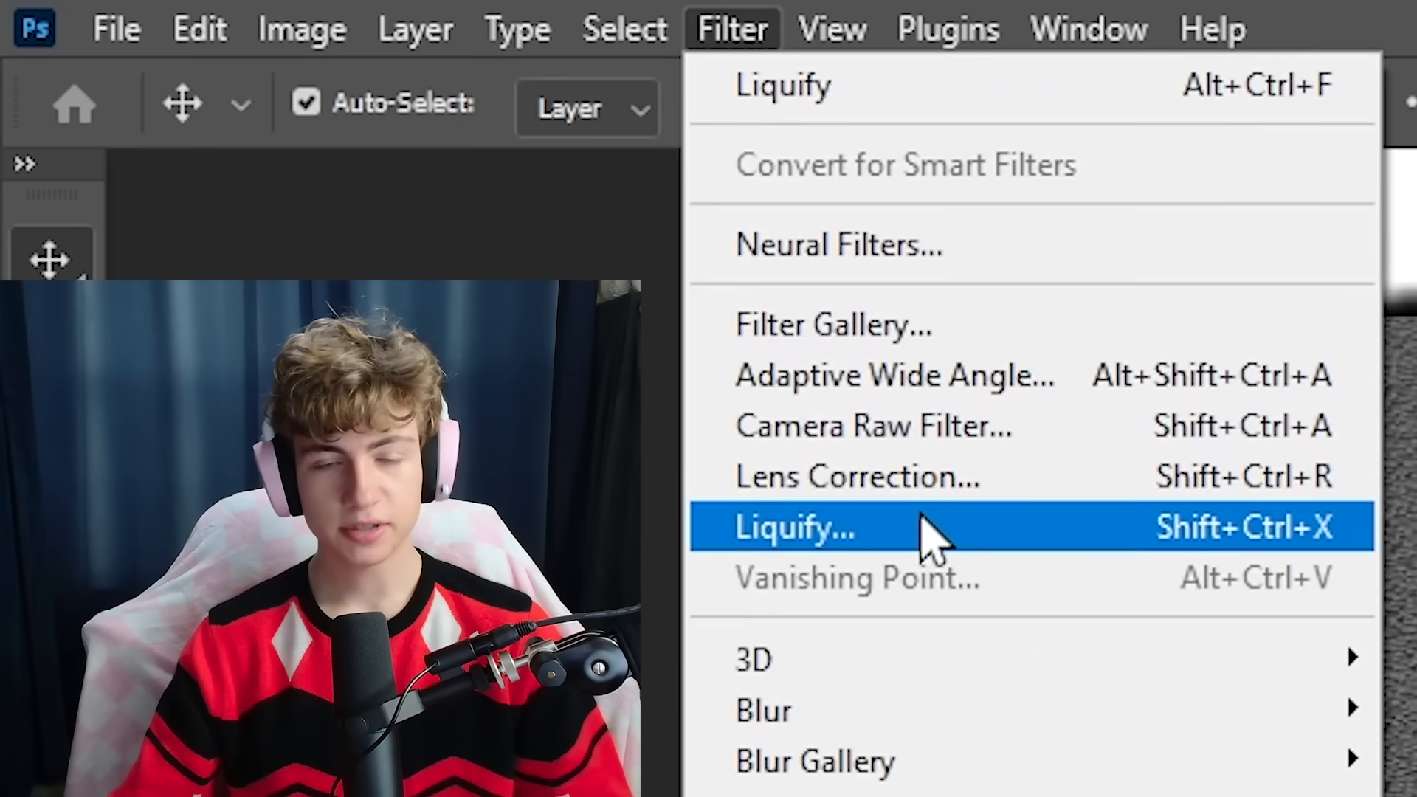
click(268, 135)
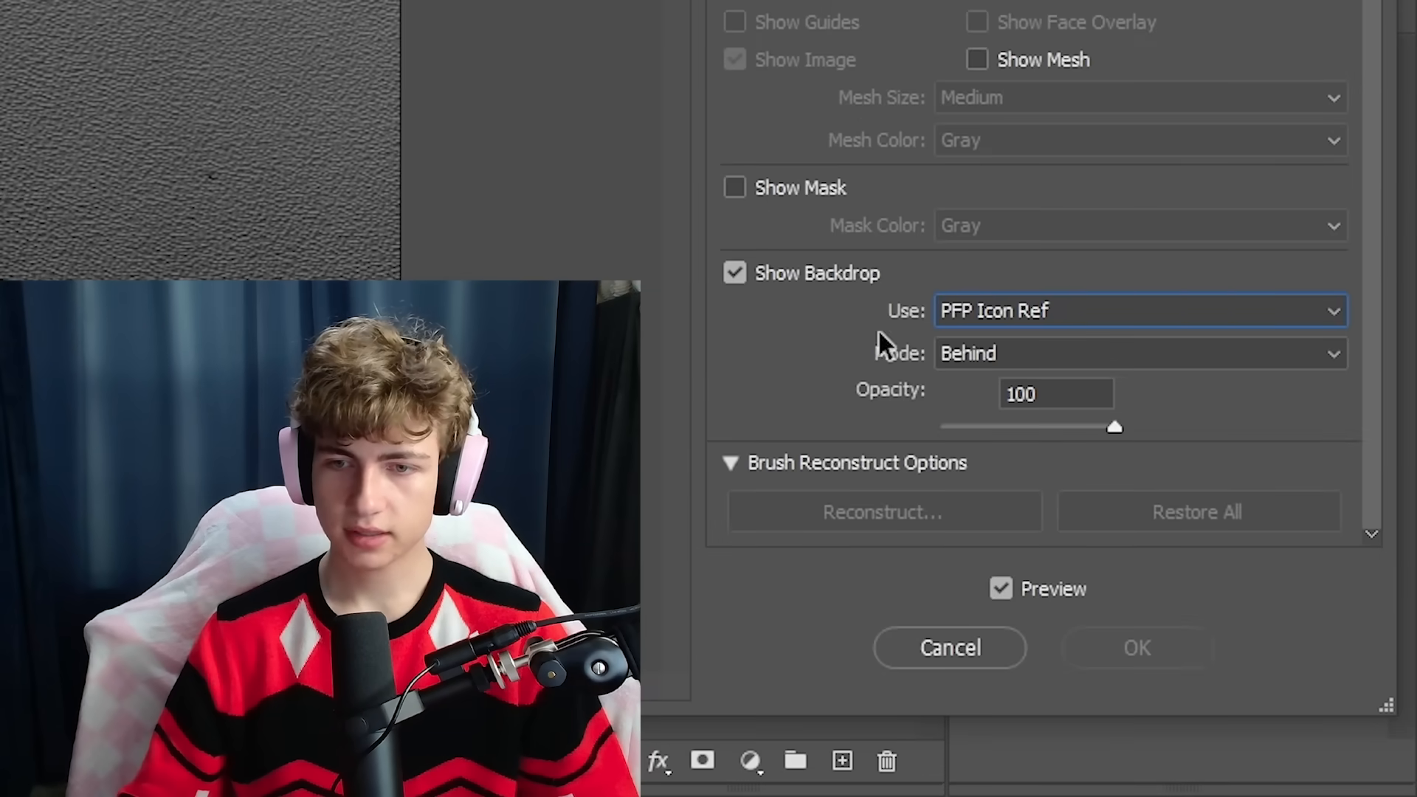
drag(1112, 427, 1039, 433)
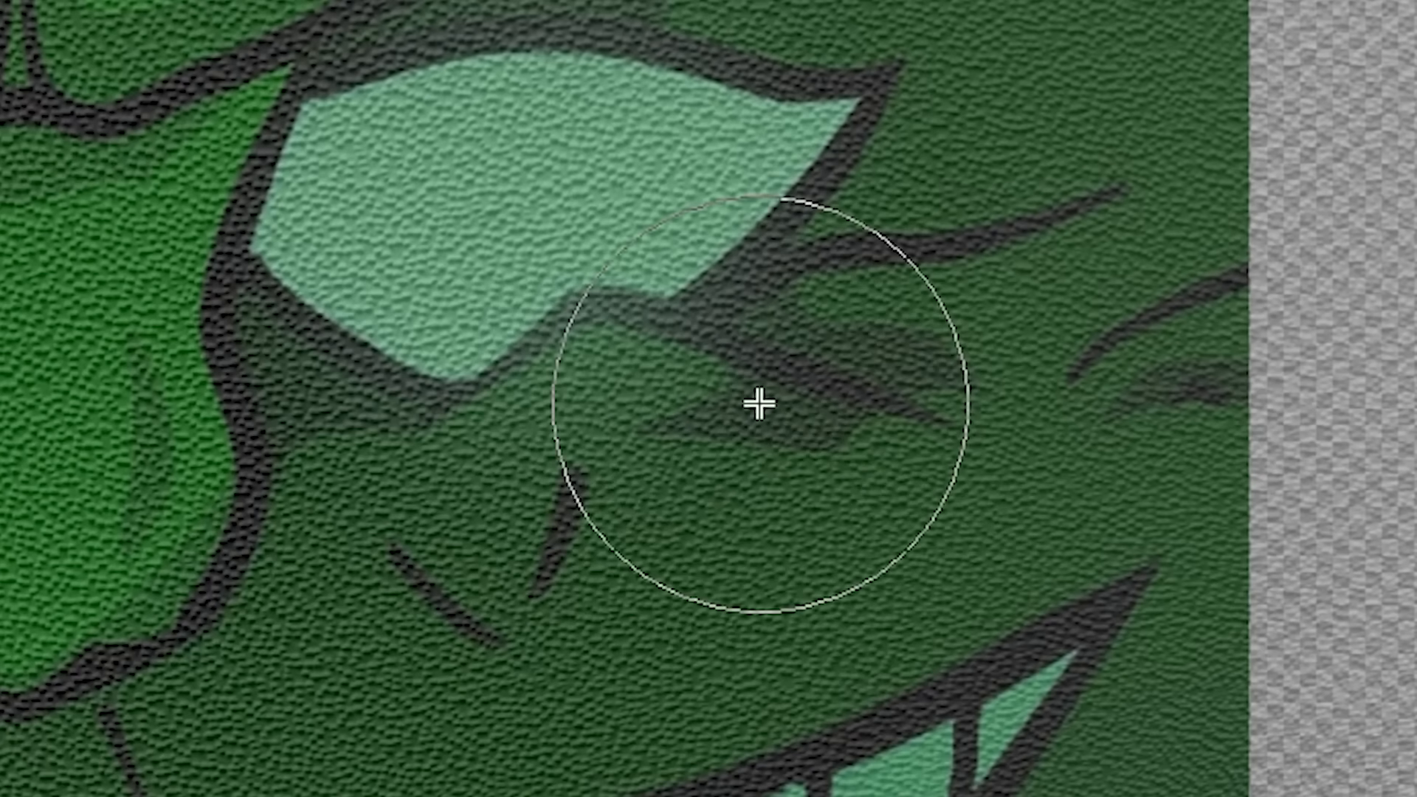
mouse_move(760, 405)
mouse_down()
mouse_move(895, 376)
mouse_move(893, 404)
mouse_move(642, 421)
mouse_move(616, 438)
mouse_move(600, 494)
mouse_up()
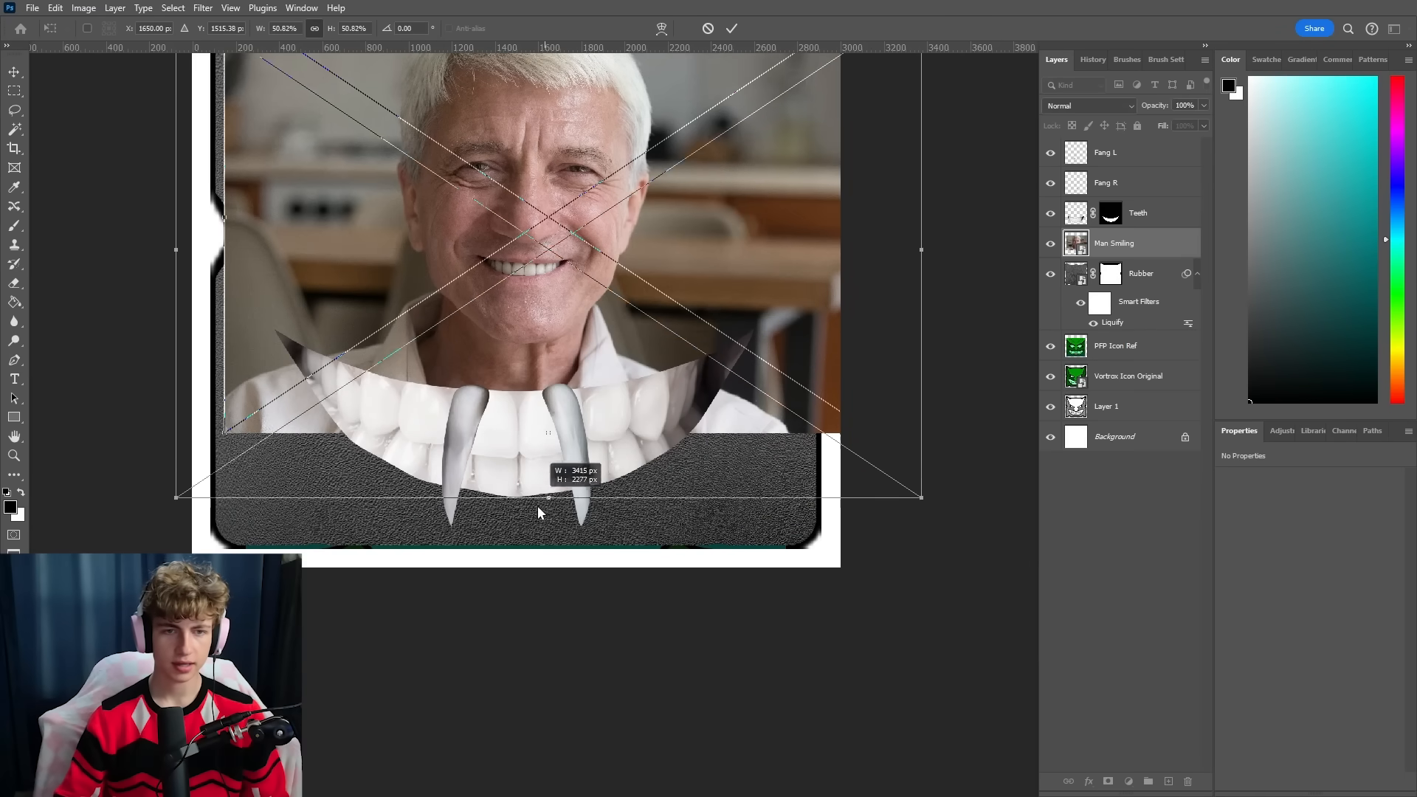
Enlarge the Man Smiling photo to 7508 × 5006 px over the icon and reshape its mouth with Liquify
drag(538, 503, 543, 721)
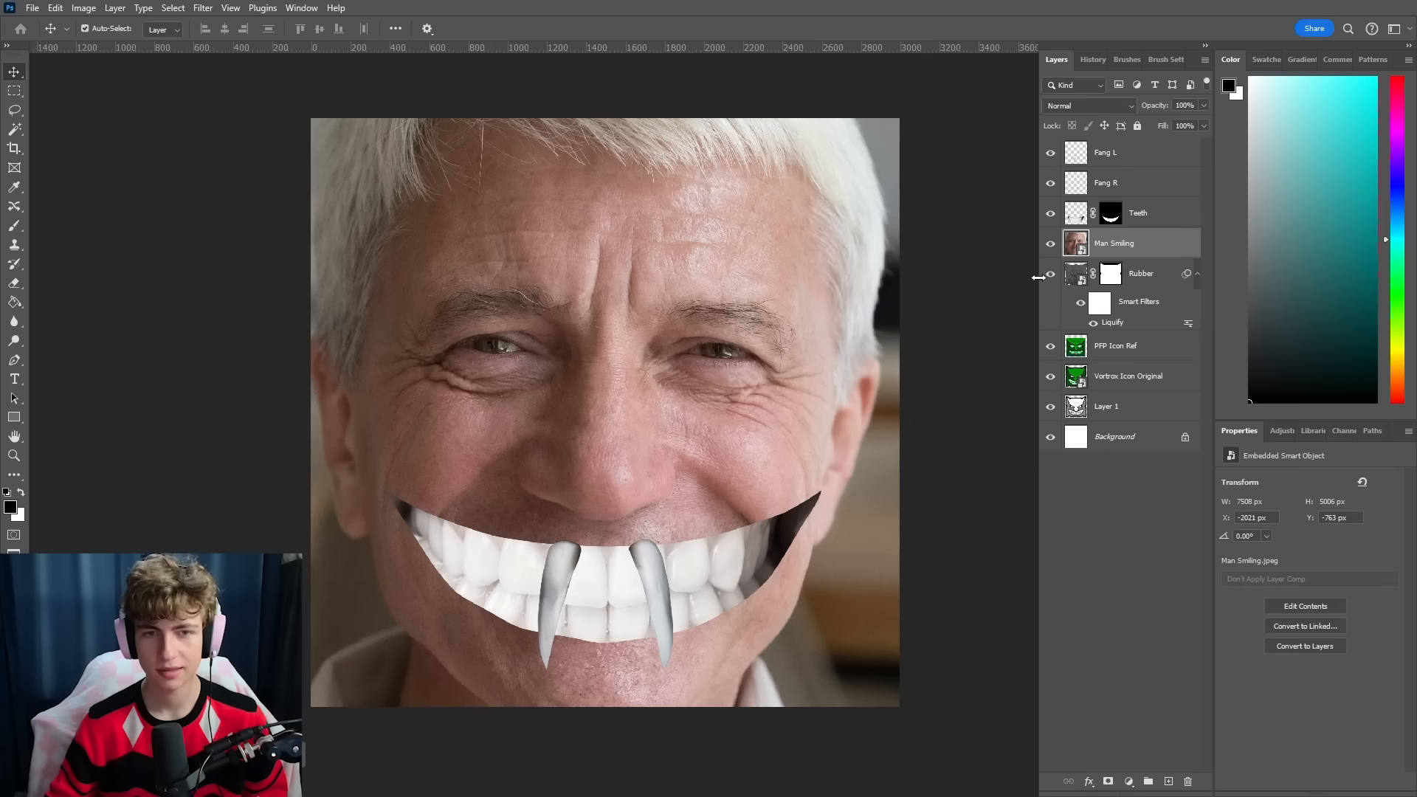
alt+click(1049, 376)
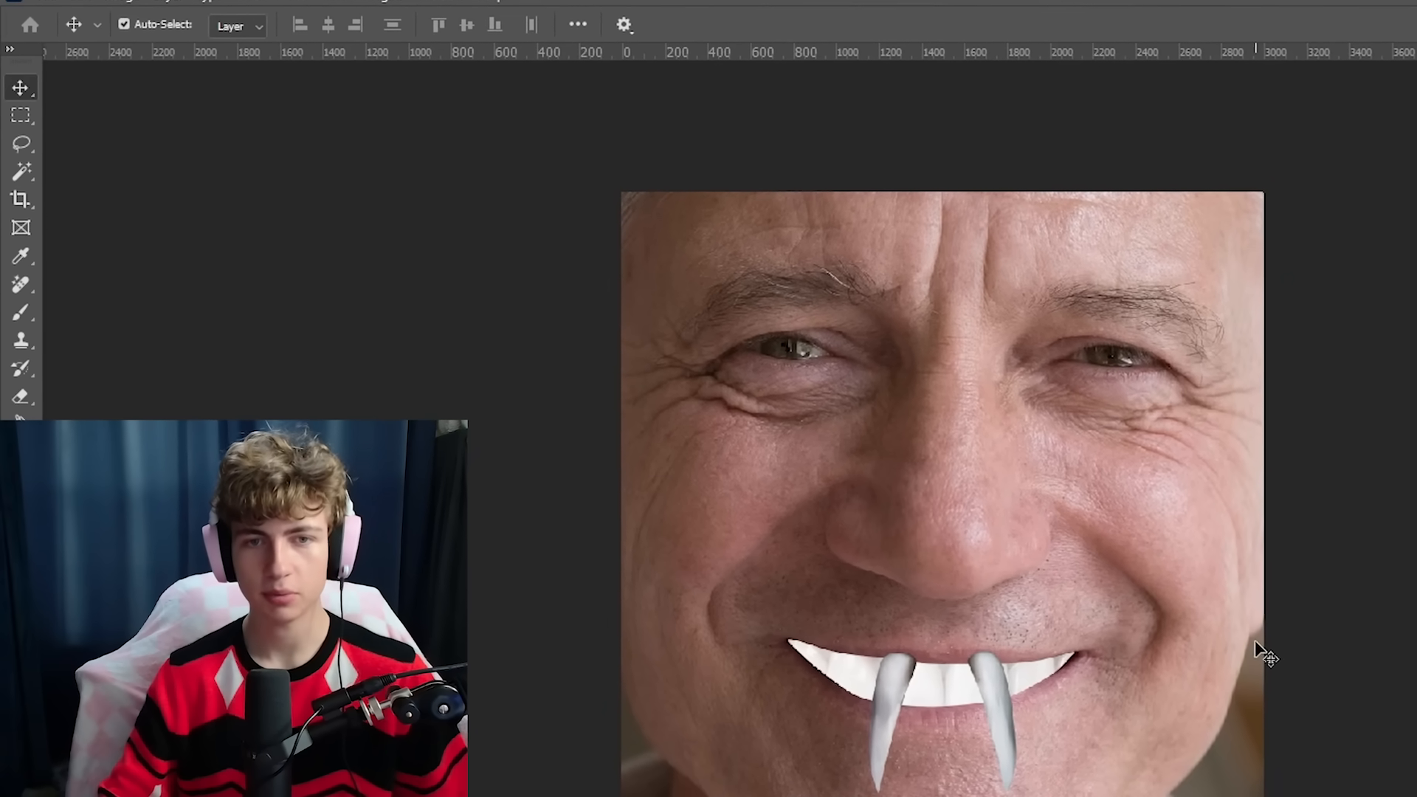
click(299, 1)
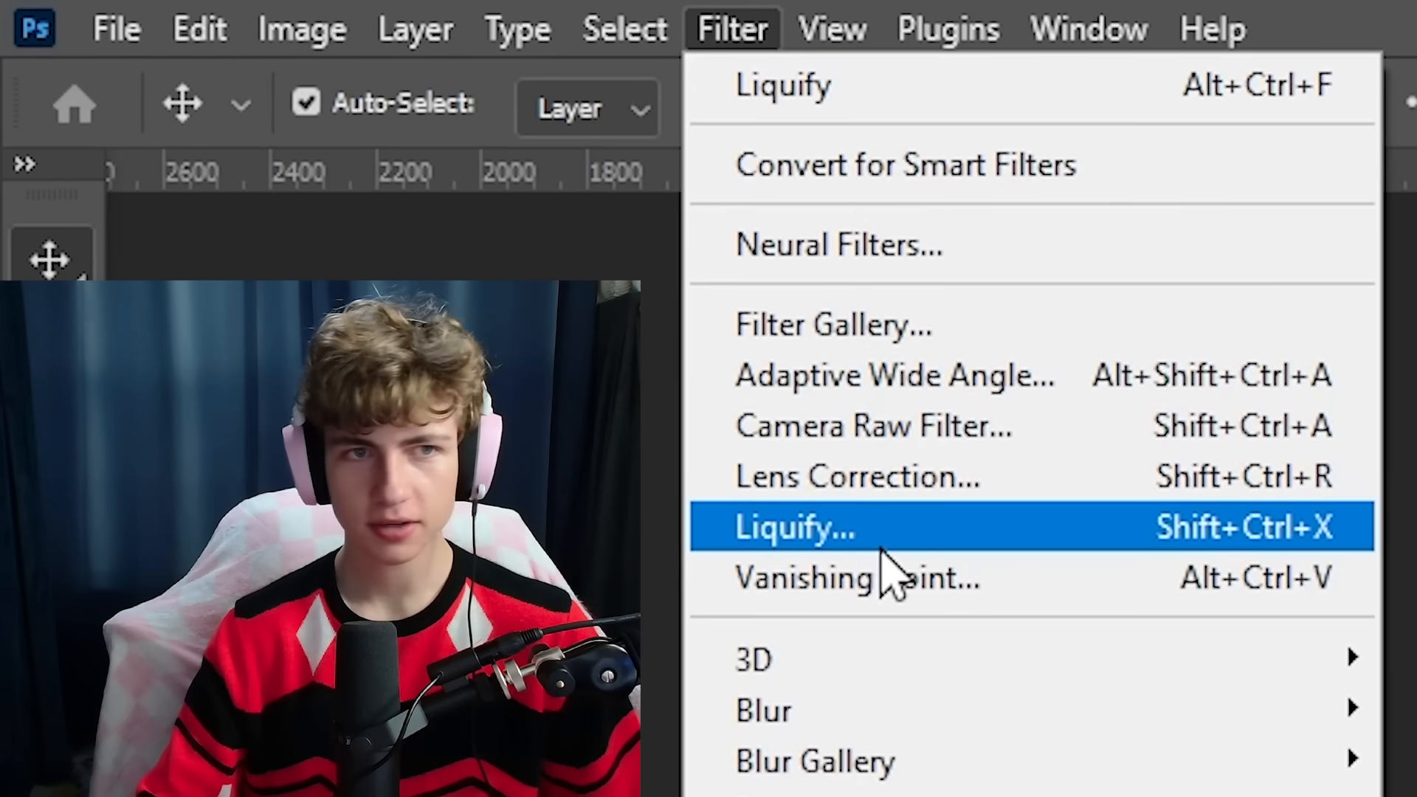
click(880, 546)
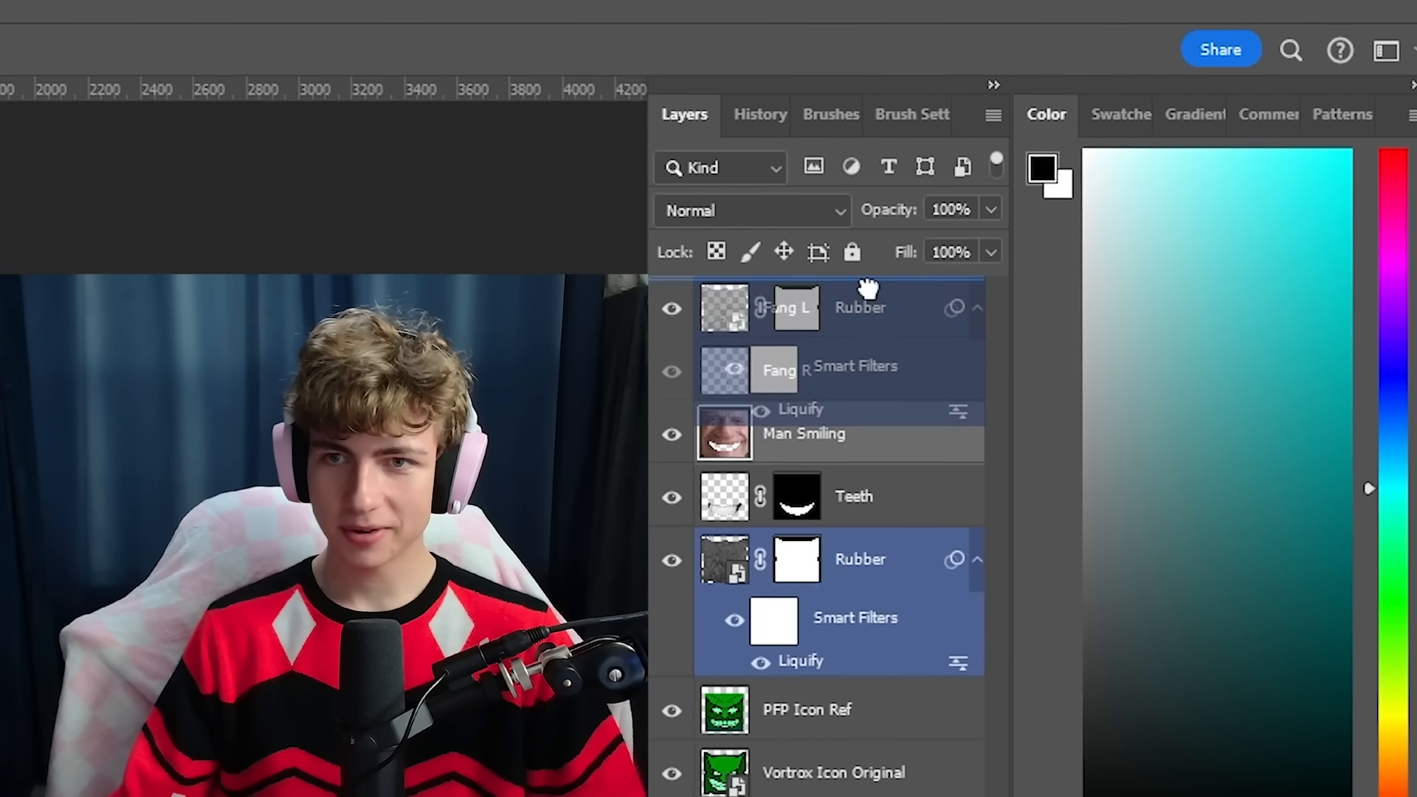
Move the Rubber layer above Fang L and mask out both eye openings with mirrored brush strokes along their outlines
drag(868, 288, 860, 335)
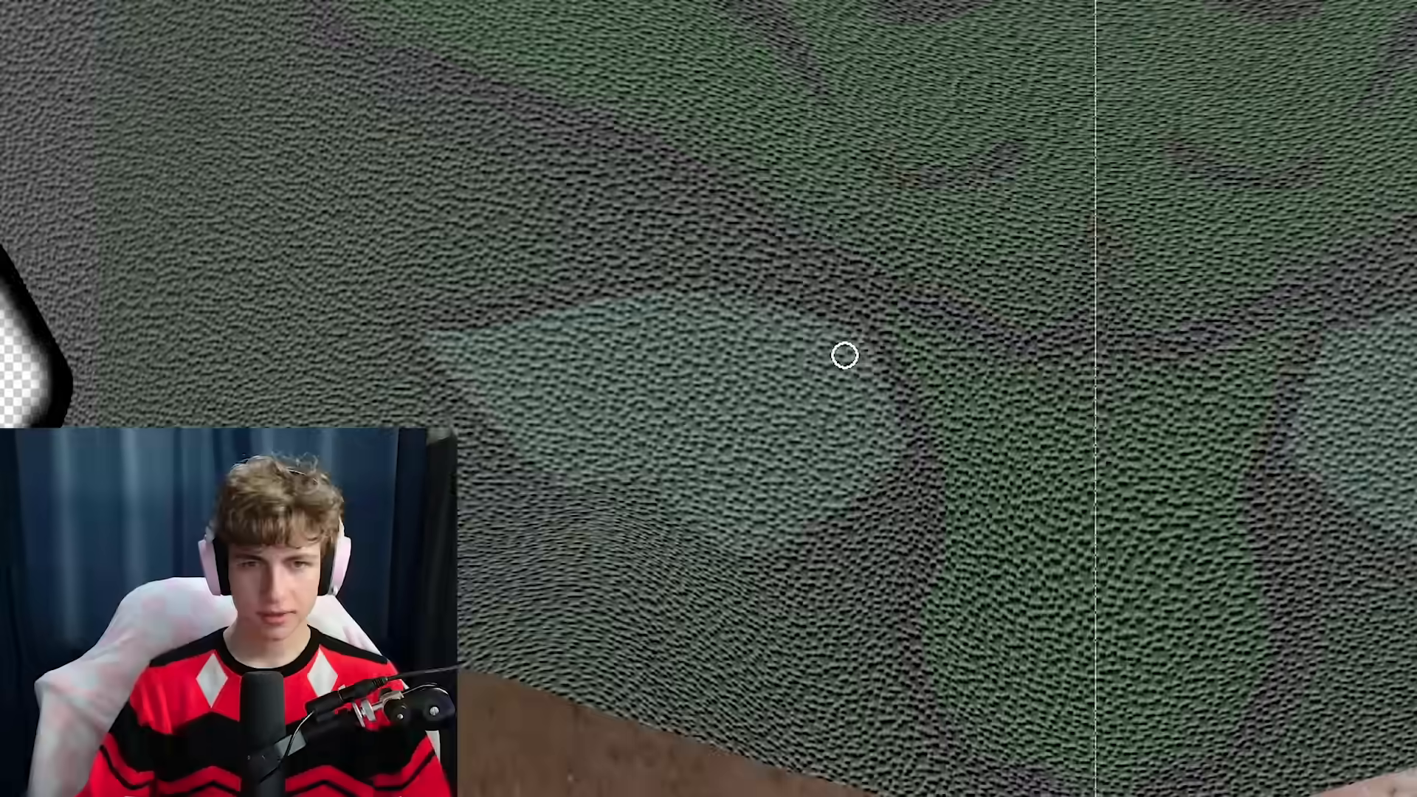
click(873, 356)
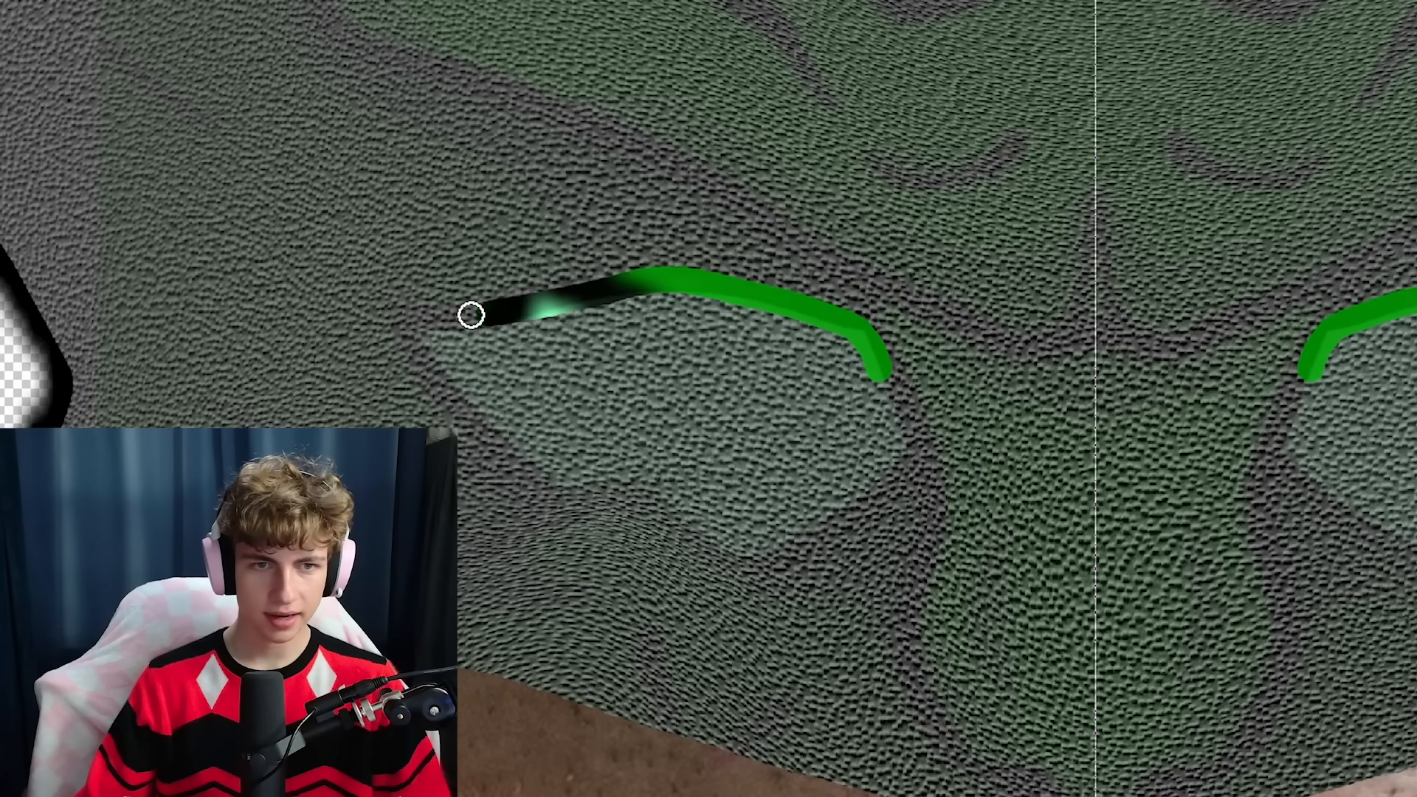
drag(477, 314, 413, 319)
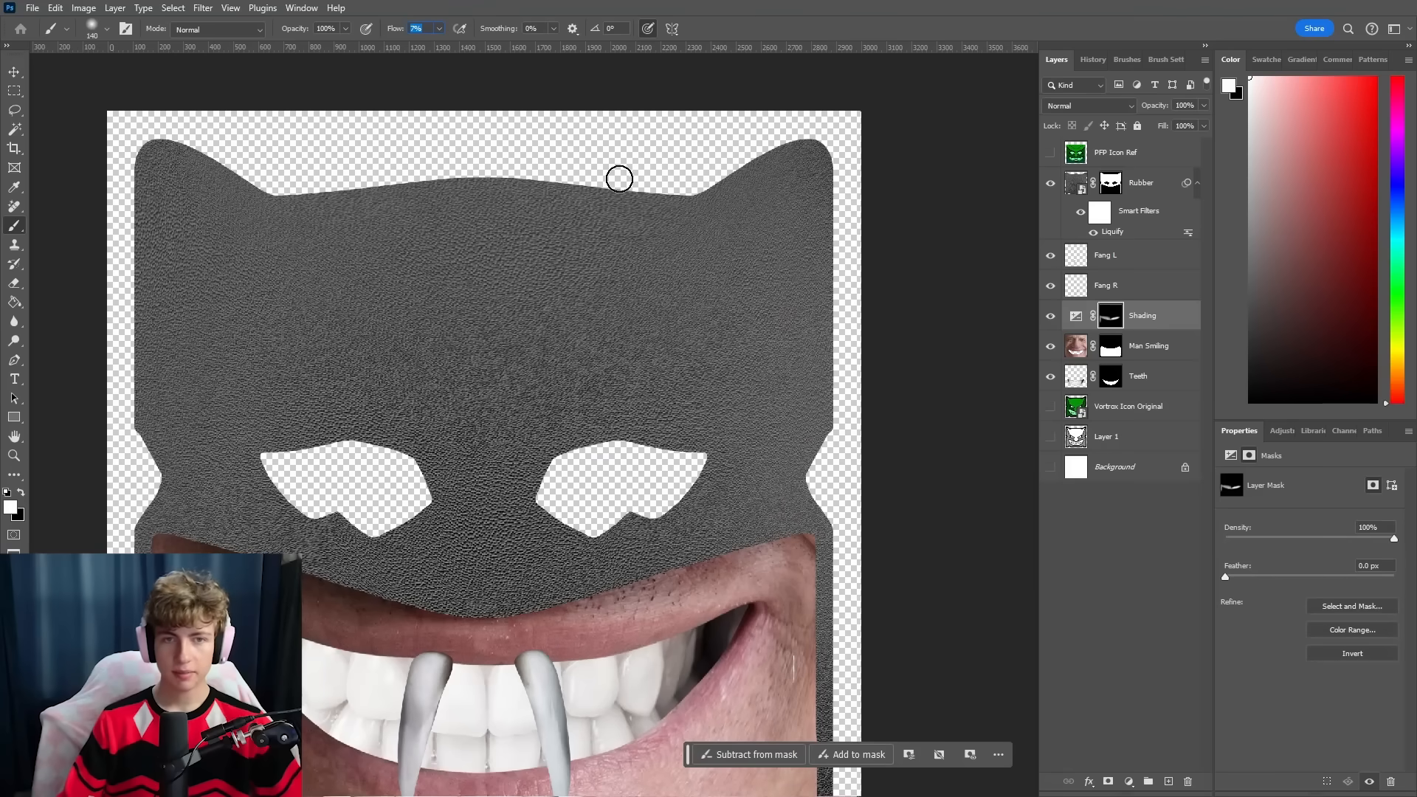
Paint the Shading mask over Man Smiling at 7% flow, darkening the skin along the outer edges, lips and chin
drag(617, 180, 721, 157)
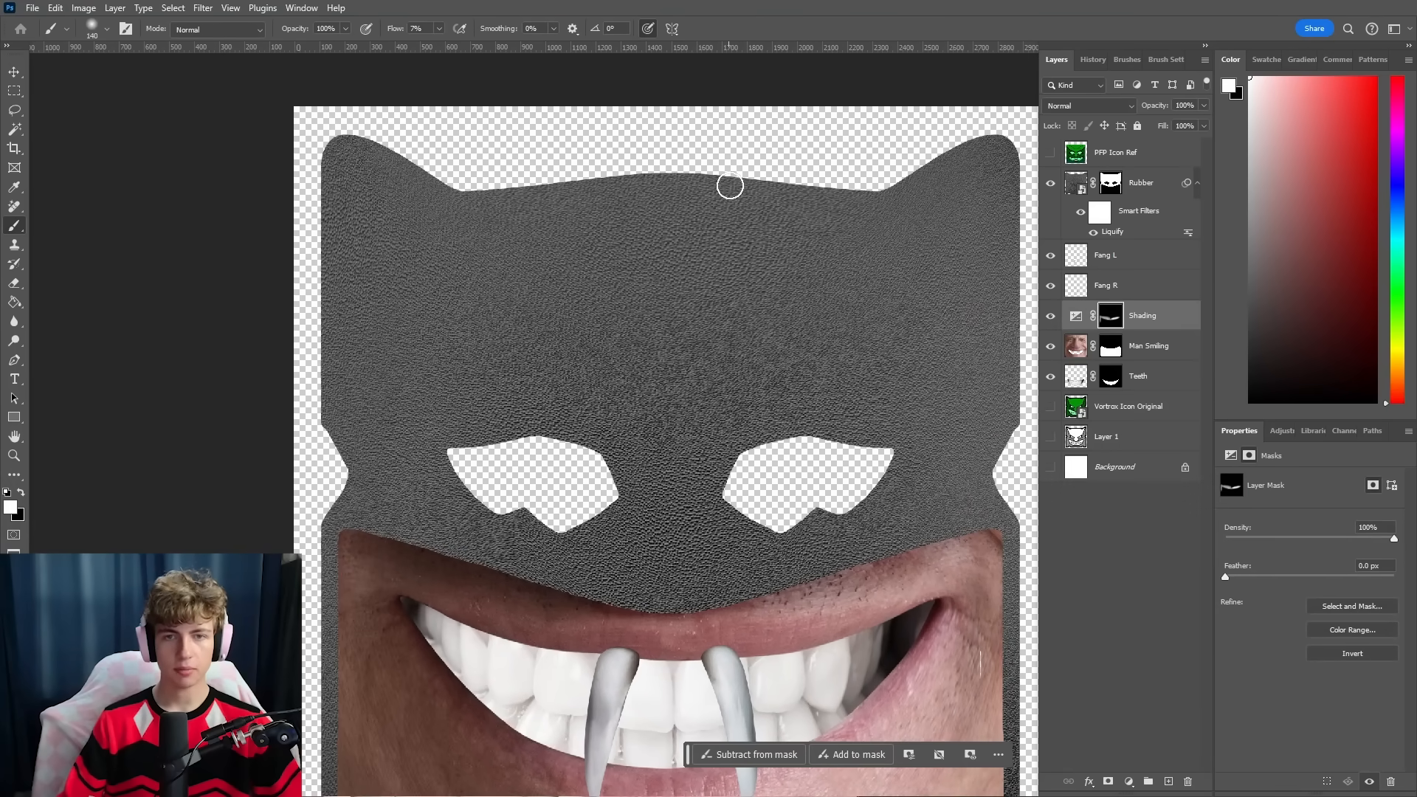
scroll(807, 288, down, 2)
scroll(891, 504, up, 3)
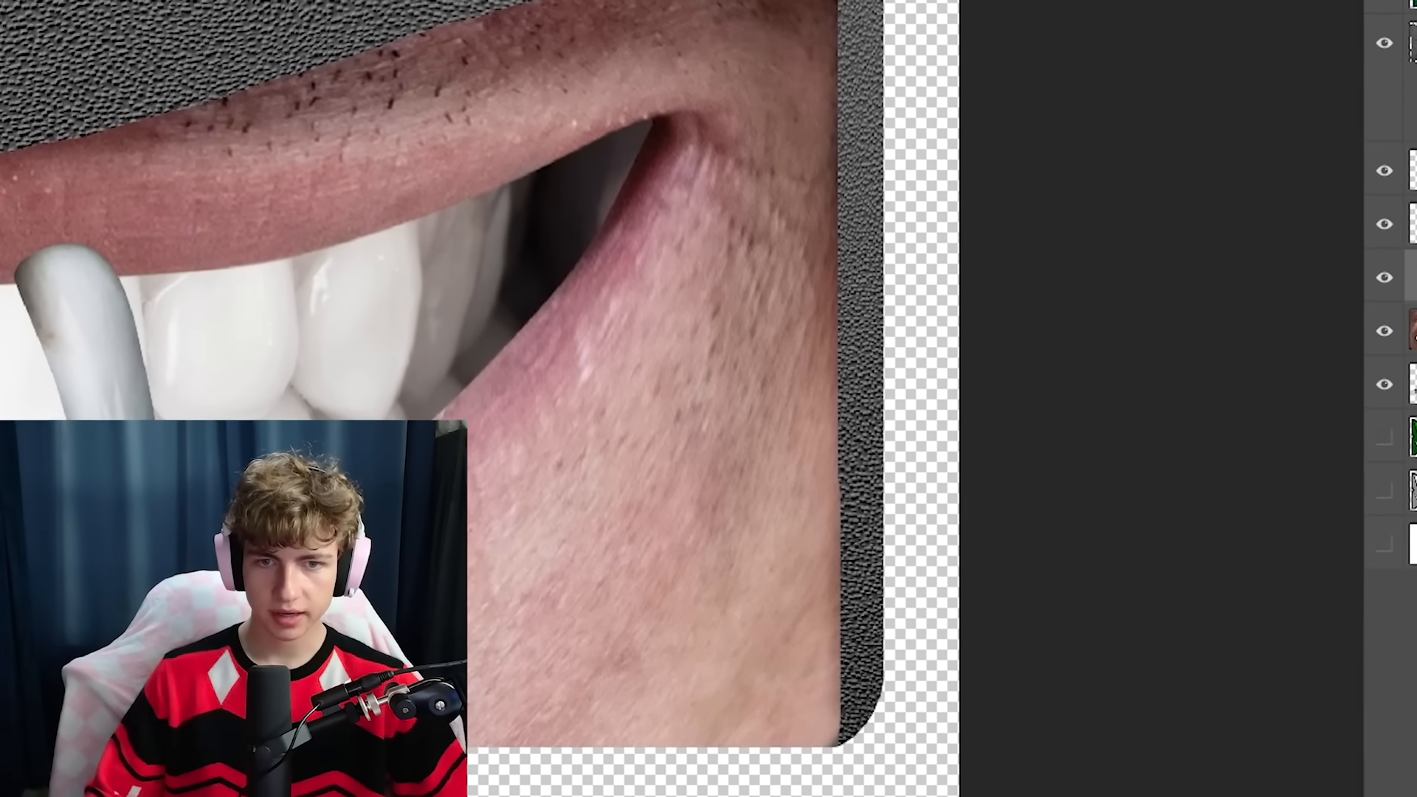
drag(867, 427, 959, 431)
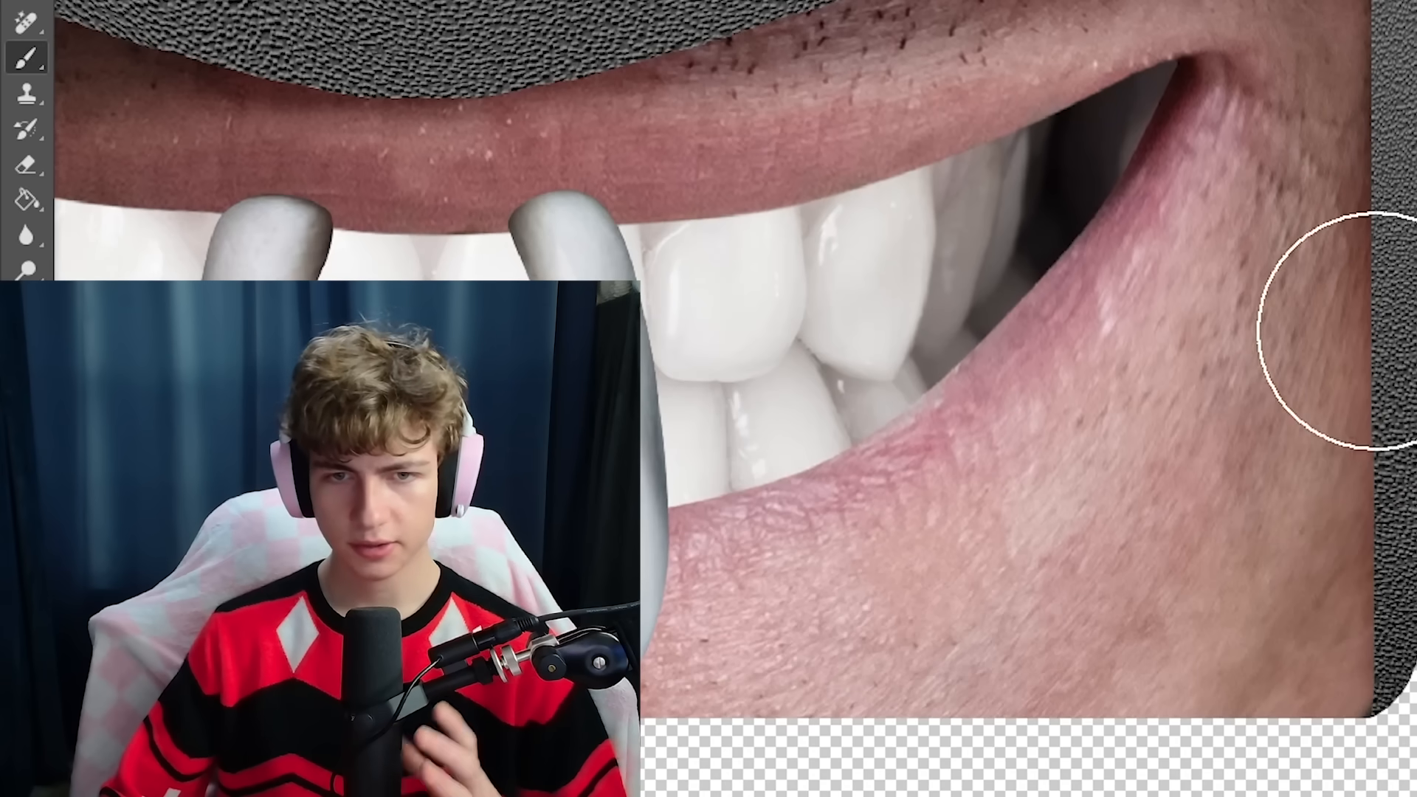
mouse_move(1375, 329)
mouse_down()
mouse_move(699, 756)
mouse_move(1387, 7)
mouse_up()
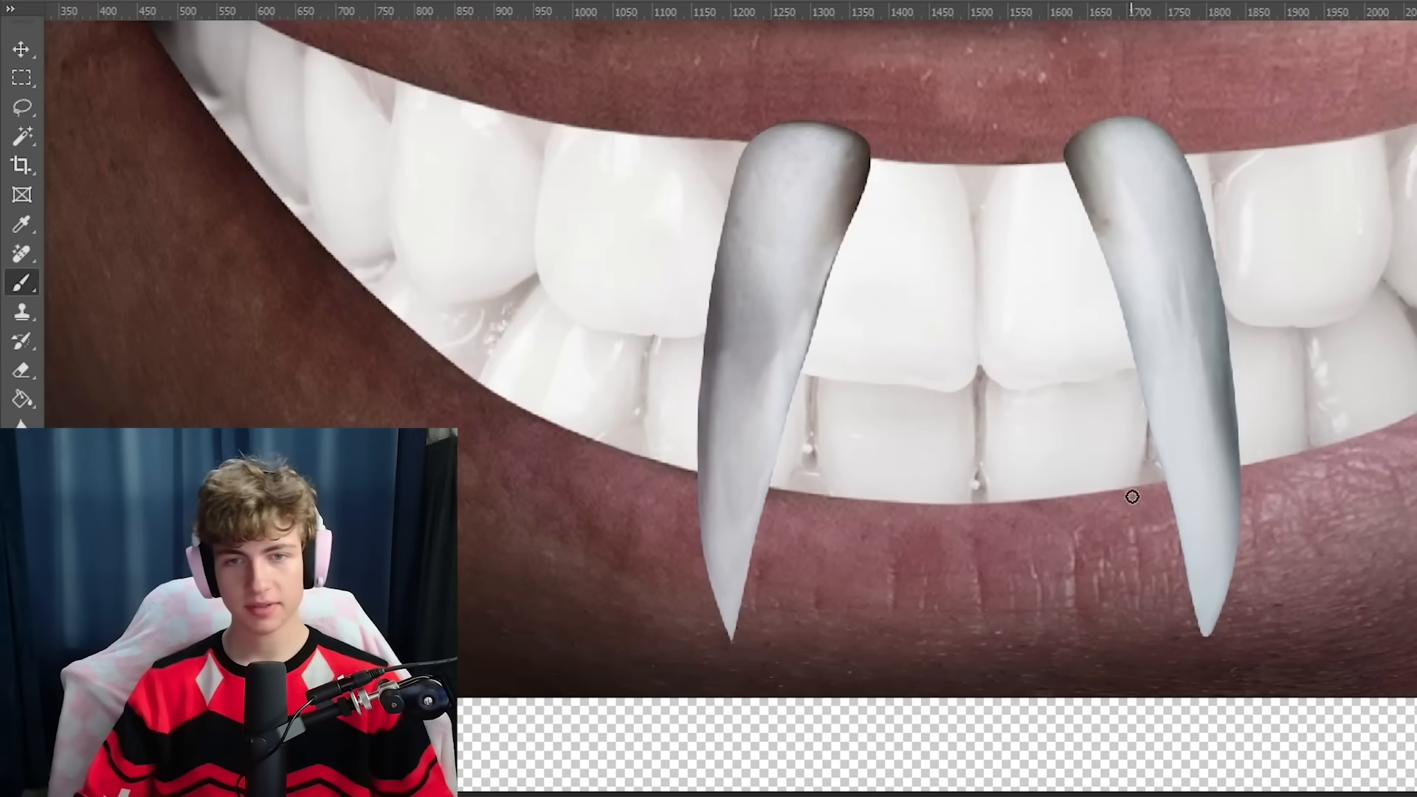
drag(1129, 490, 1075, 620)
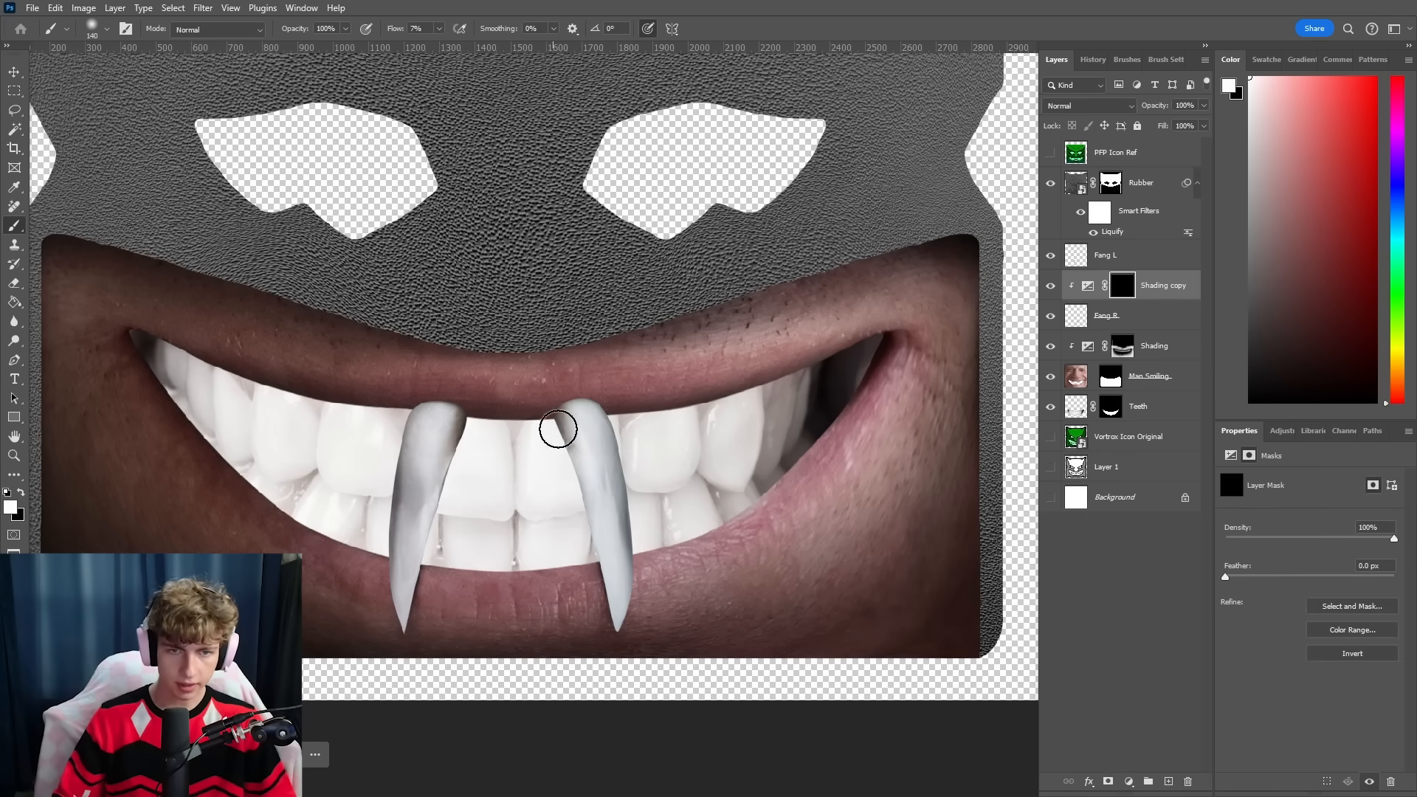
Paint clipped Shading copies along both fangs' edges at 7% flow and darken the upper lip around the fang roots
drag(556, 423, 587, 501)
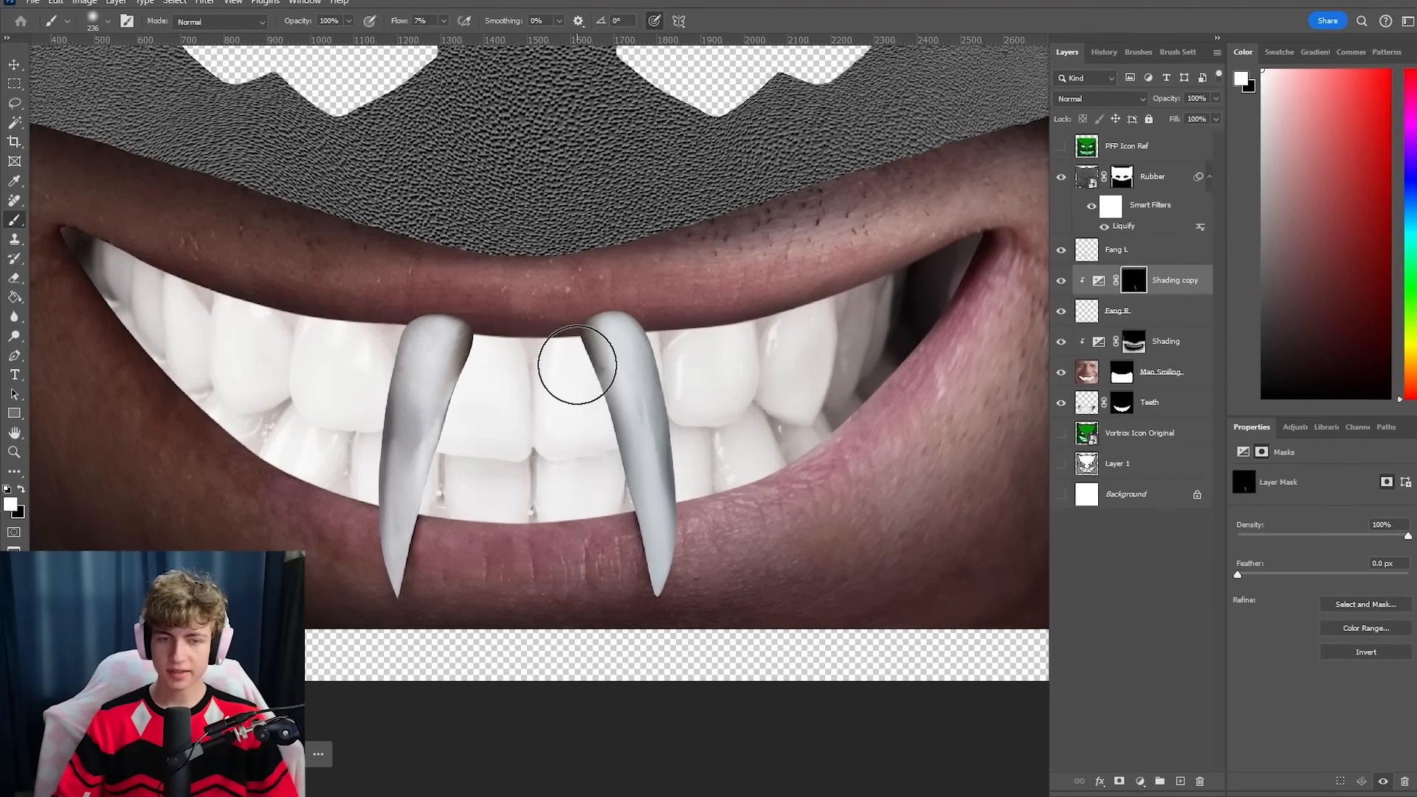
mouse_move(567, 376)
mouse_down()
mouse_move(620, 524)
mouse_move(633, 498)
mouse_move(643, 626)
mouse_up()
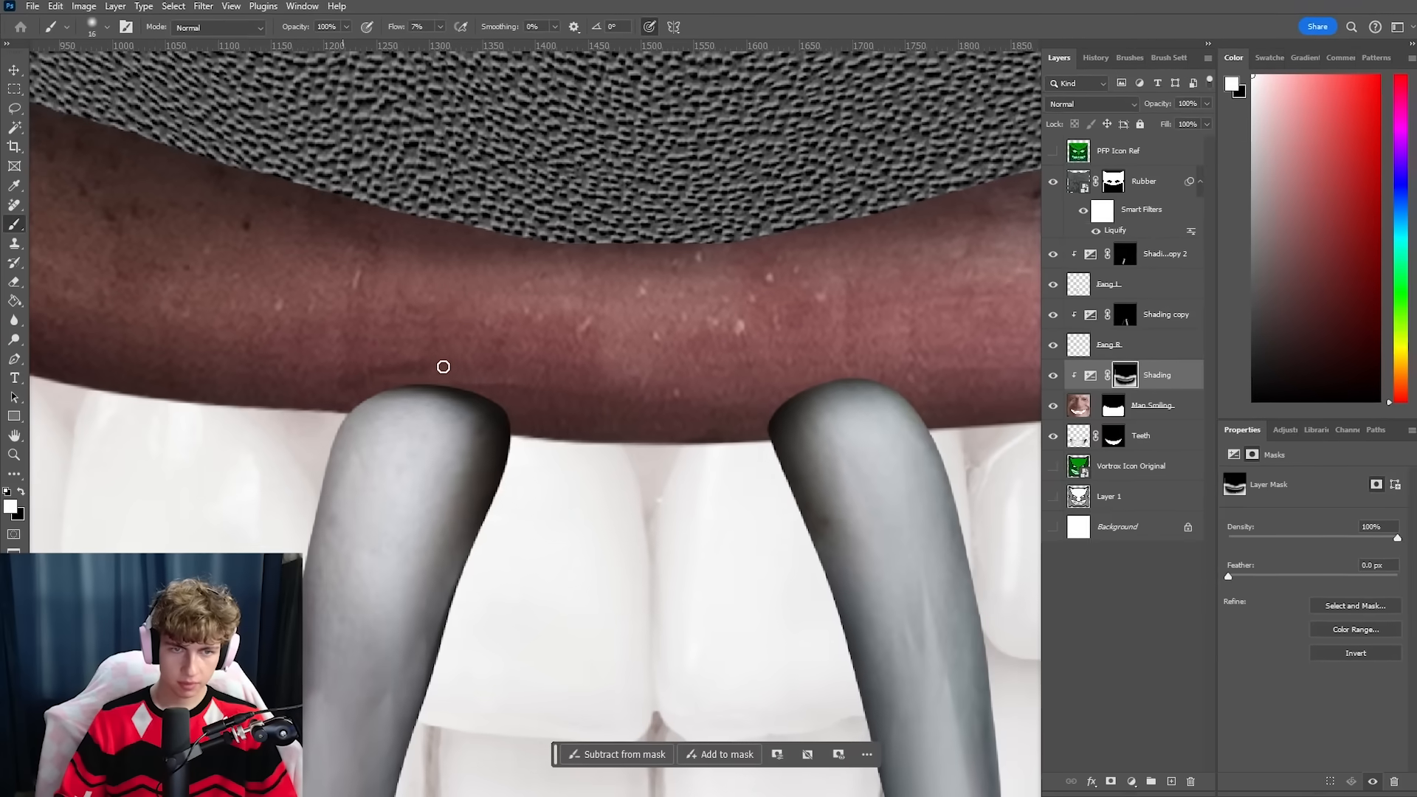
mouse_move(443, 366)
mouse_down()
mouse_move(539, 418)
mouse_move(443, 366)
mouse_move(339, 385)
mouse_move(492, 371)
mouse_move(557, 414)
mouse_move(408, 341)
mouse_up()
scroll(895, 136, up, 4)
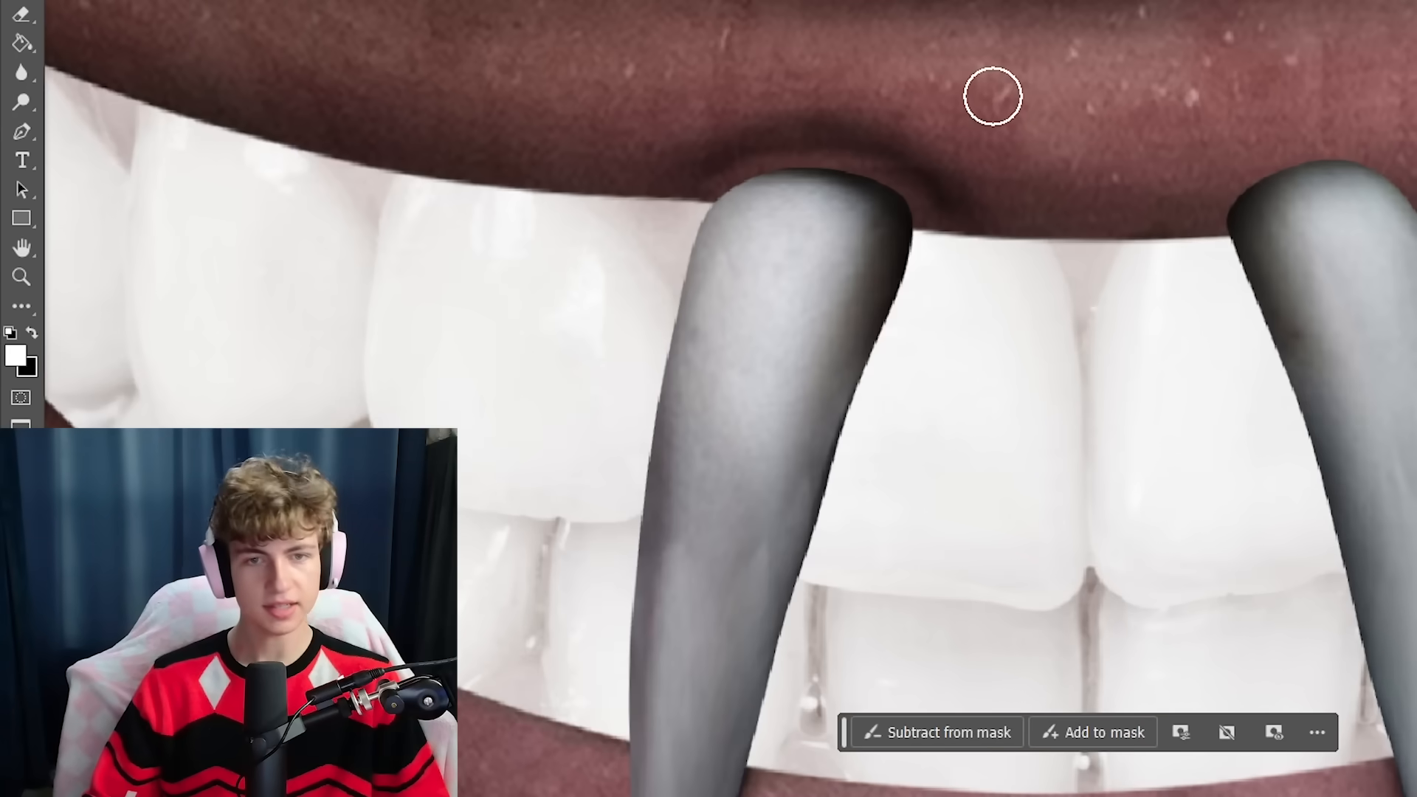
alt+right_click(510, 405)
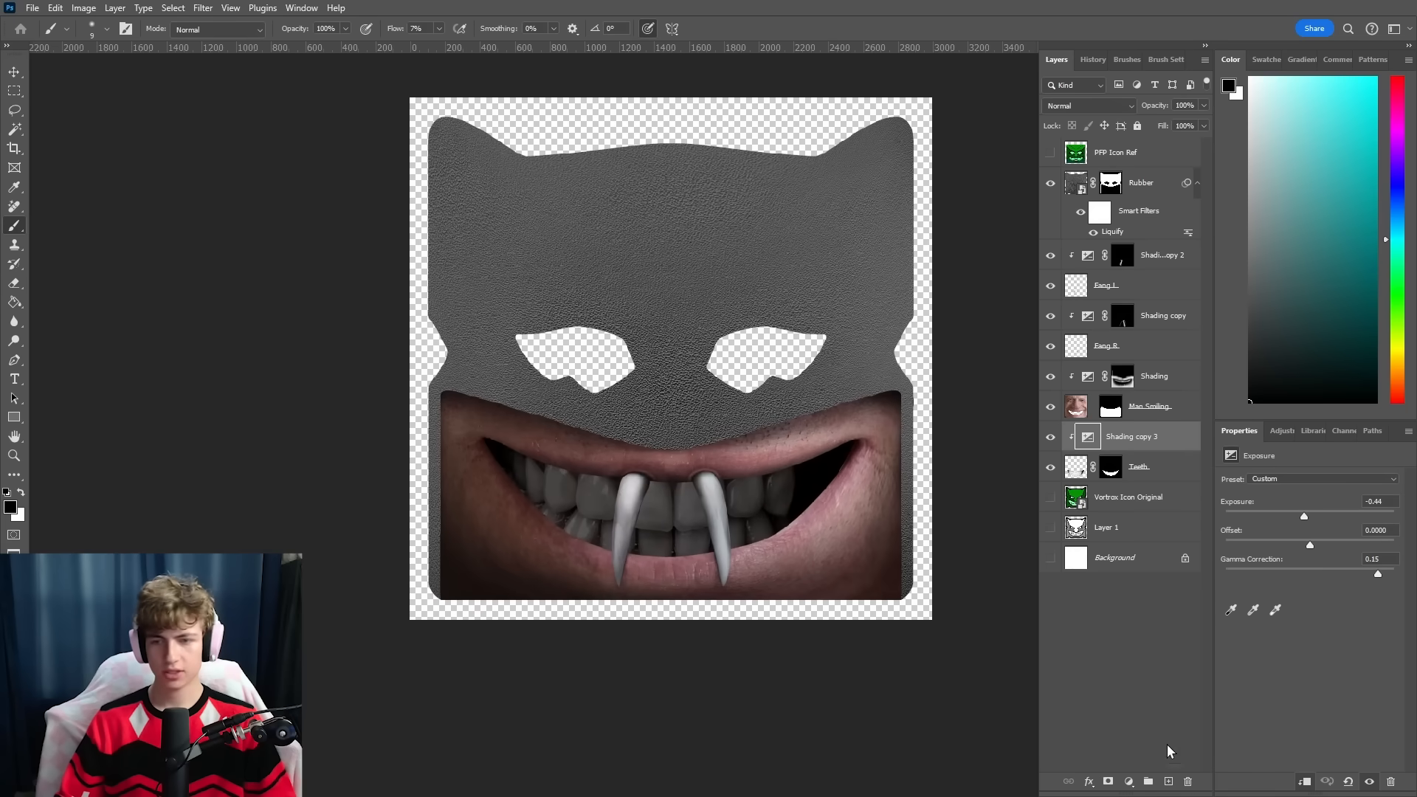
Mask the Exposure shading clipped to Teeth and paint it softly at 4% flow around the gaps, back teeth and fangs
click(1107, 782)
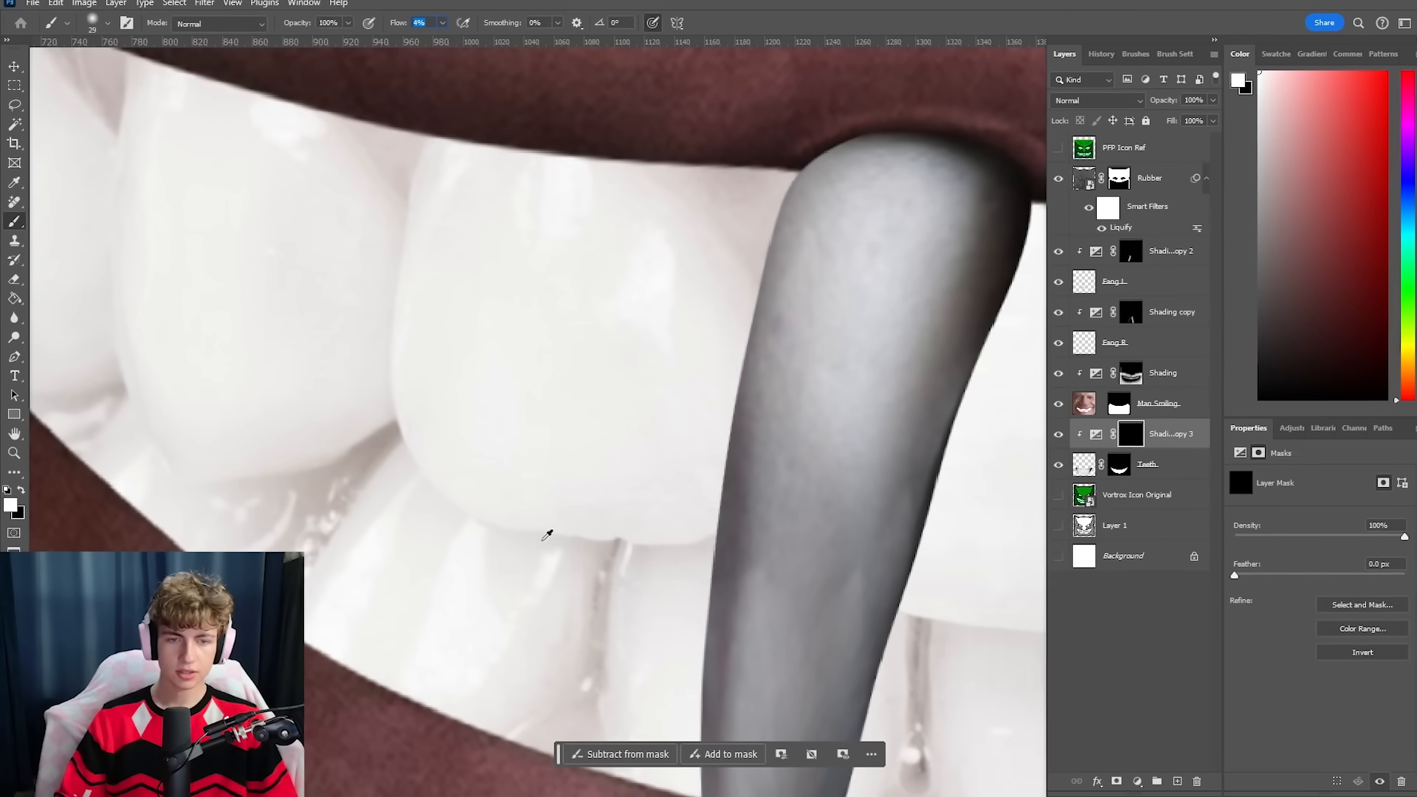
alt+right_click(546, 531)
alt+right_click(518, 528)
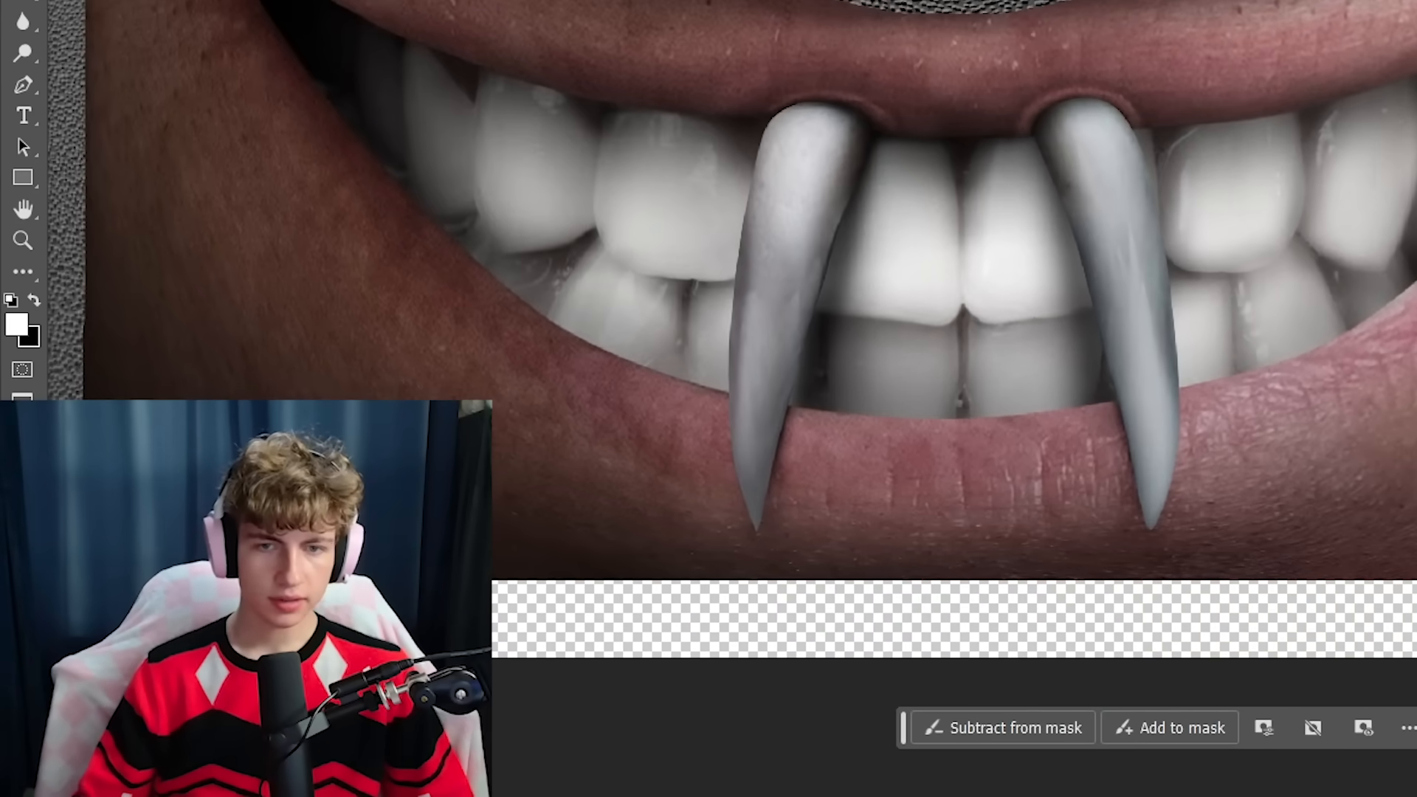
scroll(673, 446, down, 4)
drag(1103, 216, 1033, 185)
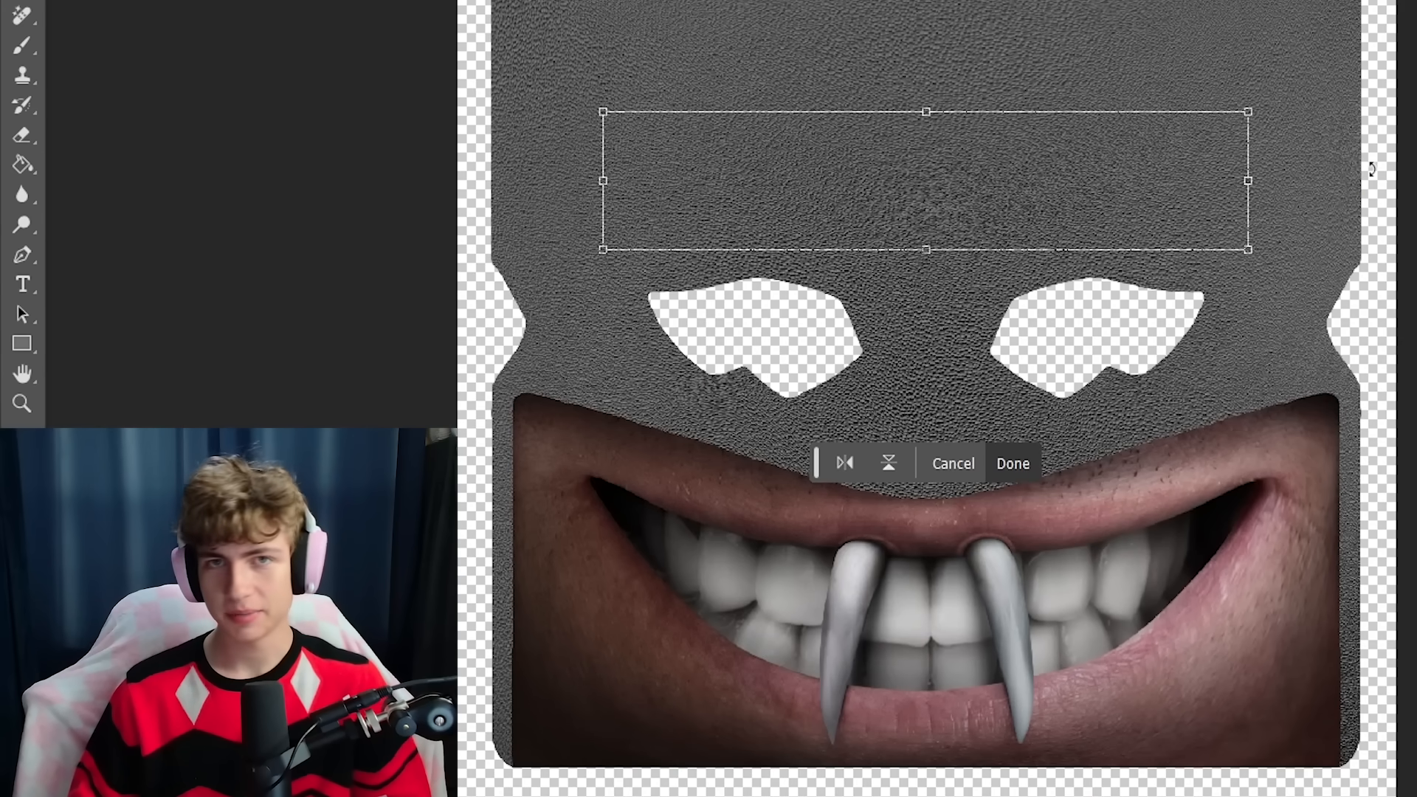
Warp the Rubber layer with Liquify to the forehead outline, using Vortrox Icon Original and PFP Icon Ref as backdrops at 58 opacity
drag(1102, 164, 1084, 319)
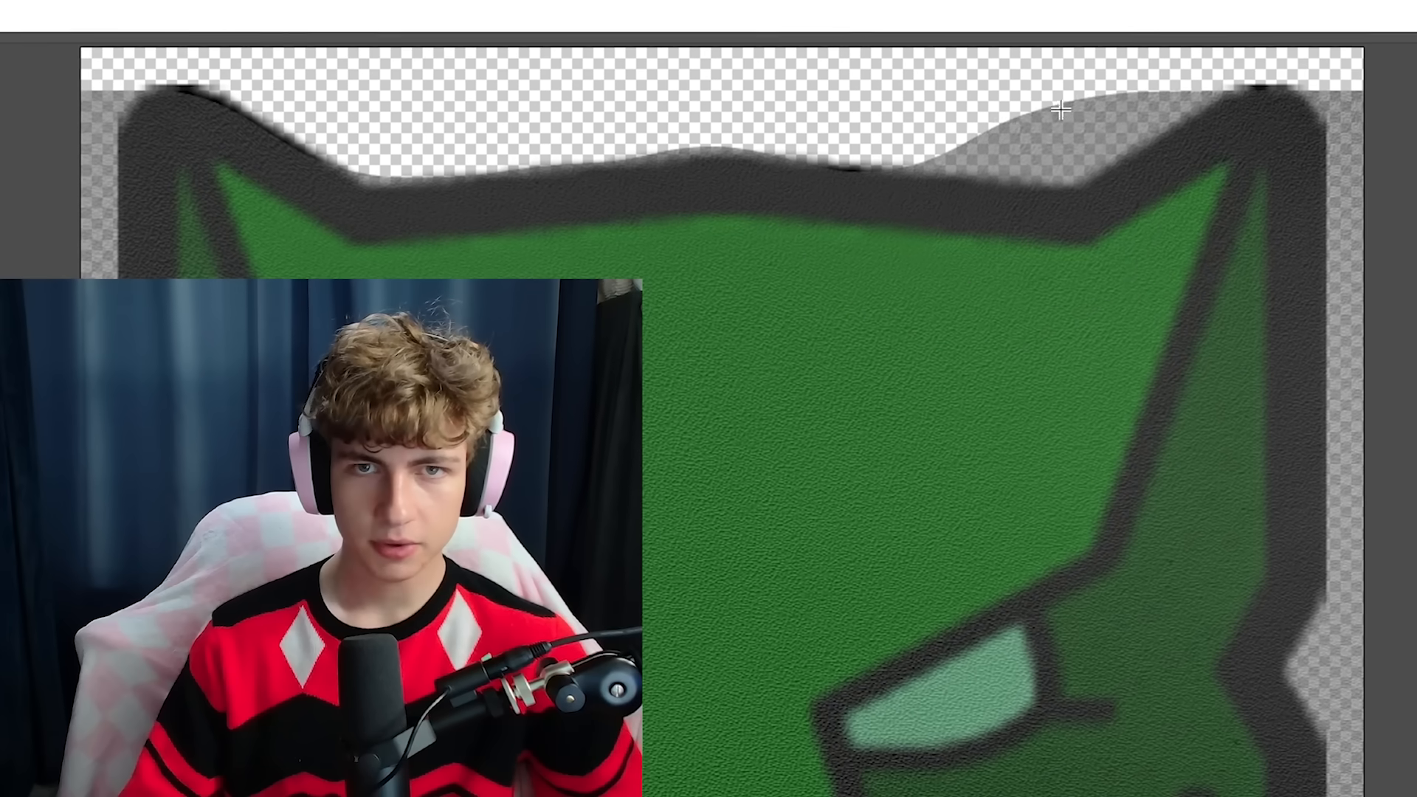
mouse_move(981, 148)
mouse_down()
mouse_move(1097, 120)
mouse_move(1098, 79)
mouse_up()
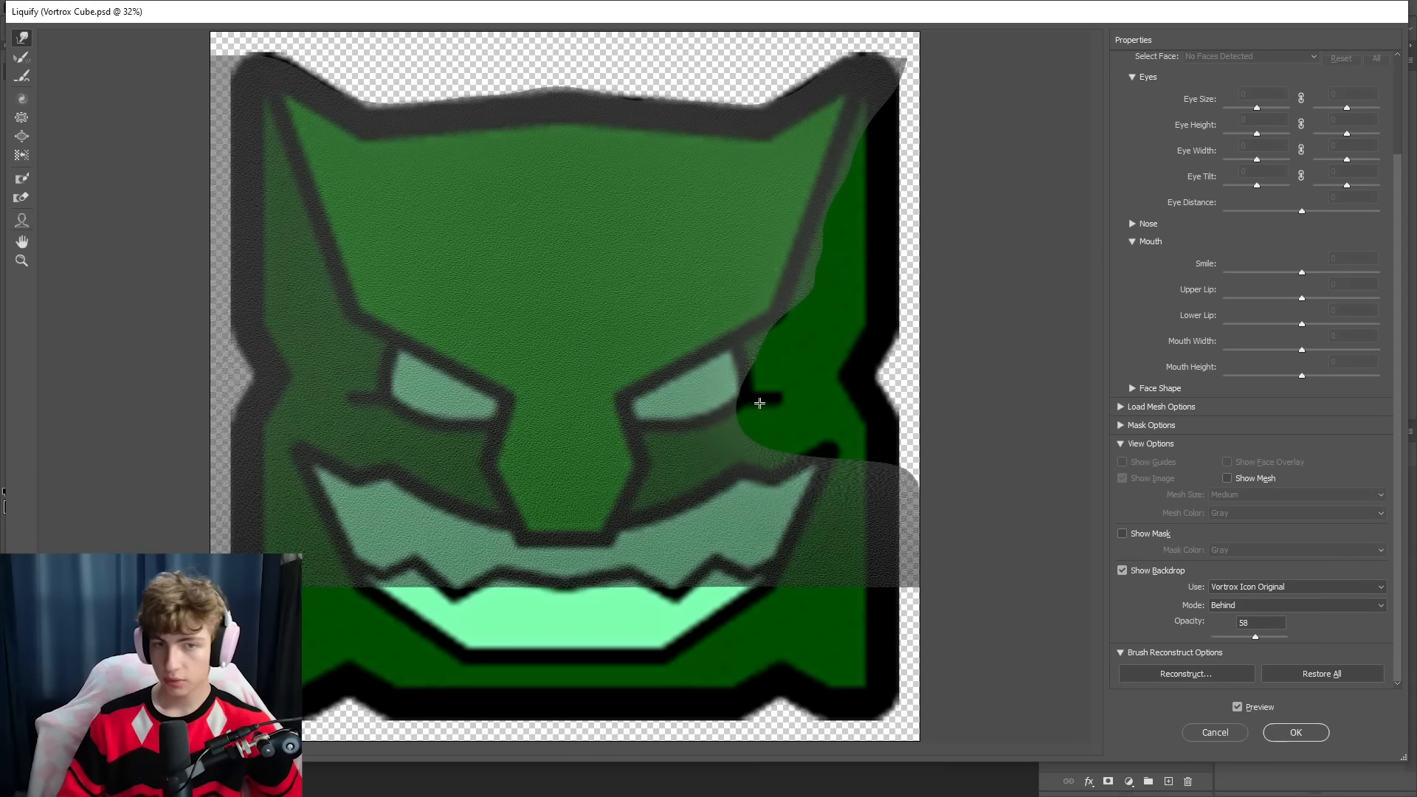
mouse_move(749, 395)
mouse_down()
mouse_move(788, 416)
mouse_move(793, 395)
mouse_move(701, 434)
mouse_move(664, 428)
mouse_move(705, 464)
mouse_move(678, 438)
mouse_move(712, 436)
mouse_move(687, 418)
mouse_up()
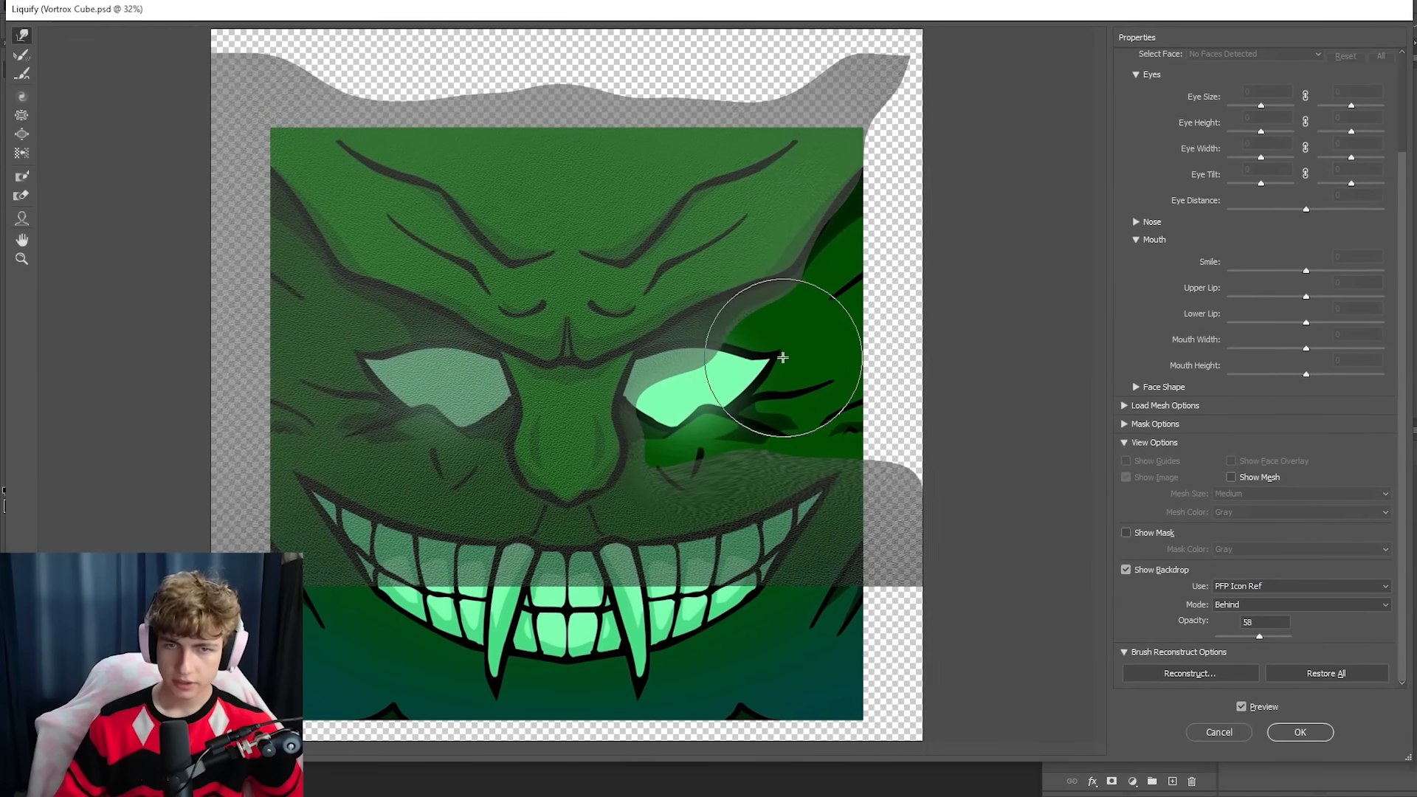
mouse_move(798, 339)
mouse_down()
mouse_move(703, 349)
mouse_move(689, 334)
mouse_move(674, 363)
mouse_up()
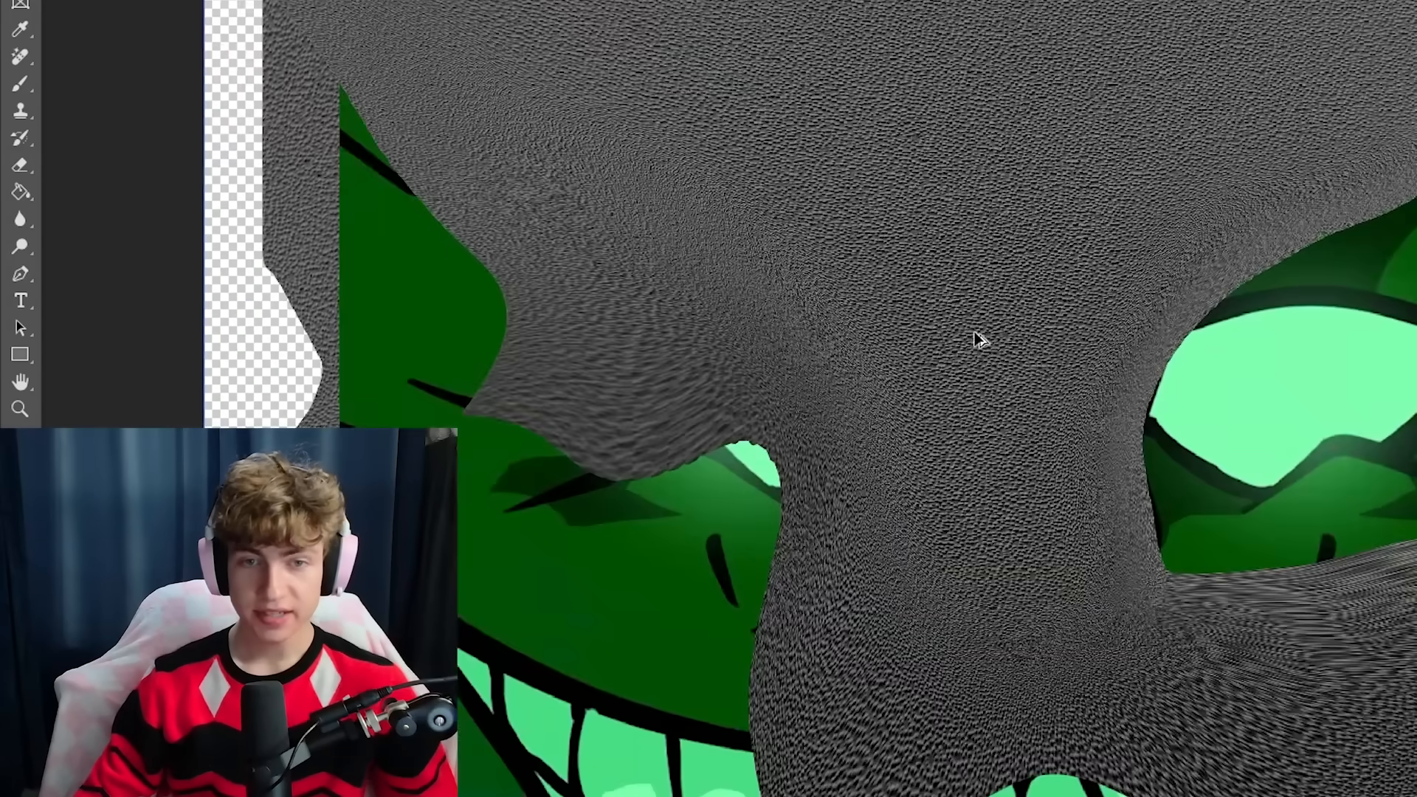
Mask the Rubber layer to the forehead and nose outline of PFP Icon Ref with vertical symmetry, filling in the nose
scroll(967, 332, down, 3)
scroll(856, 220, up, 2)
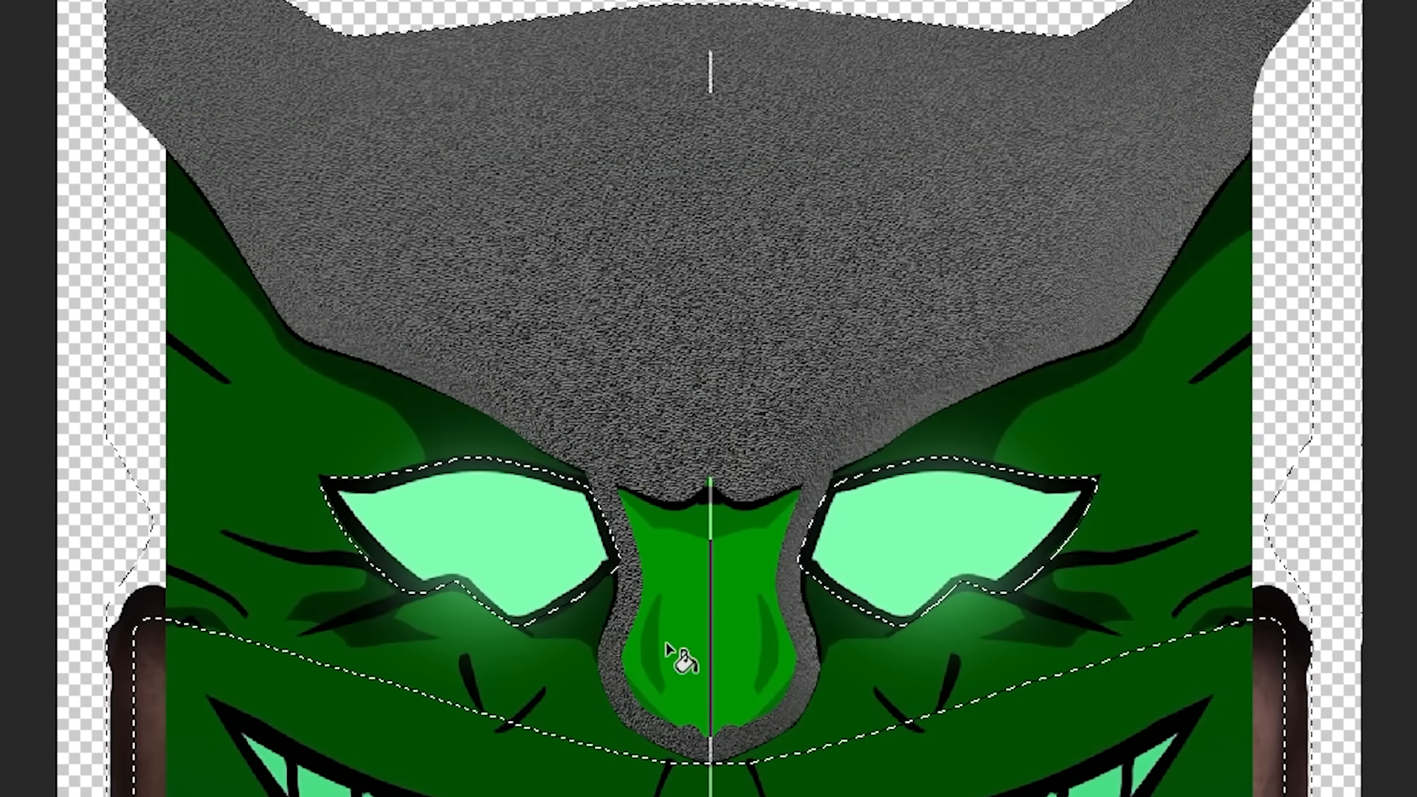
drag(673, 657, 686, 649)
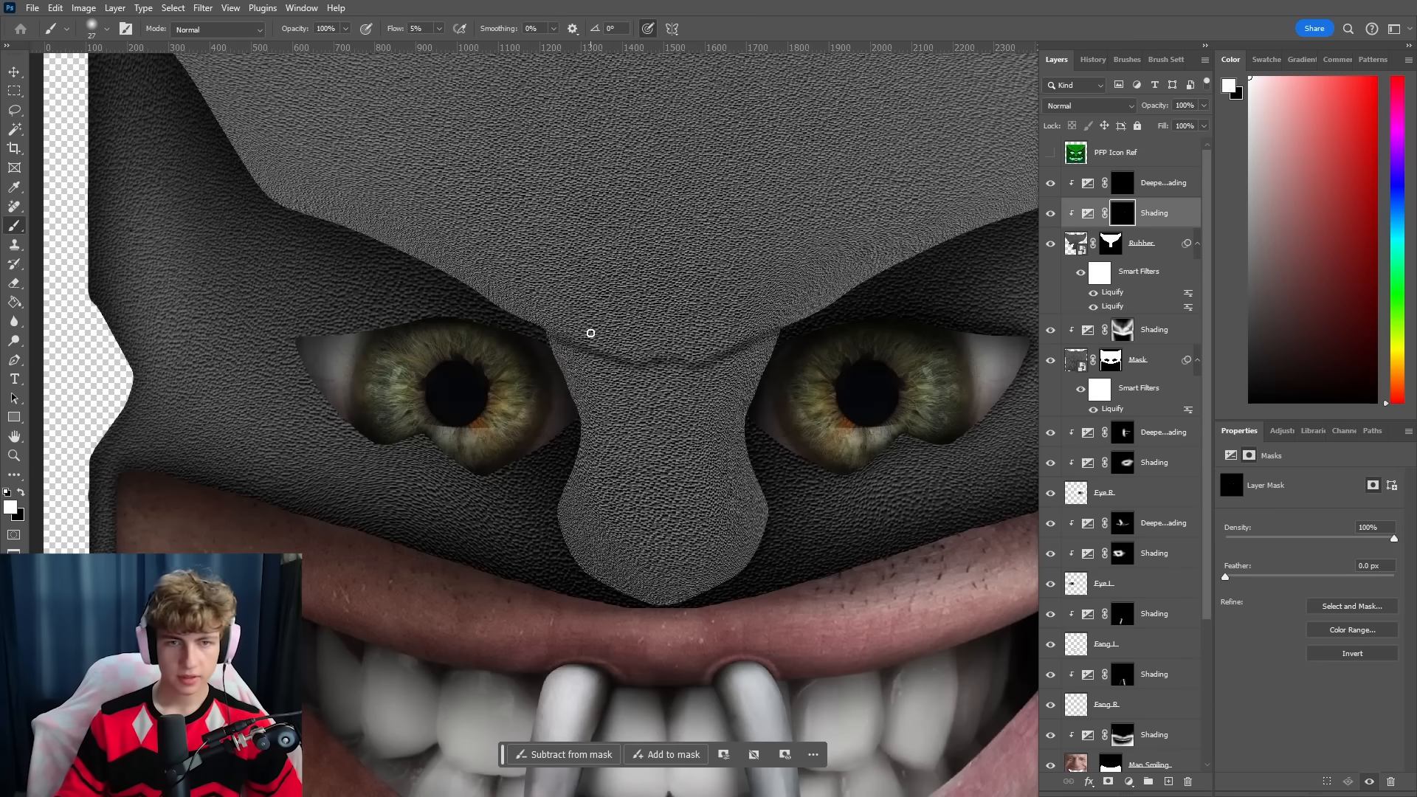
Brighten the Rubber layer with an Exposure adjustment and paint Hilights across the top of the forehead at 6% flow
scroll(590, 333, up, 2)
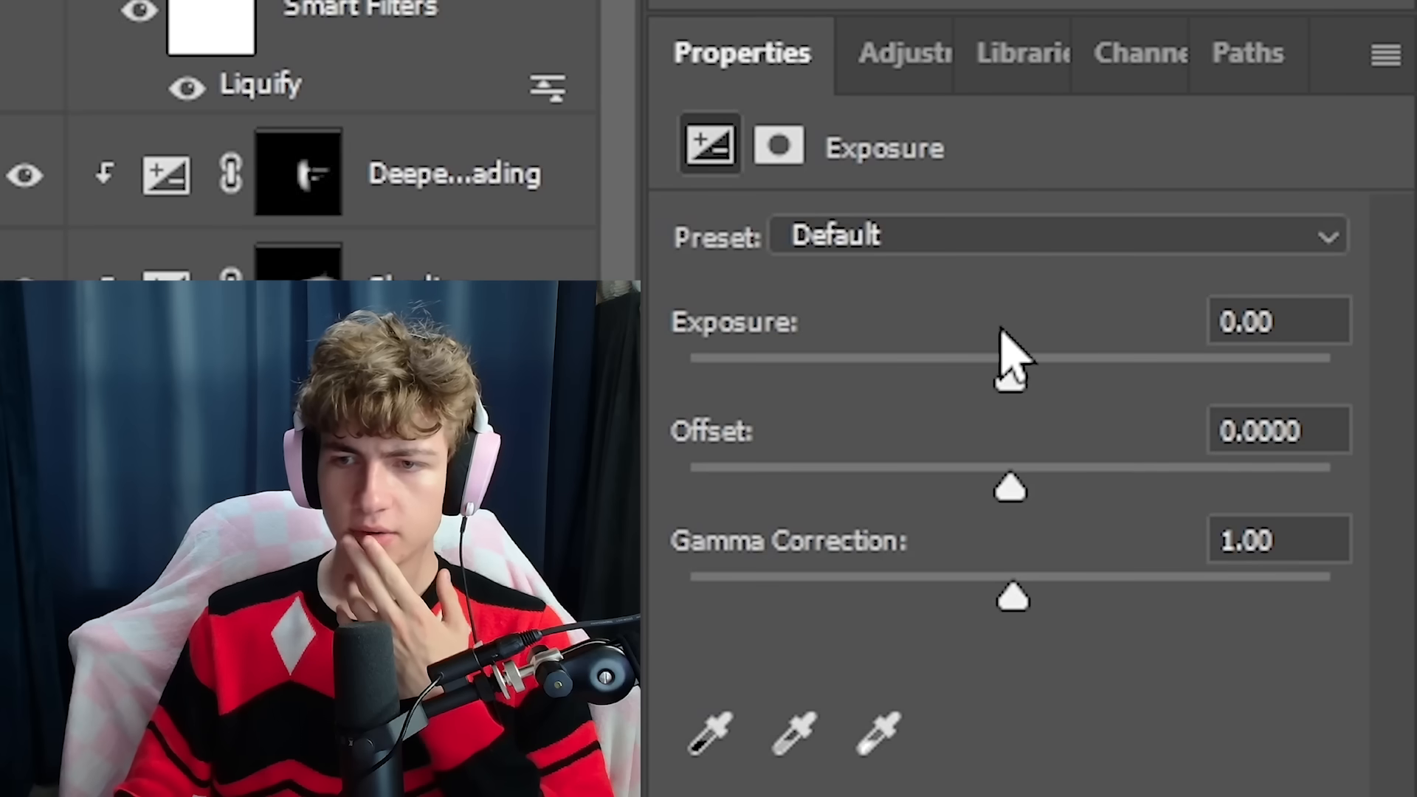
drag(1012, 390, 1051, 389)
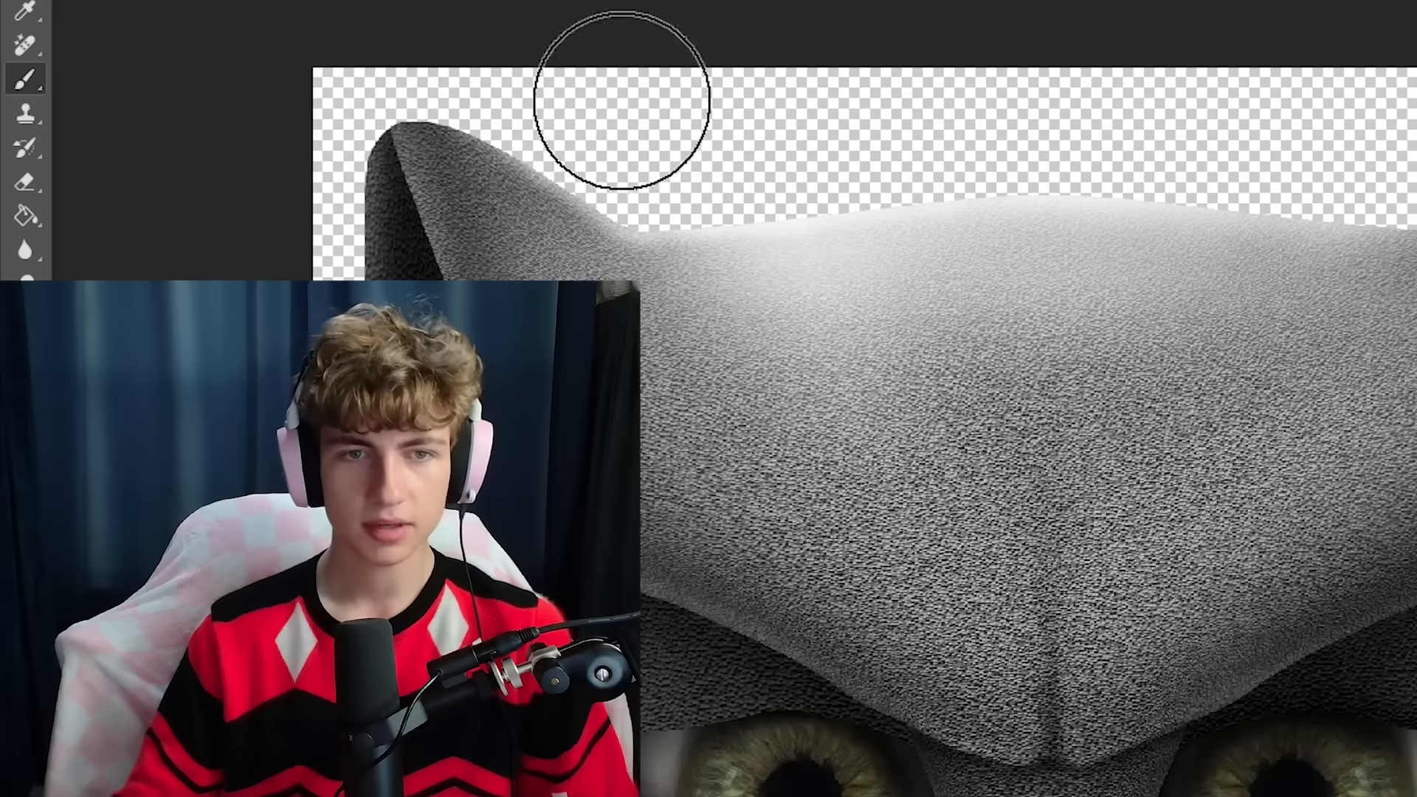
mouse_move(514, 352)
mouse_down()
mouse_move(983, 522)
mouse_move(946, 623)
mouse_move(859, 568)
mouse_up()
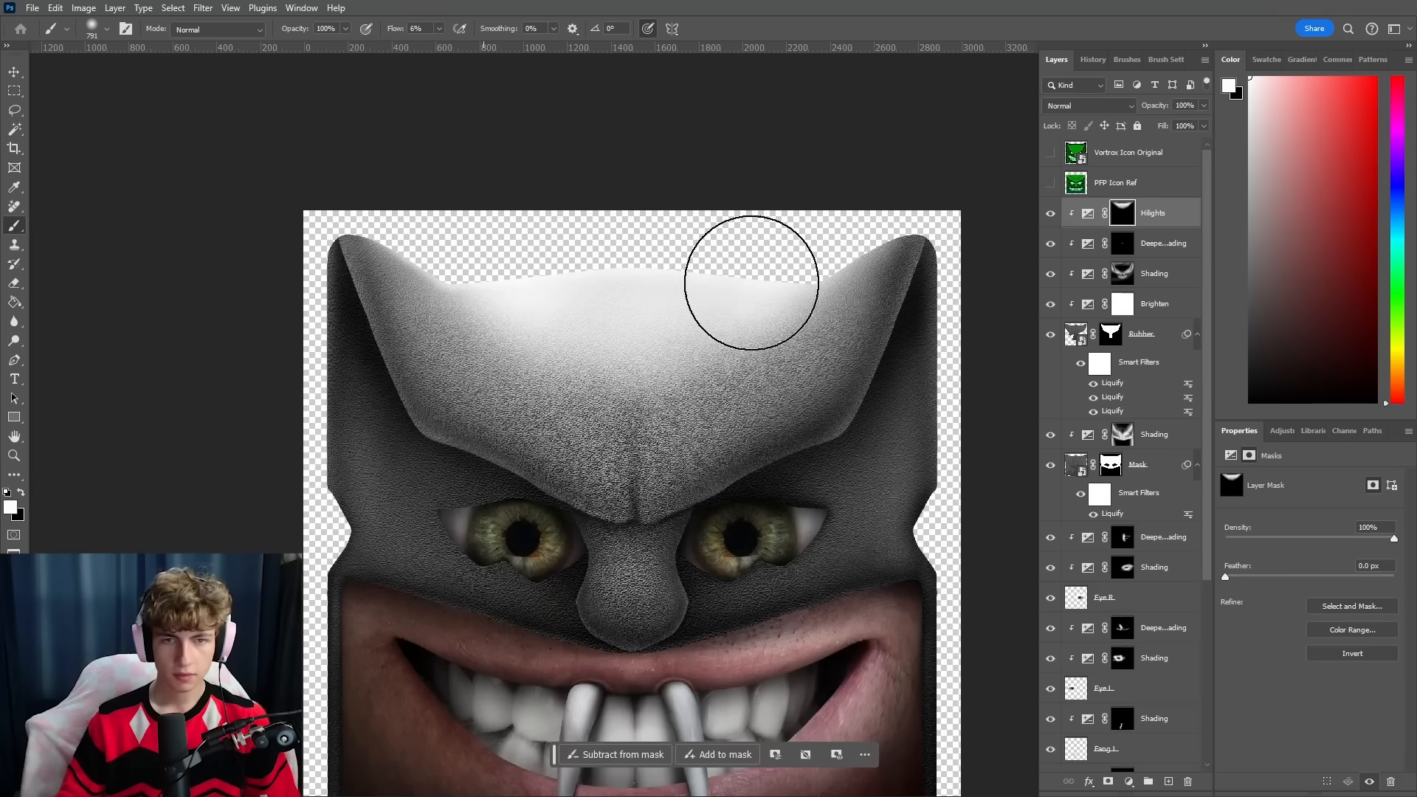
drag(751, 282, 743, 332)
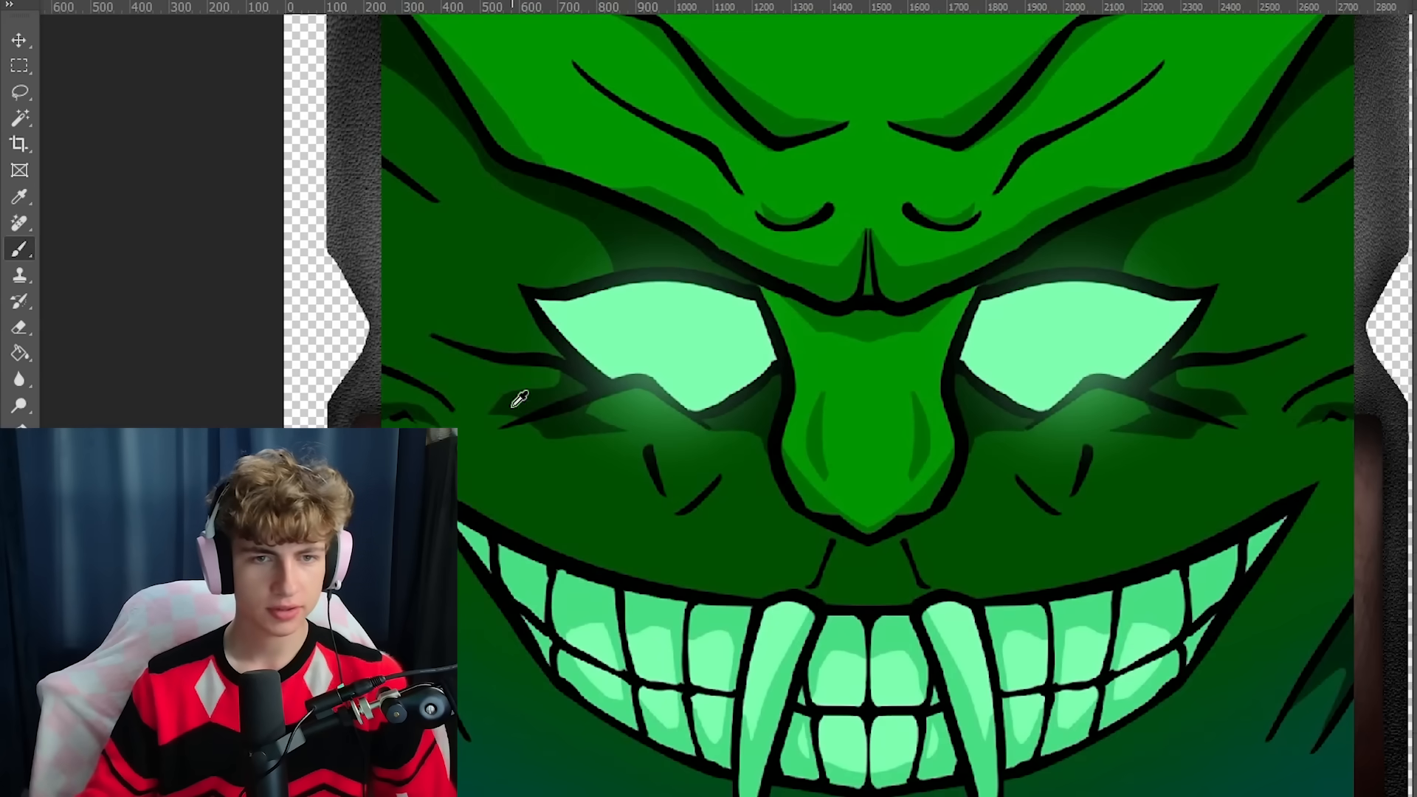
Paint forehead wrinkles with dark shading following PFP Icon Ref, and brush highlights into the irises
scroll(519, 399, up, 5)
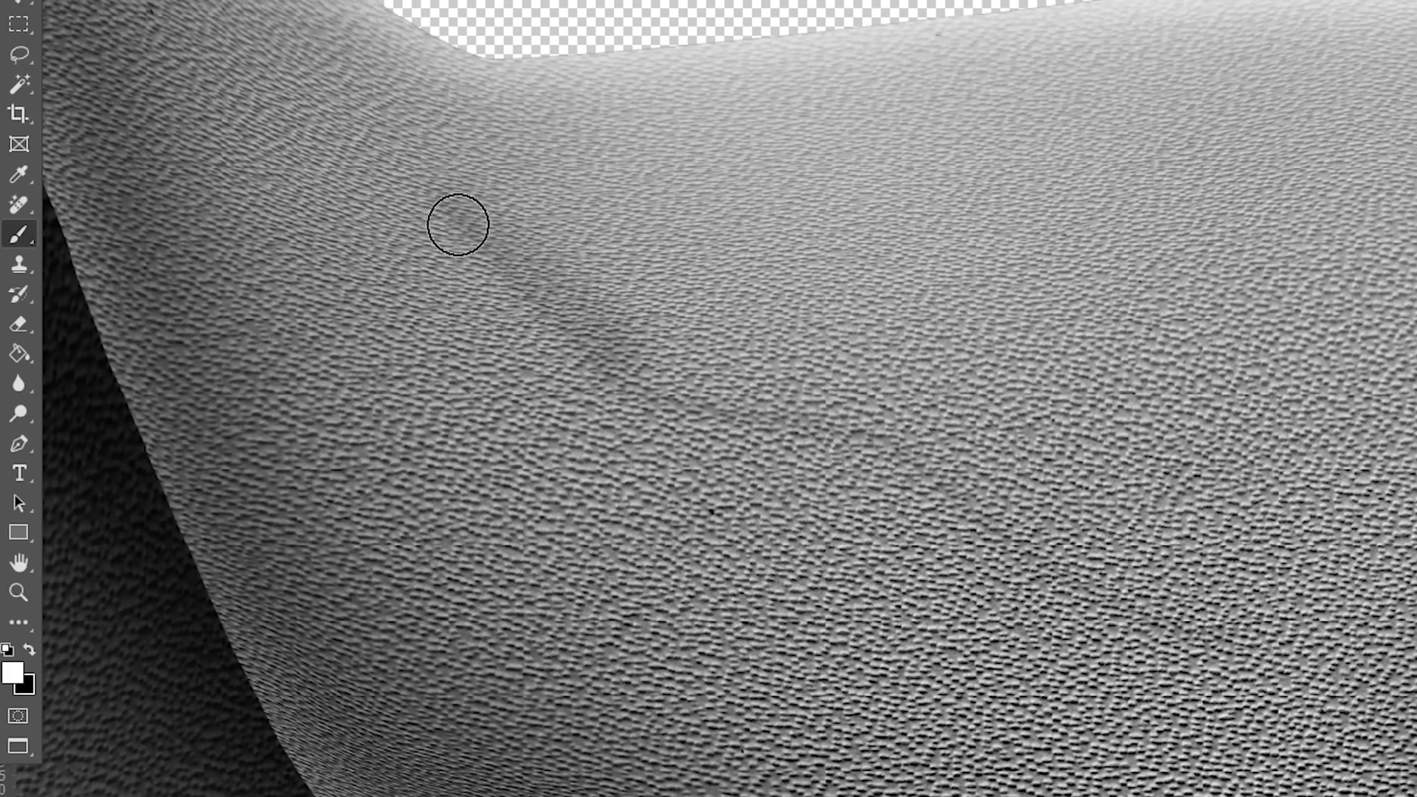
mouse_move(457, 225)
mouse_down()
mouse_move(861, 418)
mouse_move(879, 443)
mouse_up()
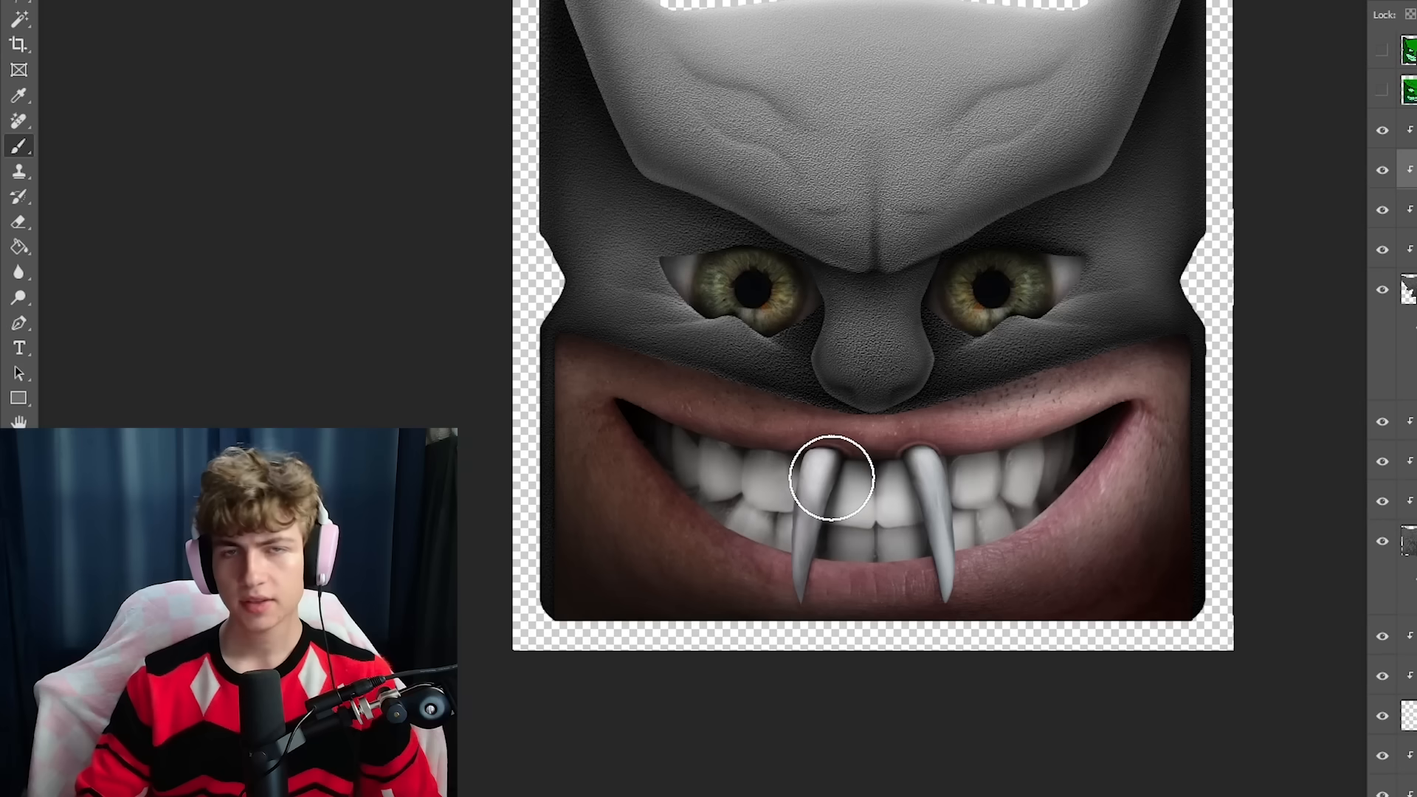
drag(844, 447, 845, 475)
scroll(851, 470, up, 3)
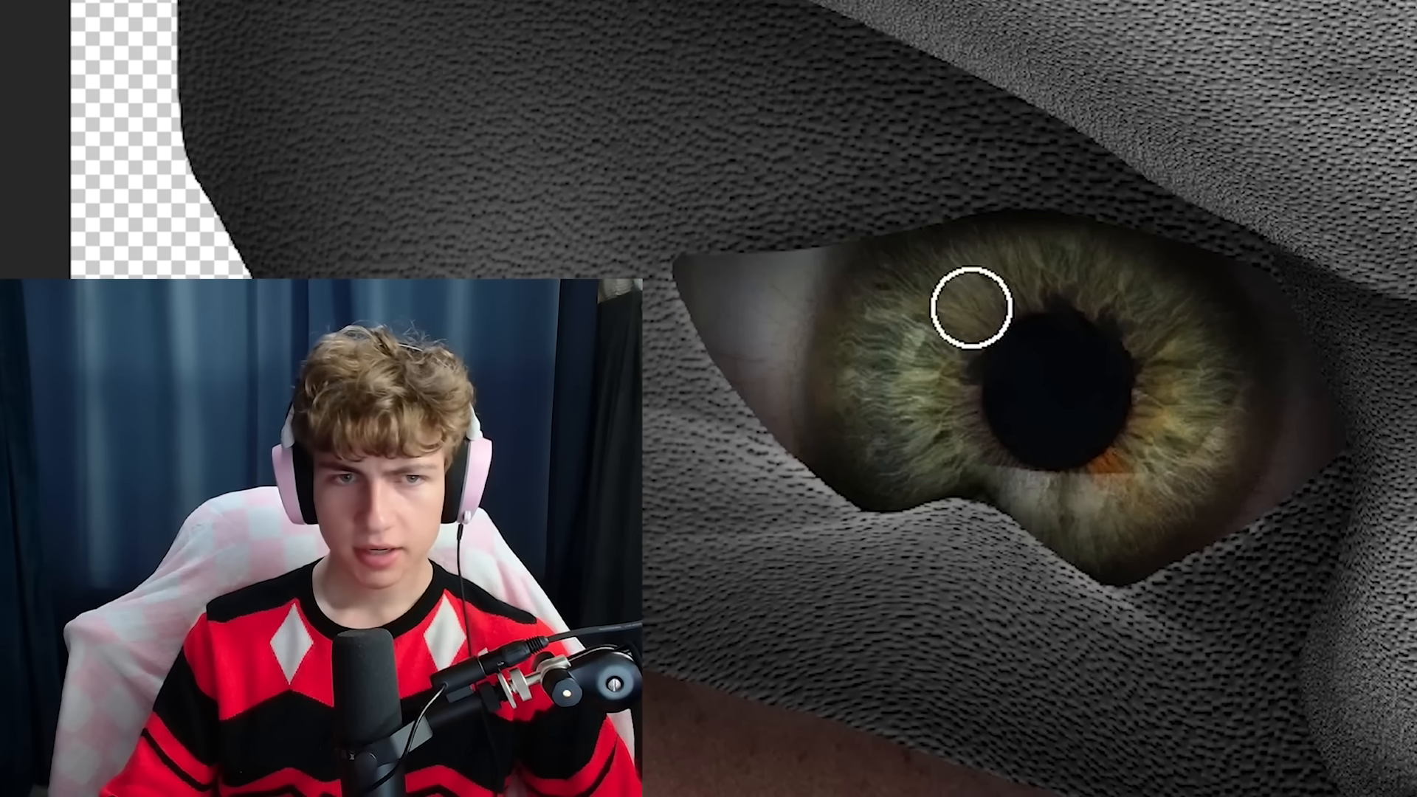
mouse_move(971, 307)
mouse_down()
mouse_move(940, 306)
mouse_move(943, 324)
mouse_move(988, 333)
mouse_move(965, 304)
mouse_up()
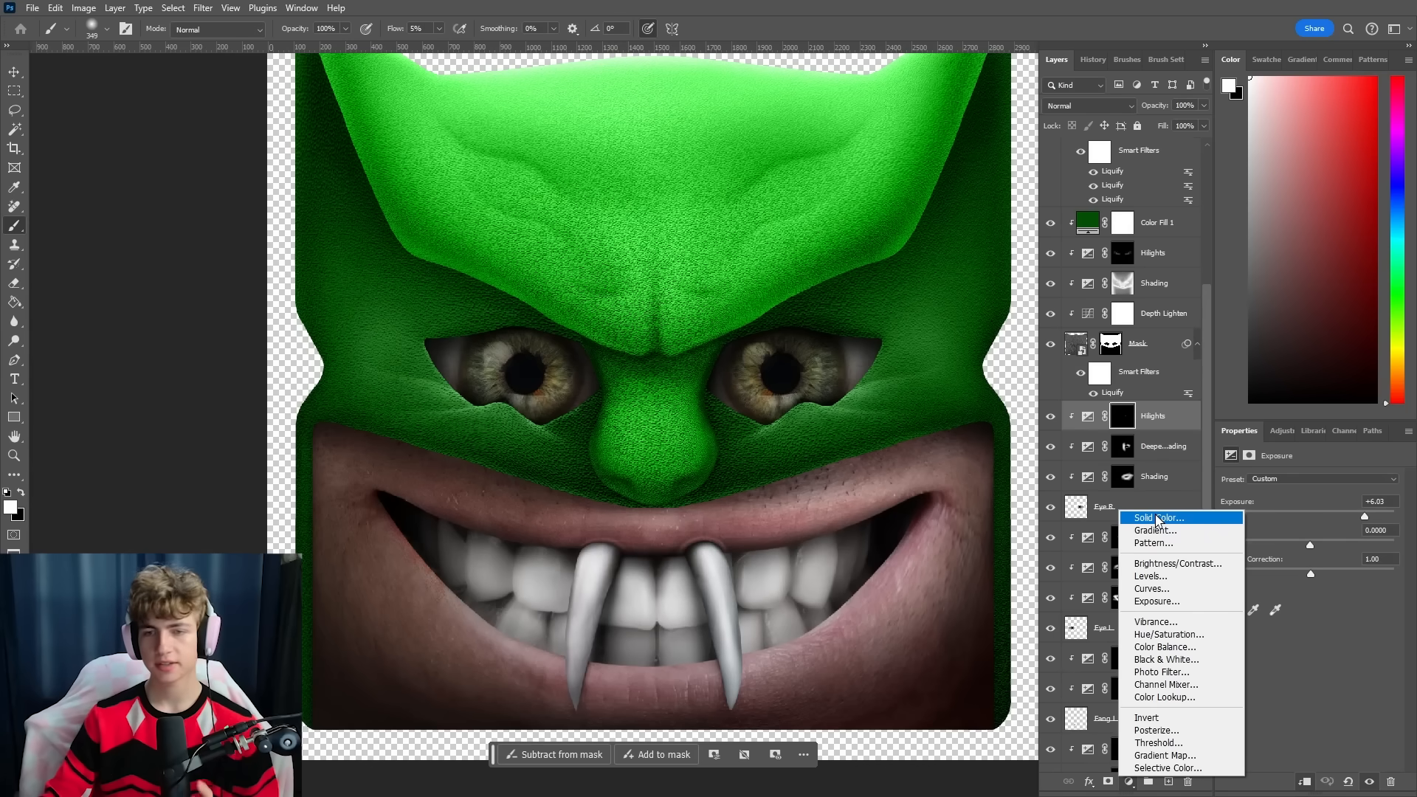
Colour the eyes with a clipped mint-green Solid Color in Overlay mode and set a glow fill copy to Linear Dodge (Add)
click(1157, 519)
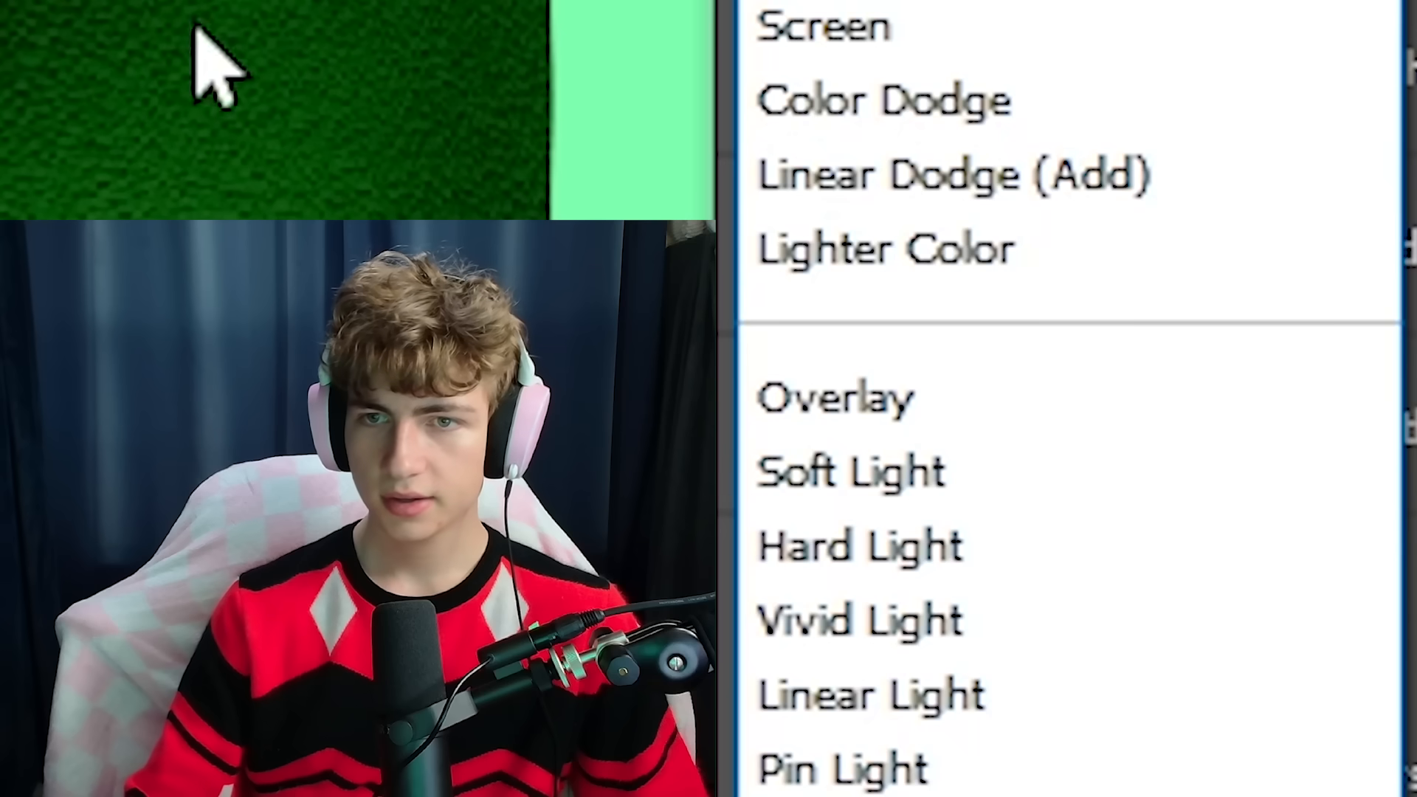
click(775, 402)
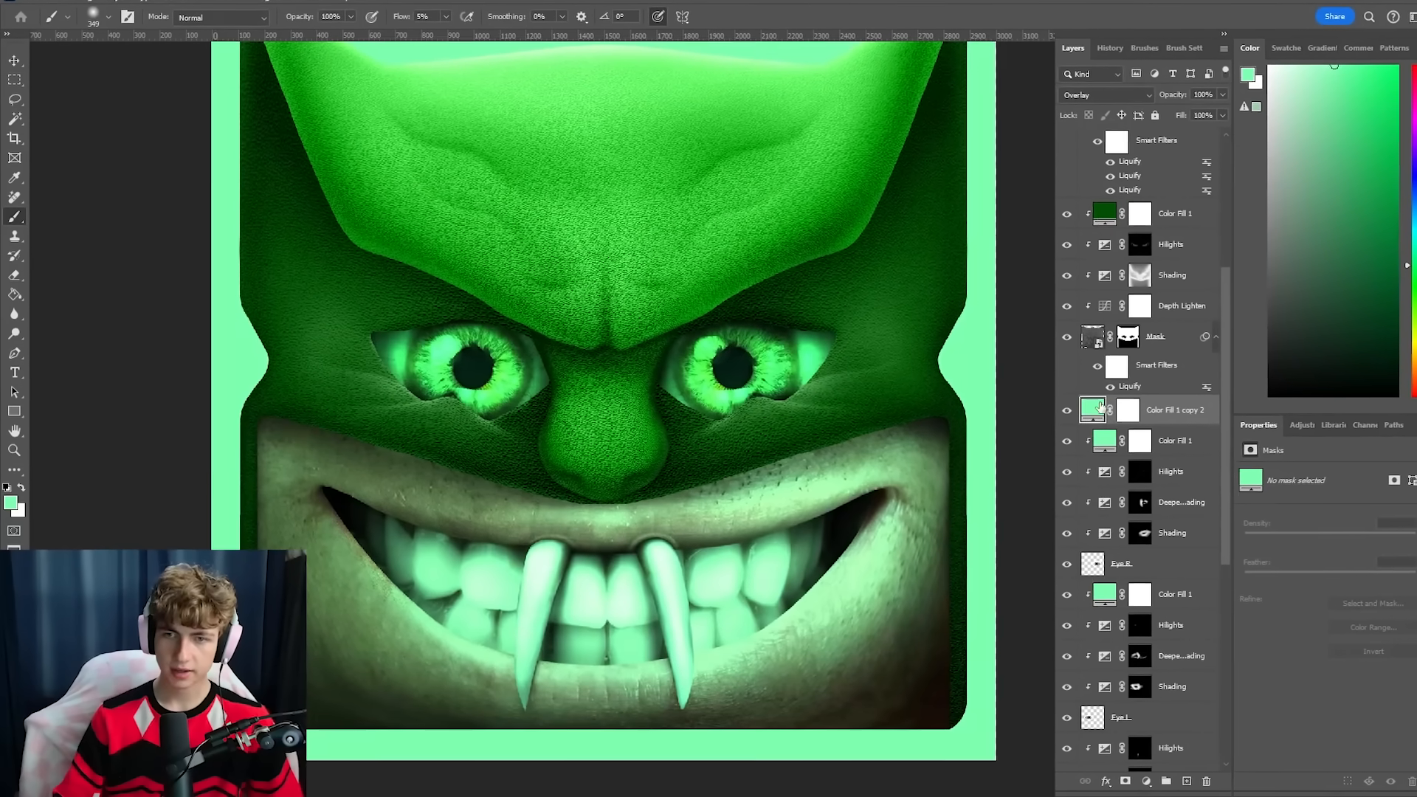
click(1105, 95)
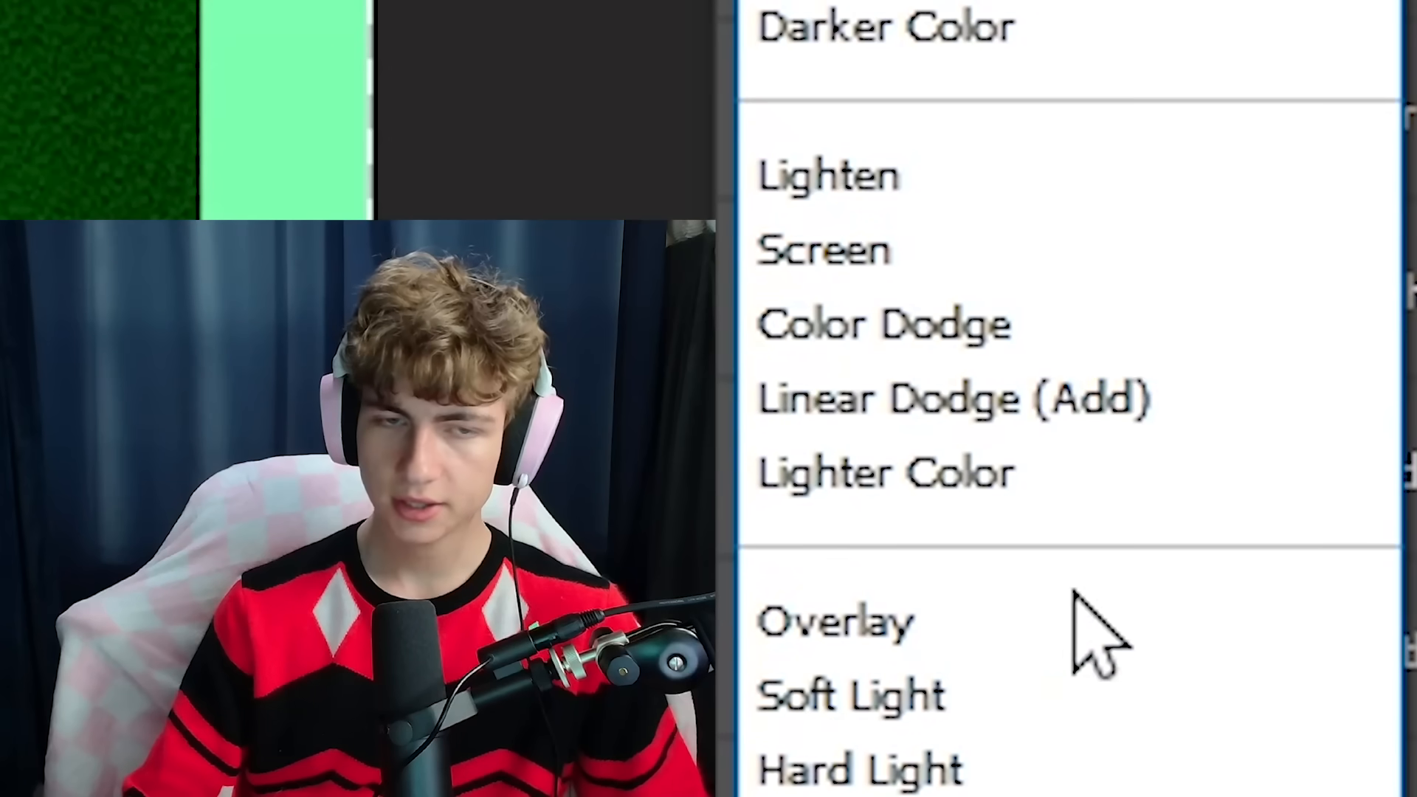
click(1074, 398)
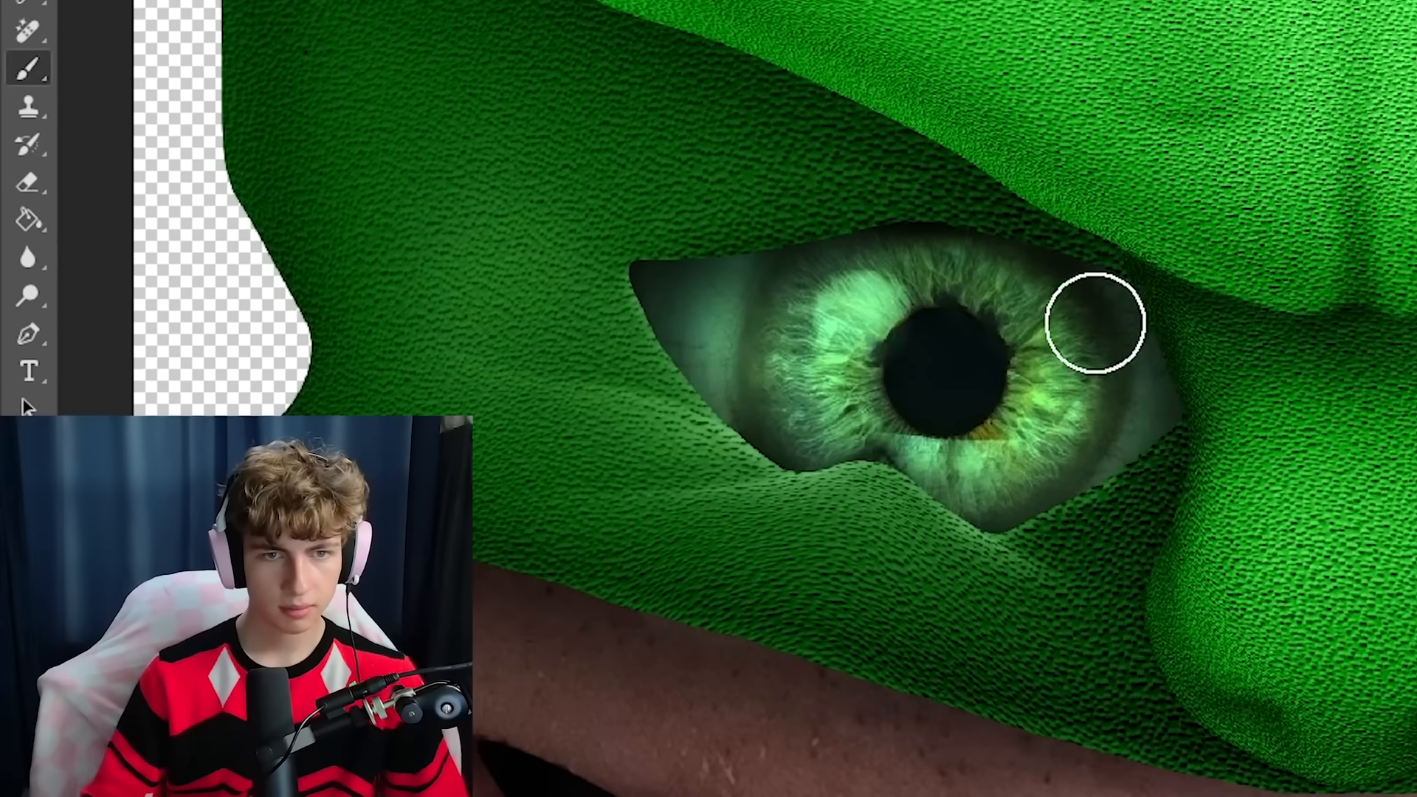
Paint the mint-green glow masks softly over the eyes, along the eyelid edges and onto the surrounding mask and brow
mouse_move(1094, 322)
mouse_down()
mouse_move(929, 484)
mouse_move(890, 265)
mouse_move(1073, 322)
mouse_move(987, 520)
mouse_move(1040, 288)
mouse_up()
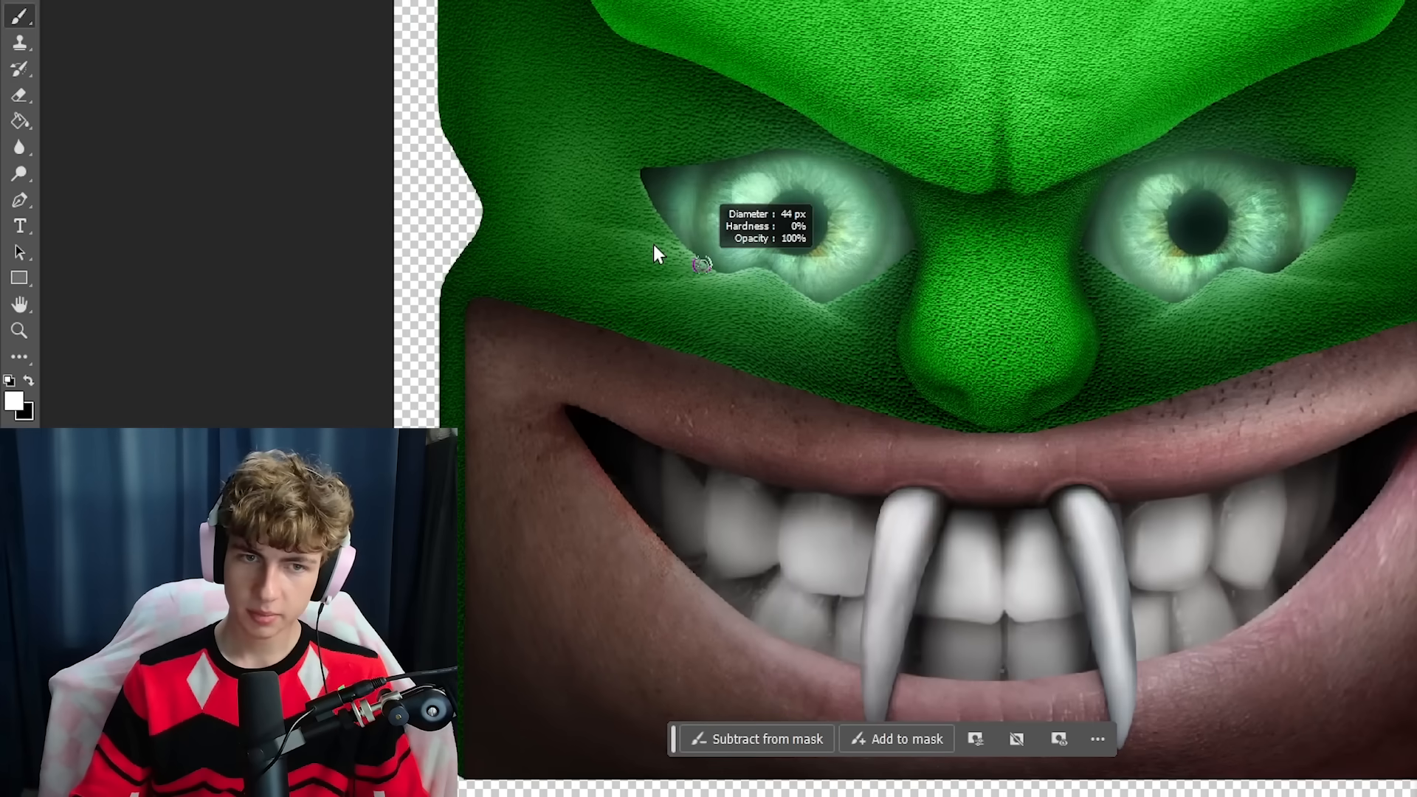
scroll(674, 238, up, 3)
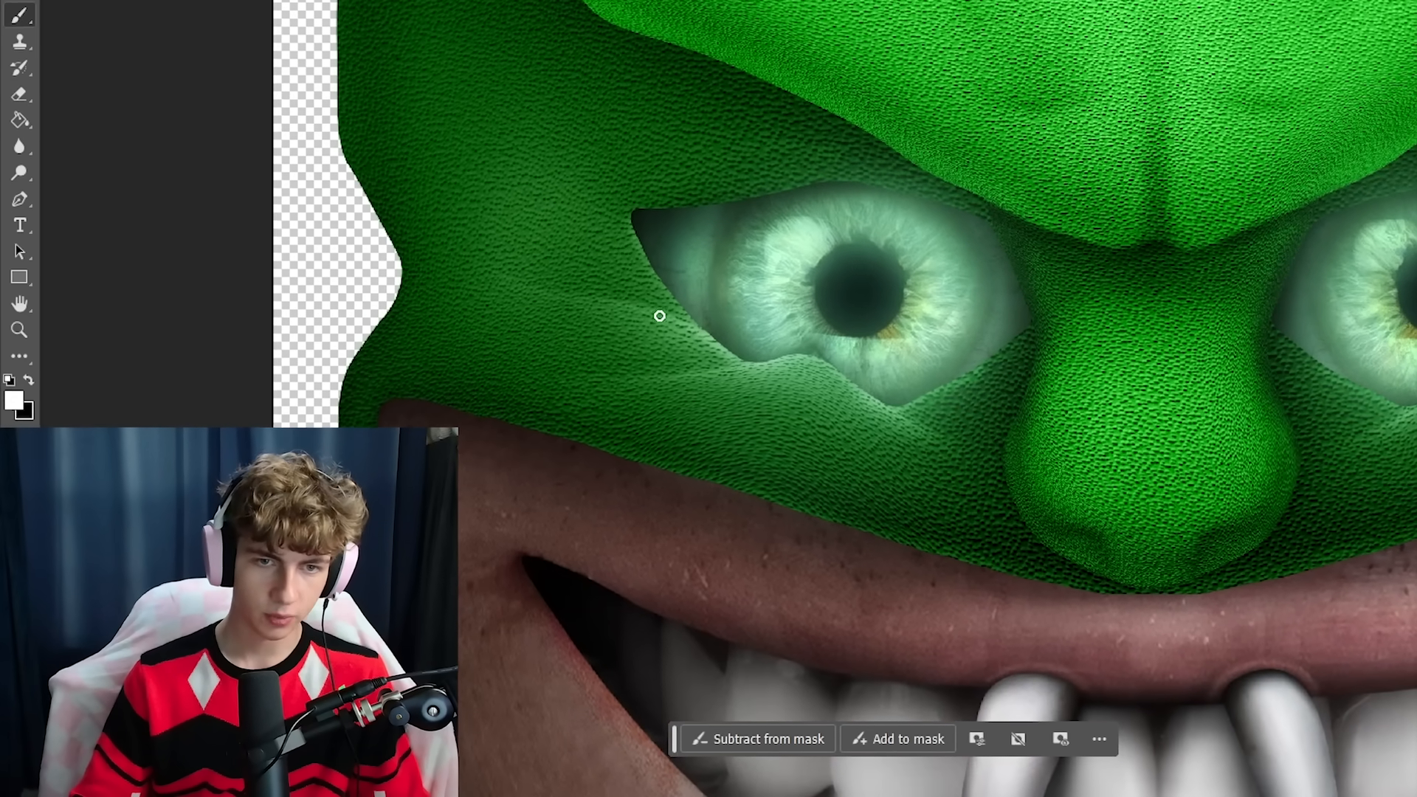
key(x)
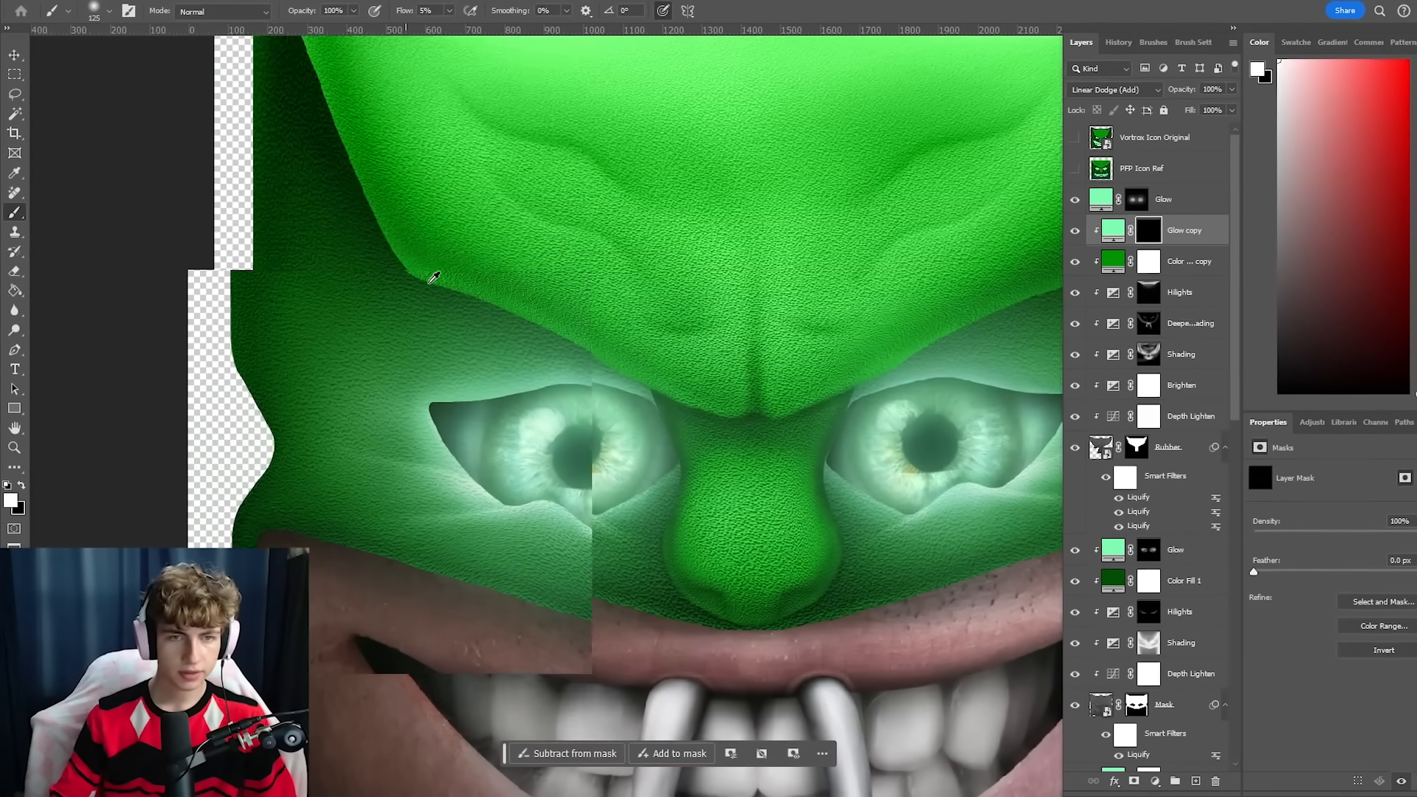
scroll(434, 277, up, 2)
mouse_move(425, 347)
mouse_down()
mouse_move(691, 464)
mouse_move(580, 417)
mouse_up()
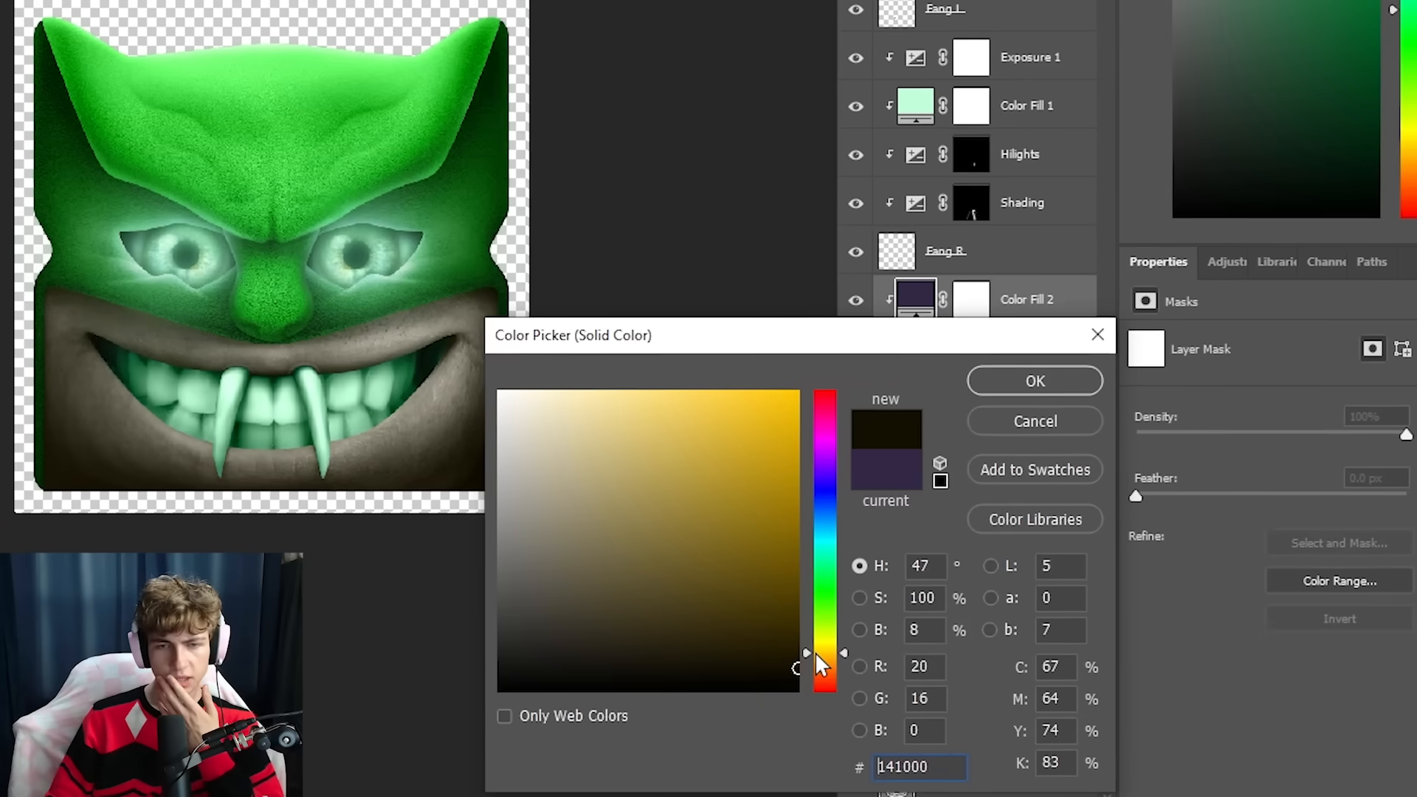
Shift the hue of the dark Color Fill 2 over the mouth skin from yellow towards orange
drag(814, 652, 830, 663)
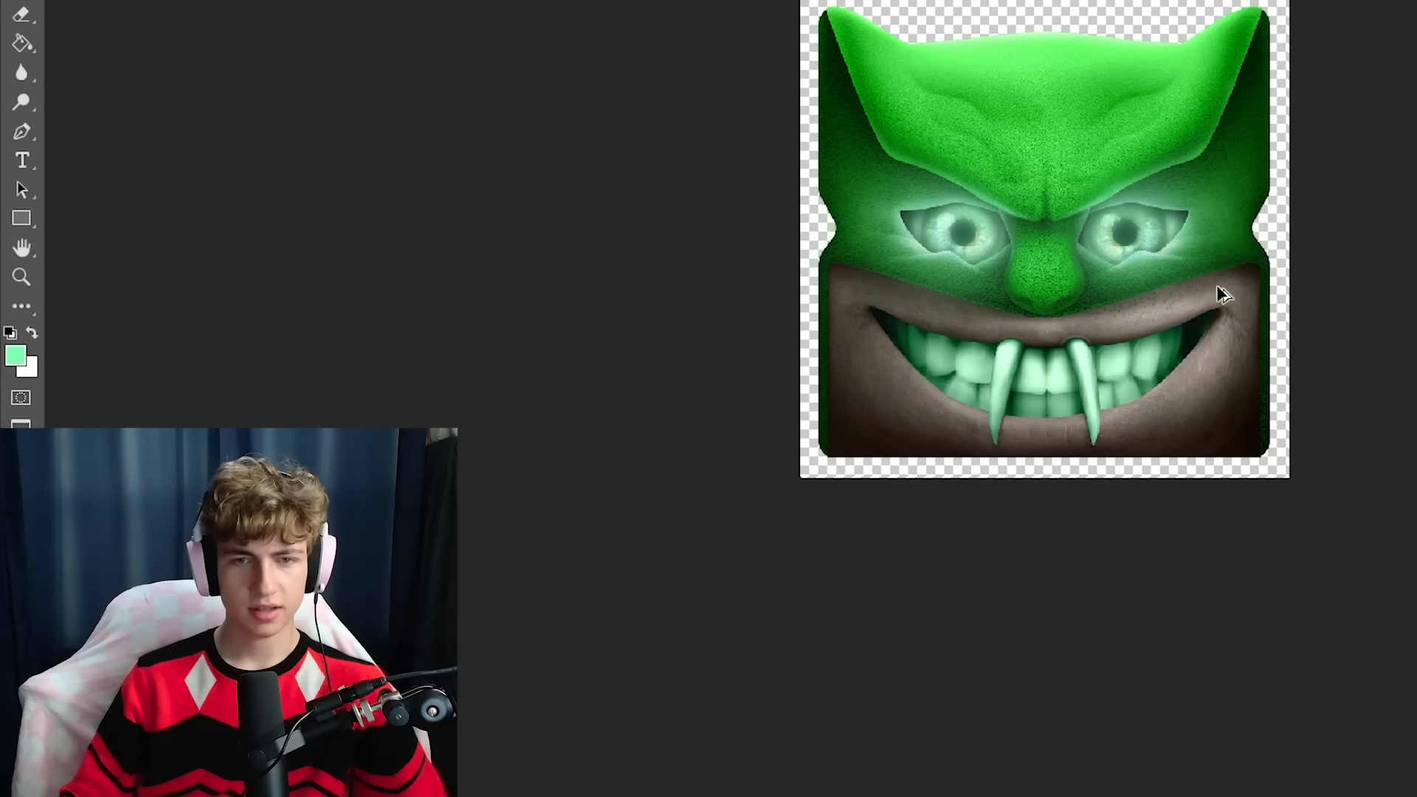
scroll(1147, 280, up, 8)
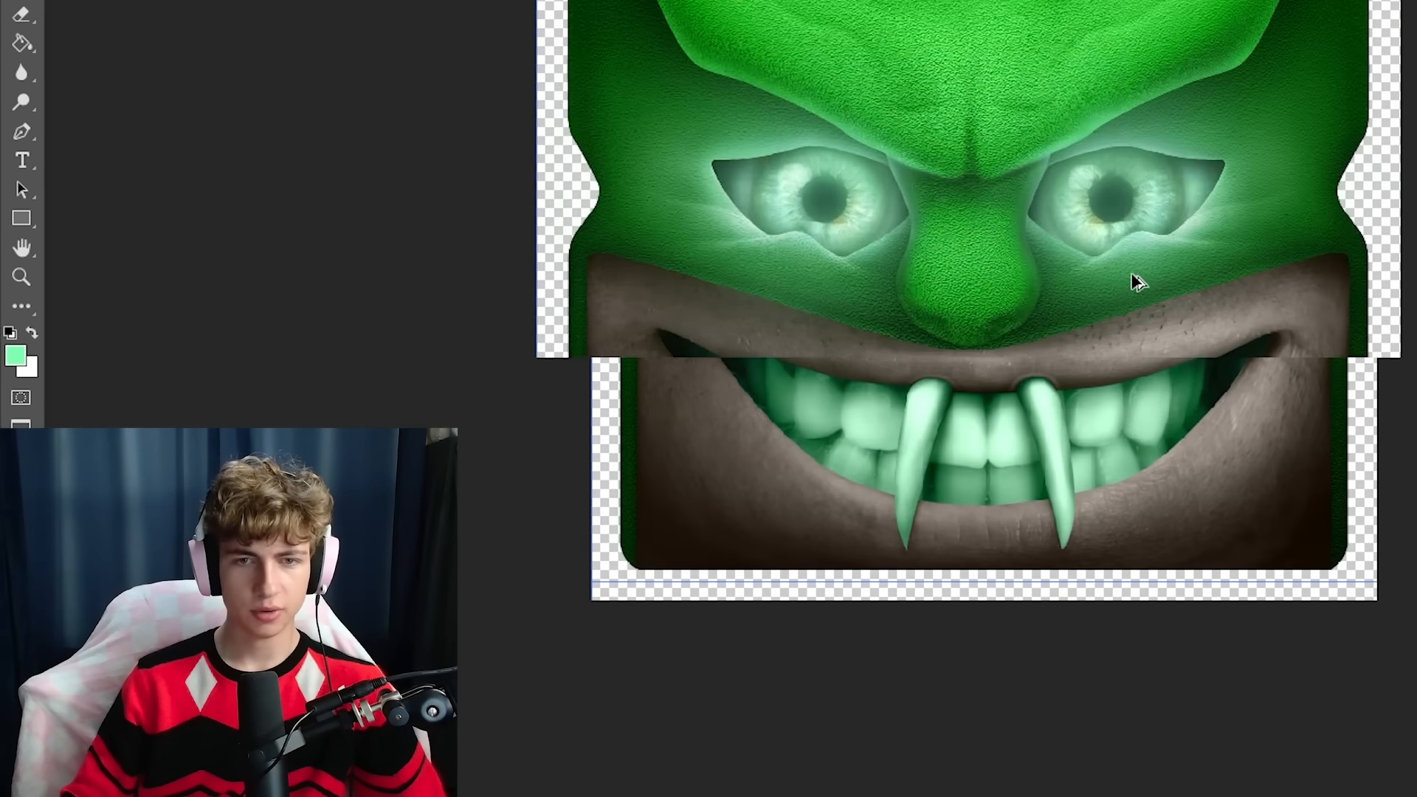
drag(1156, 238, 1120, 285)
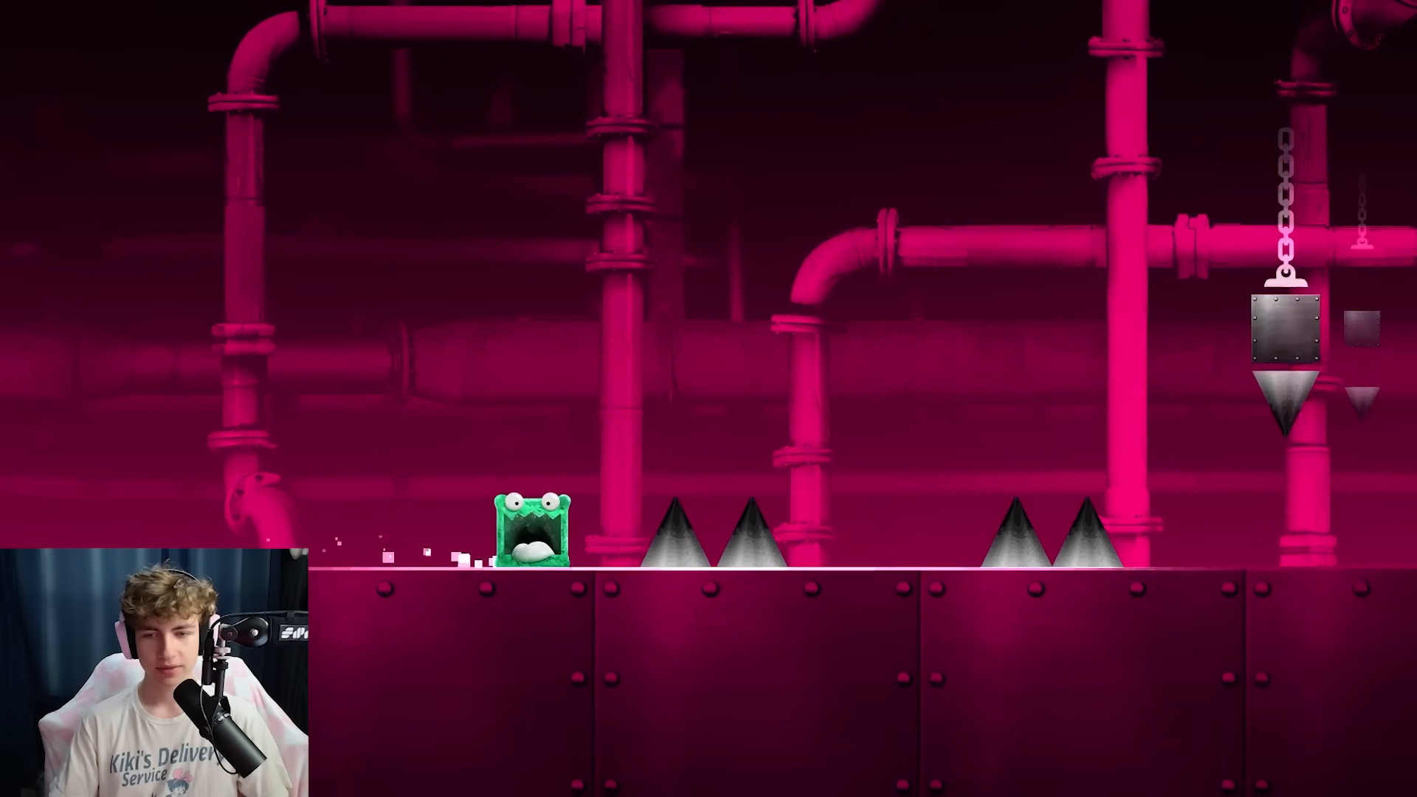
key(space)
key(space)
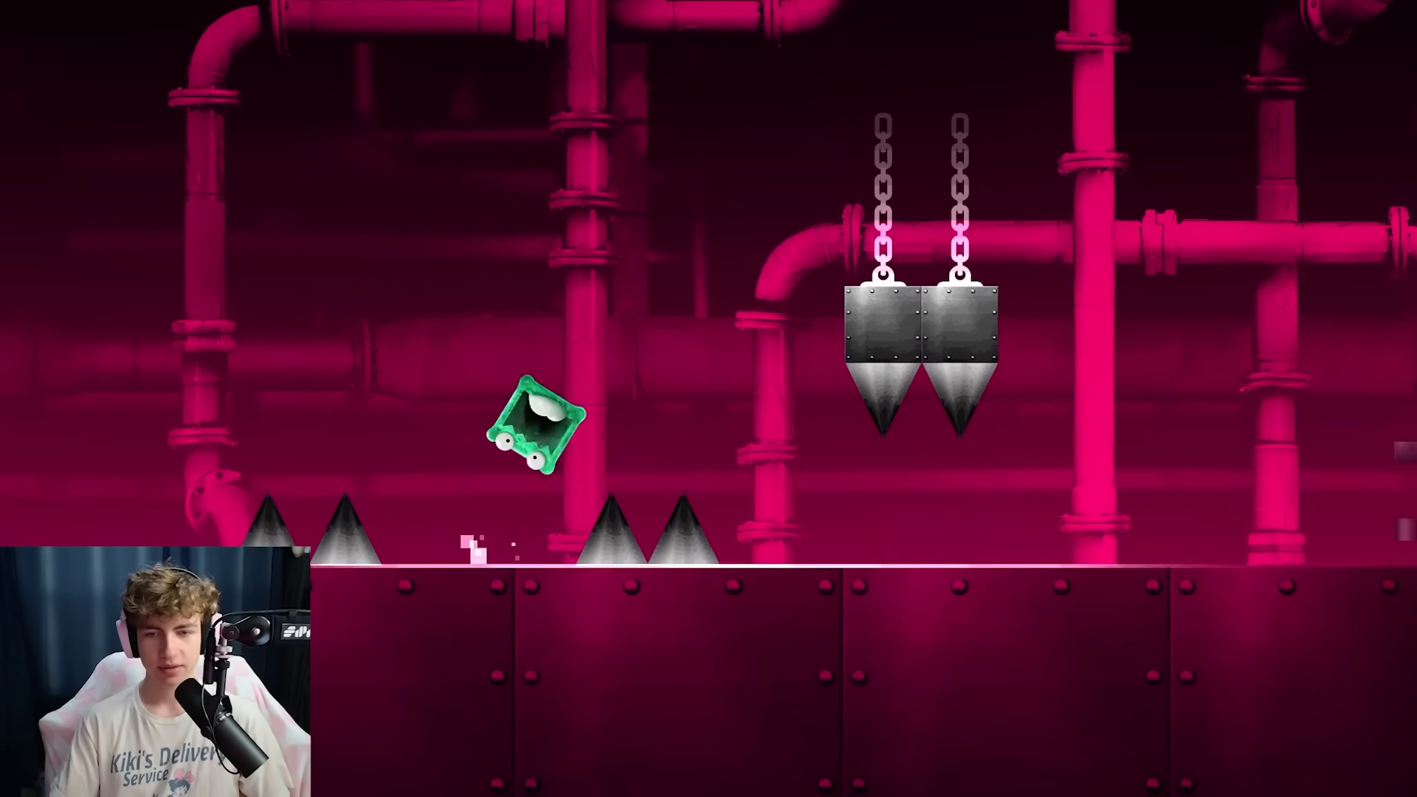
key(space)
key(space)
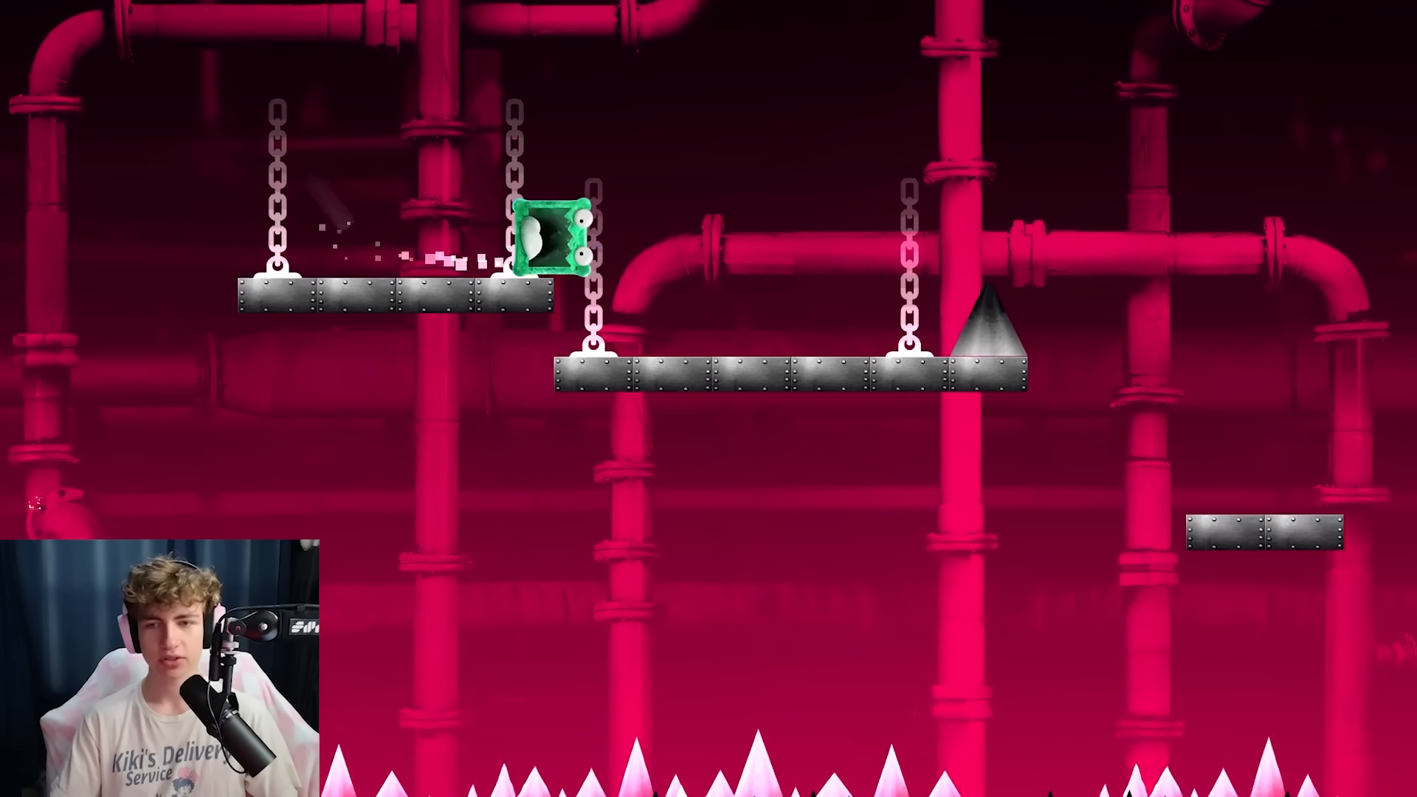
key(space)
key(space)
key(space)
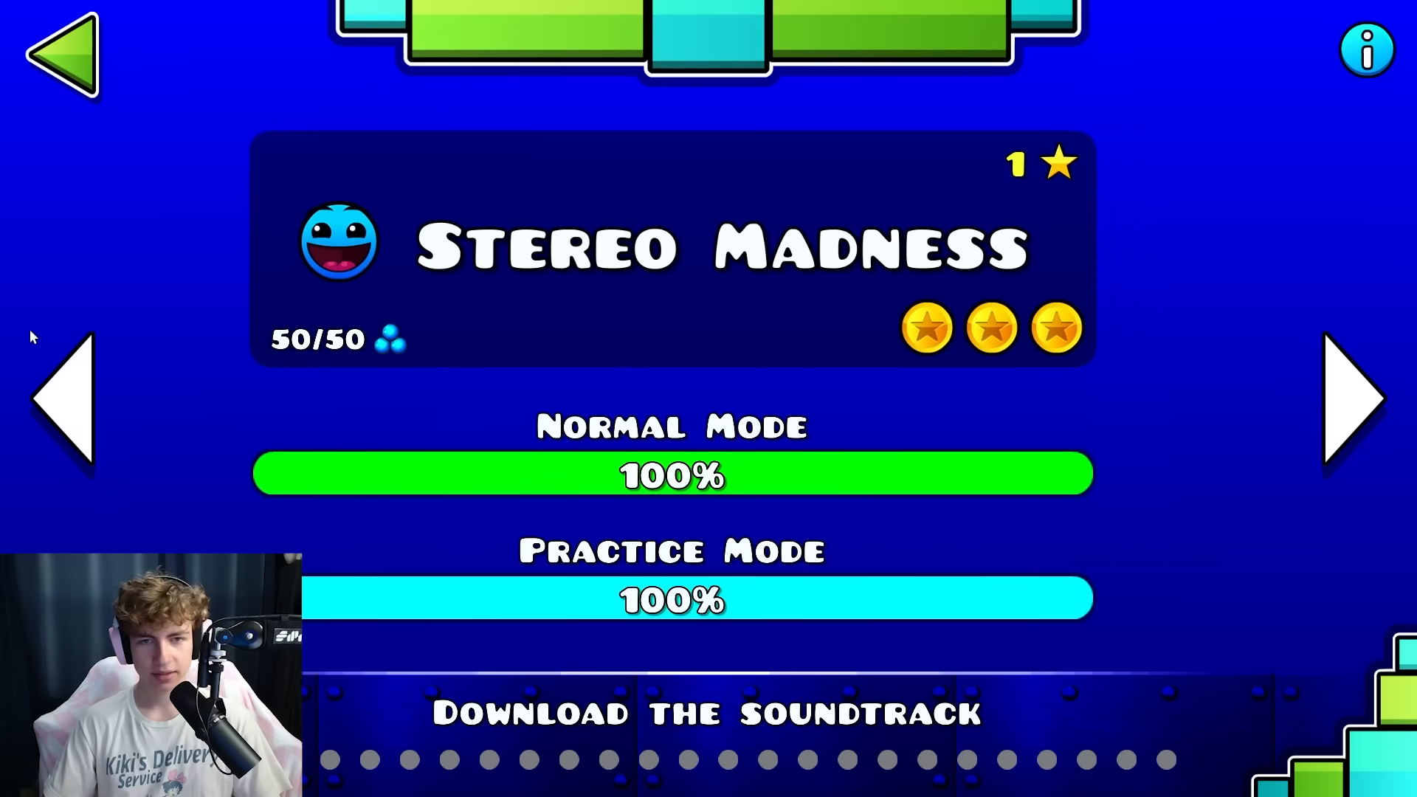
Switch from Stereo Madness to the Dash level in Geometry Dash's level selection and start playing it
click(71, 359)
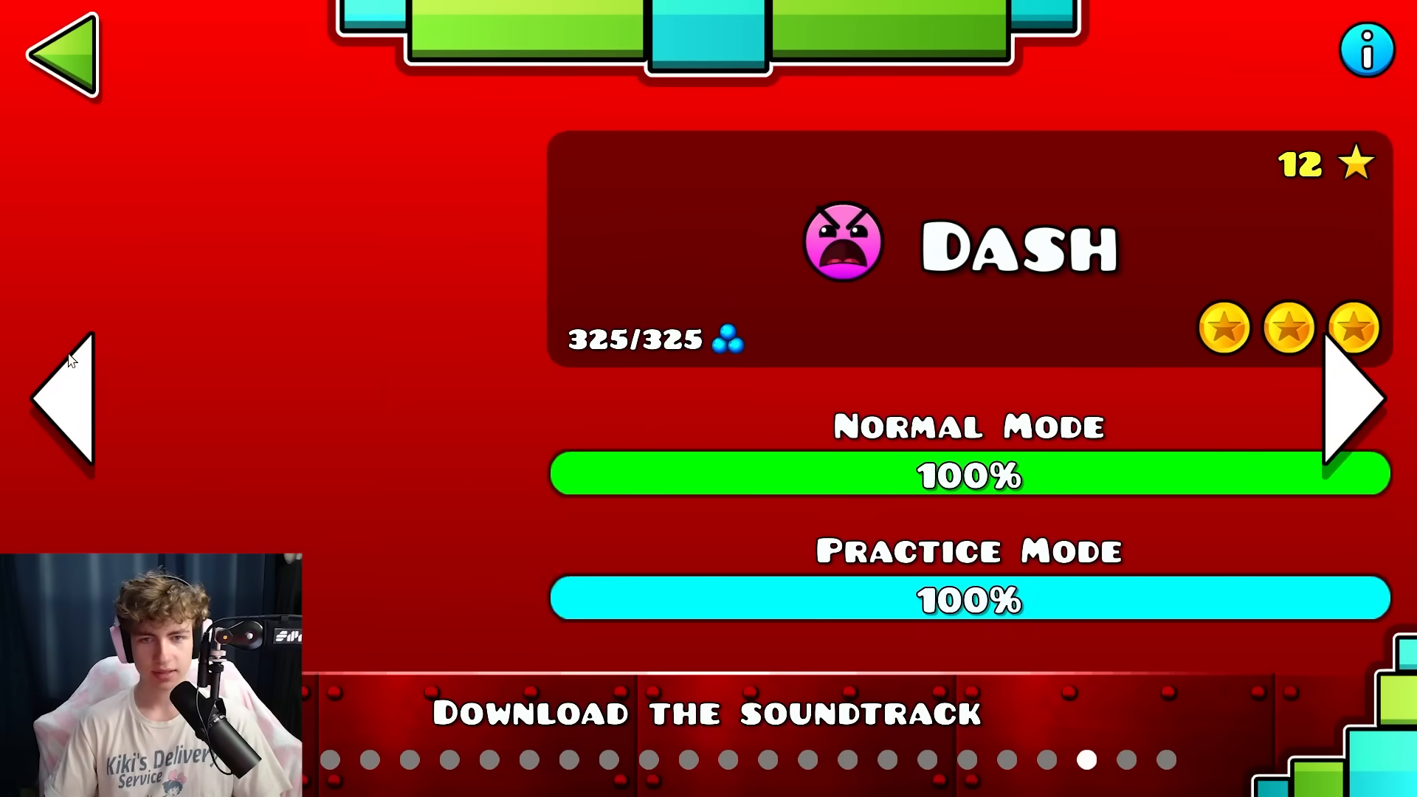
click(33, 346)
click(612, 295)
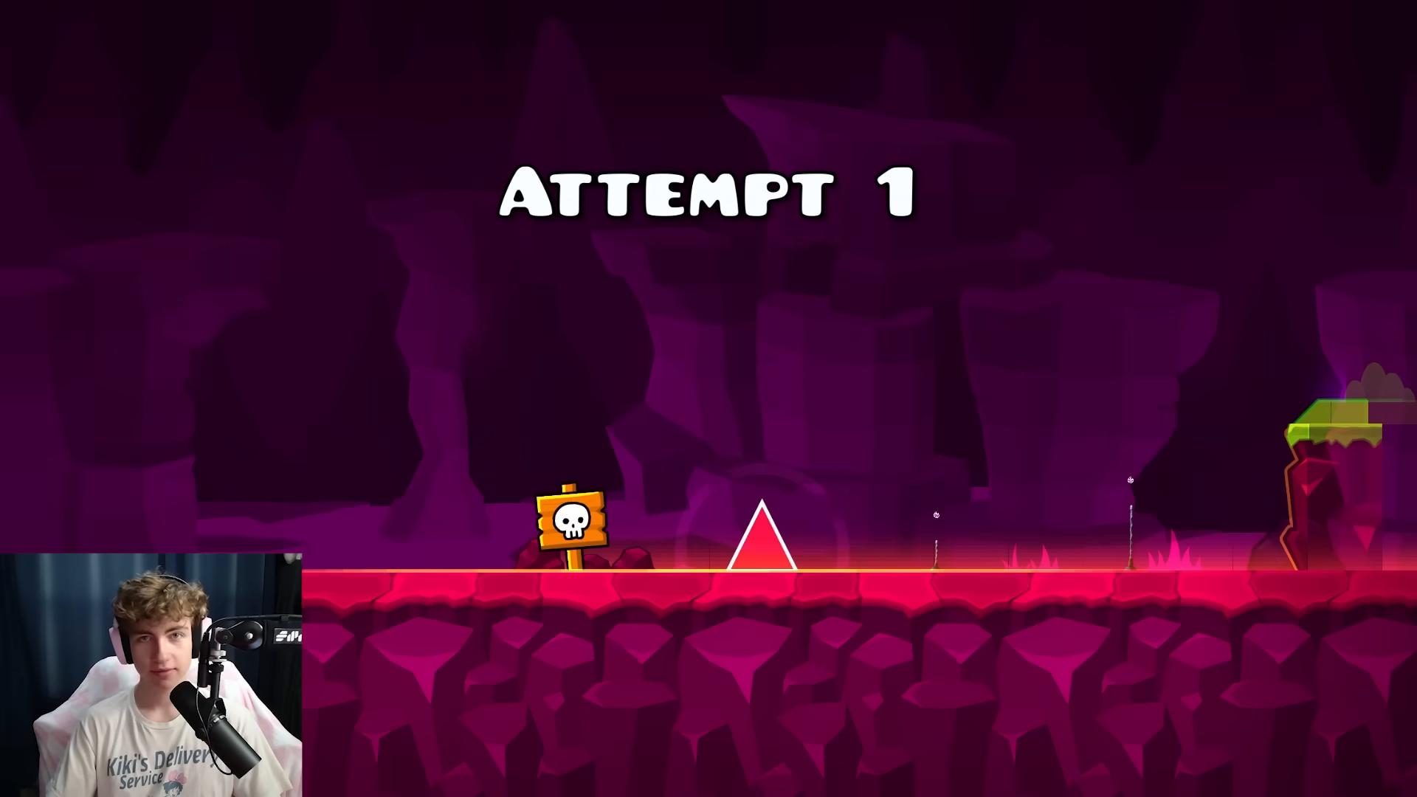
key(space)
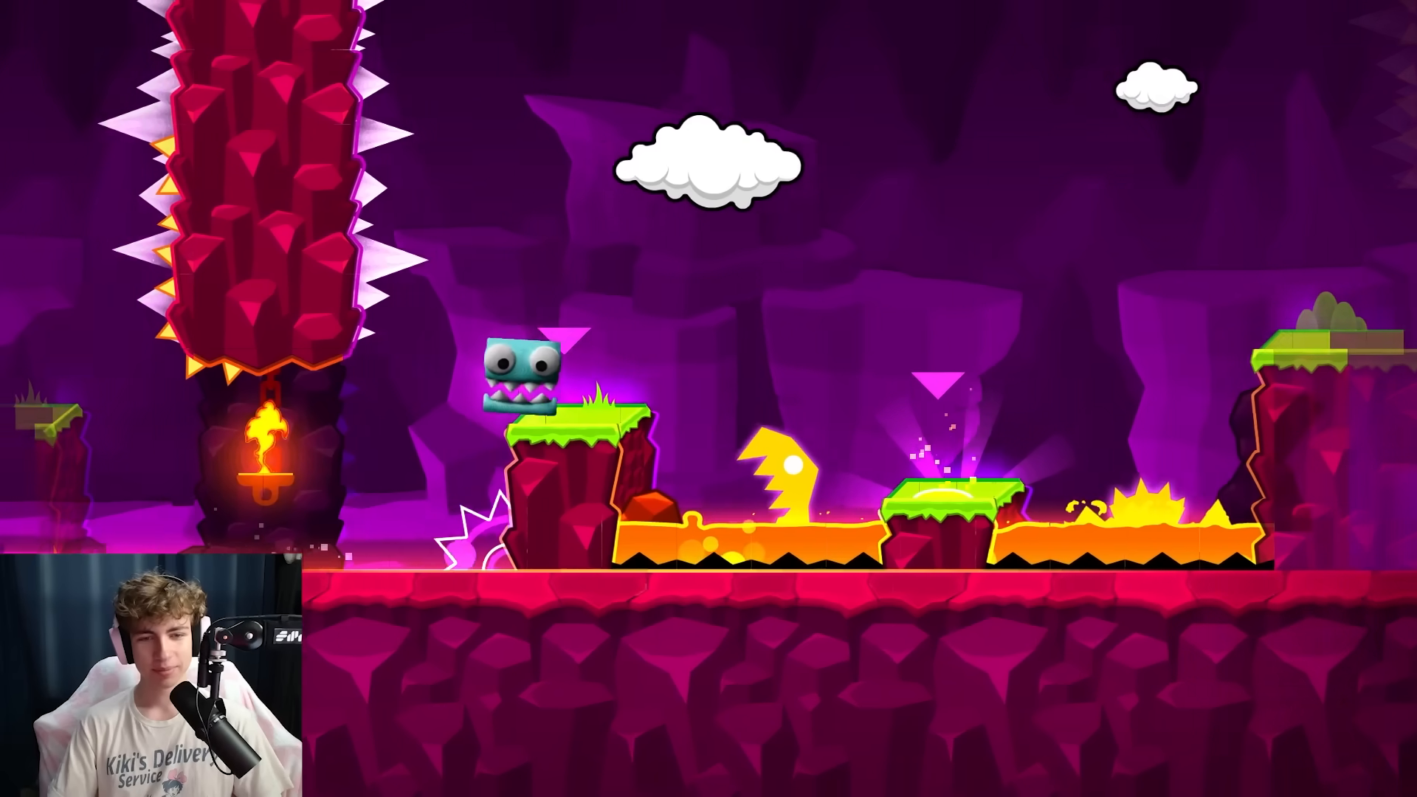
key(space)
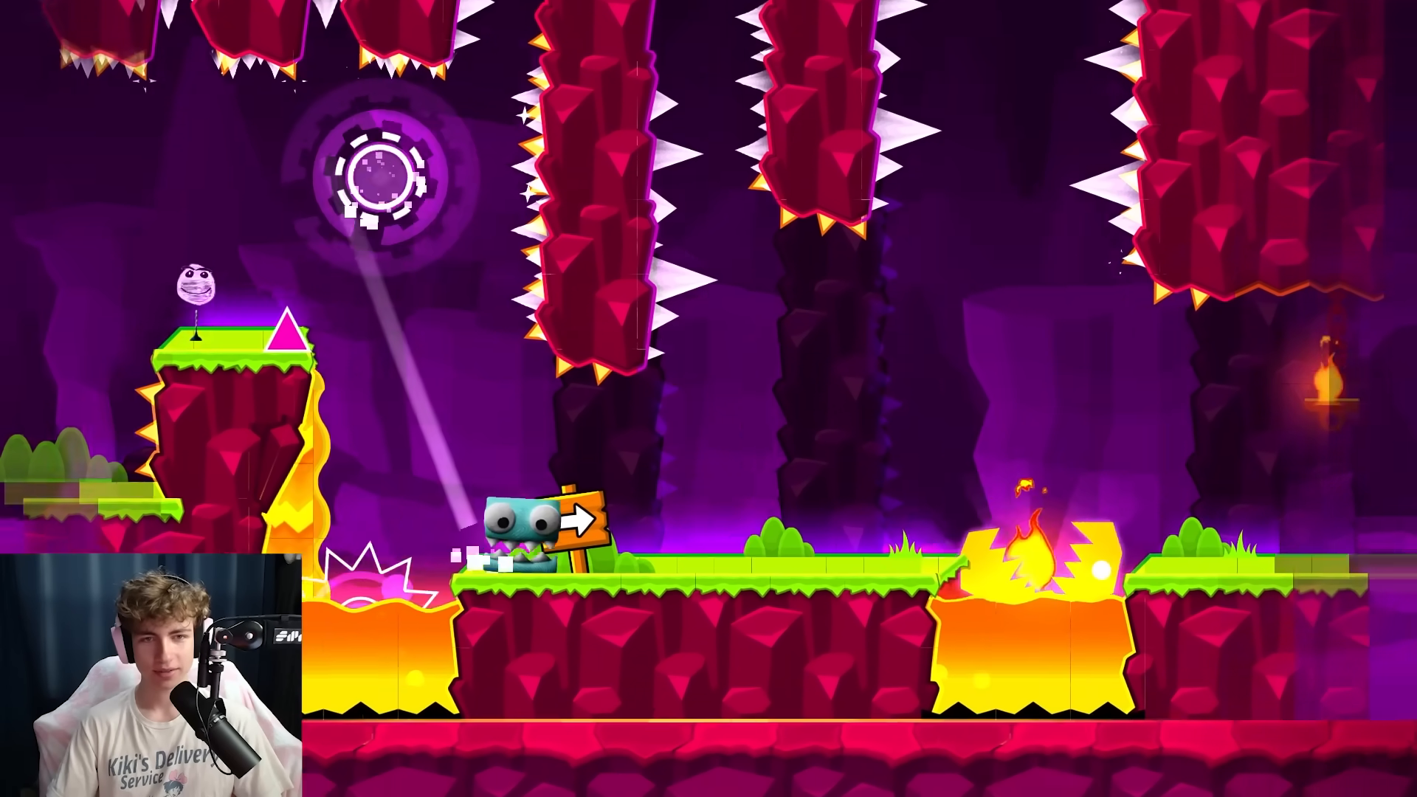
key(space)
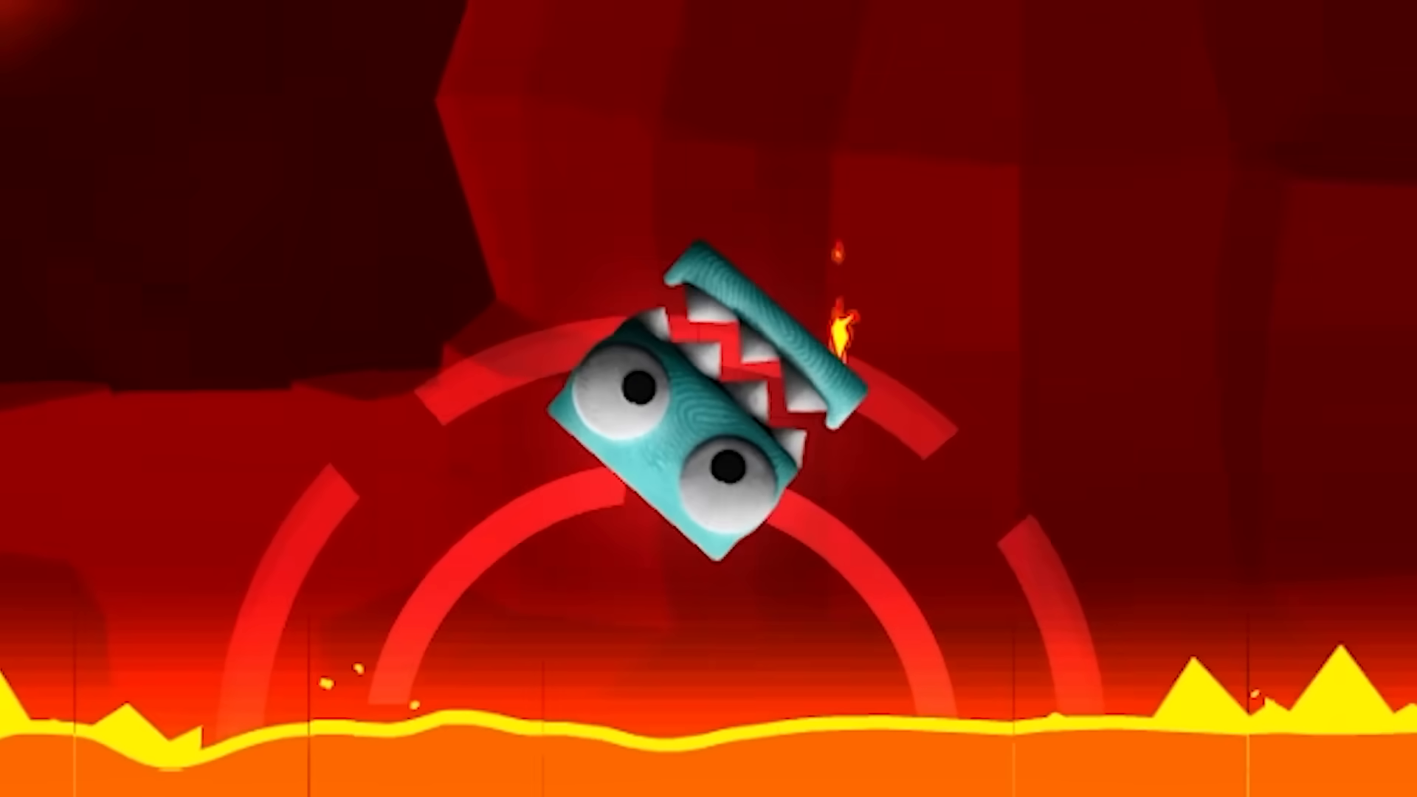
key(space)
key(space)
key(space)
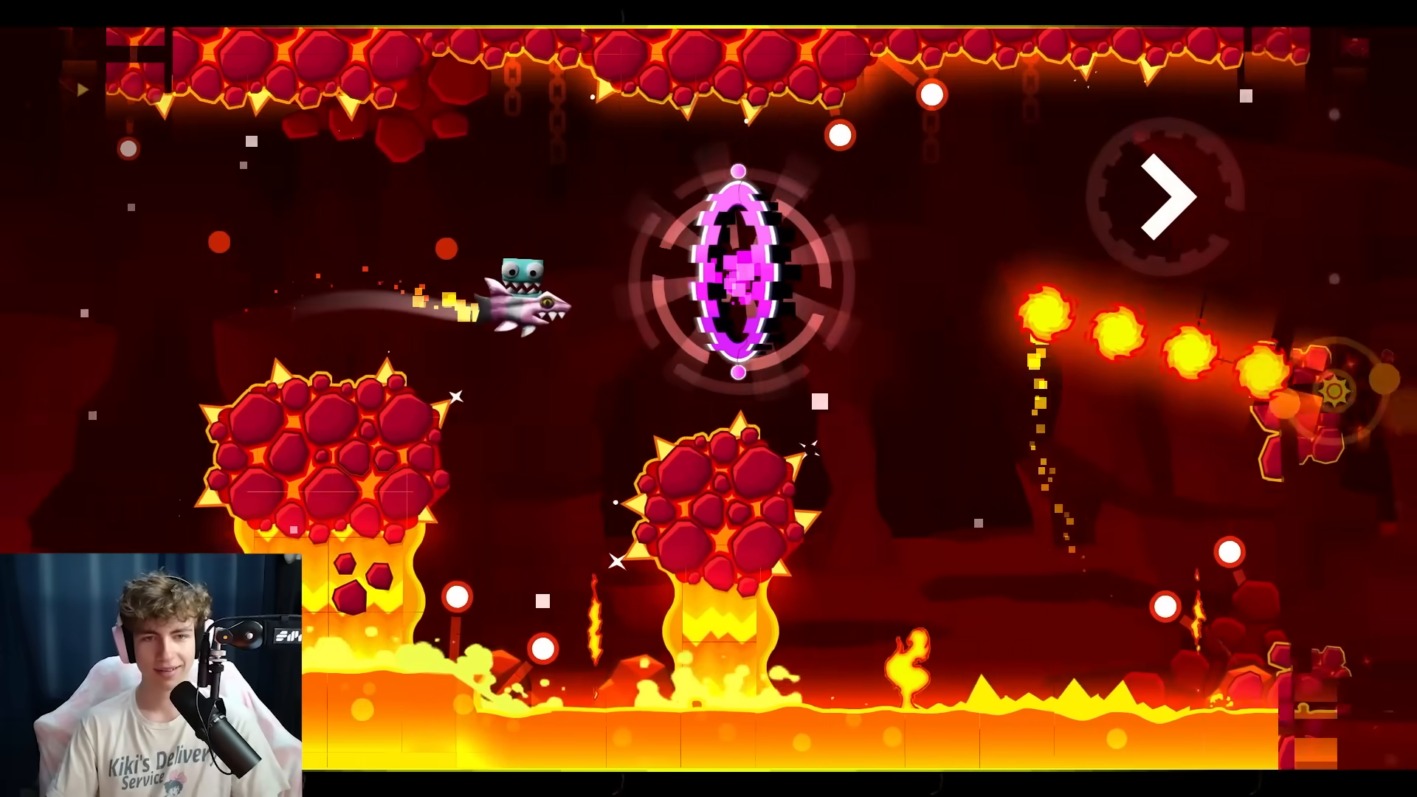
key(space)
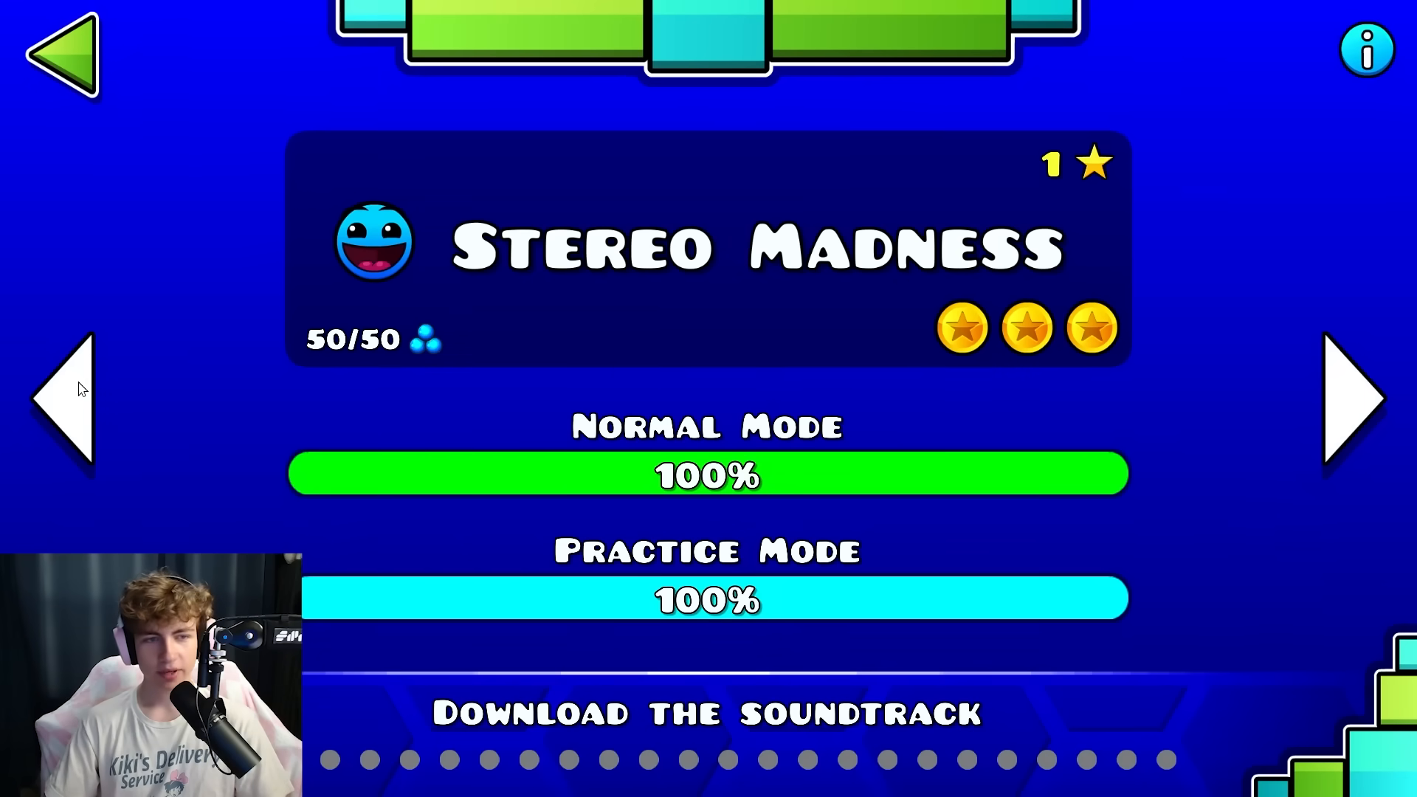
click(82, 389)
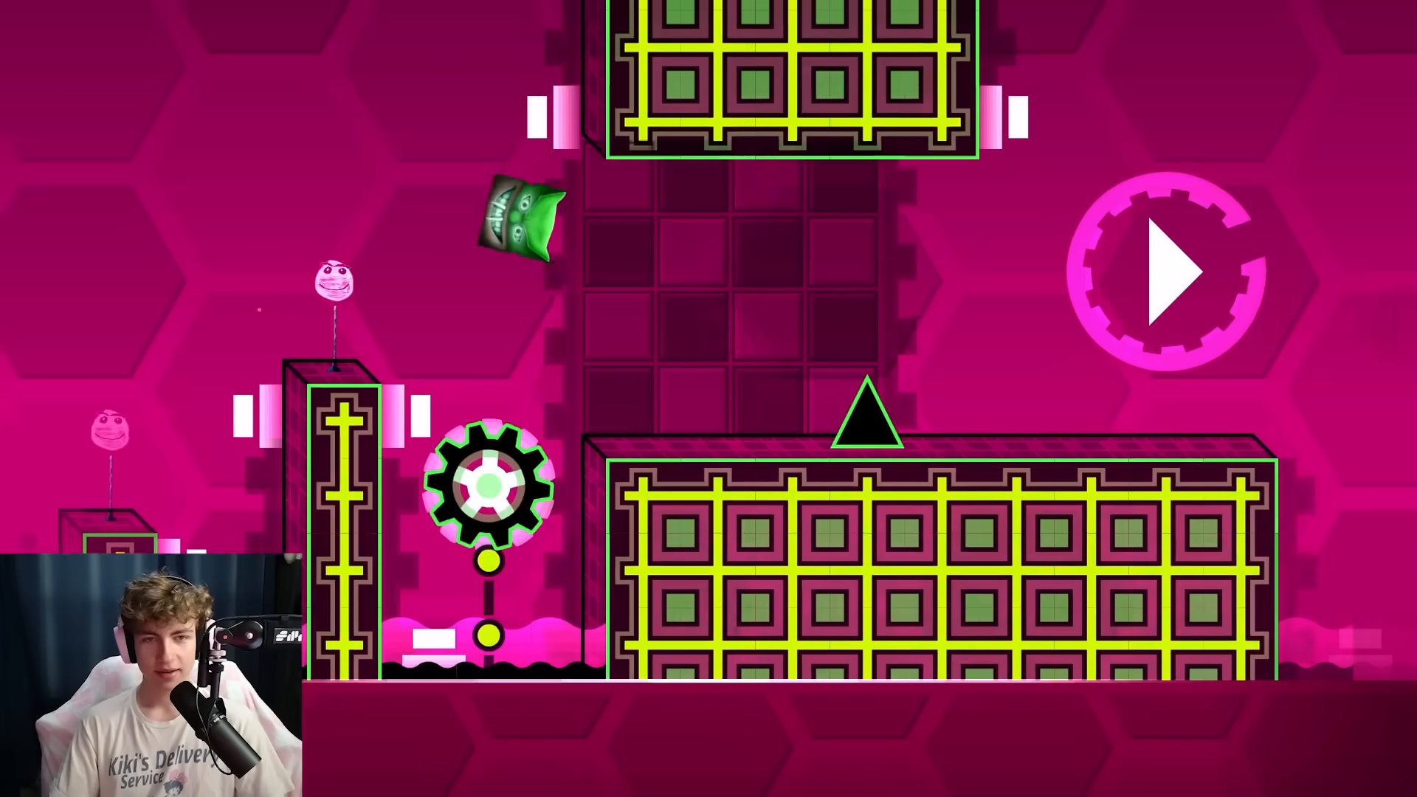